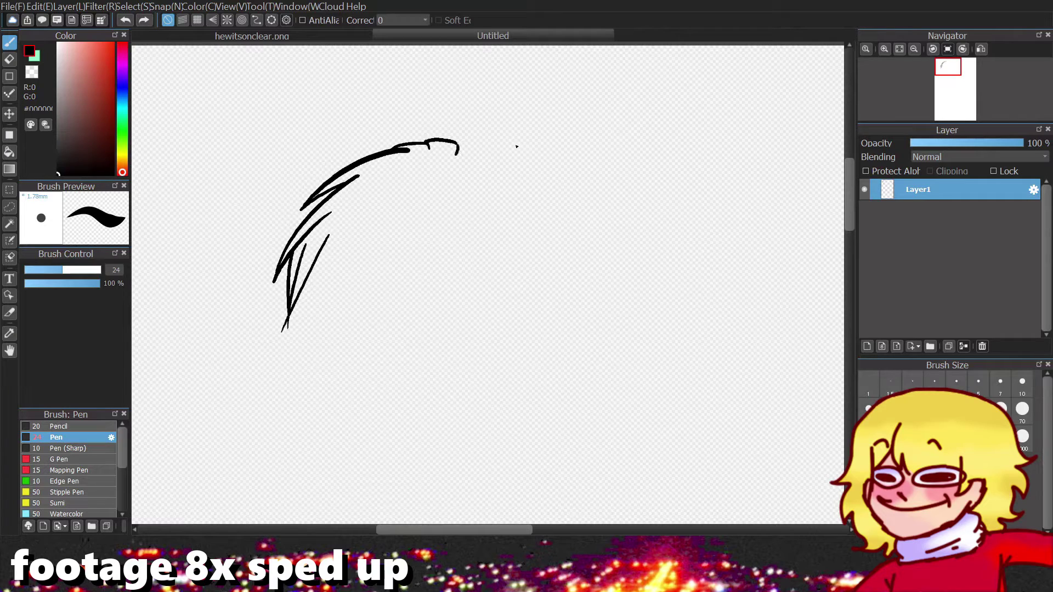
Thicken the outer hair outline and its overlapping locks on the upper-left side of the head with the Pen.
{"action": "scroll", "coordinate": [517, 146], "scroll_direction": "up", "scroll_amount": 3}
{"action": "scroll", "coordinate": [475, 159], "scroll_direction": "up", "scroll_amount": 2}
{"action": "left_click_drag", "start_coordinate": [362, 230], "coordinate": [651, 209]}
{"action": "scroll", "coordinate": [651, 208], "scroll_direction": "down", "scroll_amount": 3}
{"action": "scroll", "coordinate": [454, 145], "scroll_direction": "up", "scroll_amount": 3}
{"action": "left_click_drag", "start_coordinate": [429, 308], "coordinate": [636, 198]}
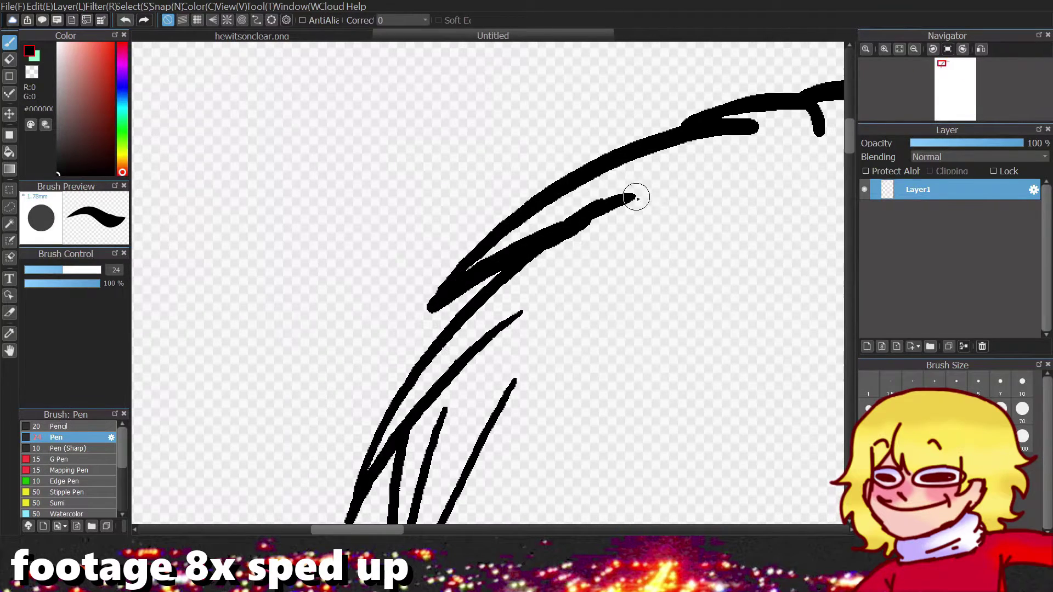
Taper the tips of the left-side hair locks to sharp points with pen and eraser, and extend the crown outline rightward.
{"action": "scroll", "coordinate": [455, 293], "scroll_direction": "up", "scroll_amount": 2}
{"action": "scroll", "coordinate": [497, 288], "scroll_direction": "up", "scroll_amount": 2}
{"action": "scroll", "coordinate": [496, 288], "scroll_direction": "down", "scroll_amount": 3}
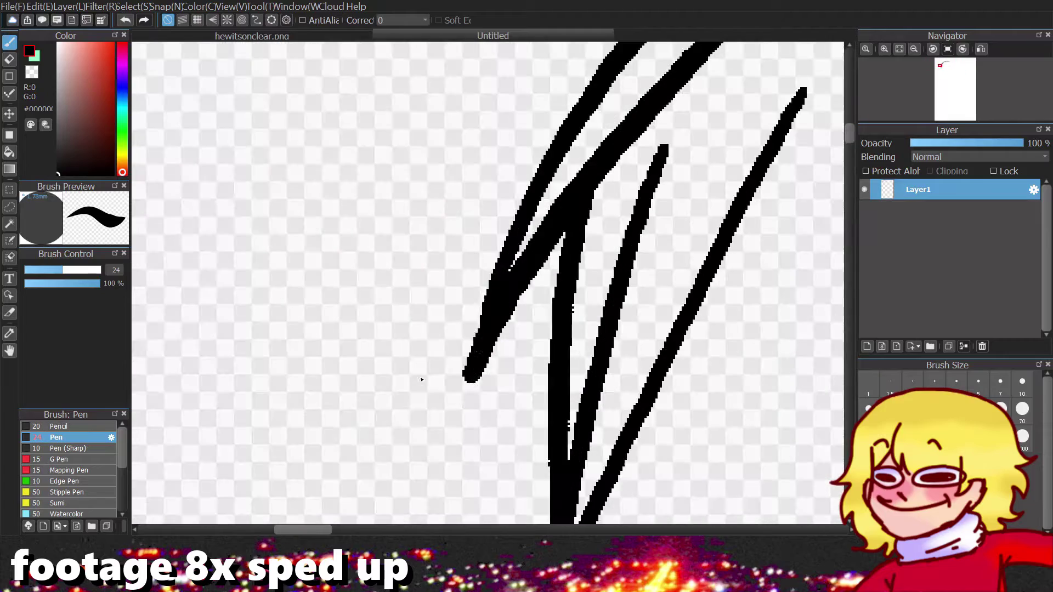
{"action": "left_click_drag", "start_coordinate": [483, 299], "coordinate": [450, 458]}
{"action": "scroll", "coordinate": [471, 422], "scroll_direction": "up", "scroll_amount": 2}
{"action": "scroll", "coordinate": [493, 387], "scroll_direction": "down", "scroll_amount": 3}
{"action": "key", "text": "e"}
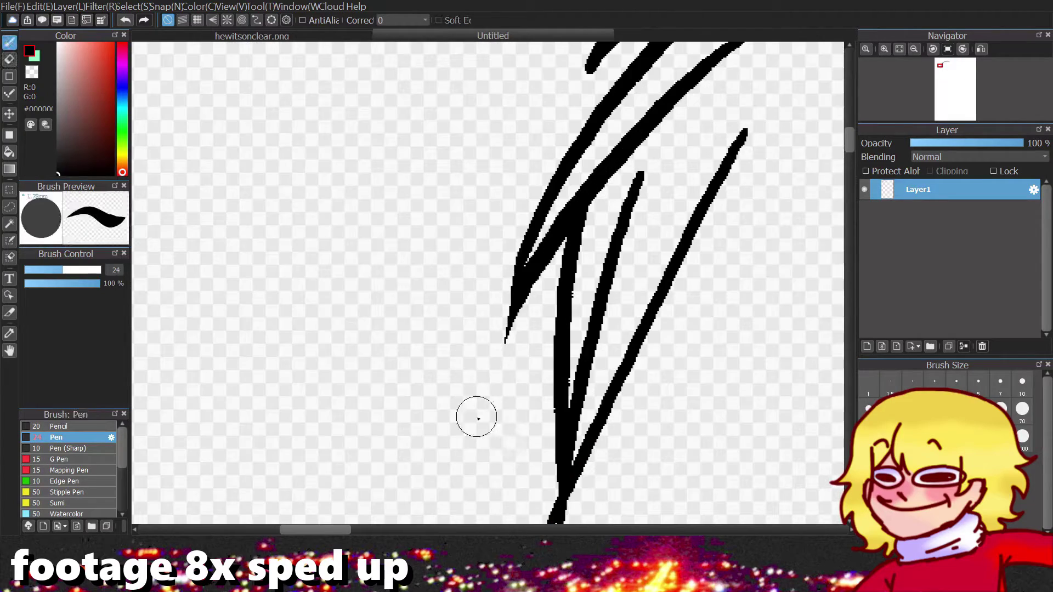
{"action": "left_click_drag", "start_coordinate": [475, 416], "coordinate": [500, 386]}
{"action": "key", "text": "p"}
{"action": "scroll", "coordinate": [521, 417], "scroll_direction": "down", "scroll_amount": 3}
{"action": "scroll", "coordinate": [418, 449], "scroll_direction": "up", "scroll_amount": 2}
{"action": "scroll", "coordinate": [544, 299], "scroll_direction": "down", "scroll_amount": 3}
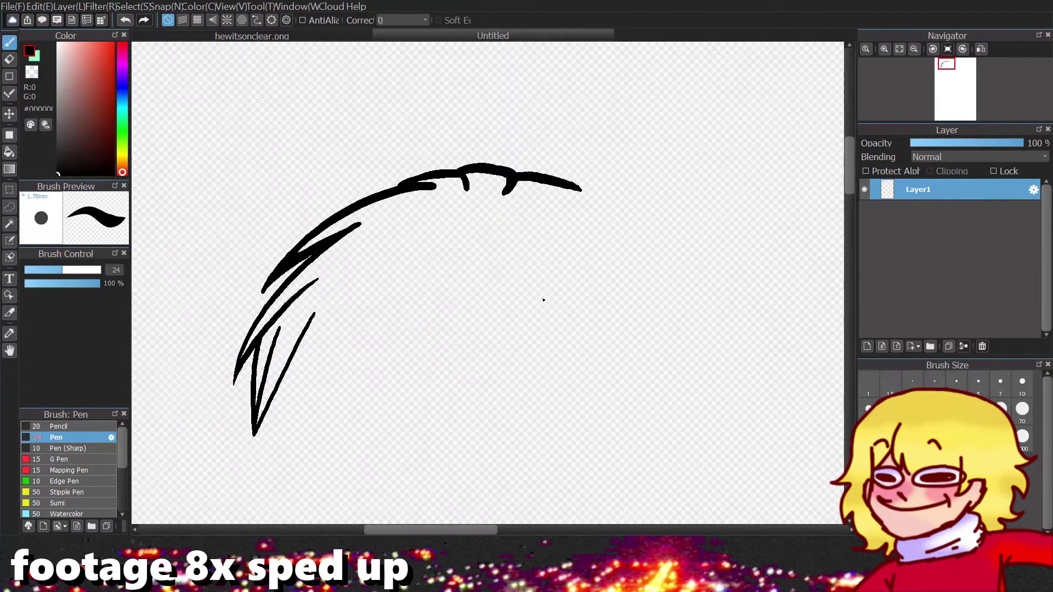
Draw a jagged row of pointed fringe locks across the forehead below the crown.
{"action": "left_click_drag", "start_coordinate": [424, 266], "coordinate": [408, 335]}
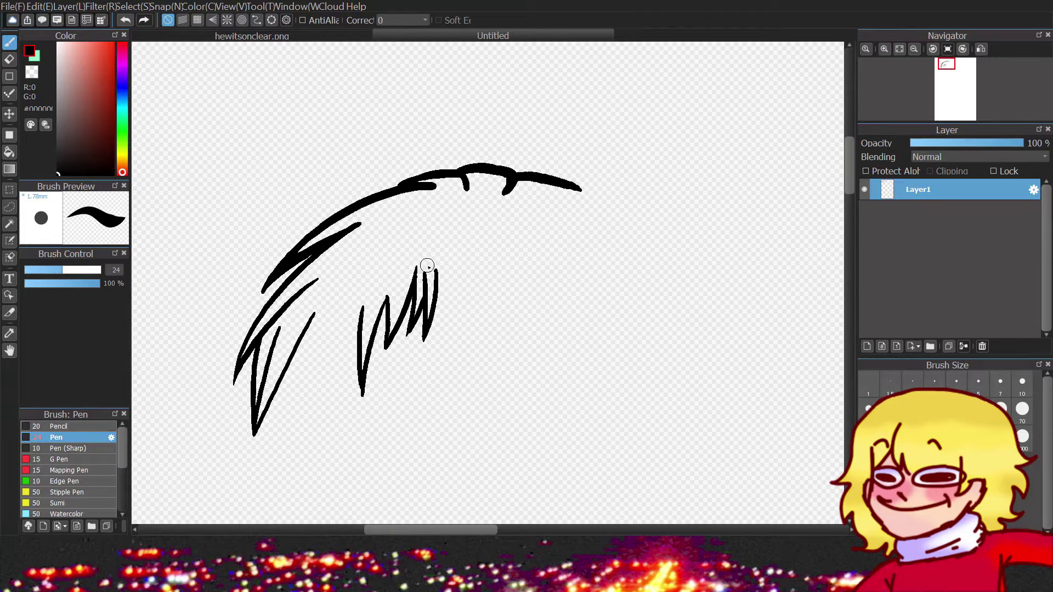
{"action": "scroll", "coordinate": [452, 274], "scroll_direction": "up", "scroll_amount": 3}
{"action": "scroll", "coordinate": [447, 323], "scroll_direction": "down", "scroll_amount": 1}
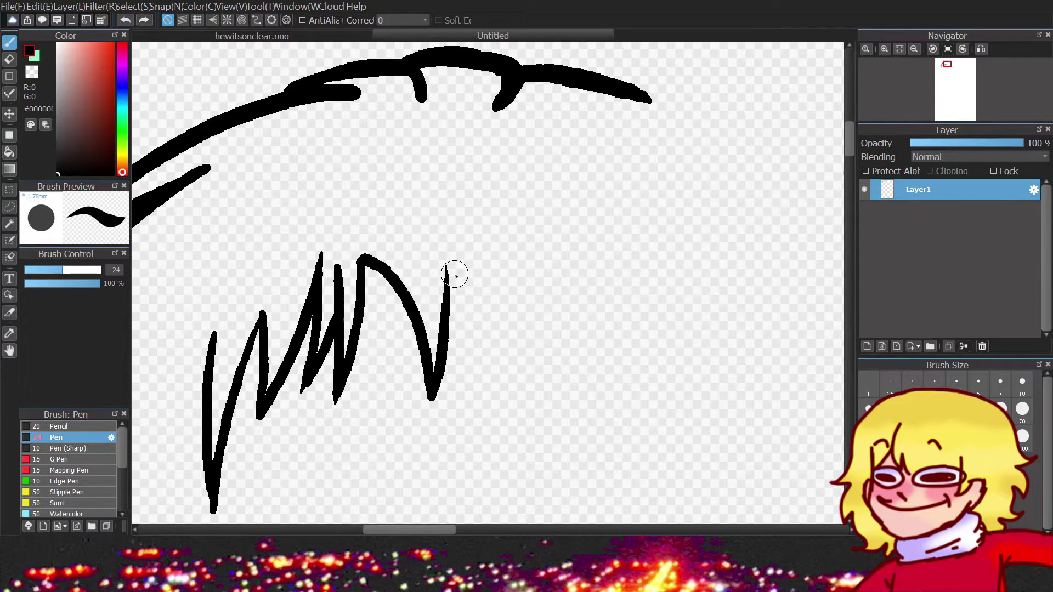
{"action": "left_click_drag", "start_coordinate": [486, 258], "coordinate": [559, 417]}
{"action": "left_click_drag", "start_coordinate": [528, 251], "coordinate": [559, 420]}
Extend the fringe locks upward with long strands reaching toward the hair parting.
{"action": "scroll", "coordinate": [455, 289], "scroll_direction": "up", "scroll_amount": 2}
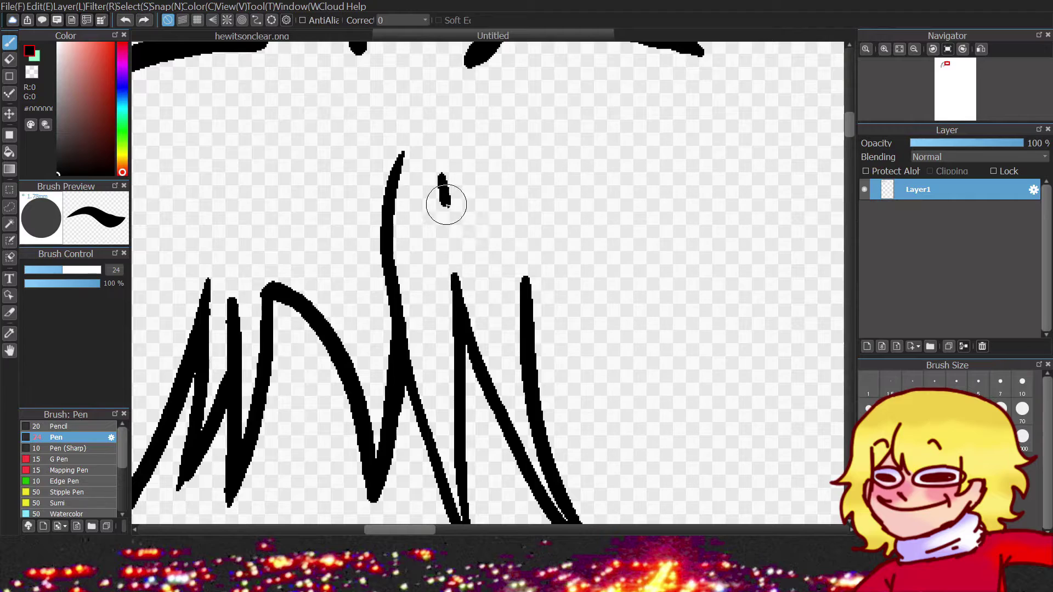
{"action": "left_click_drag", "start_coordinate": [446, 204], "coordinate": [461, 262]}
{"action": "scroll", "coordinate": [455, 264], "scroll_direction": "down", "scroll_amount": 3}
{"action": "scroll", "coordinate": [393, 237], "scroll_direction": "up", "scroll_amount": 3}
{"action": "left_click_drag", "start_coordinate": [420, 296], "coordinate": [426, 208]}
{"action": "scroll", "coordinate": [426, 208], "scroll_direction": "down", "scroll_amount": 3}
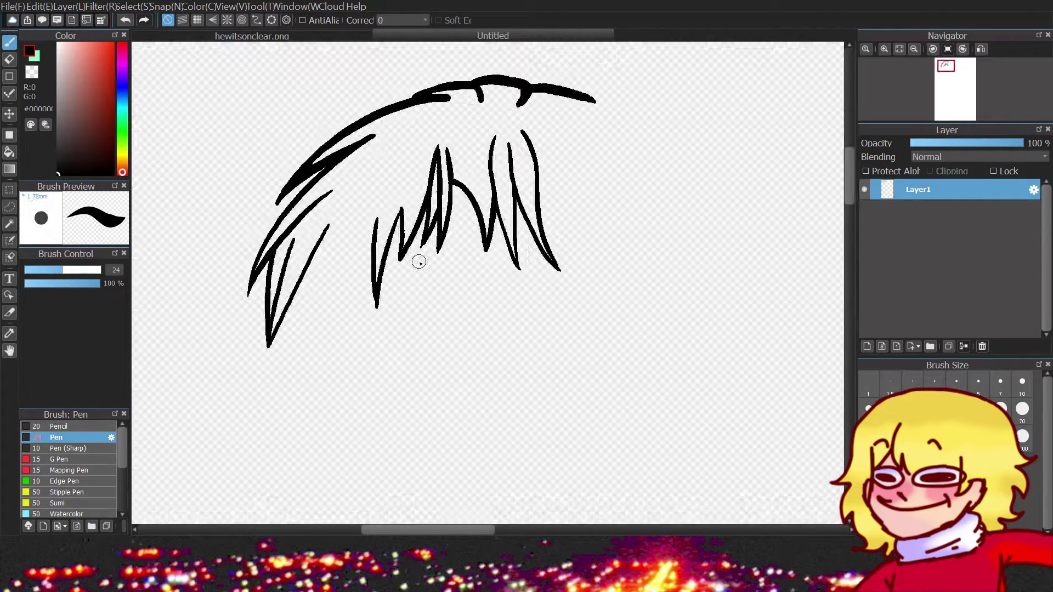
Draw a curved, leaf-shaped strand in the middle of the fringe and erase the old line crossing it.
{"action": "scroll", "coordinate": [438, 263], "scroll_direction": "up", "scroll_amount": 4}
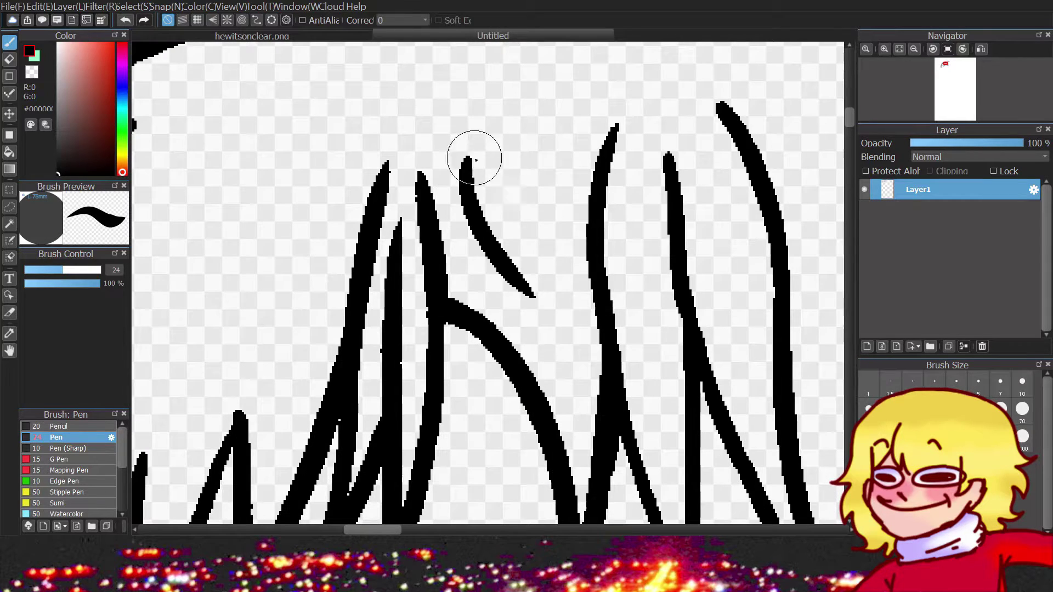
{"action": "mouse_move", "coordinate": [475, 159]}
{"action": "left_mouse_down"}
{"action": "mouse_move", "coordinate": [556, 291]}
{"action": "mouse_move", "coordinate": [570, 411]}
{"action": "left_mouse_up"}
{"action": "scroll", "coordinate": [562, 408], "scroll_direction": "down", "scroll_amount": 3}
{"action": "scroll", "coordinate": [522, 245], "scroll_direction": "up", "scroll_amount": 4}
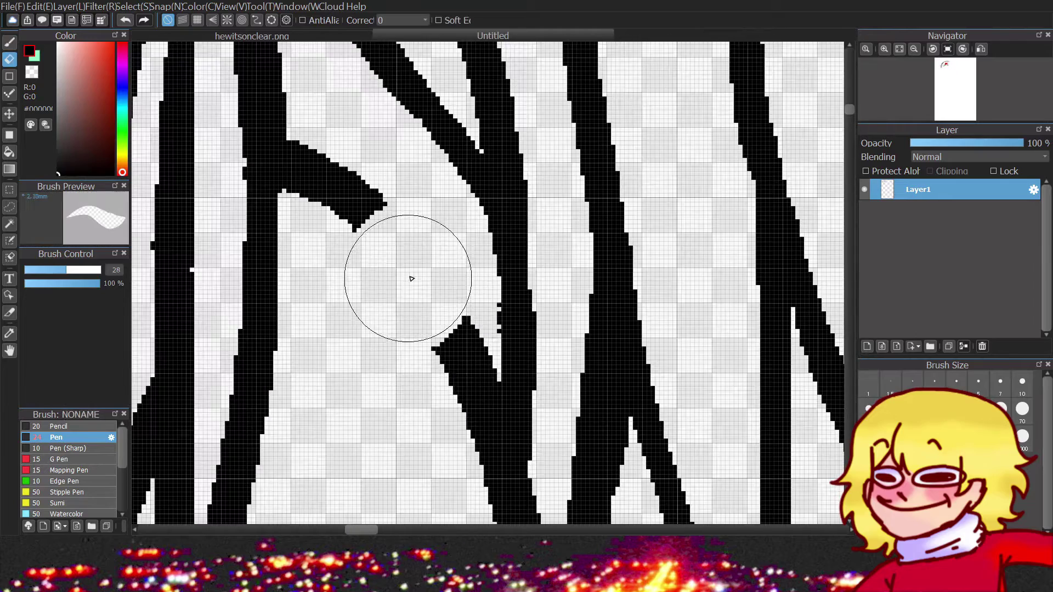
{"action": "scroll", "coordinate": [509, 356], "scroll_direction": "up", "scroll_amount": 2}
{"action": "scroll", "coordinate": [509, 357], "scroll_direction": "down", "scroll_amount": 2}
Undo the heavy stroke at the middle fringe lock and redraw the lock with a cleaner pointed tip.
{"action": "left_click_drag", "start_coordinate": [512, 395], "coordinate": [564, 294]}
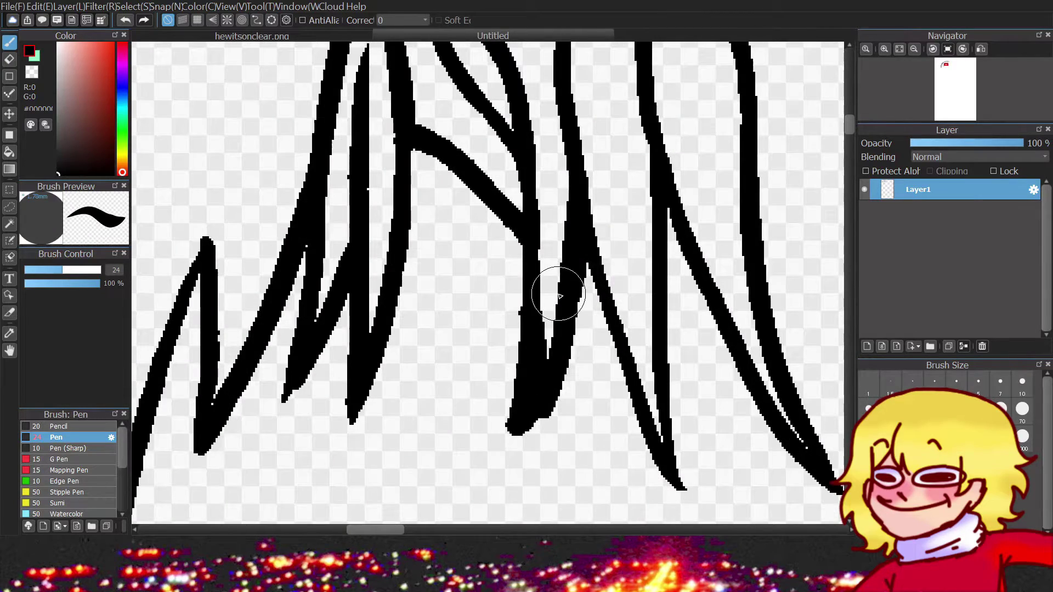
{"action": "key", "text": "ctrl+z"}
{"action": "mouse_move", "coordinate": [587, 228]}
{"action": "left_mouse_down"}
{"action": "mouse_move", "coordinate": [547, 361]}
{"action": "mouse_move", "coordinate": [509, 408]}
{"action": "left_mouse_up"}
{"action": "scroll", "coordinate": [565, 282], "scroll_direction": "down", "scroll_amount": 2}
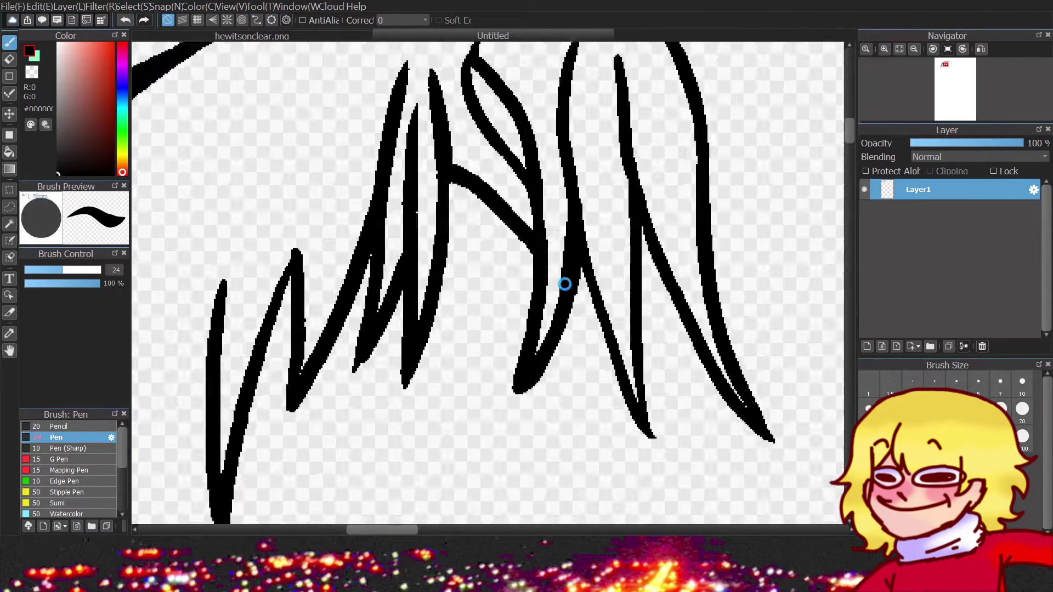
Draw arched strands on both sides of the parting and a small circle at their center.
{"action": "scroll", "coordinate": [550, 212], "scroll_direction": "up", "scroll_amount": 3}
{"action": "mouse_move", "coordinate": [365, 355]}
{"action": "left_mouse_down"}
{"action": "mouse_move", "coordinate": [623, 176]}
{"action": "mouse_move", "coordinate": [800, 170]}
{"action": "left_mouse_up"}
{"action": "scroll", "coordinate": [519, 106], "scroll_direction": "down", "scroll_amount": 3}
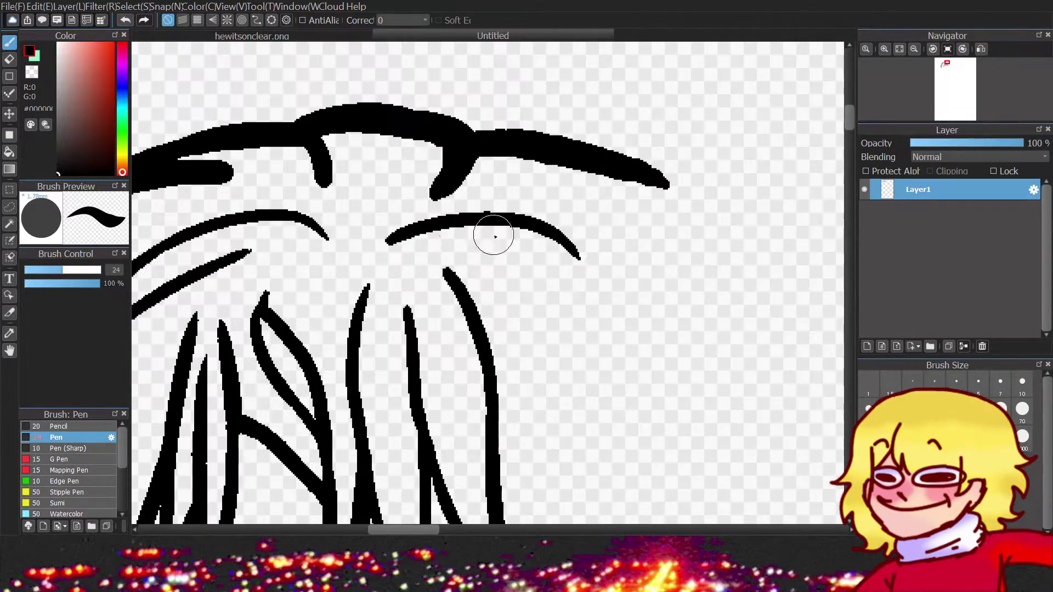
{"action": "mouse_move", "coordinate": [501, 241]}
{"action": "left_mouse_down"}
{"action": "mouse_move", "coordinate": [581, 265]}
{"action": "mouse_move", "coordinate": [491, 281]}
{"action": "mouse_move", "coordinate": [557, 260]}
{"action": "left_mouse_up"}
{"action": "scroll", "coordinate": [581, 265], "scroll_direction": "up", "scroll_amount": 4}
{"action": "scroll", "coordinate": [557, 259], "scroll_direction": "down", "scroll_amount": 5}
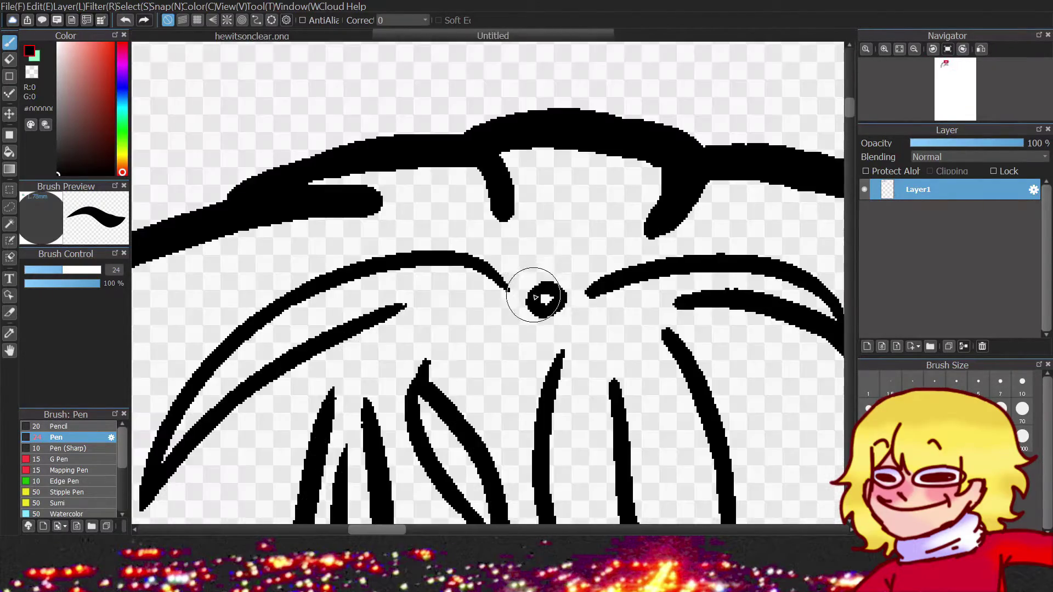
Extend the left side of the hair downward with more pointed locks, undoing the unwanted stroke.
{"action": "scroll", "coordinate": [446, 270], "scroll_direction": "up", "scroll_amount": 2}
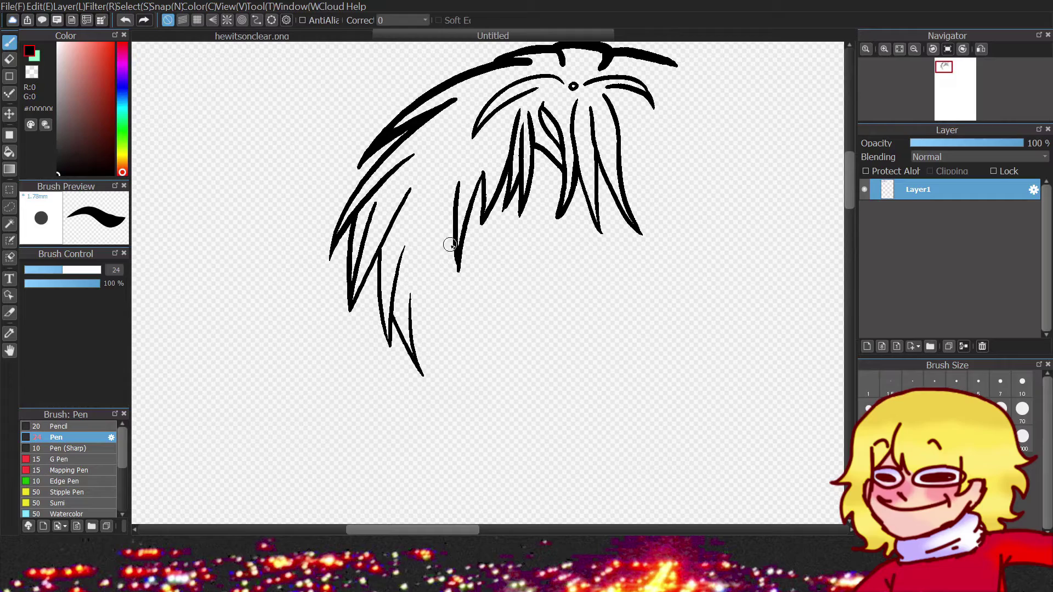
{"action": "key", "text": "ctrl+z"}
{"action": "scroll", "coordinate": [447, 279], "scroll_direction": "up", "scroll_amount": 1}
{"action": "scroll", "coordinate": [444, 274], "scroll_direction": "down", "scroll_amount": 5}
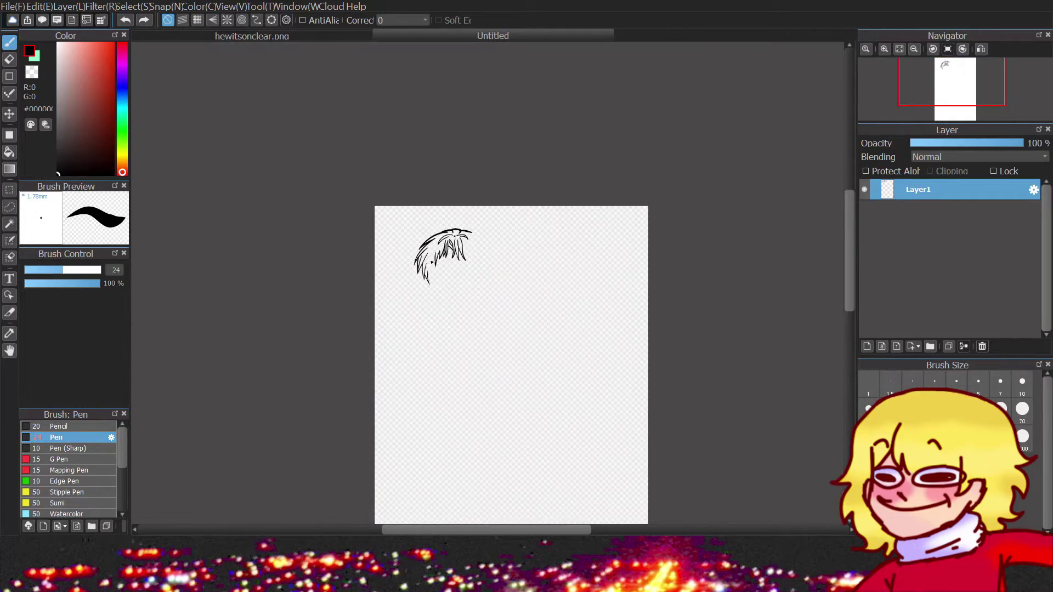
Draw a rounded ear at the left side of the head with pointed hair locks hanging beneath it.
{"action": "scroll", "coordinate": [438, 262], "scroll_direction": "up", "scroll_amount": 4}
{"action": "scroll", "coordinate": [388, 355], "scroll_direction": "up", "scroll_amount": 2}
{"action": "left_click_drag", "start_coordinate": [384, 291], "coordinate": [373, 357]}
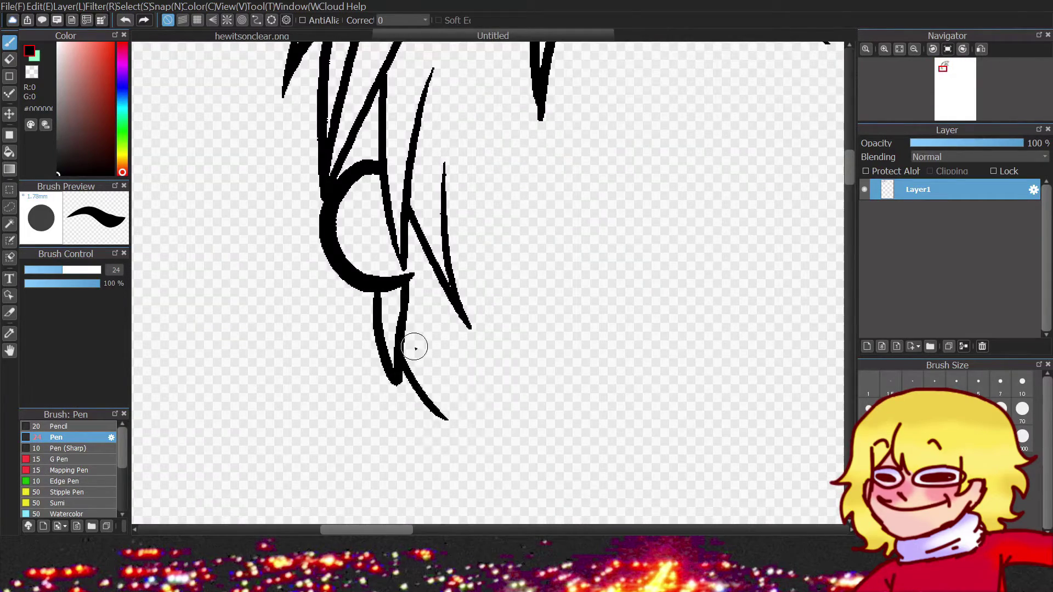
{"action": "scroll", "coordinate": [416, 351], "scroll_direction": "up", "scroll_amount": 1}
{"action": "left_click_drag", "start_coordinate": [343, 323], "coordinate": [418, 423]}
{"action": "scroll", "coordinate": [287, 249], "scroll_direction": "down", "scroll_amount": 2}
Draw inner side locks between the ear and the fringe and clean up their tips with the eraser.
{"action": "left_click_drag", "start_coordinate": [260, 252], "coordinate": [310, 384]}
{"action": "left_click_drag", "start_coordinate": [238, 312], "coordinate": [281, 403]}
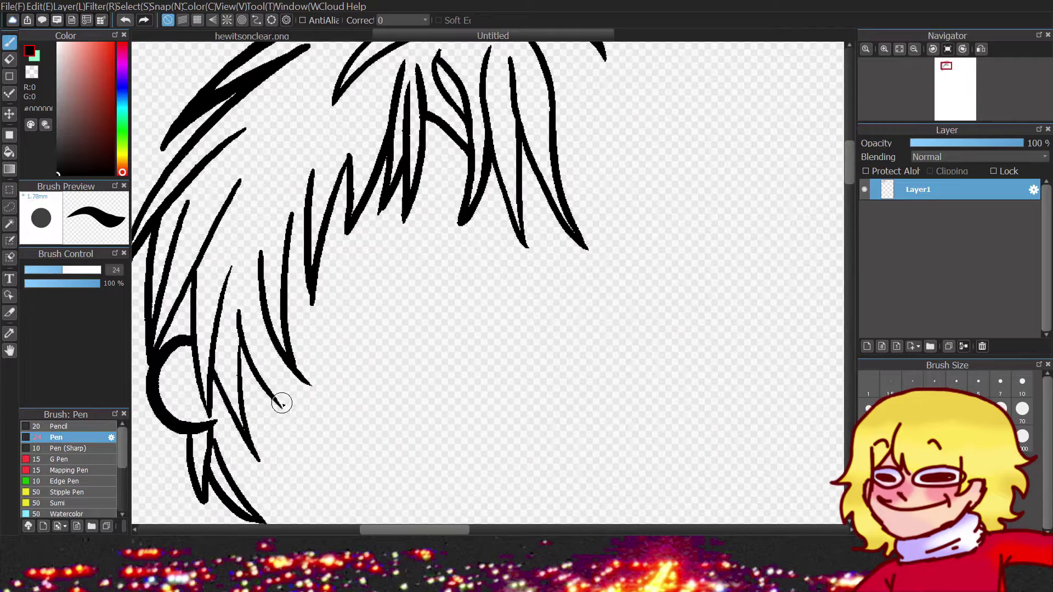
{"action": "key", "text": "e"}
{"action": "scroll", "coordinate": [282, 403], "scroll_direction": "up", "scroll_amount": 2}
{"action": "left_click_drag", "start_coordinate": [418, 231], "coordinate": [421, 301]}
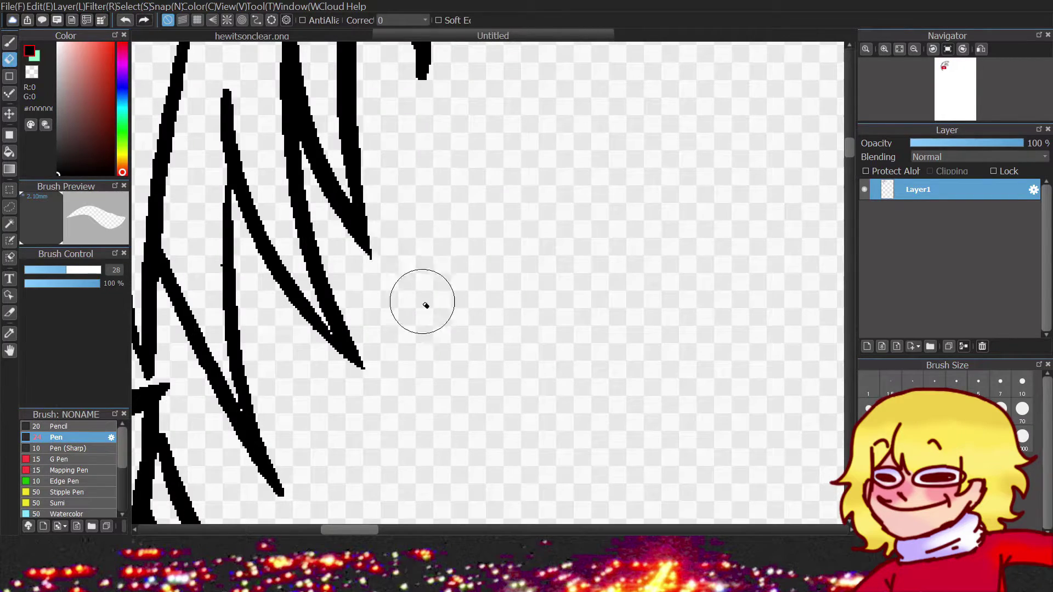
Join the side locks to the fringe with a short jagged strand and add small strands above the ear.
{"action": "scroll", "coordinate": [428, 289], "scroll_direction": "up", "scroll_amount": 3}
{"action": "key", "text": "b"}
{"action": "scroll", "coordinate": [510, 137], "scroll_direction": "down", "scroll_amount": 2}
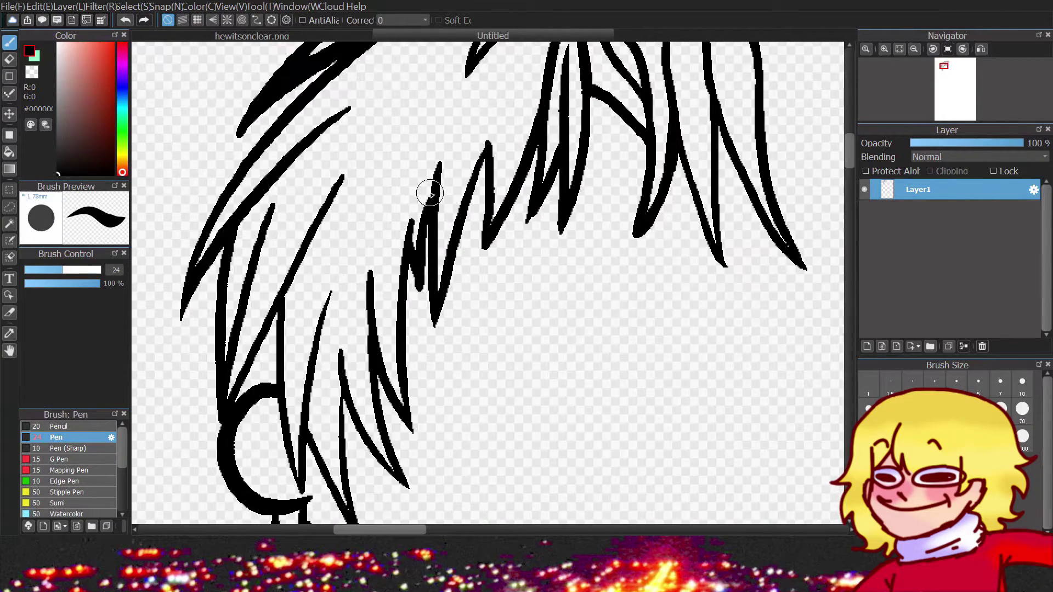
{"action": "scroll", "coordinate": [429, 193], "scroll_direction": "down", "scroll_amount": 2}
{"action": "scroll", "coordinate": [379, 269], "scroll_direction": "up", "scroll_amount": 3}
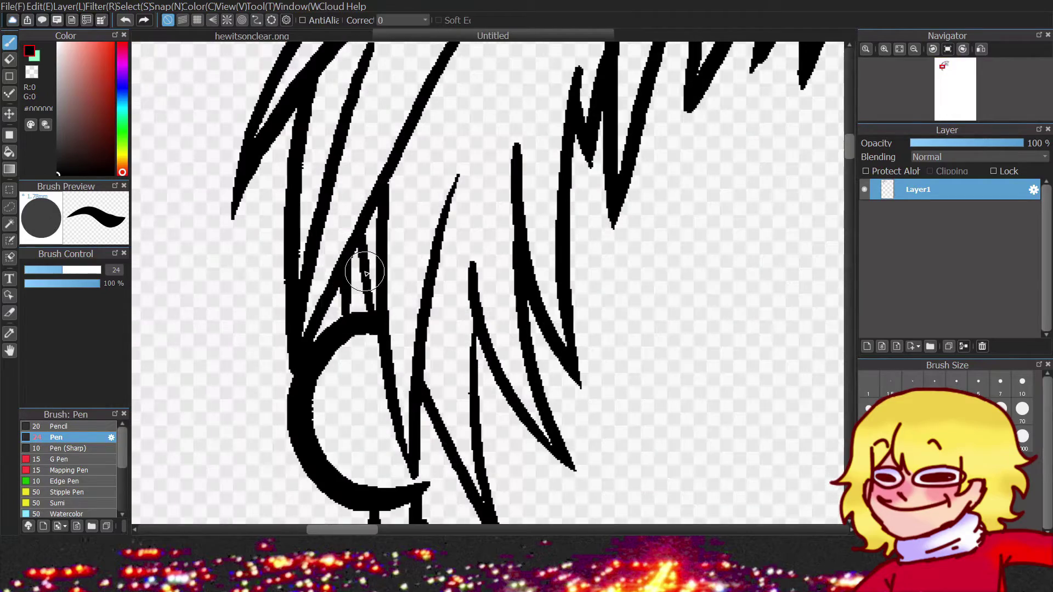
Continue the head's hair outline down the right side and add a long curved lock inside it.
{"action": "scroll", "coordinate": [555, 221], "scroll_direction": "down", "scroll_amount": 4}
{"action": "scroll", "coordinate": [488, 212], "scroll_direction": "up", "scroll_amount": 4}
{"action": "scroll", "coordinate": [416, 274], "scroll_direction": "down", "scroll_amount": 4}
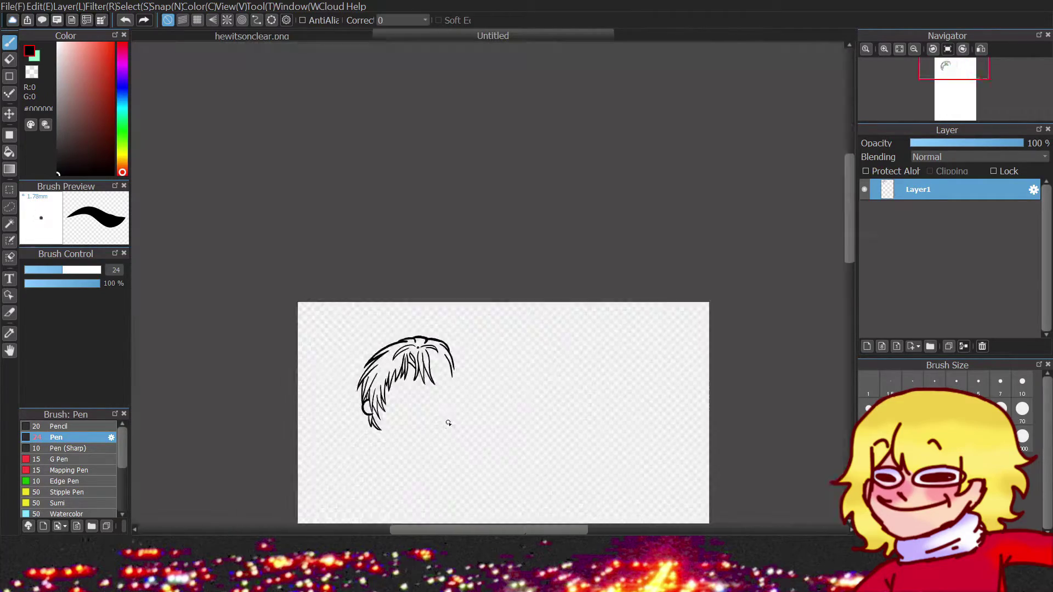
{"action": "scroll", "coordinate": [486, 276], "scroll_direction": "up", "scroll_amount": 4}
{"action": "scroll", "coordinate": [526, 249], "scroll_direction": "down", "scroll_amount": 4}
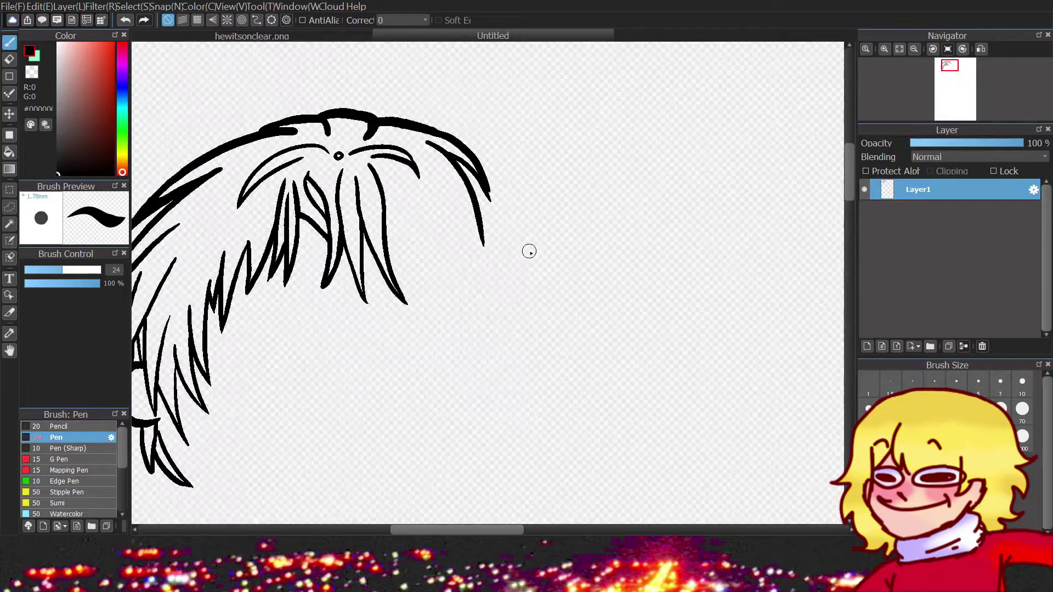
Trim the thick upper-right hair outline with the eraser and close the outer right lock with a pen stroke.
{"action": "scroll", "coordinate": [439, 229], "scroll_direction": "up", "scroll_amount": 6}
{"action": "key", "text": "e"}
{"action": "scroll", "coordinate": [310, 200], "scroll_direction": "down", "scroll_amount": 1}
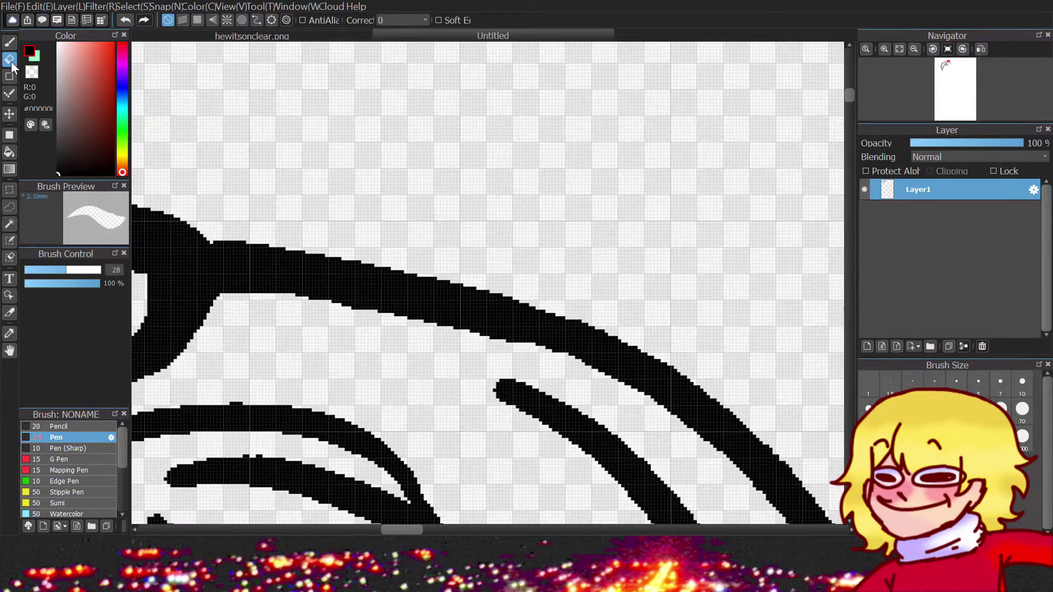
{"action": "key", "text": "b"}
{"action": "scroll", "coordinate": [612, 239], "scroll_direction": "down", "scroll_amount": 3}
{"action": "scroll", "coordinate": [612, 239], "scroll_direction": "up", "scroll_amount": 2}
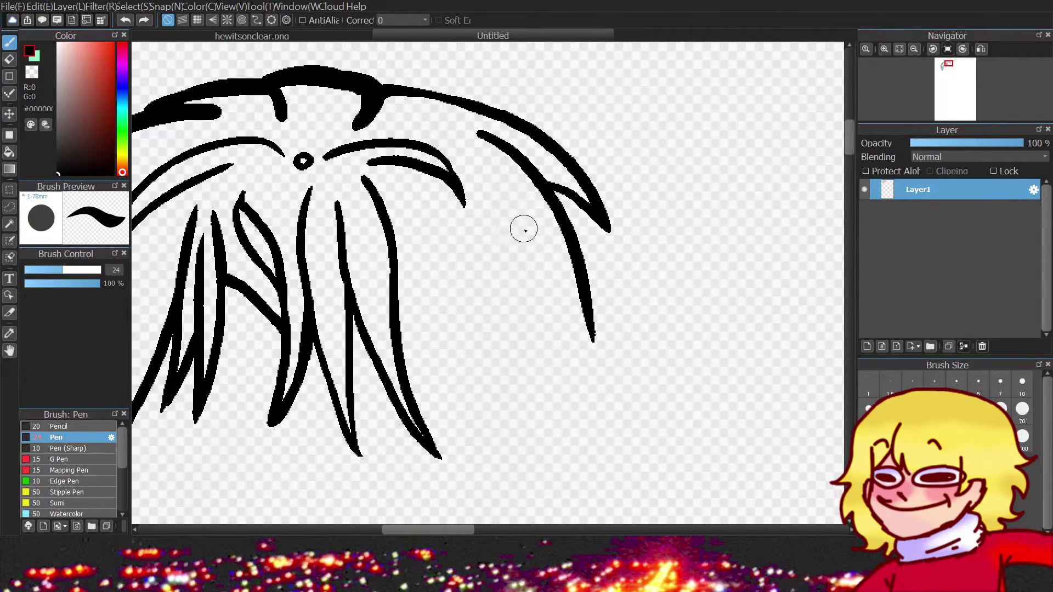
Add layered curved strands beneath the outer lock on the right side of the hair.
{"action": "left_click_drag", "start_coordinate": [495, 181], "coordinate": [570, 274]}
{"action": "left_click_drag", "start_coordinate": [628, 344], "coordinate": [572, 229]}
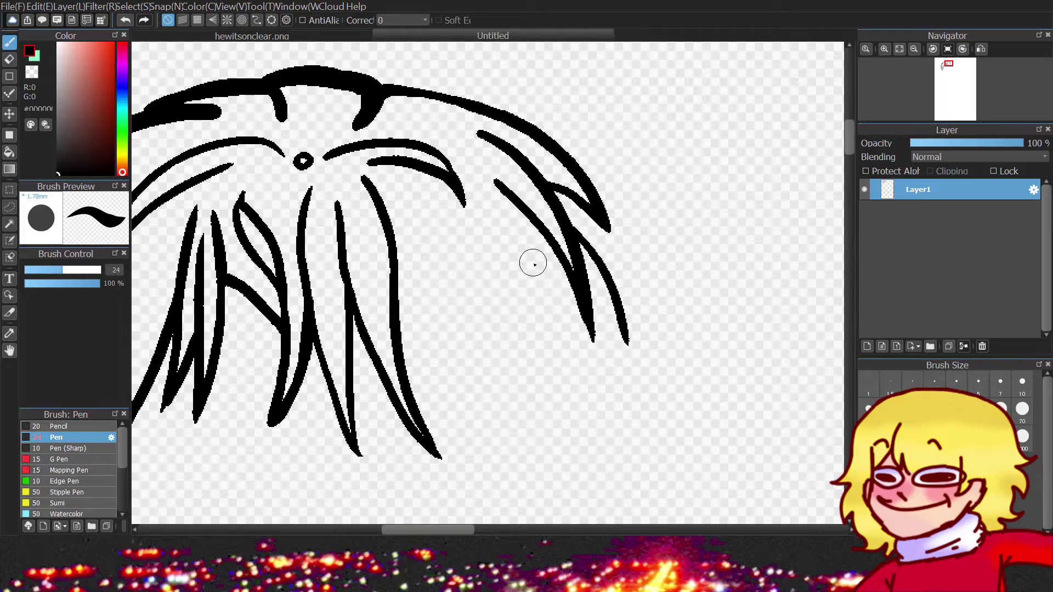
{"action": "scroll", "coordinate": [539, 266], "scroll_direction": "down", "scroll_amount": 2}
{"action": "scroll", "coordinate": [602, 284], "scroll_direction": "up", "scroll_amount": 4}
{"action": "mouse_move", "coordinate": [557, 188]}
{"action": "left_mouse_down"}
{"action": "mouse_move", "coordinate": [546, 214]}
{"action": "mouse_move", "coordinate": [582, 315]}
{"action": "mouse_move", "coordinate": [624, 321]}
{"action": "mouse_move", "coordinate": [613, 344]}
{"action": "left_mouse_up"}
{"action": "scroll", "coordinate": [613, 344], "scroll_direction": "down", "scroll_amount": 3}
Continue the fringe to the right with pointed locks, ending in a long thin strand at the temple.
{"action": "scroll", "coordinate": [576, 301], "scroll_direction": "up", "scroll_amount": 3}
{"action": "mouse_move", "coordinate": [495, 240]}
{"action": "left_mouse_down"}
{"action": "mouse_move", "coordinate": [509, 122]}
{"action": "mouse_move", "coordinate": [532, 280]}
{"action": "left_mouse_up"}
{"action": "scroll", "coordinate": [533, 266], "scroll_direction": "up", "scroll_amount": 2}
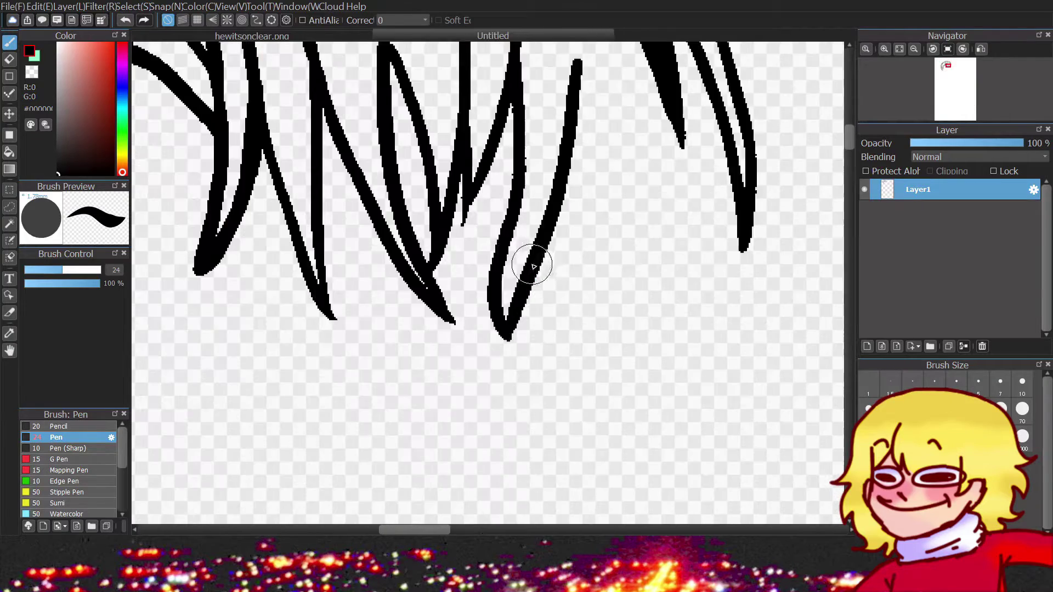
{"action": "left_click_drag", "start_coordinate": [497, 183], "coordinate": [477, 411]}
{"action": "scroll", "coordinate": [607, 295], "scroll_direction": "down", "scroll_amount": 3}
{"action": "scroll", "coordinate": [607, 295], "scroll_direction": "up", "scroll_amount": 3}
{"action": "left_click_drag", "start_coordinate": [581, 220], "coordinate": [540, 390]}
{"action": "scroll", "coordinate": [588, 313], "scroll_direction": "down", "scroll_amount": 3}
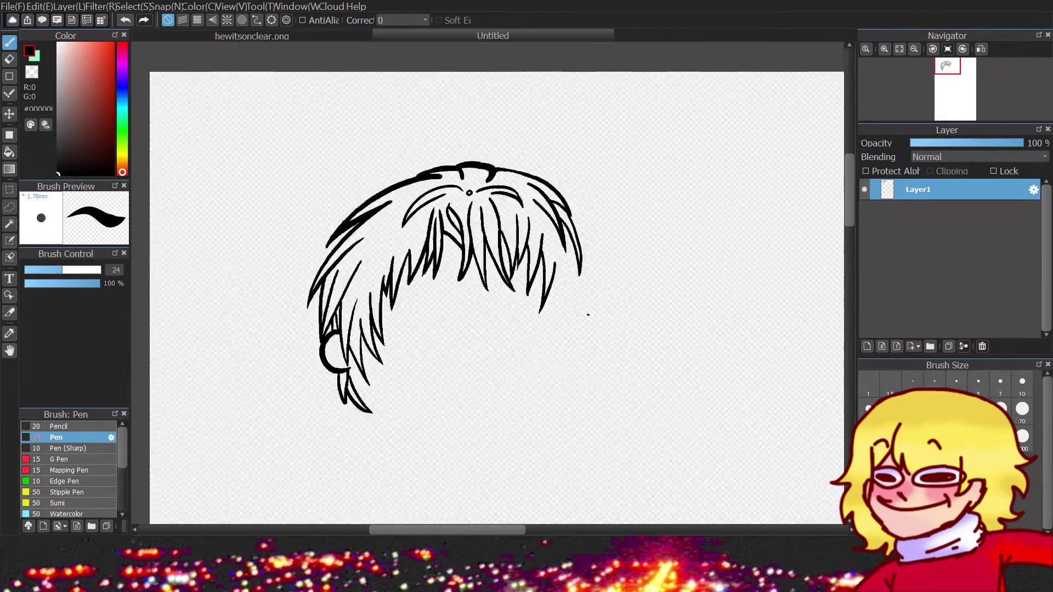
{"action": "scroll", "coordinate": [587, 312], "scroll_direction": "up", "scroll_amount": 3}
{"action": "left_click_drag", "start_coordinate": [550, 241], "coordinate": [521, 349]}
Shorten the pointed lock in front of the ear and give it a blunt, squared end.
{"action": "scroll", "coordinate": [547, 306], "scroll_direction": "up", "scroll_amount": 3}
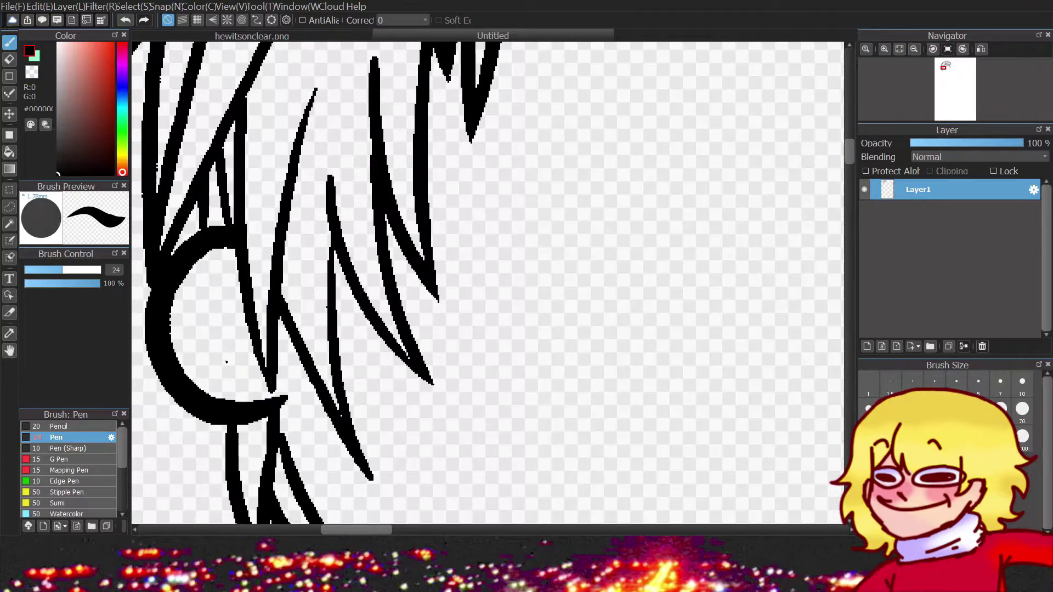
{"action": "scroll", "coordinate": [492, 280], "scroll_direction": "down", "scroll_amount": 3}
{"action": "scroll", "coordinate": [492, 280], "scroll_direction": "down", "scroll_amount": 2}
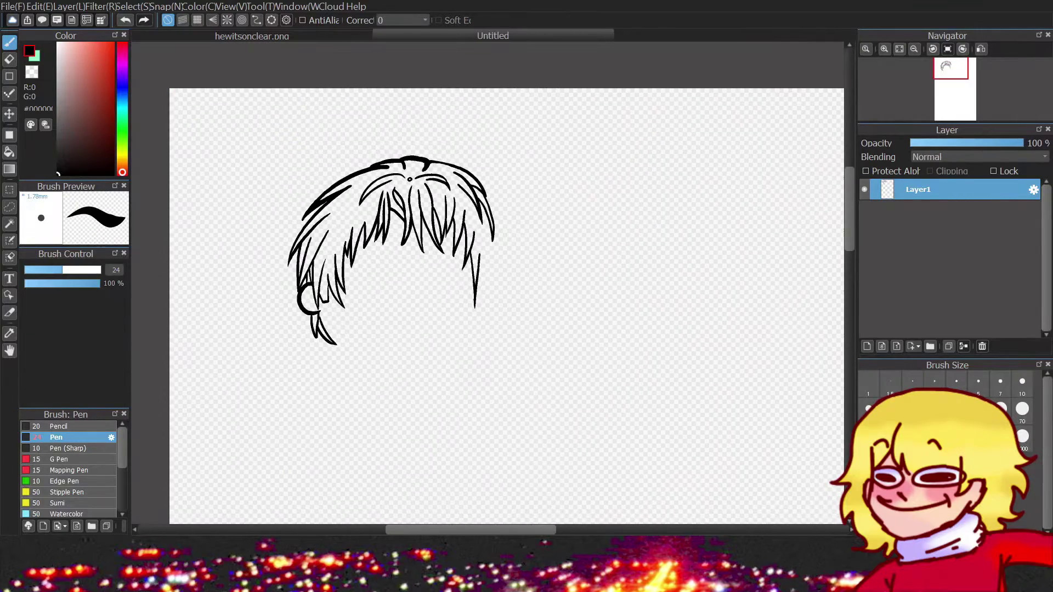
{"action": "scroll", "coordinate": [297, 289], "scroll_direction": "up", "scroll_amount": 3}
Undo the ear strokes, remove the locks beneath the ear and redraw it as a larger open curve with a hooked lobe.
{"action": "left_click_drag", "start_coordinate": [329, 324], "coordinate": [418, 405]}
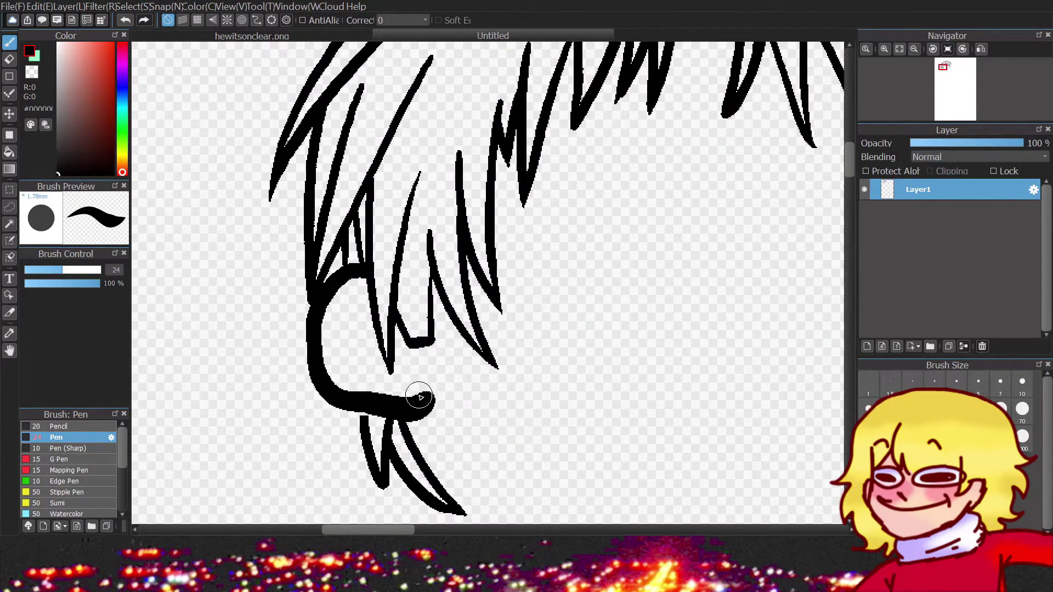
{"action": "key", "text": "ctrl+z"}
{"action": "scroll", "coordinate": [501, 371], "scroll_direction": "down", "scroll_amount": 2}
{"action": "scroll", "coordinate": [500, 371], "scroll_direction": "up", "scroll_amount": 2}
{"action": "key", "text": "ctrl+z"}
{"action": "key", "text": "ctrl+z"}
{"action": "left_click_drag", "start_coordinate": [409, 225], "coordinate": [454, 373]}
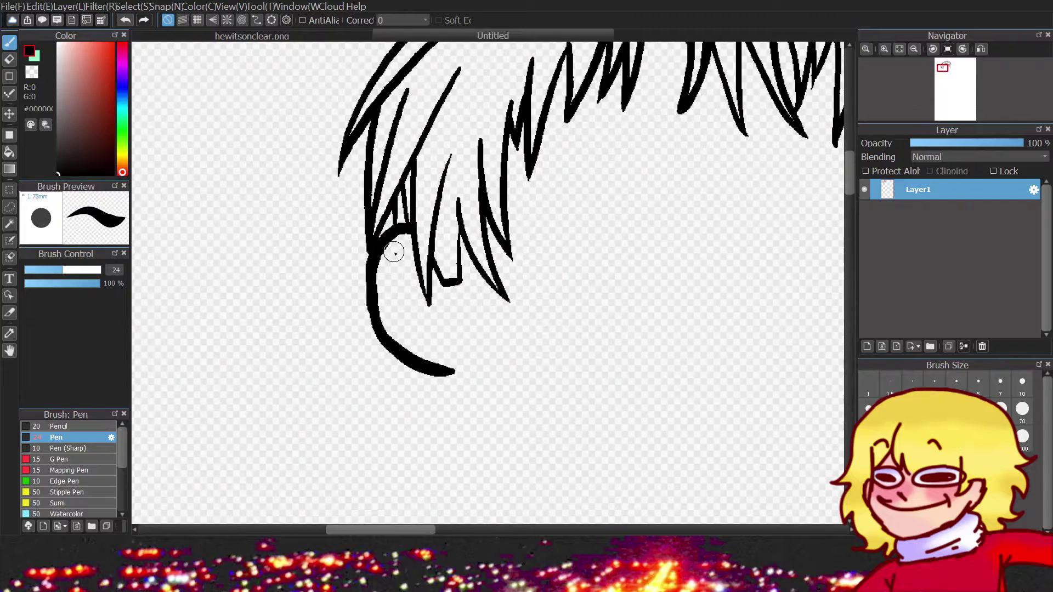
{"action": "scroll", "coordinate": [471, 296], "scroll_direction": "down", "scroll_amount": 2}
{"action": "key", "text": "e"}
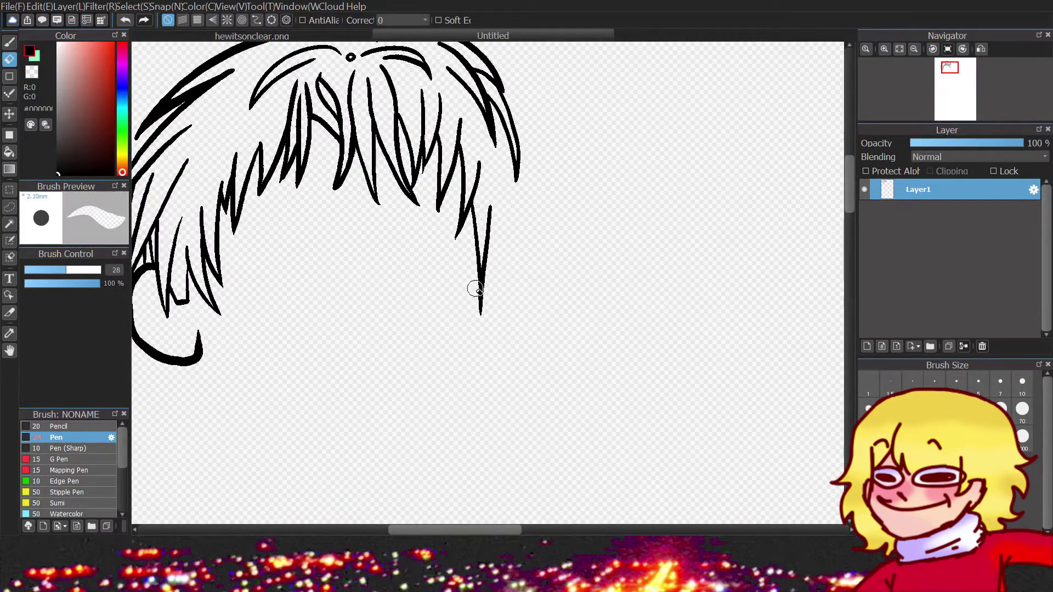
Draw a curved nose with a short nostril stroke and a sweeping jawline from the right cheek to the chin.
{"action": "key", "text": "b"}
{"action": "scroll", "coordinate": [480, 311], "scroll_direction": "down", "scroll_amount": 2}
{"action": "scroll", "coordinate": [475, 275], "scroll_direction": "up", "scroll_amount": 3}
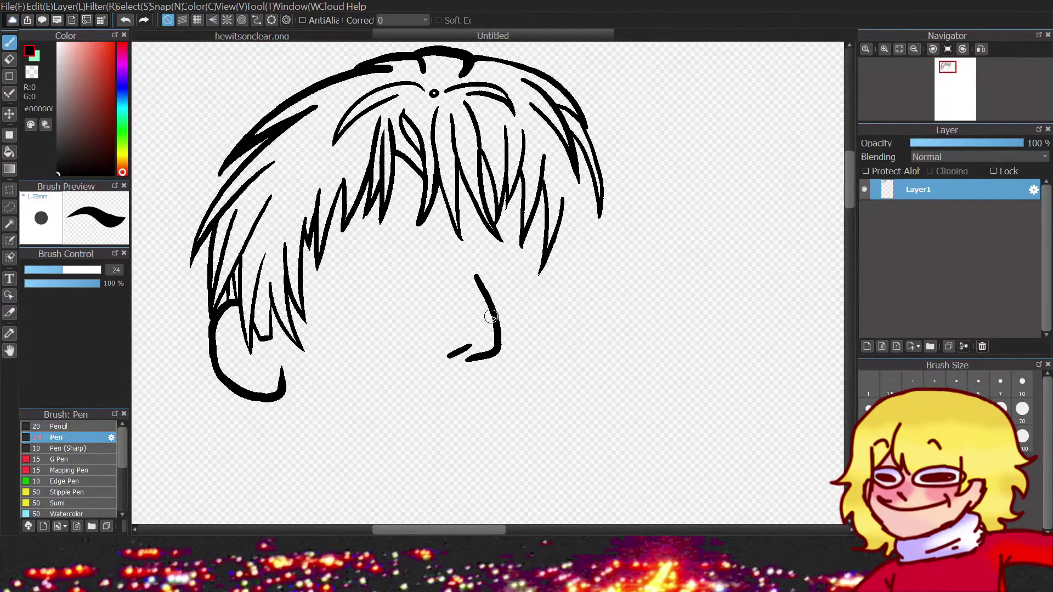
{"action": "left_click_drag", "start_coordinate": [581, 288], "coordinate": [535, 389]}
{"action": "scroll", "coordinate": [514, 286], "scroll_direction": "down", "scroll_amount": 2}
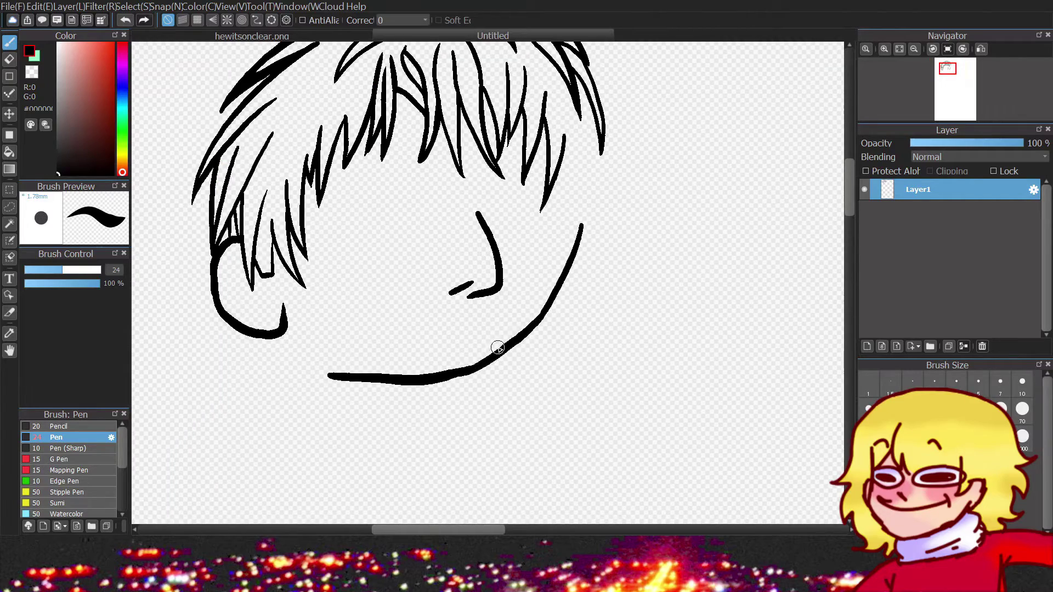
Draw a long tapering line down from the bottom of the ear for the back of the neck.
{"action": "scroll", "coordinate": [478, 264], "scroll_direction": "up", "scroll_amount": 2}
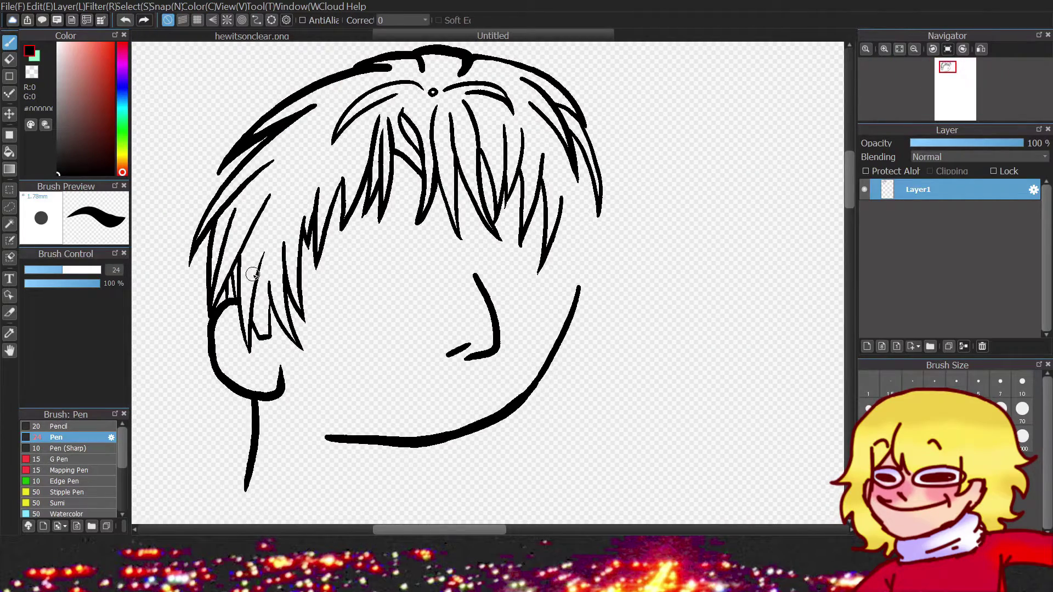
{"action": "scroll", "coordinate": [252, 275], "scroll_direction": "down", "scroll_amount": 2}
{"action": "scroll", "coordinate": [498, 357], "scroll_direction": "up", "scroll_amount": 4}
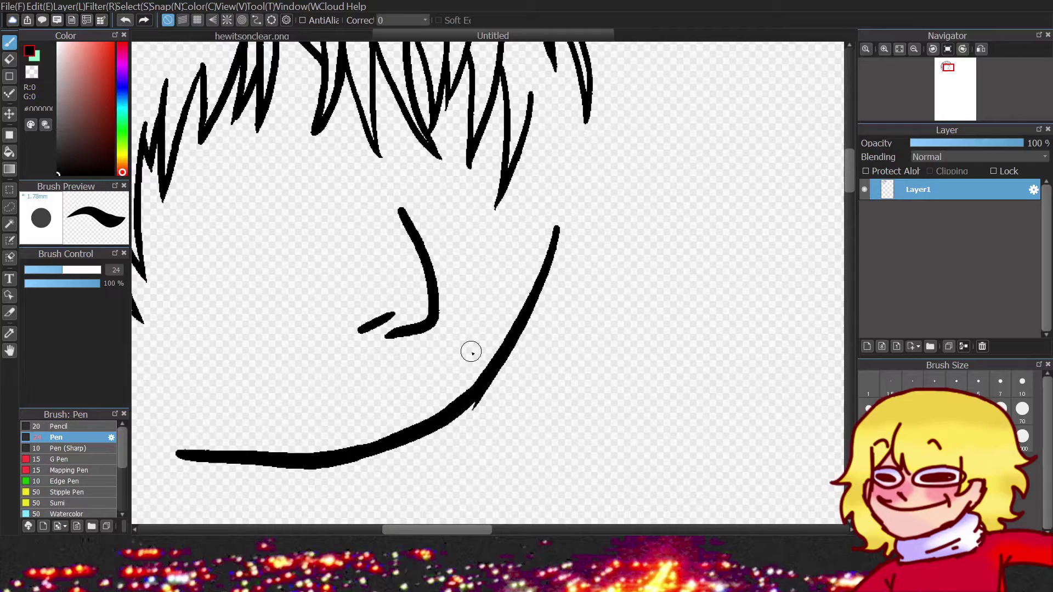
Replace the curved stretch of jawline between cheek and chin with straighter strokes that form a more angular chin.
{"action": "scroll", "coordinate": [503, 475], "scroll_direction": "up", "scroll_amount": 2}
{"action": "scroll", "coordinate": [543, 369], "scroll_direction": "down", "scroll_amount": 5}
{"action": "scroll", "coordinate": [576, 413], "scroll_direction": "up", "scroll_amount": 3}
{"action": "left_click_drag", "start_coordinate": [575, 413], "coordinate": [480, 454]}
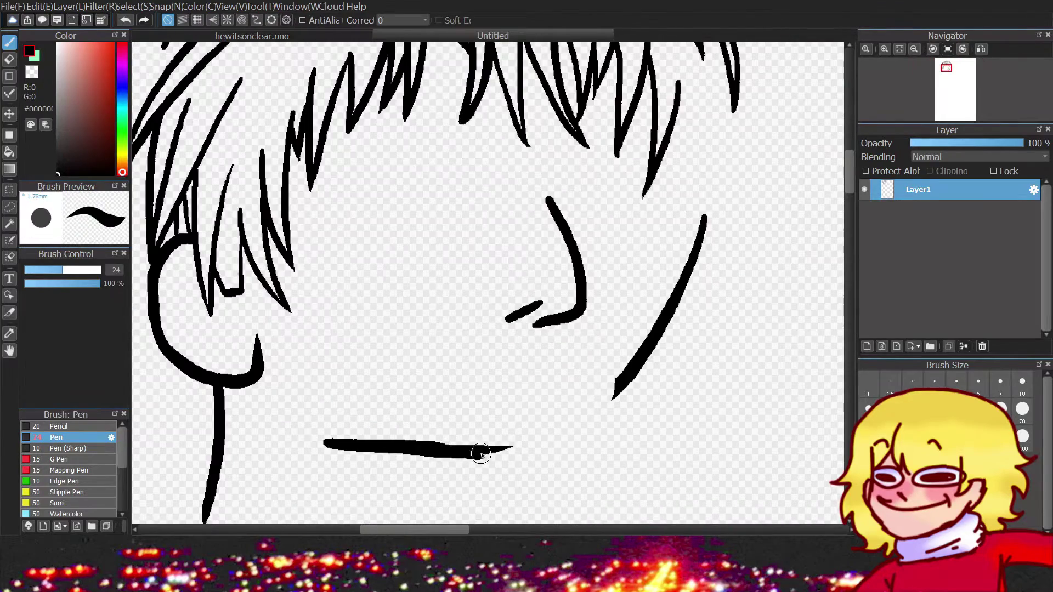
{"action": "scroll", "coordinate": [619, 381], "scroll_direction": "down", "scroll_amount": 3}
{"action": "scroll", "coordinate": [620, 381], "scroll_direction": "up", "scroll_amount": 3}
{"action": "left_click_drag", "start_coordinate": [604, 384], "coordinate": [524, 433]}
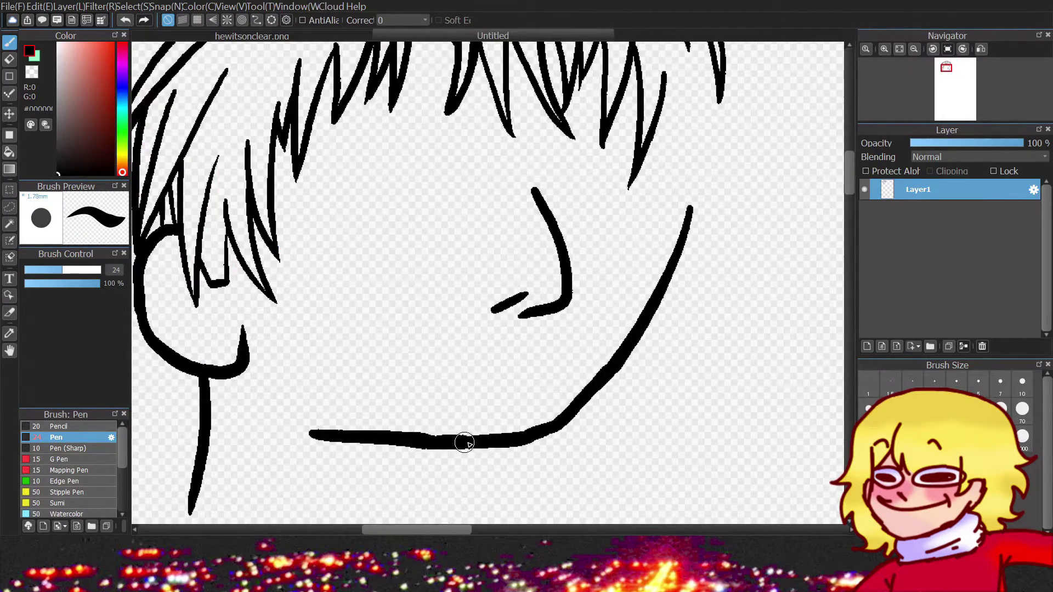
Reshape the upper cheek outline into an outward bend and extend it up into the hair at the right temple.
{"action": "scroll", "coordinate": [465, 443], "scroll_direction": "down", "scroll_amount": 2}
{"action": "scroll", "coordinate": [543, 329], "scroll_direction": "up", "scroll_amount": 2}
{"action": "left_click_drag", "start_coordinate": [548, 310], "coordinate": [562, 384]}
{"action": "key", "text": "e"}
{"action": "left_click_drag", "start_coordinate": [578, 338], "coordinate": [570, 373]}
{"action": "key", "text": "b"}
{"action": "scroll", "coordinate": [564, 419], "scroll_direction": "down", "scroll_amount": 3}
{"action": "scroll", "coordinate": [588, 439], "scroll_direction": "up", "scroll_amount": 3}
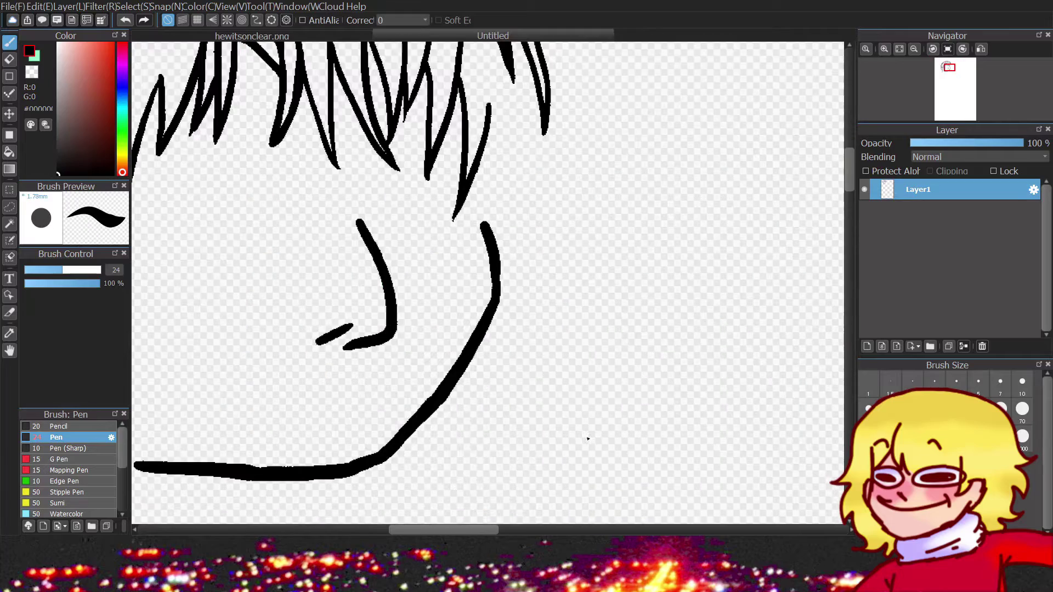
{"action": "scroll", "coordinate": [482, 328], "scroll_direction": "down", "scroll_amount": 1}
{"action": "left_click_drag", "start_coordinate": [477, 298], "coordinate": [482, 198]}
{"action": "scroll", "coordinate": [535, 199], "scroll_direction": "down", "scroll_amount": 2}
Add thin pointed locks at the right temple, hanging from the outer hair strands beside the cheek outline.
{"action": "scroll", "coordinate": [536, 200], "scroll_direction": "up", "scroll_amount": 4}
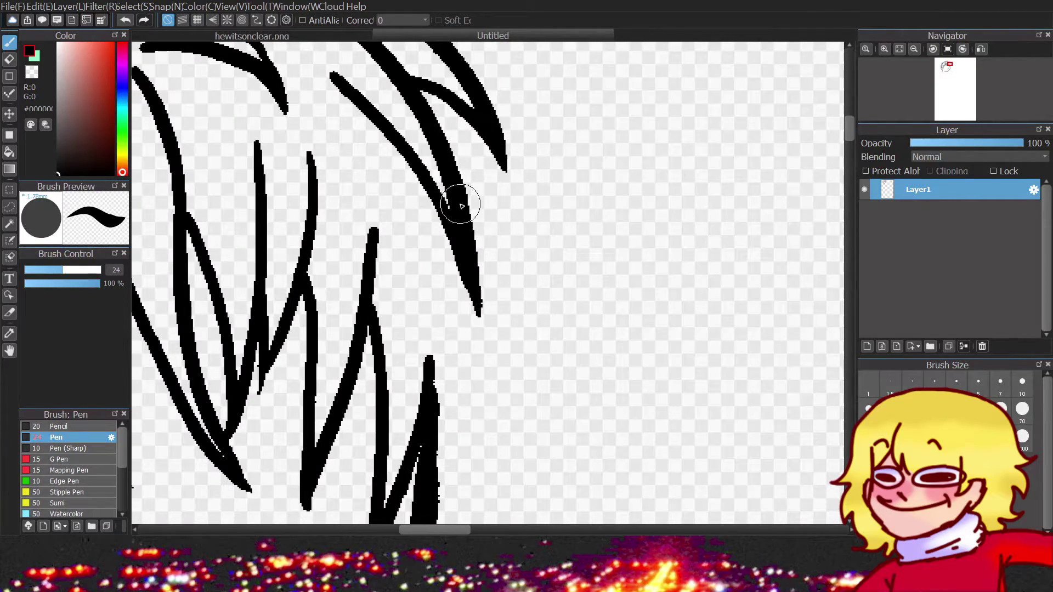
{"action": "scroll", "coordinate": [461, 204], "scroll_direction": "down", "scroll_amount": 1}
{"action": "left_click_drag", "start_coordinate": [493, 181], "coordinate": [518, 379]}
{"action": "left_click_drag", "start_coordinate": [507, 258], "coordinate": [535, 367]}
{"action": "scroll", "coordinate": [536, 301], "scroll_direction": "down", "scroll_amount": 2}
{"action": "scroll", "coordinate": [536, 301], "scroll_direction": "up", "scroll_amount": 2}
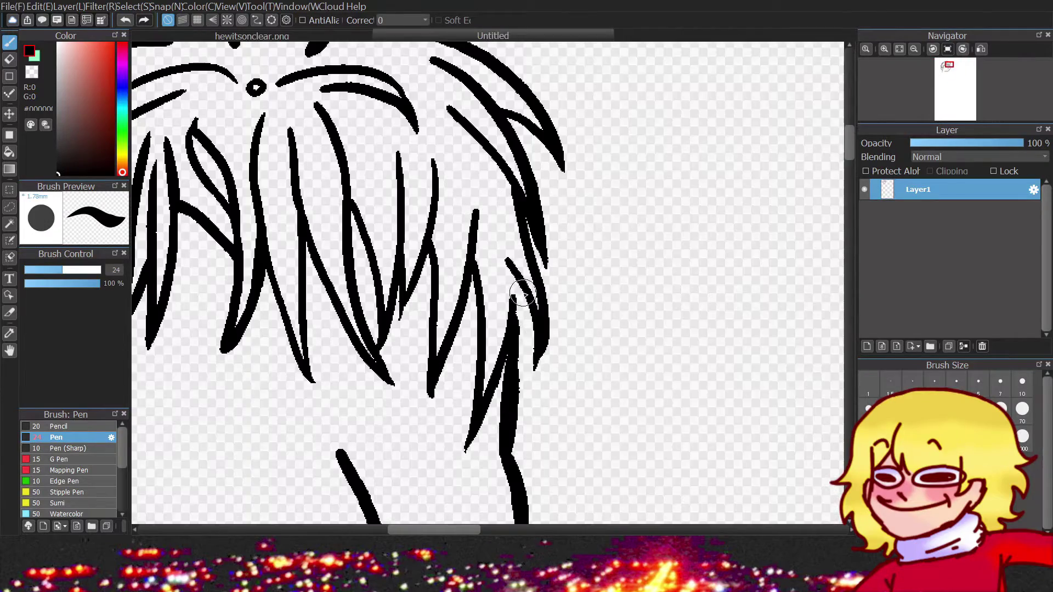
{"action": "scroll", "coordinate": [523, 296], "scroll_direction": "down", "scroll_amount": 2}
{"action": "scroll", "coordinate": [550, 340], "scroll_direction": "up", "scroll_amount": 2}
{"action": "scroll", "coordinate": [508, 449], "scroll_direction": "down", "scroll_amount": 3}
{"action": "scroll", "coordinate": [455, 354], "scroll_direction": "up", "scroll_amount": 2}
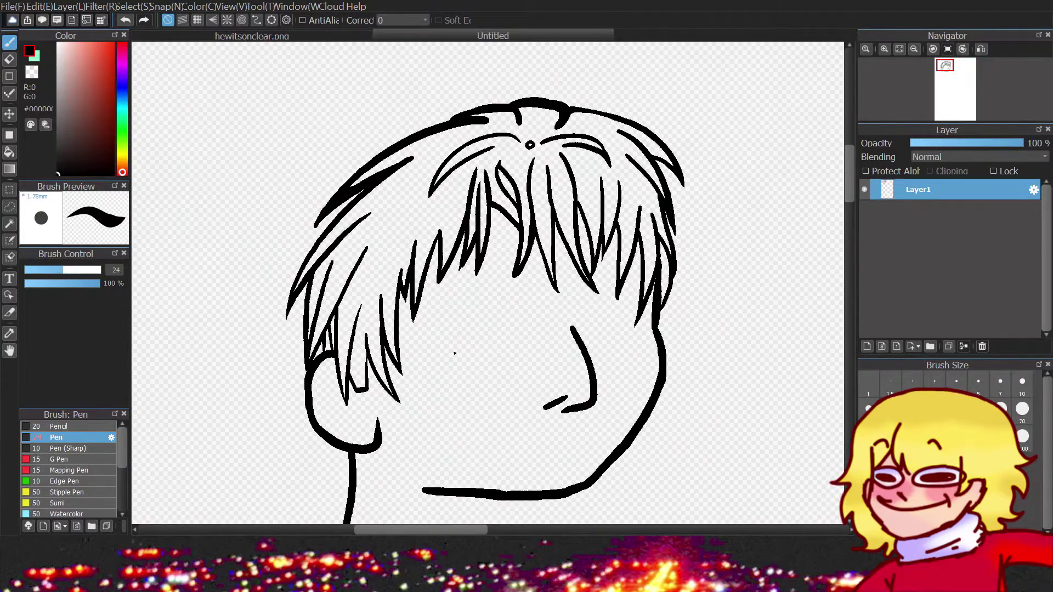
Draw a large tilted oval glasses lens beneath the fringe, on the left side of the nose.
{"action": "scroll", "coordinate": [576, 298], "scroll_direction": "up", "scroll_amount": 3}
{"action": "scroll", "coordinate": [576, 299], "scroll_direction": "down", "scroll_amount": 3}
{"action": "scroll", "coordinate": [541, 219], "scroll_direction": "up", "scroll_amount": 4}
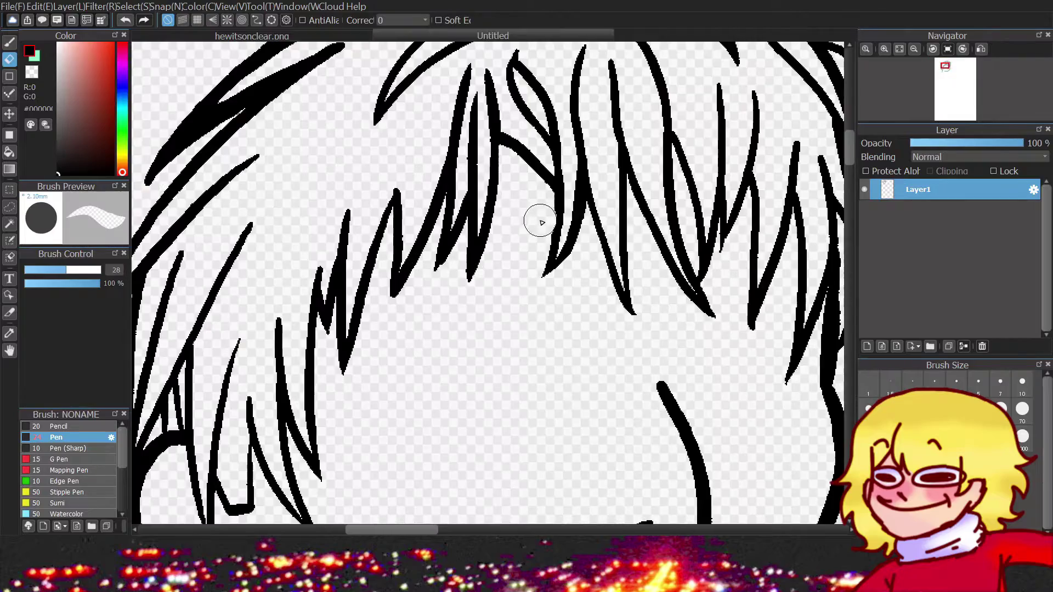
{"action": "scroll", "coordinate": [561, 223], "scroll_direction": "down", "scroll_amount": 4}
{"action": "scroll", "coordinate": [482, 275], "scroll_direction": "up", "scroll_amount": 2}
{"action": "mouse_move", "coordinate": [527, 255]}
{"action": "left_mouse_down"}
{"action": "mouse_move", "coordinate": [458, 275]}
{"action": "mouse_move", "coordinate": [554, 265]}
{"action": "left_mouse_up"}
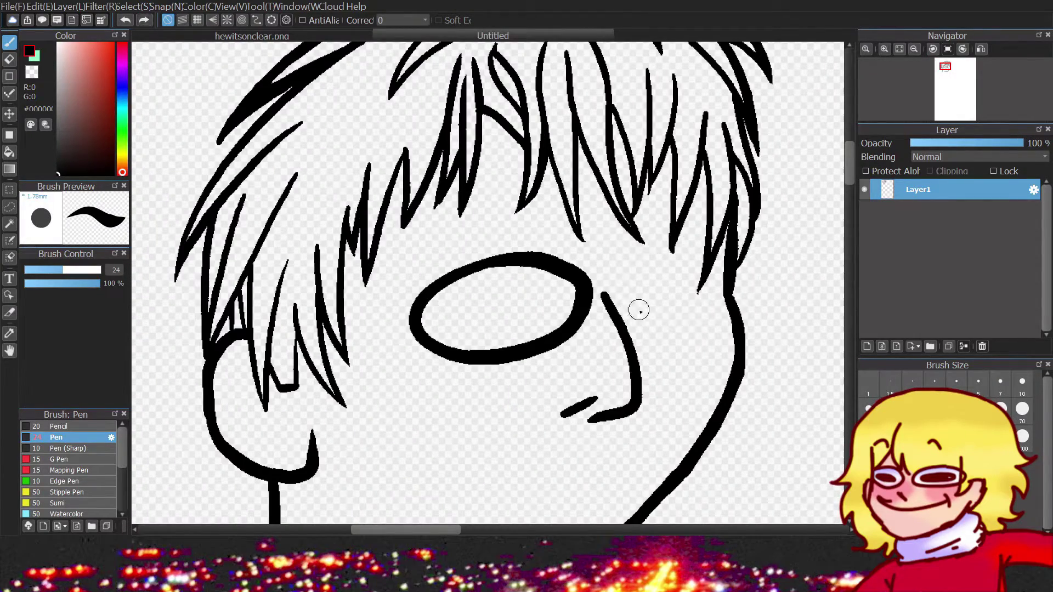
{"action": "left_click_drag", "start_coordinate": [639, 309], "coordinate": [630, 274]}
{"action": "scroll", "coordinate": [737, 222], "scroll_direction": "up", "scroll_amount": 2}
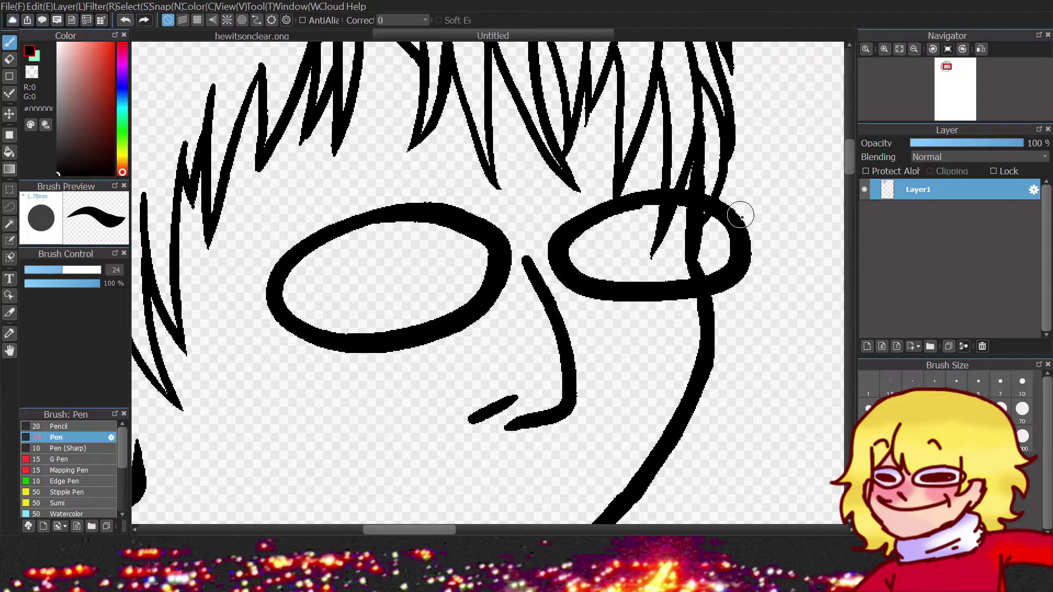
{"action": "scroll", "coordinate": [741, 215], "scroll_direction": "down", "scroll_amount": 2}
{"action": "scroll", "coordinate": [546, 253], "scroll_direction": "up", "scroll_amount": 3}
{"action": "key", "text": "ctrl+z"}
Draw an oval right lens crossing the cheek outline and join both lenses with a double-line bridge.
{"action": "left_click", "coordinate": [546, 255]}
{"action": "left_click_drag", "start_coordinate": [690, 314], "coordinate": [724, 220]}
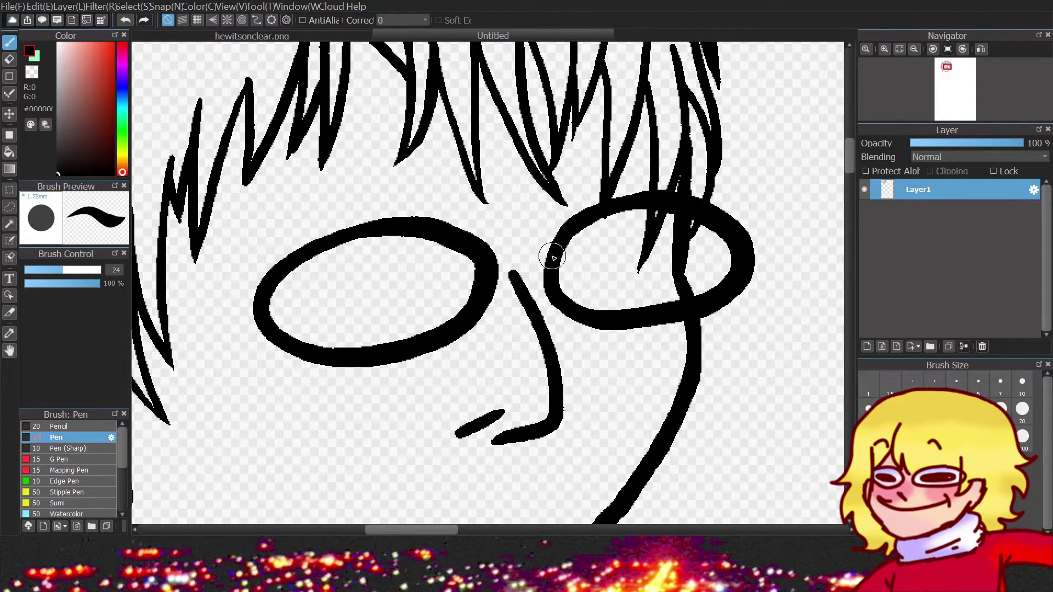
{"action": "scroll", "coordinate": [620, 219], "scroll_direction": "up", "scroll_amount": 2}
{"action": "scroll", "coordinate": [549, 186], "scroll_direction": "down", "scroll_amount": 3}
Draw the glasses arm as two parallel lines running from the left lens through the hair locks toward the ear.
{"action": "scroll", "coordinate": [469, 223], "scroll_direction": "up", "scroll_amount": 4}
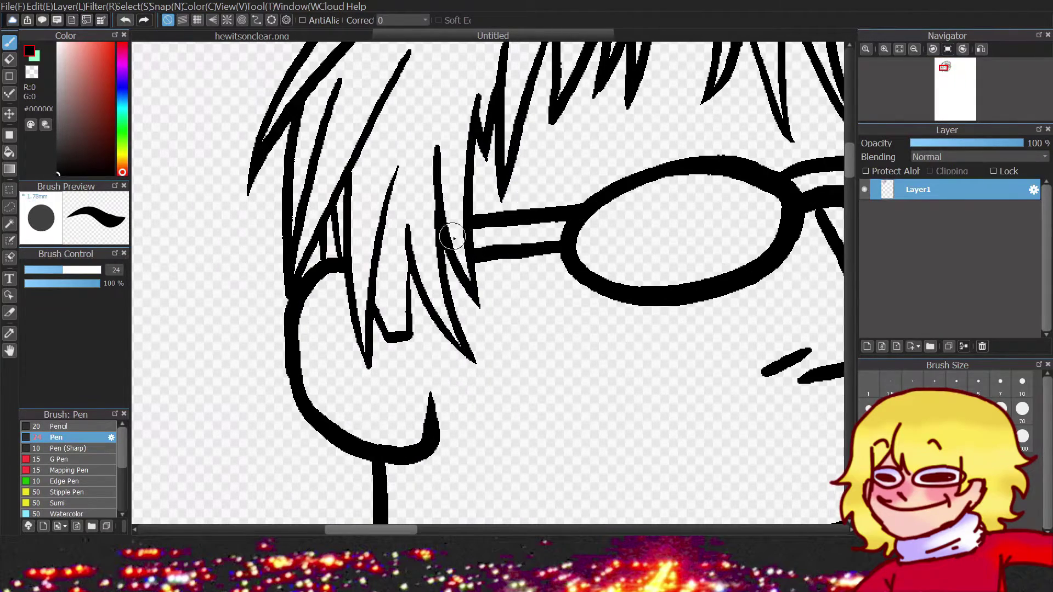
{"action": "left_click_drag", "start_coordinate": [373, 280], "coordinate": [422, 268]}
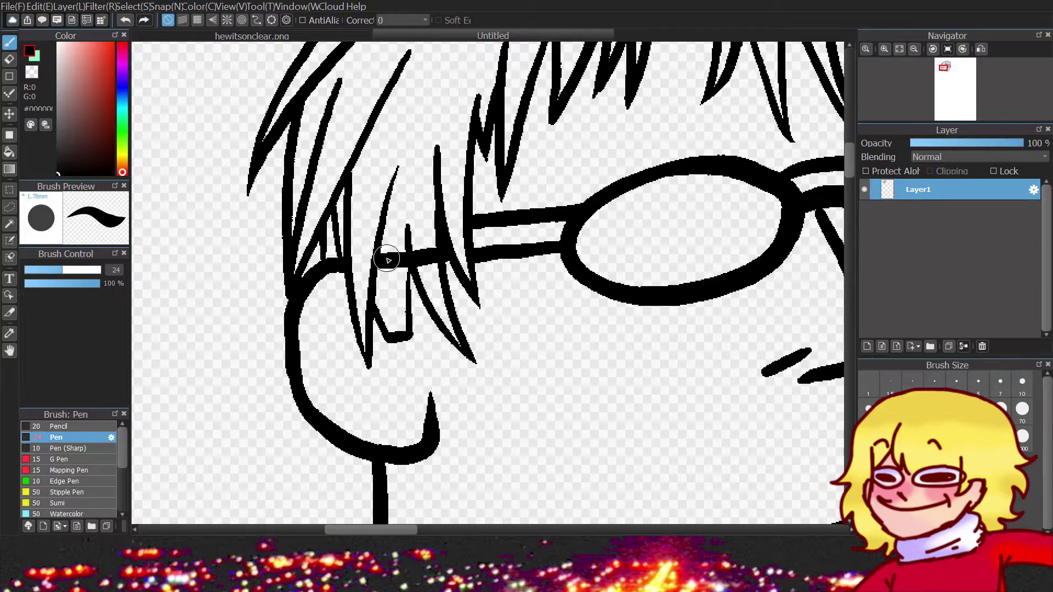
{"action": "scroll", "coordinate": [398, 216], "scroll_direction": "up", "scroll_amount": 3}
{"action": "scroll", "coordinate": [399, 215], "scroll_direction": "down", "scroll_amount": 1}
Erase the hair lines inside the glasses arm between the locks and even out the arm's inner edges.
{"action": "key", "text": "e"}
{"action": "mouse_move", "coordinate": [466, 263]}
{"action": "left_mouse_down"}
{"action": "mouse_move", "coordinate": [507, 294]}
{"action": "mouse_move", "coordinate": [567, 291]}
{"action": "left_mouse_up"}
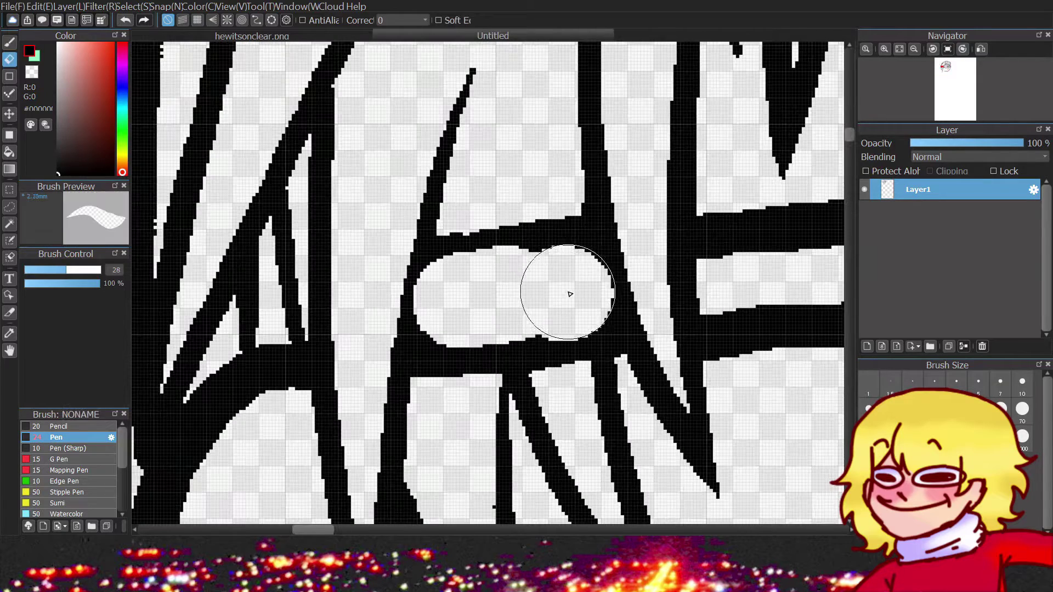
{"action": "key", "text": "b"}
{"action": "scroll", "coordinate": [422, 259], "scroll_direction": "down", "scroll_amount": 3}
{"action": "scroll", "coordinate": [570, 317], "scroll_direction": "up", "scroll_amount": 3}
{"action": "key", "text": "e"}
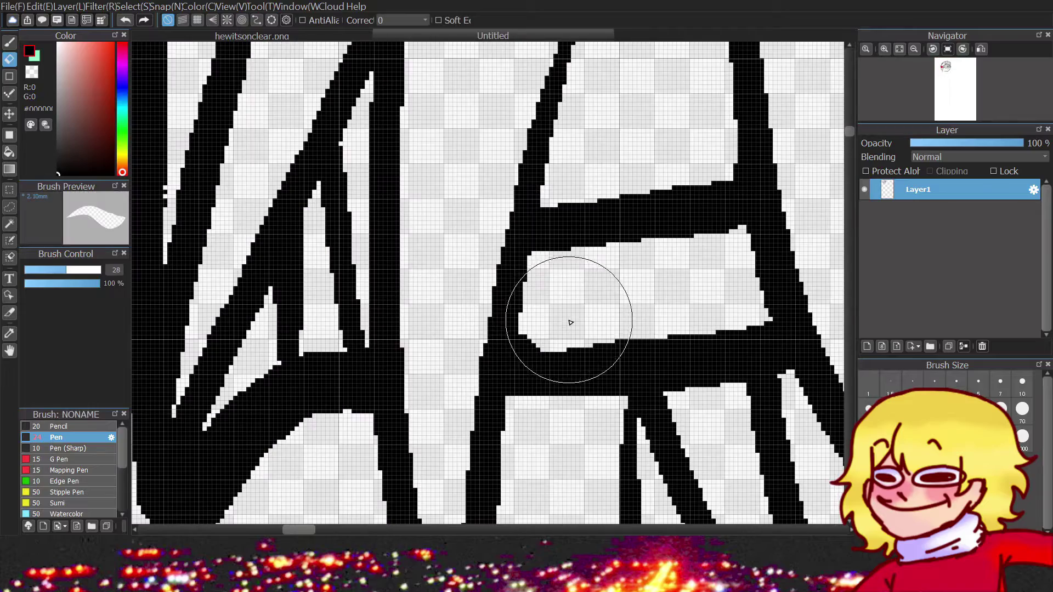
{"action": "key", "text": "b"}
{"action": "left_click_drag", "start_coordinate": [604, 357], "coordinate": [630, 357]}
Draw a thick tilted oval ring as the eye inside each glasses lens.
{"action": "scroll", "coordinate": [630, 357], "scroll_direction": "down", "scroll_amount": 3}
{"action": "scroll", "coordinate": [554, 337], "scroll_direction": "up", "scroll_amount": 1}
{"action": "scroll", "coordinate": [546, 305], "scroll_direction": "up", "scroll_amount": 3}
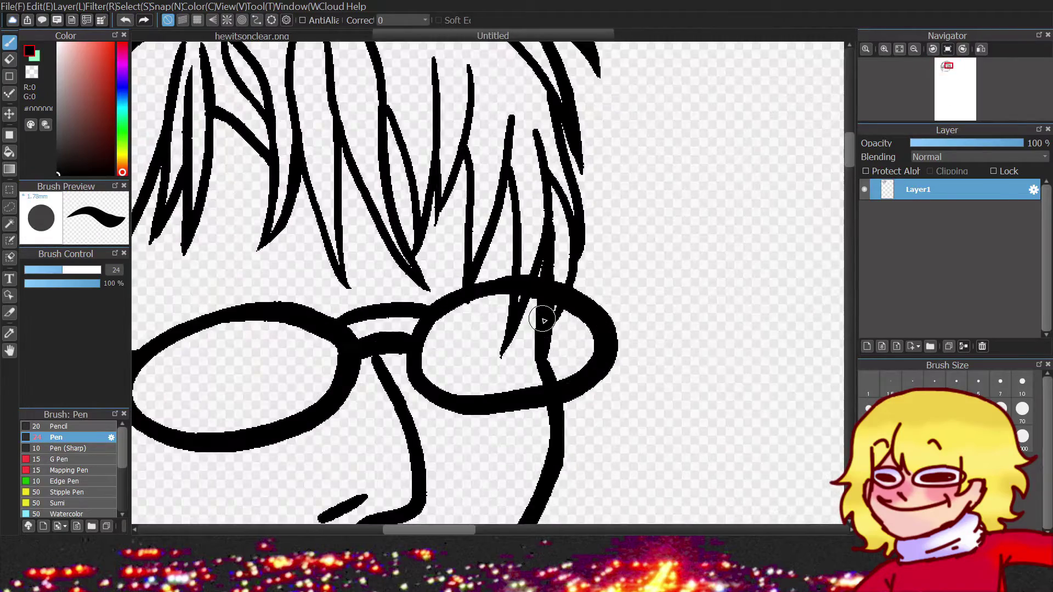
{"action": "scroll", "coordinate": [545, 305], "scroll_direction": "down", "scroll_amount": 3}
{"action": "scroll", "coordinate": [354, 381], "scroll_direction": "up", "scroll_amount": 4}
{"action": "left_click", "coordinate": [355, 378]}
{"action": "scroll", "coordinate": [355, 382], "scroll_direction": "down", "scroll_amount": 3}
{"action": "left_click_drag", "start_coordinate": [548, 285], "coordinate": [631, 296]}
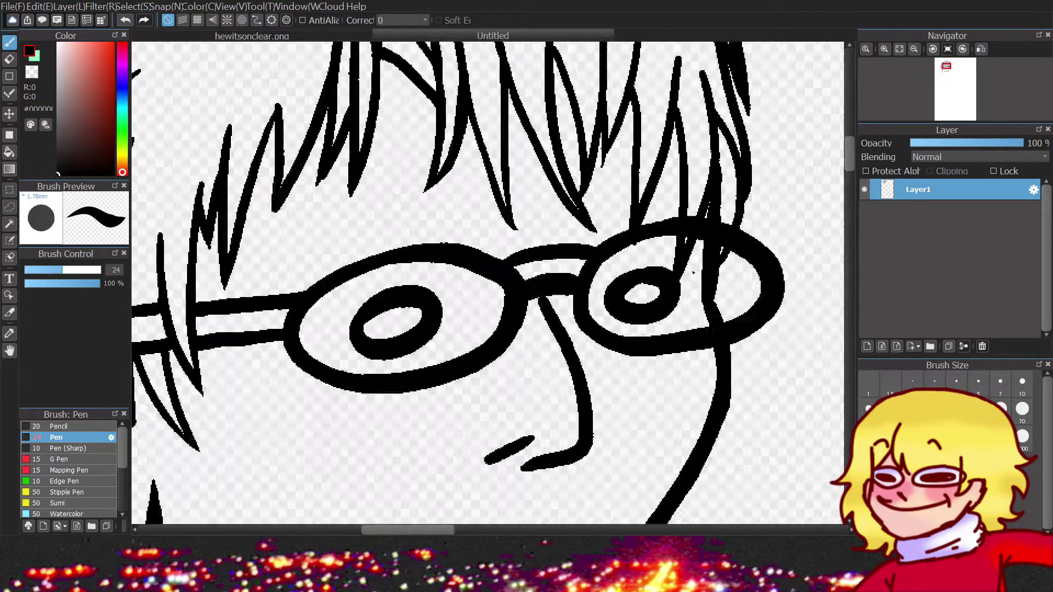
{"action": "scroll", "coordinate": [606, 294], "scroll_direction": "up", "scroll_amount": 2}
{"action": "scroll", "coordinate": [576, 266], "scroll_direction": "down", "scroll_amount": 4}
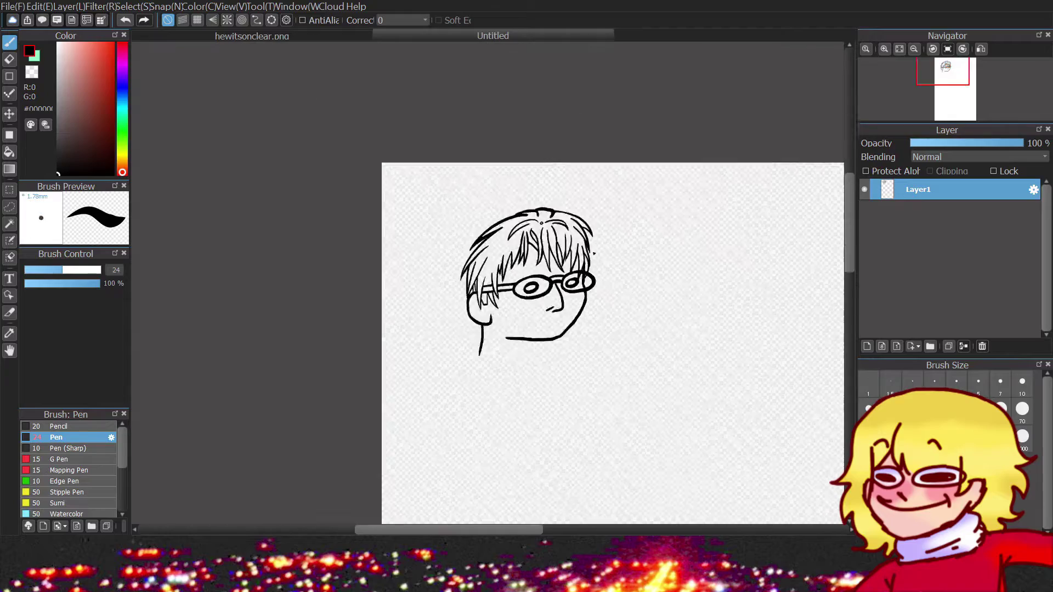
Draw a wavy upper lip and a curved lower lip beneath the nose.
{"action": "scroll", "coordinate": [493, 321], "scroll_direction": "up", "scroll_amount": 4}
{"action": "left_click_drag", "start_coordinate": [447, 333], "coordinate": [500, 319]}
{"action": "key", "text": "ctrl+z"}
{"action": "scroll", "coordinate": [312, 313], "scroll_direction": "up", "scroll_amount": 2}
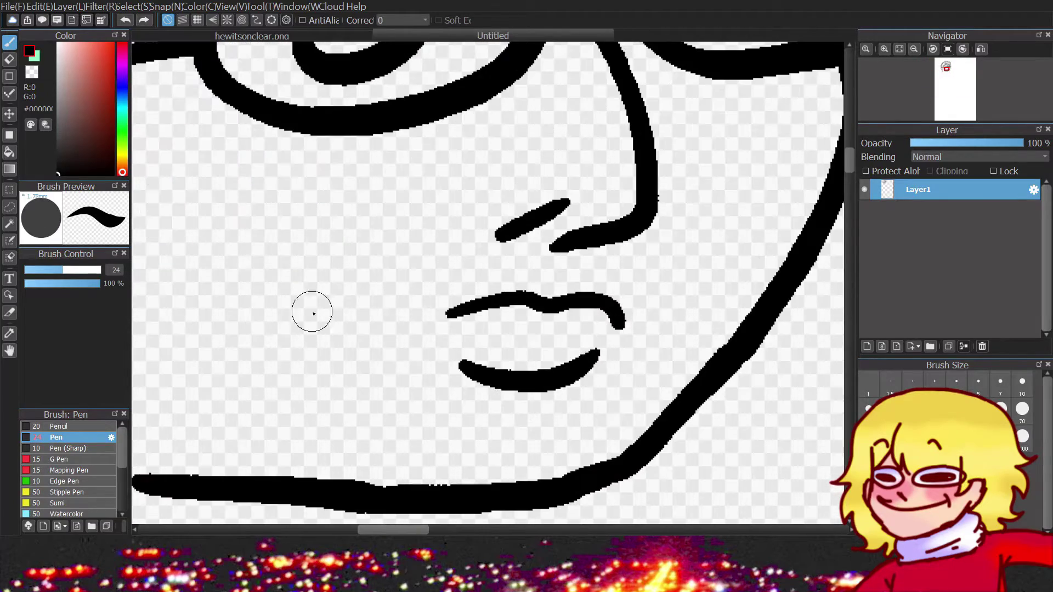
{"action": "scroll", "coordinate": [328, 331], "scroll_direction": "down", "scroll_amount": 4}
{"action": "scroll", "coordinate": [564, 312], "scroll_direction": "up", "scroll_amount": 4}
Draw a long horizontal mouth line between the lips with a short upturned corner stroke at its right end.
{"action": "left_click_drag", "start_coordinate": [565, 313], "coordinate": [487, 261]}
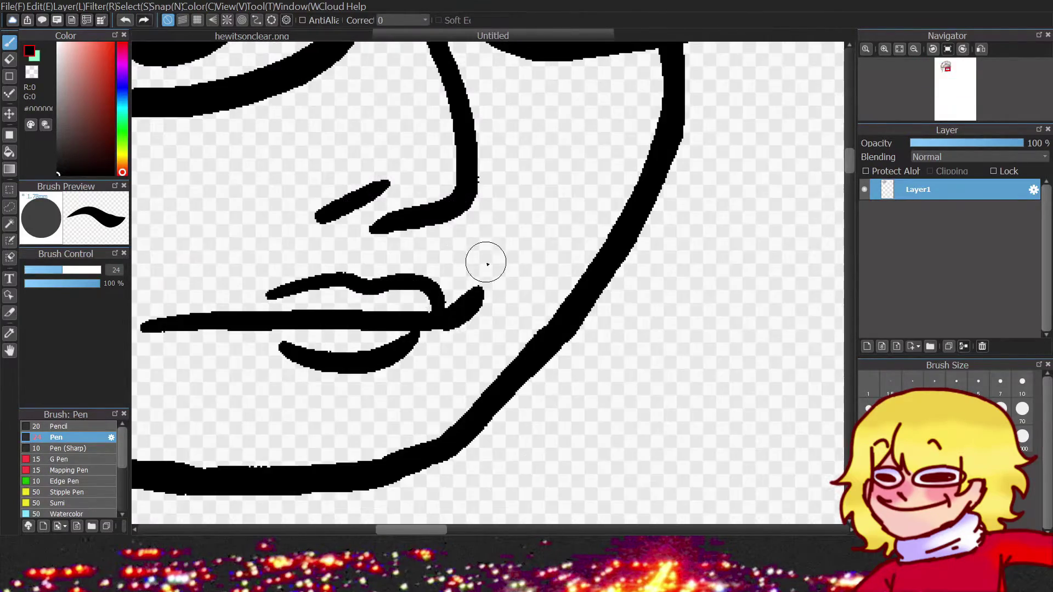
{"action": "scroll", "coordinate": [516, 364], "scroll_direction": "up", "scroll_amount": 3}
{"action": "scroll", "coordinate": [515, 363], "scroll_direction": "down", "scroll_amount": 3}
{"action": "scroll", "coordinate": [559, 328], "scroll_direction": "down", "scroll_amount": 4}
{"action": "scroll", "coordinate": [520, 323], "scroll_direction": "up", "scroll_amount": 4}
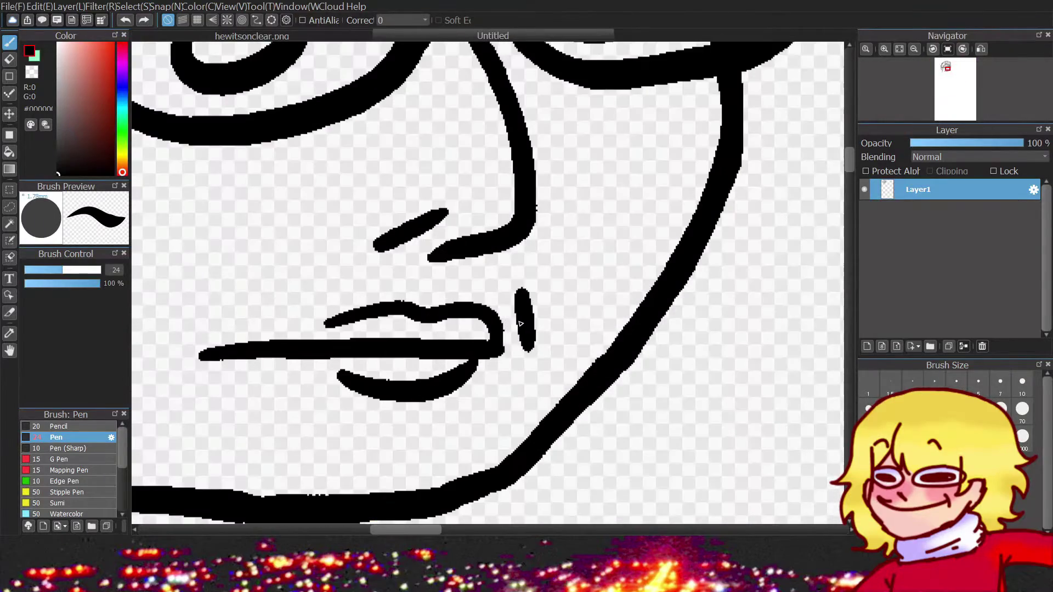
{"action": "scroll", "coordinate": [518, 351], "scroll_direction": "down", "scroll_amount": 1}
{"action": "scroll", "coordinate": [522, 298], "scroll_direction": "down", "scroll_amount": 3}
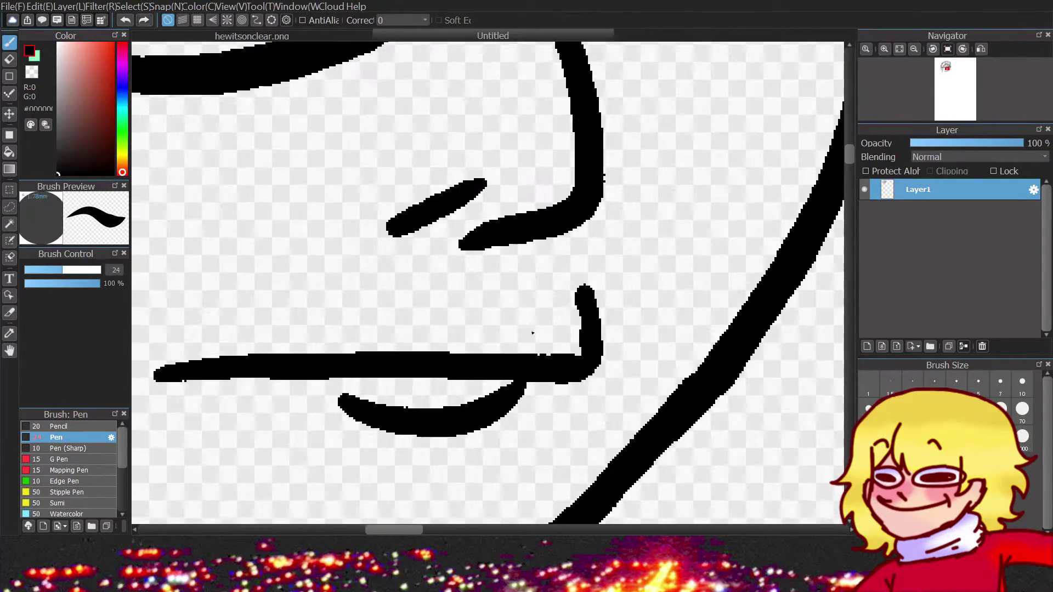
Redraw the upper lip as a low arch with a dip that joins the raised mouth corner.
{"action": "key", "text": "ctrl+z"}
{"action": "scroll", "coordinate": [580, 317], "scroll_direction": "up", "scroll_amount": 3}
{"action": "left_click_drag", "start_coordinate": [367, 326], "coordinate": [466, 324]}
{"action": "scroll", "coordinate": [591, 374], "scroll_direction": "down", "scroll_amount": 4}
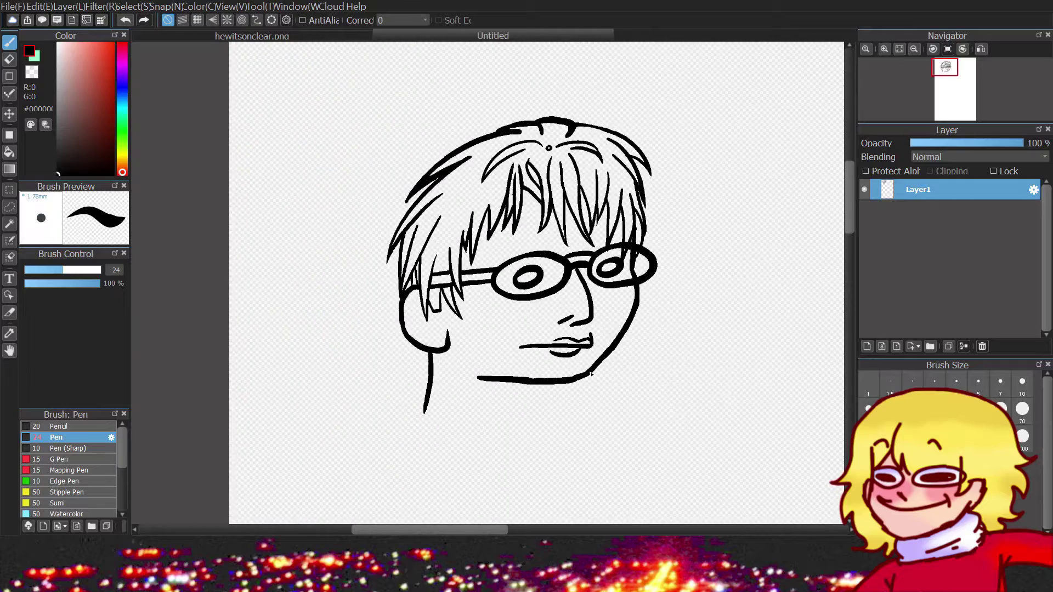
{"action": "scroll", "coordinate": [486, 284], "scroll_direction": "down", "scroll_amount": 1}
{"action": "scroll", "coordinate": [485, 284], "scroll_direction": "up", "scroll_amount": 4}
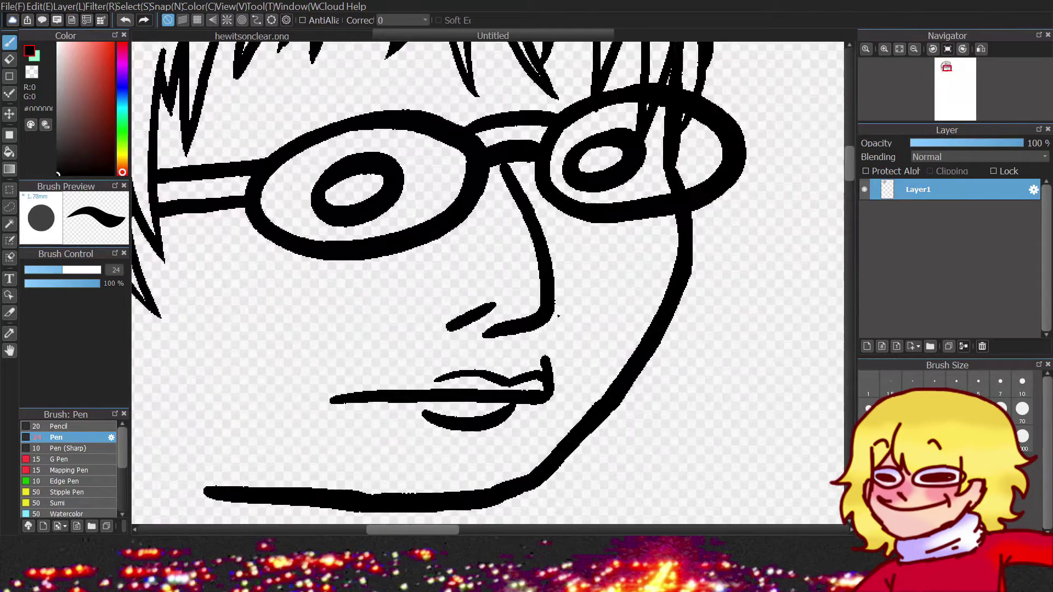
Lasso the nose with its nostril stroke, shift it slightly toward the right lens, and return to the brush.
{"action": "scroll", "coordinate": [528, 261], "scroll_direction": "down", "scroll_amount": 3}
{"action": "scroll", "coordinate": [528, 262], "scroll_direction": "up", "scroll_amount": 4}
{"action": "key", "text": "l"}
{"action": "left_click_drag", "start_coordinate": [488, 313], "coordinate": [479, 425]}
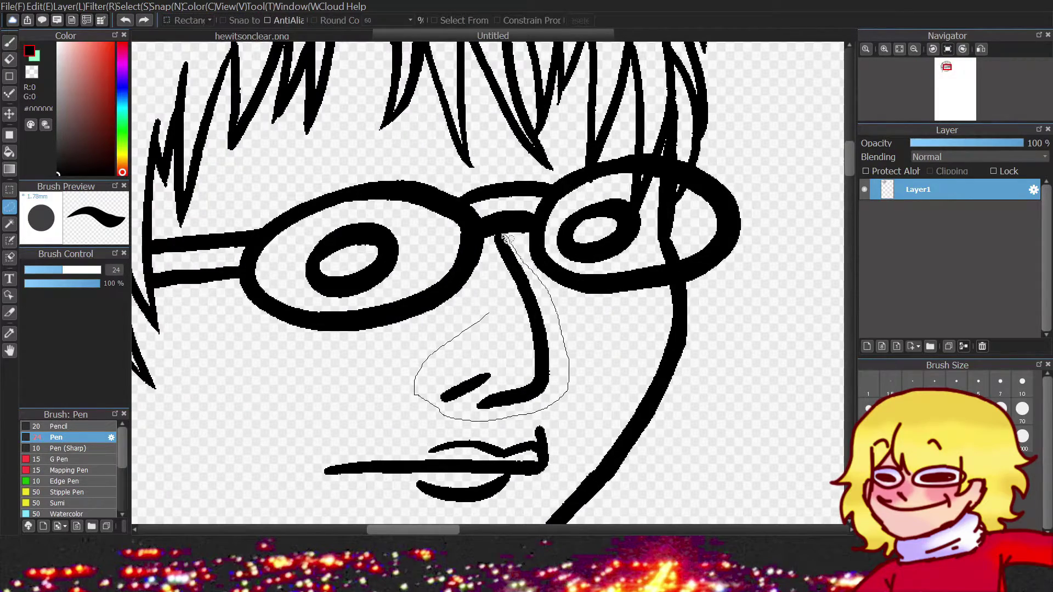
{"action": "left_click_drag", "start_coordinate": [507, 240], "coordinate": [507, 239]}
{"action": "mouse_move", "coordinate": [537, 340]}
{"action": "left_mouse_down"}
{"action": "mouse_move", "coordinate": [552, 336]}
{"action": "mouse_move", "coordinate": [540, 266]}
{"action": "left_mouse_up"}
{"action": "scroll", "coordinate": [540, 265], "scroll_direction": "up", "scroll_amount": 2}
{"action": "left_click", "coordinate": [8, 94]}
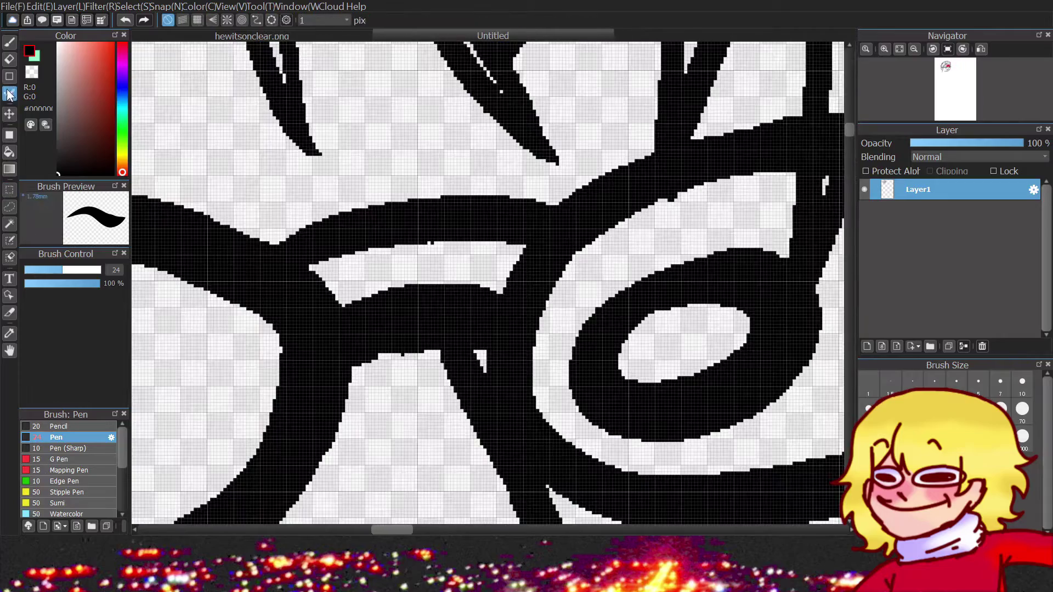
{"action": "left_click", "coordinate": [10, 43]}
{"action": "scroll", "coordinate": [341, 306], "scroll_direction": "down", "scroll_amount": 4}
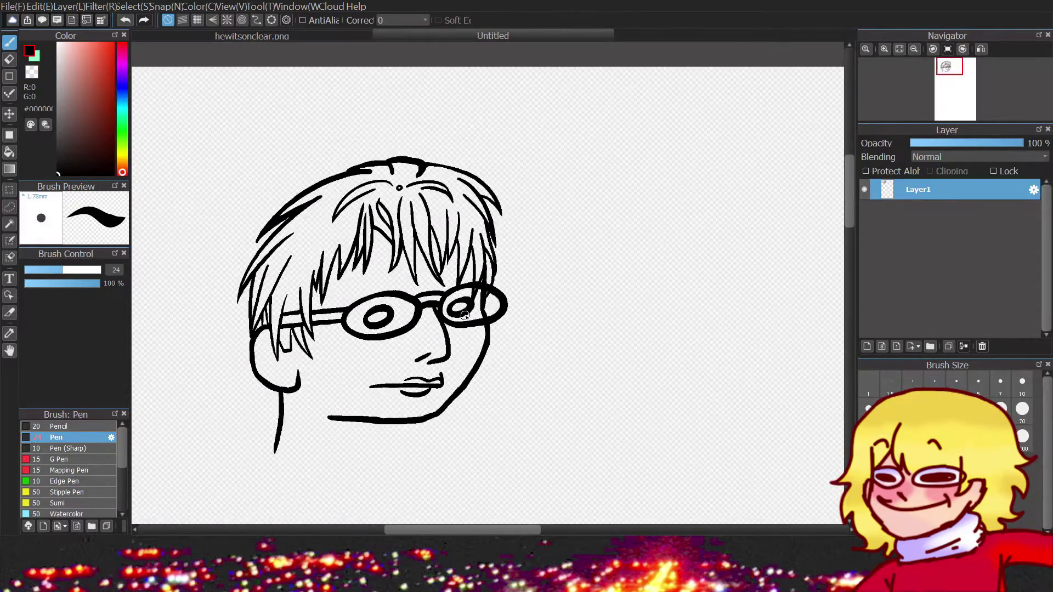
Add small pointed hair locks beneath the ear and erase the part of the neck line crossing them.
{"action": "scroll", "coordinate": [341, 306], "scroll_direction": "up", "scroll_amount": 2}
{"action": "scroll", "coordinate": [428, 340], "scroll_direction": "up", "scroll_amount": 2}
{"action": "left_click_drag", "start_coordinate": [441, 331], "coordinate": [451, 367]}
{"action": "key", "text": "e"}
{"action": "scroll", "coordinate": [455, 359], "scroll_direction": "up", "scroll_amount": 2}
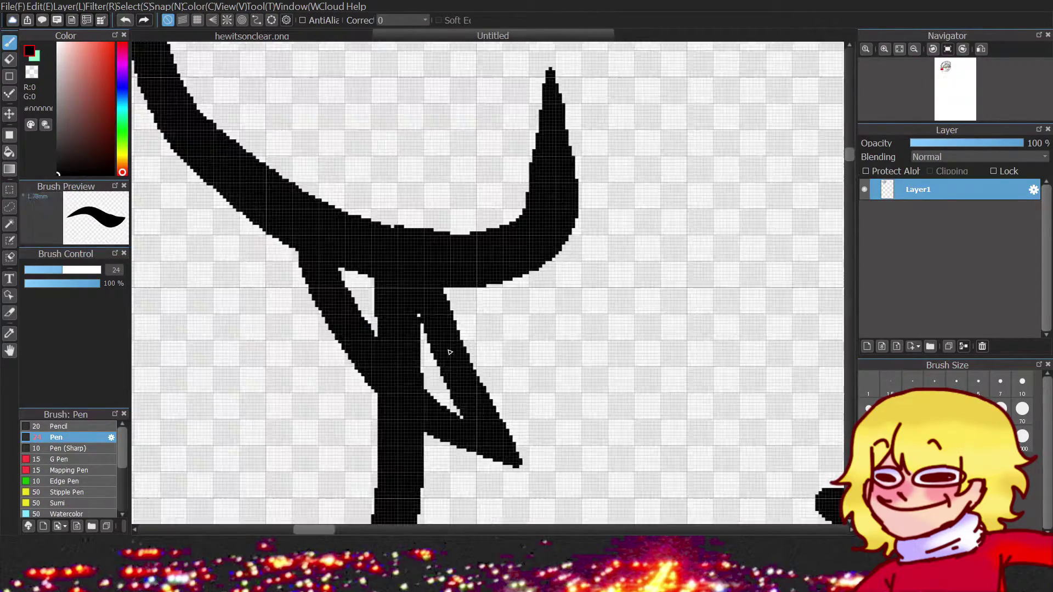
{"action": "left_click_drag", "start_coordinate": [428, 329], "coordinate": [399, 345]}
{"action": "scroll", "coordinate": [432, 372], "scroll_direction": "down", "scroll_amount": 2}
{"action": "key", "text": "b"}
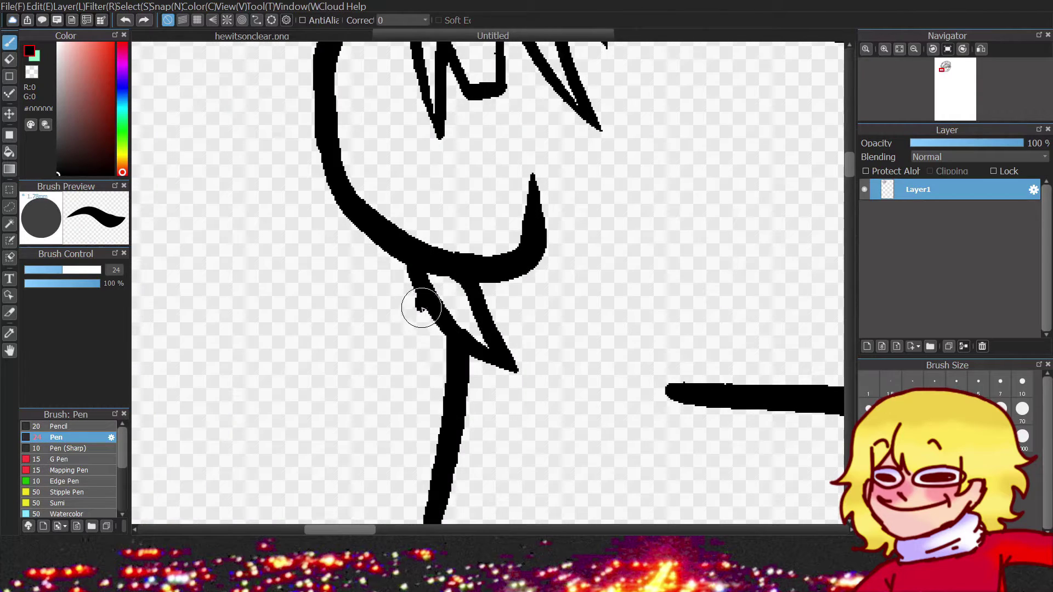
{"action": "scroll", "coordinate": [423, 300], "scroll_direction": "down", "scroll_amount": 4}
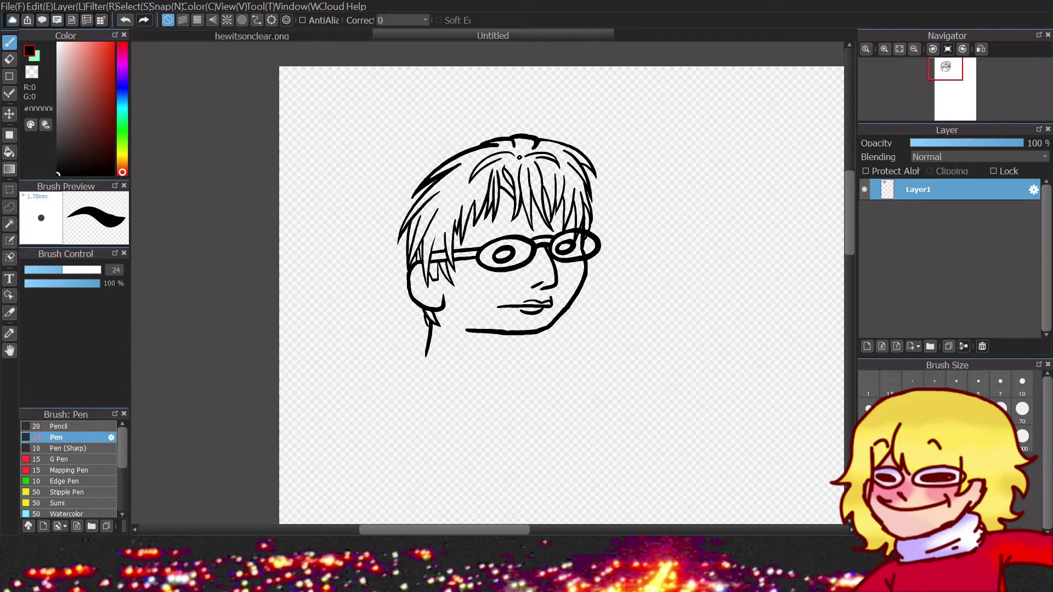
Draw a short vertical line below the jaw for the front of the neck.
{"action": "scroll", "coordinate": [526, 324], "scroll_direction": "up", "scroll_amount": 3}
{"action": "left_click_drag", "start_coordinate": [461, 362], "coordinate": [458, 425]}
{"action": "scroll", "coordinate": [496, 307], "scroll_direction": "down", "scroll_amount": 3}
{"action": "scroll", "coordinate": [496, 295], "scroll_direction": "up", "scroll_amount": 1}
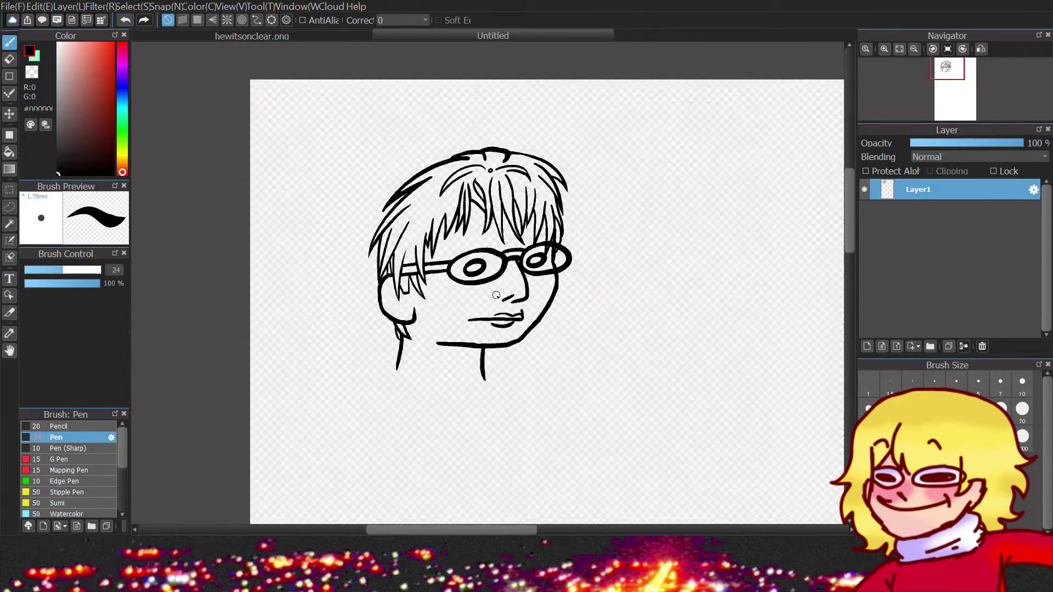
{"action": "scroll", "coordinate": [497, 295], "scroll_direction": "up", "scroll_amount": 2}
{"action": "scroll", "coordinate": [488, 316], "scroll_direction": "down", "scroll_amount": 6}
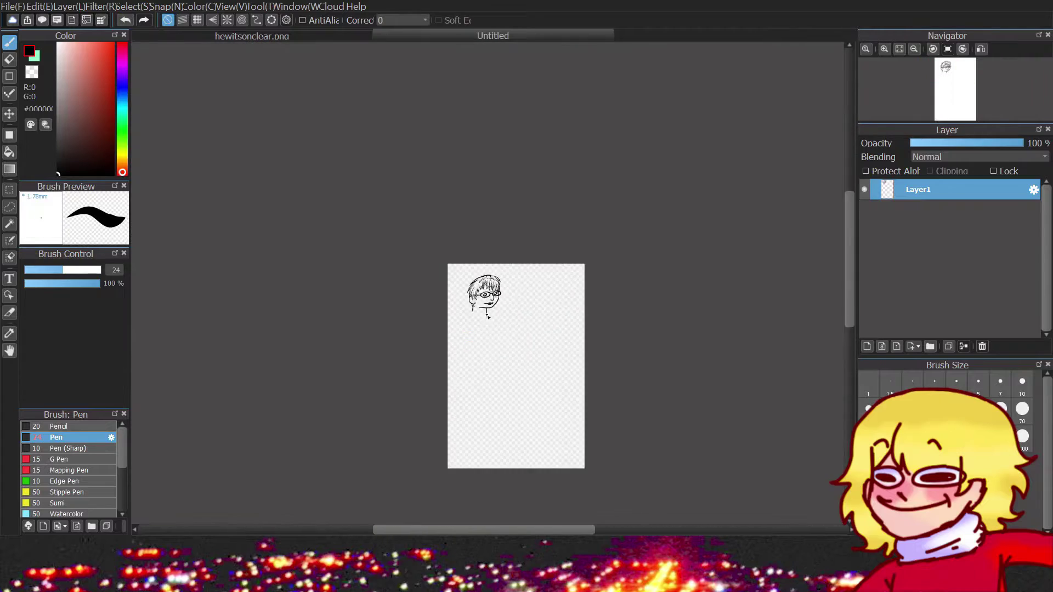
Draw the left shirt collar flap from the back of the neck, with a curved fold and a pointed lower tip.
{"action": "scroll", "coordinate": [488, 316], "scroll_direction": "up", "scroll_amount": 6}
{"action": "left_click_drag", "start_coordinate": [394, 268], "coordinate": [406, 328]}
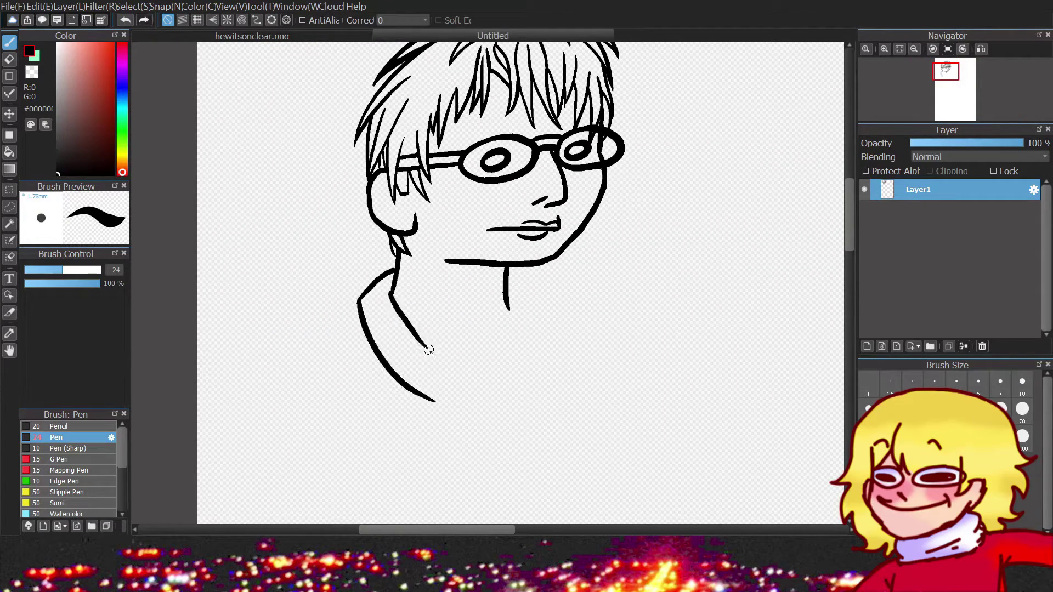
{"action": "scroll", "coordinate": [452, 338], "scroll_direction": "up", "scroll_amount": 3}
{"action": "left_click_drag", "start_coordinate": [457, 322], "coordinate": [485, 425]}
{"action": "left_click_drag", "start_coordinate": [385, 445], "coordinate": [458, 329]}
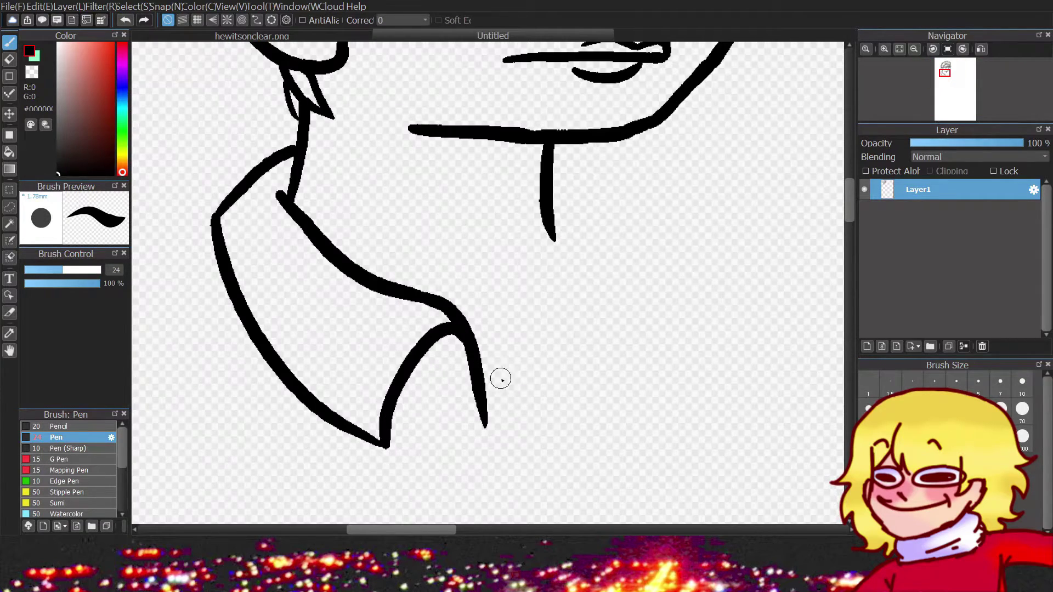
Replace the shirt opening line and draw the right collar flap with a curved fold and a pointed lower tip.
{"action": "key", "text": "ctrl+z"}
{"action": "left_click_drag", "start_coordinate": [568, 198], "coordinate": [510, 285]}
{"action": "mouse_move", "coordinate": [554, 157]}
{"action": "left_mouse_down"}
{"action": "mouse_move", "coordinate": [606, 198]}
{"action": "mouse_move", "coordinate": [625, 294]}
{"action": "left_mouse_up"}
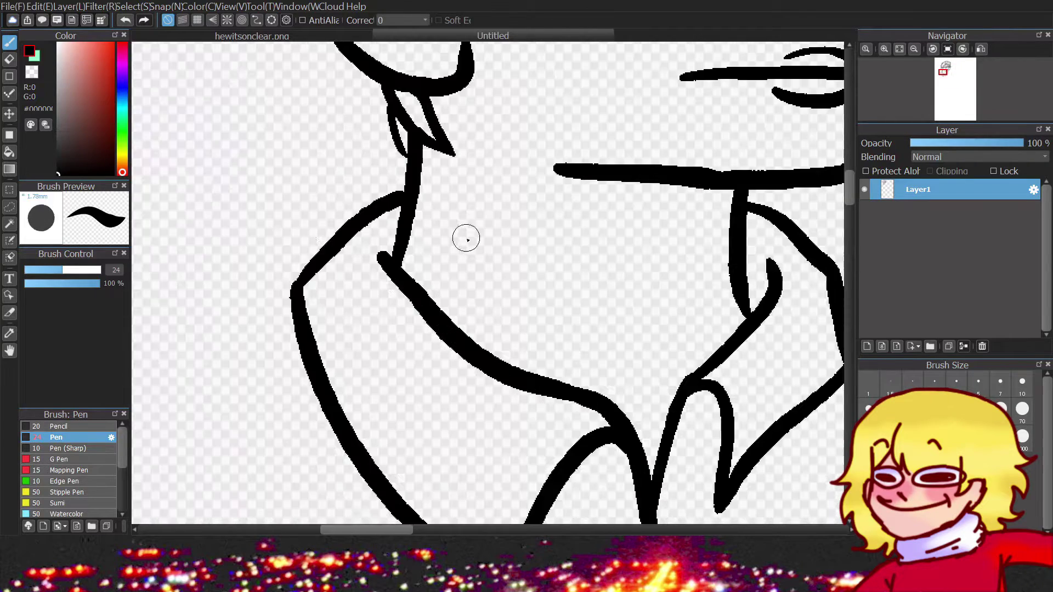
Redraw the left collar flap's outer edge with a sharper side corner, ending at the flap's lower tip.
{"action": "scroll", "coordinate": [357, 442], "scroll_direction": "down", "scroll_amount": 5}
{"action": "scroll", "coordinate": [416, 435], "scroll_direction": "up", "scroll_amount": 6}
{"action": "scroll", "coordinate": [483, 333], "scroll_direction": "down", "scroll_amount": 2}
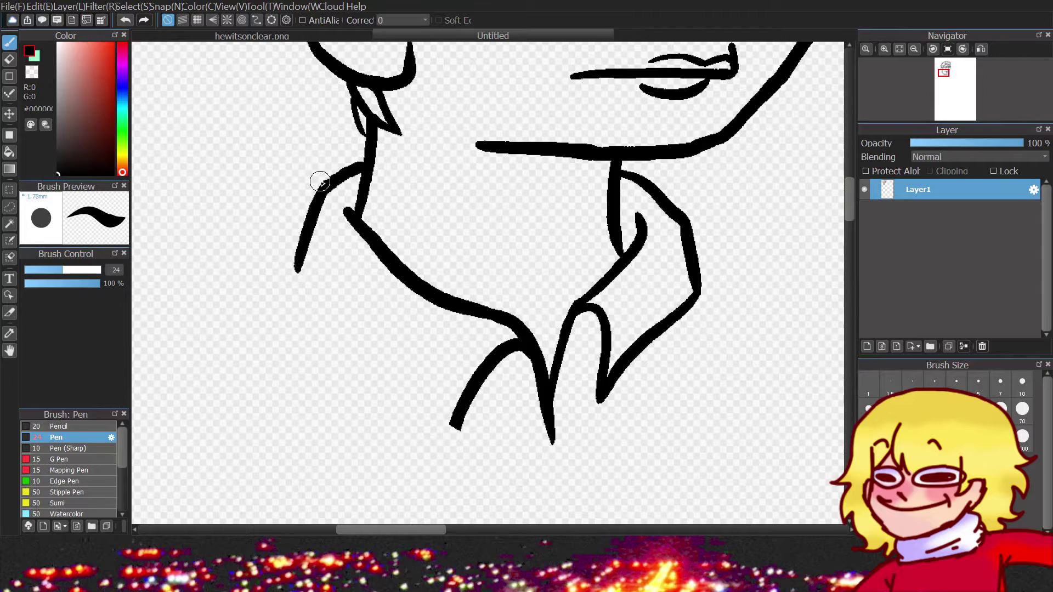
{"action": "left_click_drag", "start_coordinate": [316, 199], "coordinate": [397, 396]}
{"action": "scroll", "coordinate": [422, 415], "scroll_direction": "down", "scroll_amount": 2}
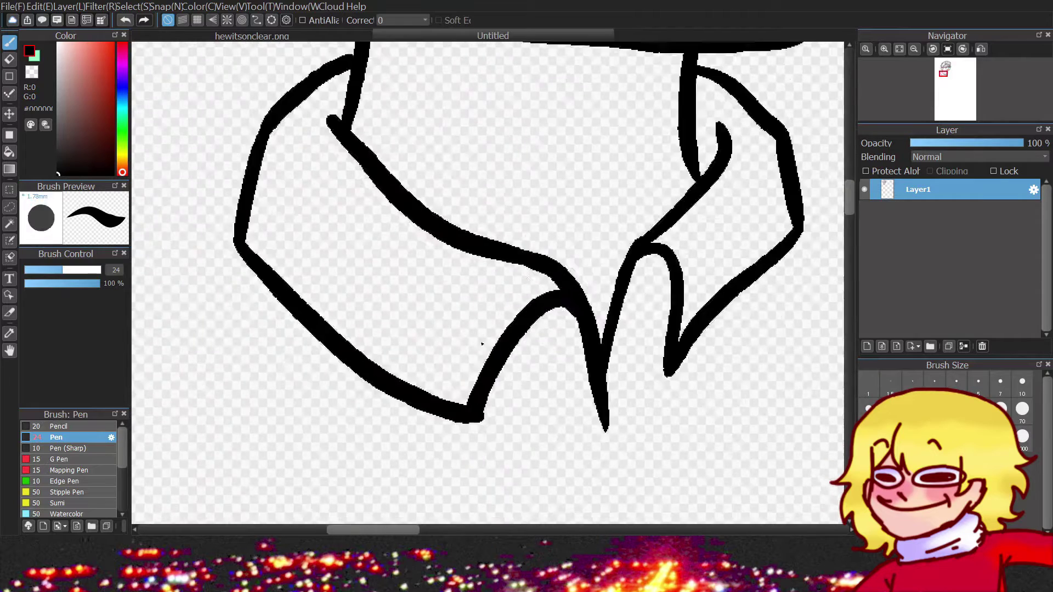
Extend the shirt opening line downward and add two round buttons and a short buttonhole dash beneath the collar.
{"action": "scroll", "coordinate": [439, 411], "scroll_direction": "up", "scroll_amount": 3}
{"action": "scroll", "coordinate": [472, 406], "scroll_direction": "down", "scroll_amount": 6}
{"action": "scroll", "coordinate": [479, 403], "scroll_direction": "up", "scroll_amount": 6}
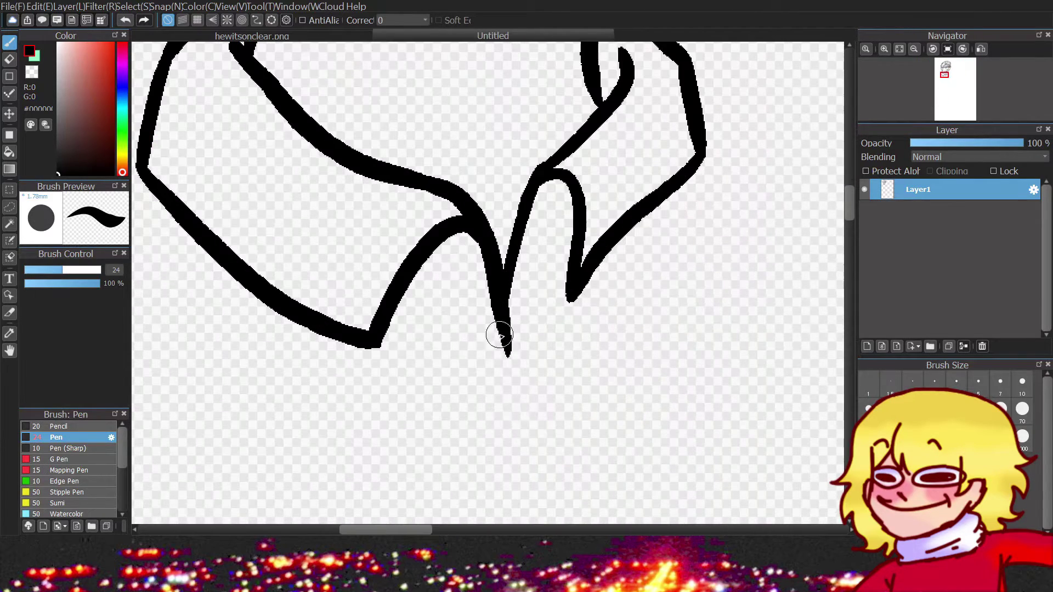
{"action": "left_click_drag", "start_coordinate": [482, 355], "coordinate": [481, 357]}
{"action": "left_click_drag", "start_coordinate": [446, 264], "coordinate": [444, 266]}
{"action": "scroll", "coordinate": [567, 209], "scroll_direction": "up", "scroll_amount": 2}
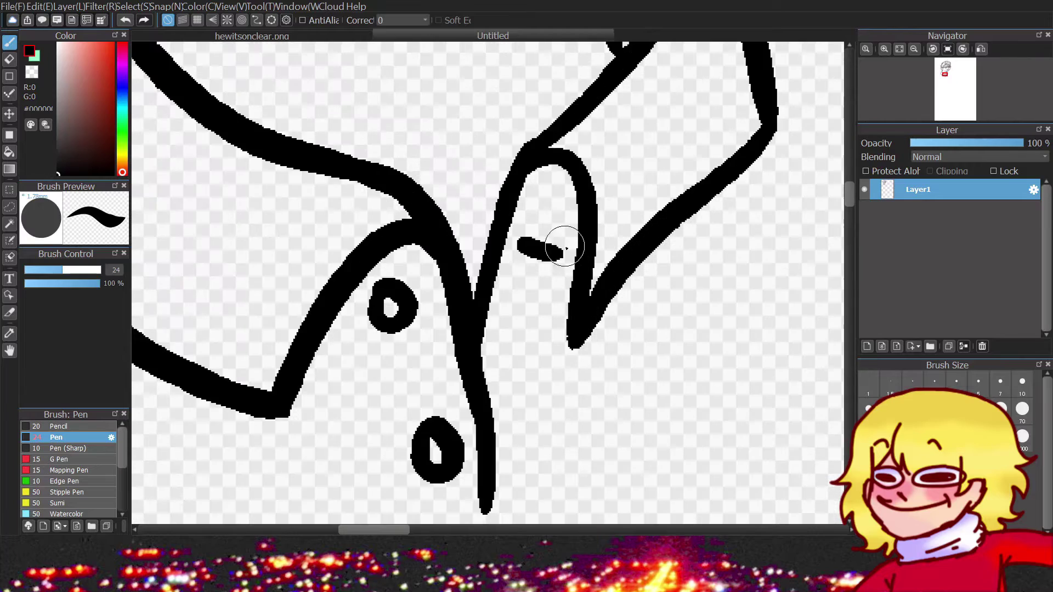
Select the whole figure with a rectangular selection, move it to the right on the canvas, and return to the brush.
{"action": "scroll", "coordinate": [565, 247], "scroll_direction": "down", "scroll_amount": 8}
{"action": "scroll", "coordinate": [494, 274], "scroll_direction": "up", "scroll_amount": 3}
{"action": "key", "text": "m"}
{"action": "left_click_drag", "start_coordinate": [372, 157], "coordinate": [604, 369]}
{"action": "left_click_drag", "start_coordinate": [494, 263], "coordinate": [551, 263]}
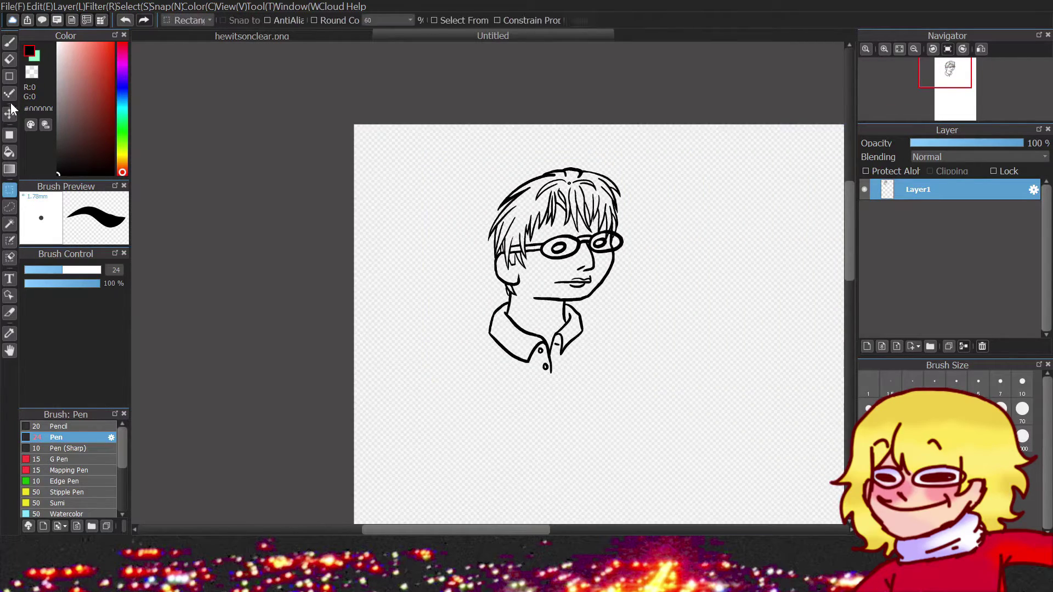
{"action": "key", "text": "b"}
Try to draw the left shoulder as a rounded line from the collar down into the upper arm.
{"action": "scroll", "coordinate": [461, 305], "scroll_direction": "up", "scroll_amount": 4}
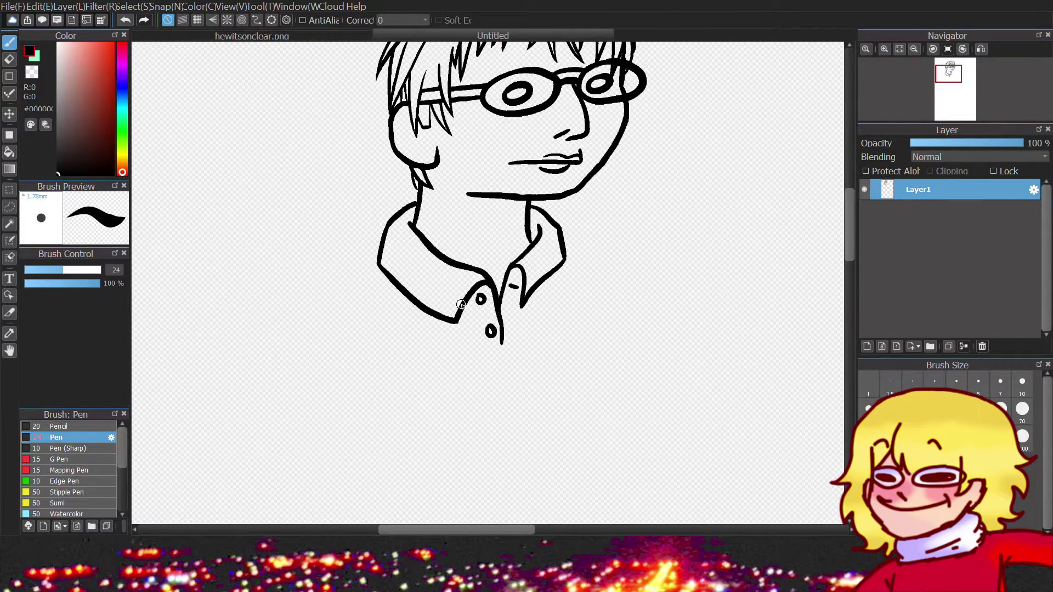
{"action": "scroll", "coordinate": [460, 304], "scroll_direction": "down", "scroll_amount": 4}
{"action": "scroll", "coordinate": [464, 322], "scroll_direction": "up", "scroll_amount": 4}
{"action": "scroll", "coordinate": [418, 254], "scroll_direction": "down", "scroll_amount": 2}
{"action": "mouse_move", "coordinate": [454, 217]}
{"action": "left_mouse_down"}
{"action": "mouse_move", "coordinate": [360, 249]}
{"action": "mouse_move", "coordinate": [323, 372]}
{"action": "left_mouse_up"}
{"action": "scroll", "coordinate": [364, 348], "scroll_direction": "up", "scroll_amount": 2}
{"action": "scroll", "coordinate": [202, 246], "scroll_direction": "up", "scroll_amount": 2}
{"action": "scroll", "coordinate": [202, 247], "scroll_direction": "down", "scroll_amount": 3}
{"action": "key", "text": "ctrl+z"}
{"action": "scroll", "coordinate": [272, 254], "scroll_direction": "up", "scroll_amount": 2}
{"action": "mouse_move", "coordinate": [455, 219]}
{"action": "left_mouse_down"}
{"action": "mouse_move", "coordinate": [378, 242]}
{"action": "mouse_move", "coordinate": [326, 393]}
{"action": "left_mouse_up"}
{"action": "scroll", "coordinate": [357, 369], "scroll_direction": "up", "scroll_amount": 2}
{"action": "scroll", "coordinate": [549, 125], "scroll_direction": "down", "scroll_amount": 3}
{"action": "scroll", "coordinate": [305, 218], "scroll_direction": "up", "scroll_amount": 2}
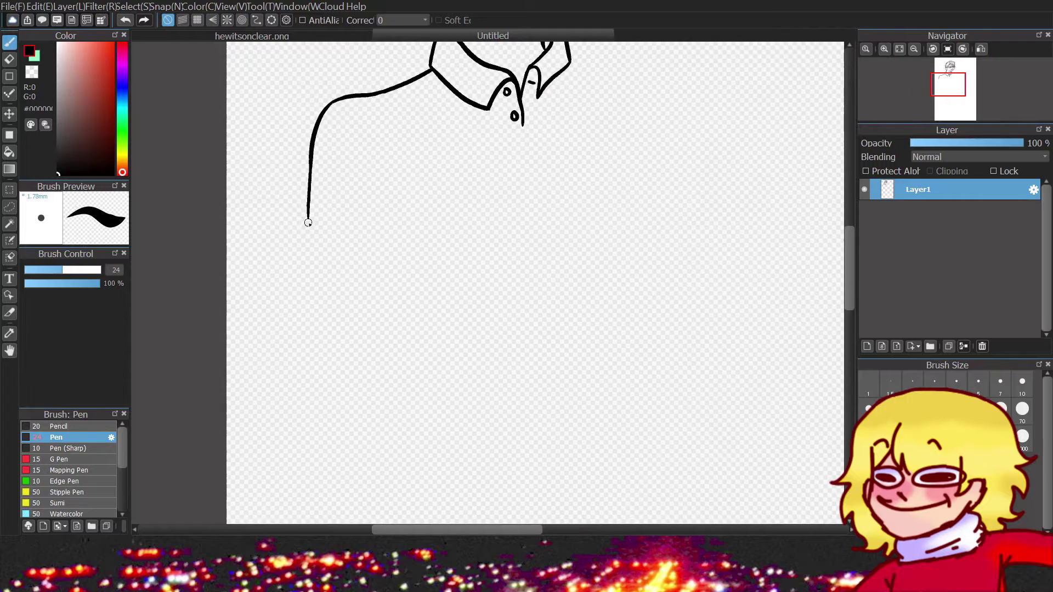
Try to draw the left sleeve's curved hem and the inner sleeve line rising from it.
{"action": "scroll", "coordinate": [233, 261], "scroll_direction": "up", "scroll_amount": 1}
{"action": "left_click_drag", "start_coordinate": [224, 387], "coordinate": [454, 406]}
{"action": "scroll", "coordinate": [477, 372], "scroll_direction": "down", "scroll_amount": 2}
{"action": "key", "text": "ctrl+z"}
{"action": "mouse_move", "coordinate": [201, 329]}
{"action": "left_mouse_down"}
{"action": "mouse_move", "coordinate": [294, 357]}
{"action": "mouse_move", "coordinate": [306, 418]}
{"action": "left_mouse_up"}
{"action": "left_click_drag", "start_coordinate": [324, 459], "coordinate": [357, 223]}
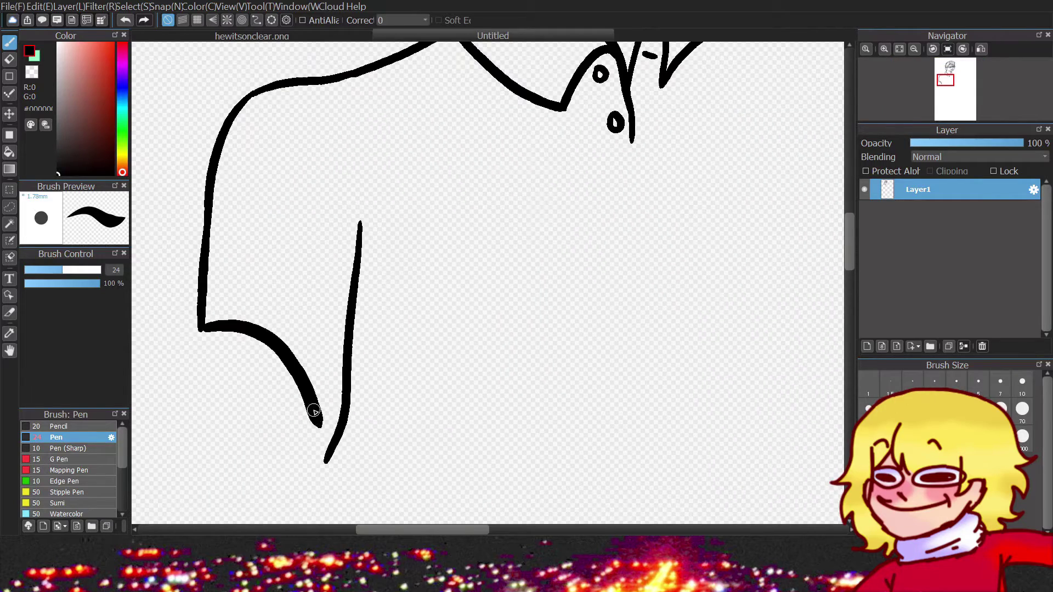
{"action": "key", "text": "ctrl+z"}
{"action": "mouse_move", "coordinate": [305, 419]}
{"action": "left_mouse_down"}
{"action": "mouse_move", "coordinate": [329, 464]}
{"action": "mouse_move", "coordinate": [373, 206]}
{"action": "left_mouse_up"}
{"action": "scroll", "coordinate": [399, 197], "scroll_direction": "down", "scroll_amount": 3}
{"action": "scroll", "coordinate": [384, 247], "scroll_direction": "up", "scroll_amount": 1}
{"action": "key", "text": "ctrl+z"}
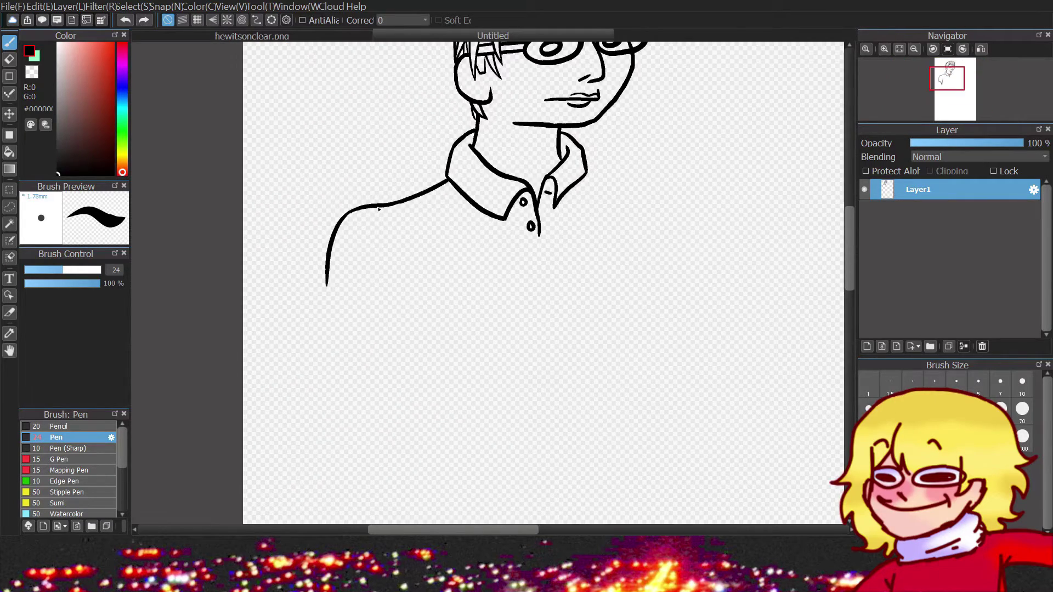
Redraw the left shoulder with a smoother slope from the collar down along the outer sleeve.
{"action": "key", "text": "ctrl+z"}
{"action": "scroll", "coordinate": [404, 204], "scroll_direction": "up", "scroll_amount": 1}
{"action": "mouse_move", "coordinate": [518, 153]}
{"action": "left_mouse_down"}
{"action": "mouse_move", "coordinate": [405, 204]}
{"action": "mouse_move", "coordinate": [288, 391]}
{"action": "left_mouse_up"}
{"action": "scroll", "coordinate": [329, 321], "scroll_direction": "up", "scroll_amount": 2}
{"action": "scroll", "coordinate": [329, 321], "scroll_direction": "down", "scroll_amount": 1}
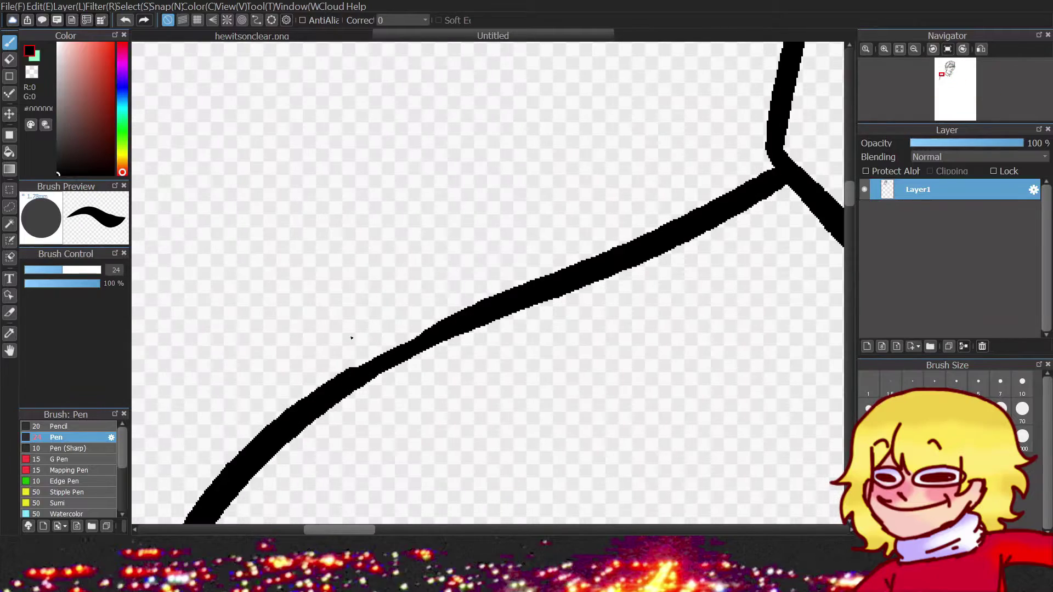
Draw the left sleeve's curved hem and a nearly vertical inner sleeve line meeting it at a pointed corner.
{"action": "scroll", "coordinate": [352, 340], "scroll_direction": "down", "scroll_amount": 2}
{"action": "scroll", "coordinate": [425, 239], "scroll_direction": "up", "scroll_amount": 1}
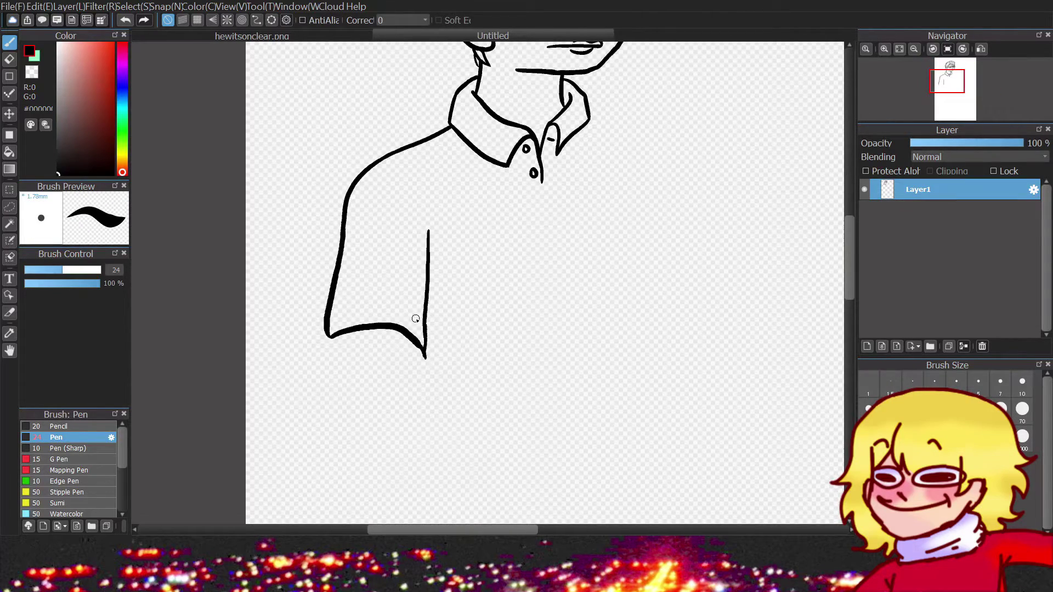
{"action": "scroll", "coordinate": [340, 323], "scroll_direction": "up", "scroll_amount": 3}
{"action": "key", "text": "ctrl+z"}
{"action": "left_click_drag", "start_coordinate": [623, 356], "coordinate": [626, 268]}
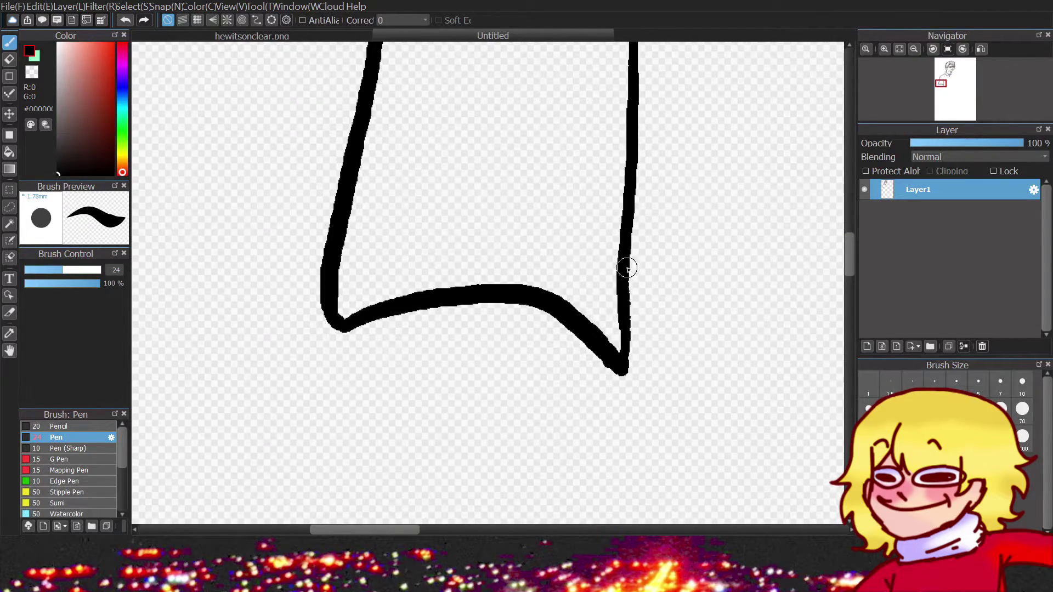
Draw the right shoulder from the collar and down the outer sleeve, replacing the first overly long line.
{"action": "scroll", "coordinate": [627, 352], "scroll_direction": "down", "scroll_amount": 3}
{"action": "scroll", "coordinate": [589, 256], "scroll_direction": "up", "scroll_amount": 1}
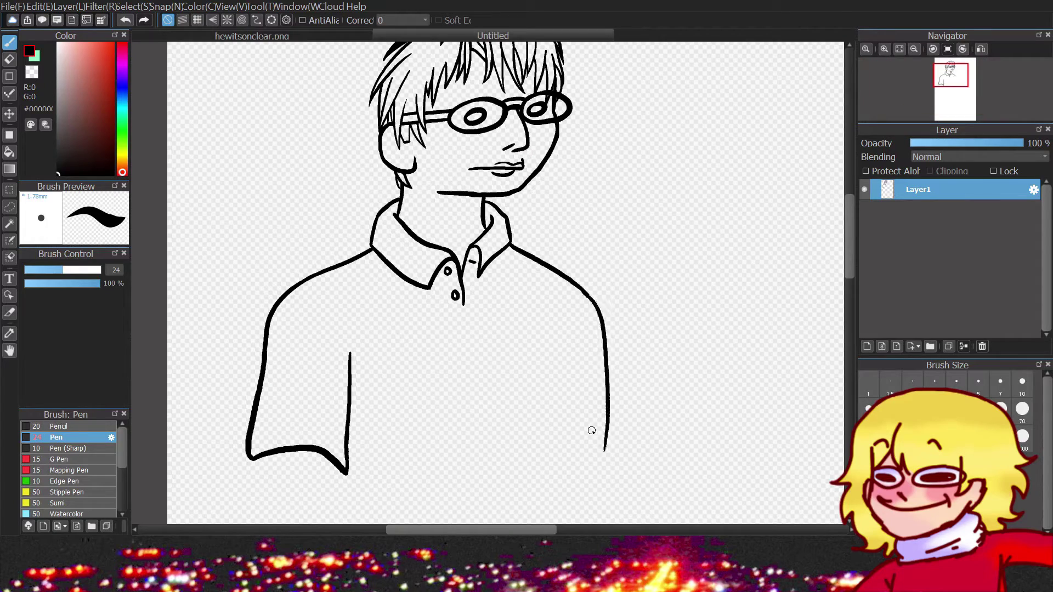
{"action": "scroll", "coordinate": [595, 384], "scroll_direction": "down", "scroll_amount": 2}
{"action": "key", "text": "ctrl+z"}
{"action": "scroll", "coordinate": [576, 223], "scroll_direction": "up", "scroll_amount": 2}
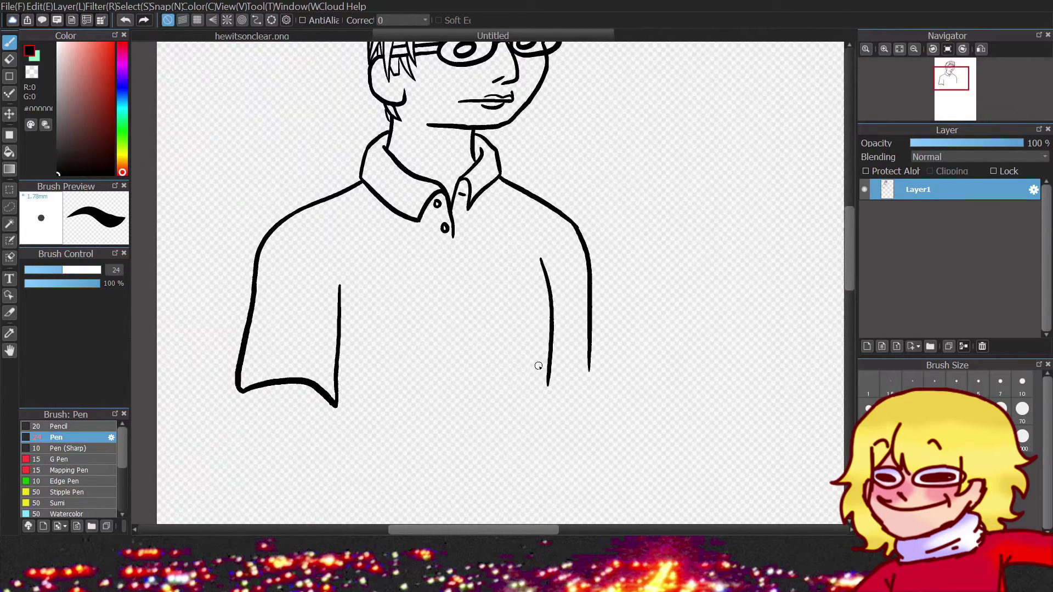
Redraw the slightly curved inner line separating the right sleeve from the torso.
{"action": "scroll", "coordinate": [538, 366], "scroll_direction": "down", "scroll_amount": 1}
{"action": "key", "text": "ctrl+z"}
{"action": "scroll", "coordinate": [543, 374], "scroll_direction": "down", "scroll_amount": 1}
{"action": "scroll", "coordinate": [478, 250], "scroll_direction": "up", "scroll_amount": 1}
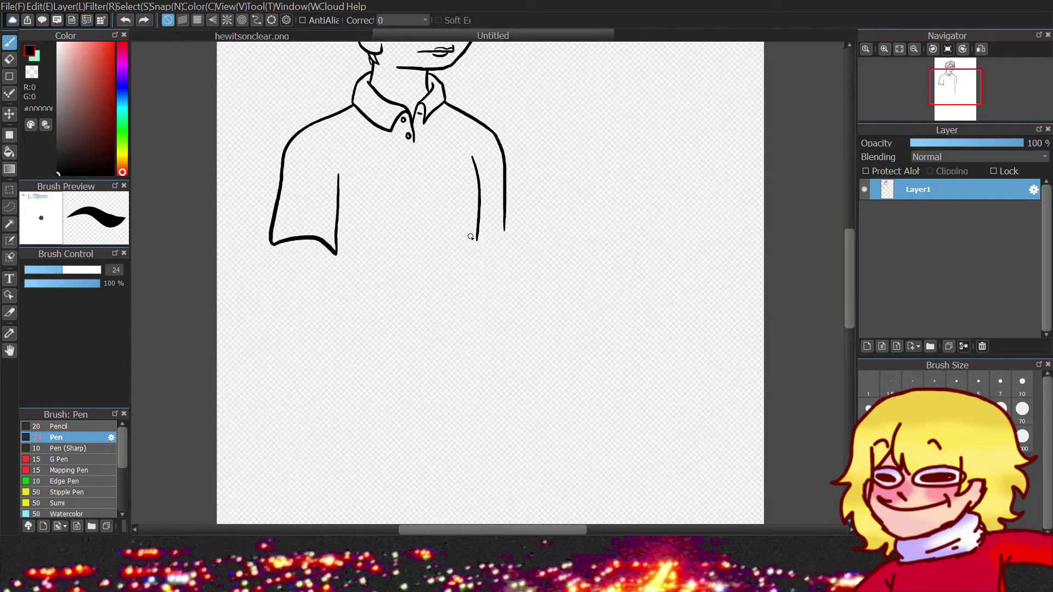
Extend the torso's right side below the sleeve and close the right sleeve with a curved hem.
{"action": "left_click_drag", "start_coordinate": [477, 240], "coordinate": [482, 263]}
{"action": "scroll", "coordinate": [498, 206], "scroll_direction": "up", "scroll_amount": 2}
{"action": "scroll", "coordinate": [579, 318], "scroll_direction": "down", "scroll_amount": 3}
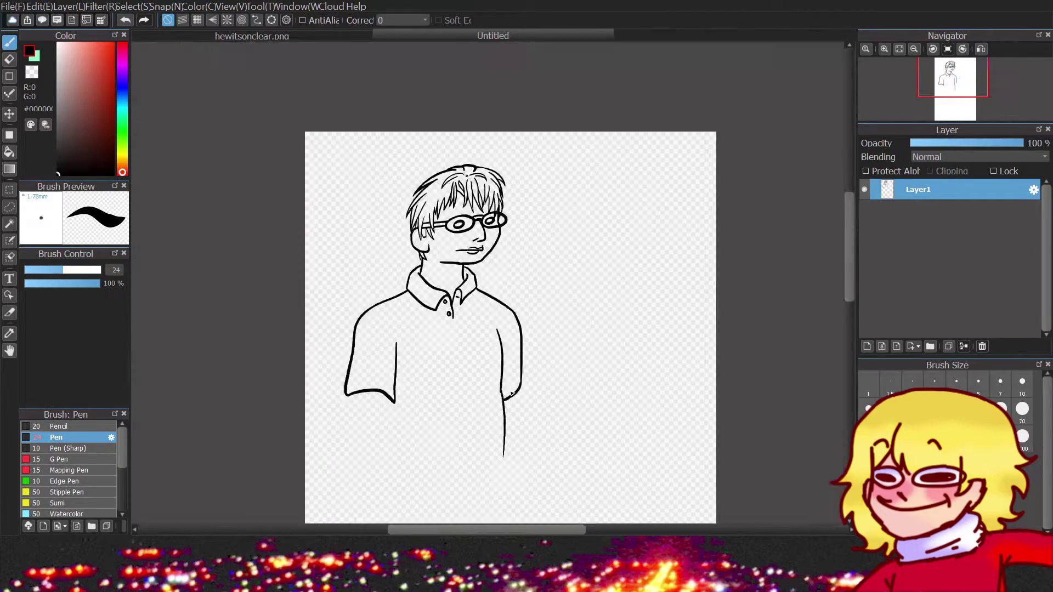
Try to draw a short left forearm line and the shirt's bottom hem.
{"action": "scroll", "coordinate": [442, 336], "scroll_direction": "up", "scroll_amount": 3}
{"action": "scroll", "coordinate": [388, 301], "scroll_direction": "down", "scroll_amount": 4}
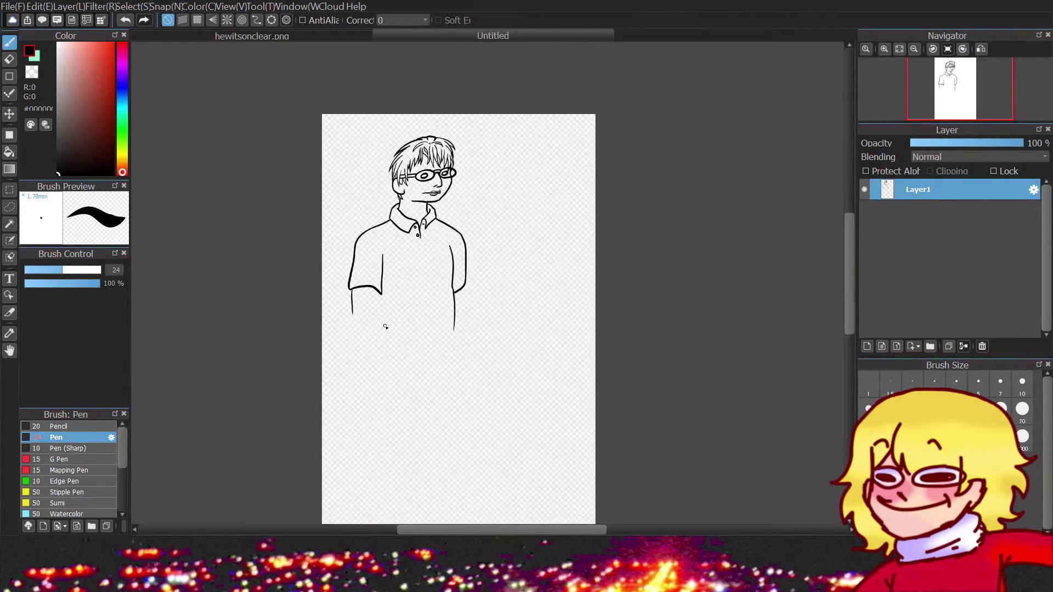
{"action": "scroll", "coordinate": [386, 327], "scroll_direction": "up", "scroll_amount": 2}
{"action": "left_click_drag", "start_coordinate": [509, 292], "coordinate": [588, 278]}
{"action": "scroll", "coordinate": [576, 223], "scroll_direction": "up", "scroll_amount": 2}
{"action": "scroll", "coordinate": [394, 318], "scroll_direction": "down", "scroll_amount": 3}
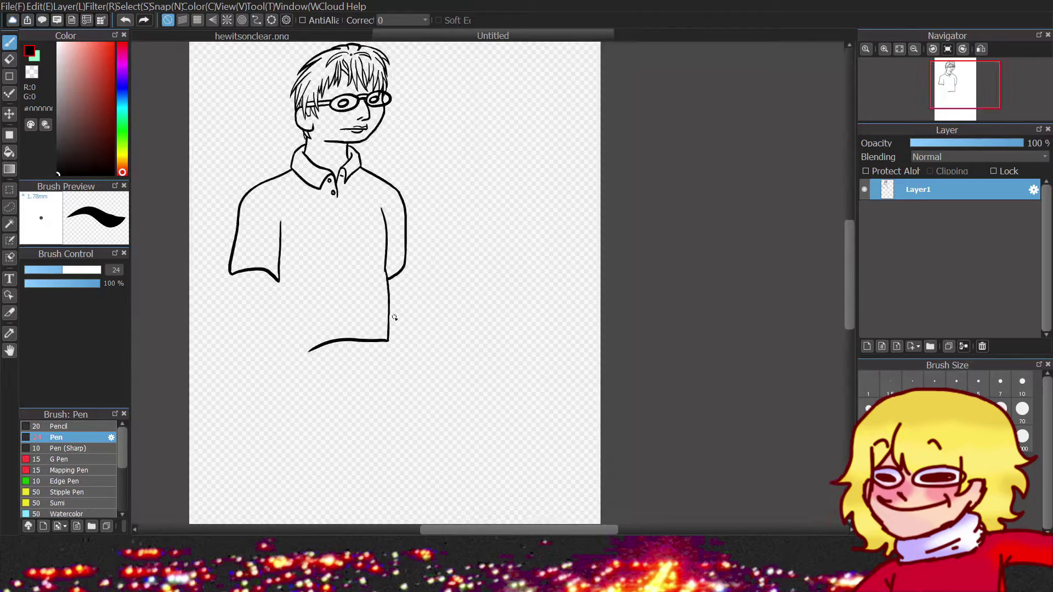
{"action": "scroll", "coordinate": [394, 317], "scroll_direction": "up", "scroll_amount": 2}
{"action": "key", "text": "ctrl+z"}
Draw the shirt's wavy bottom hem with a pointed left corner, and replace the torso's straight right side with an outward curve.
{"action": "scroll", "coordinate": [393, 316], "scroll_direction": "down", "scroll_amount": 1}
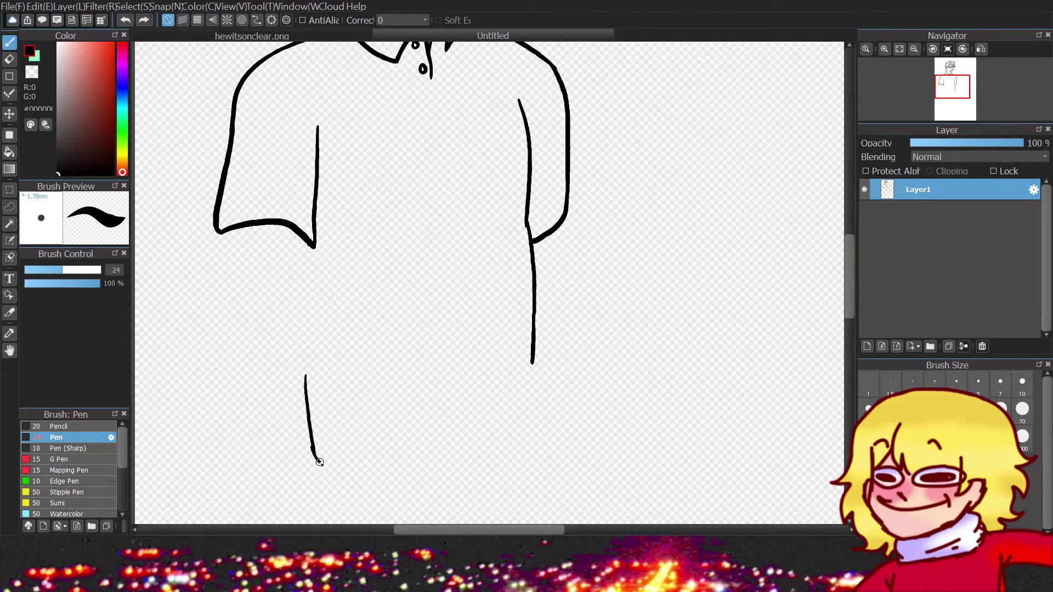
{"action": "scroll", "coordinate": [531, 363], "scroll_direction": "up", "scroll_amount": 2}
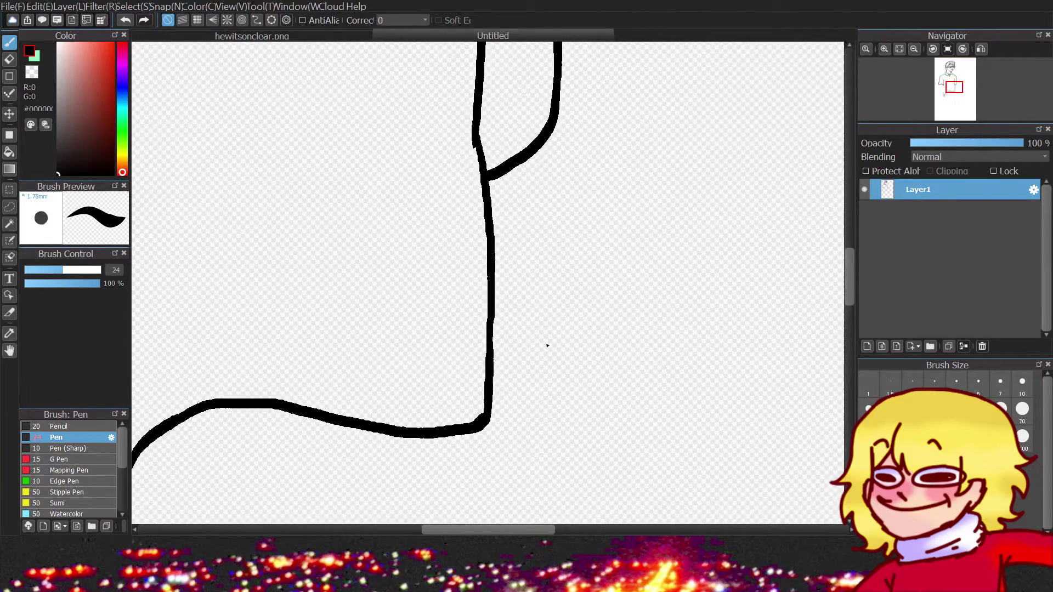
{"action": "key", "text": "e"}
{"action": "left_click_drag", "start_coordinate": [482, 137], "coordinate": [482, 406]}
{"action": "key", "text": "b"}
{"action": "left_click_drag", "start_coordinate": [474, 137], "coordinate": [481, 422]}
{"action": "scroll", "coordinate": [482, 422], "scroll_direction": "down", "scroll_amount": 4}
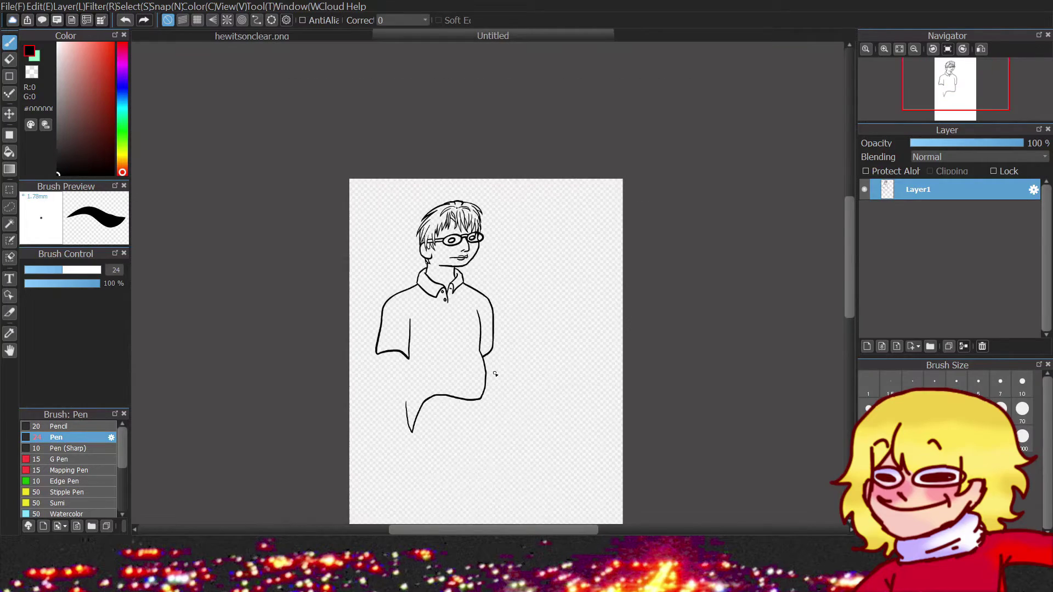
Draw the outer and inner lines of the left forearm from the sleeve hem down toward the wrist.
{"action": "scroll", "coordinate": [494, 369], "scroll_direction": "up", "scroll_amount": 3}
{"action": "scroll", "coordinate": [432, 205], "scroll_direction": "down", "scroll_amount": 3}
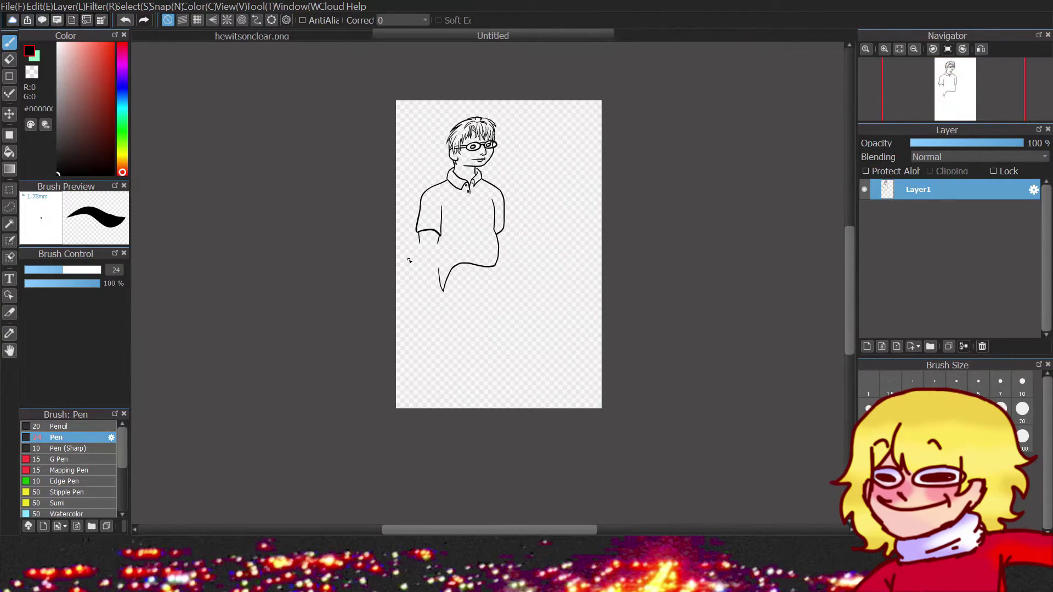
{"action": "scroll", "coordinate": [409, 244], "scroll_direction": "up", "scroll_amount": 3}
{"action": "mouse_move", "coordinate": [395, 189]}
{"action": "left_mouse_down"}
{"action": "mouse_move", "coordinate": [406, 384]}
{"action": "mouse_move", "coordinate": [417, 367]}
{"action": "left_mouse_up"}
{"action": "key", "text": "ctrl+z"}
{"action": "scroll", "coordinate": [421, 275], "scroll_direction": "up", "scroll_amount": 3}
{"action": "scroll", "coordinate": [655, 183], "scroll_direction": "down", "scroll_amount": 3}
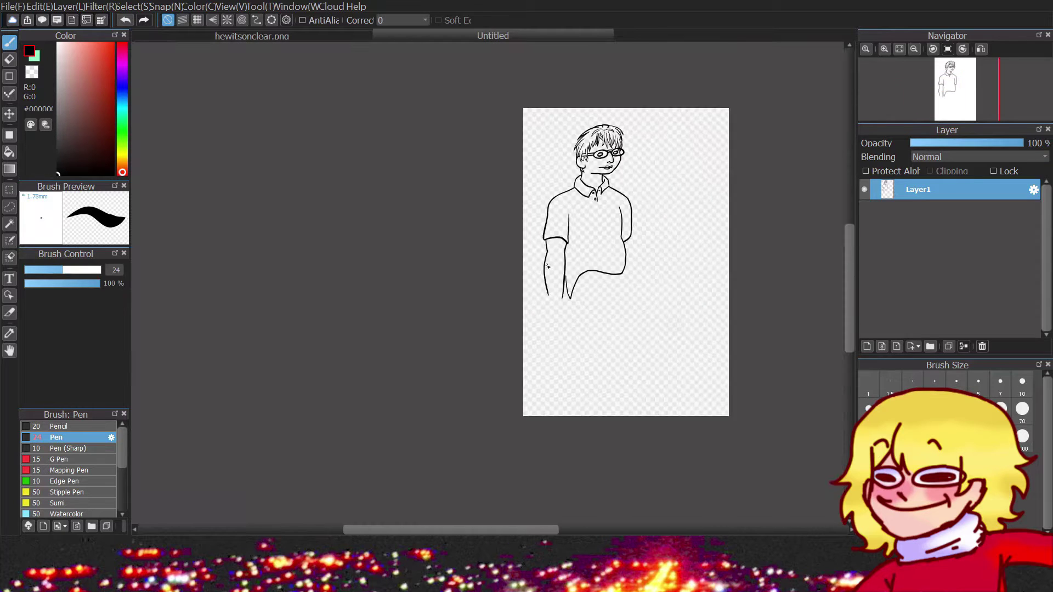
{"action": "scroll", "coordinate": [559, 302], "scroll_direction": "up", "scroll_amount": 3}
{"action": "scroll", "coordinate": [559, 302], "scroll_direction": "down", "scroll_amount": 3}
Draw the left wrist and the outer side of the hand, with slanted strokes separating the curled fingers.
{"action": "scroll", "coordinate": [557, 325], "scroll_direction": "up", "scroll_amount": 4}
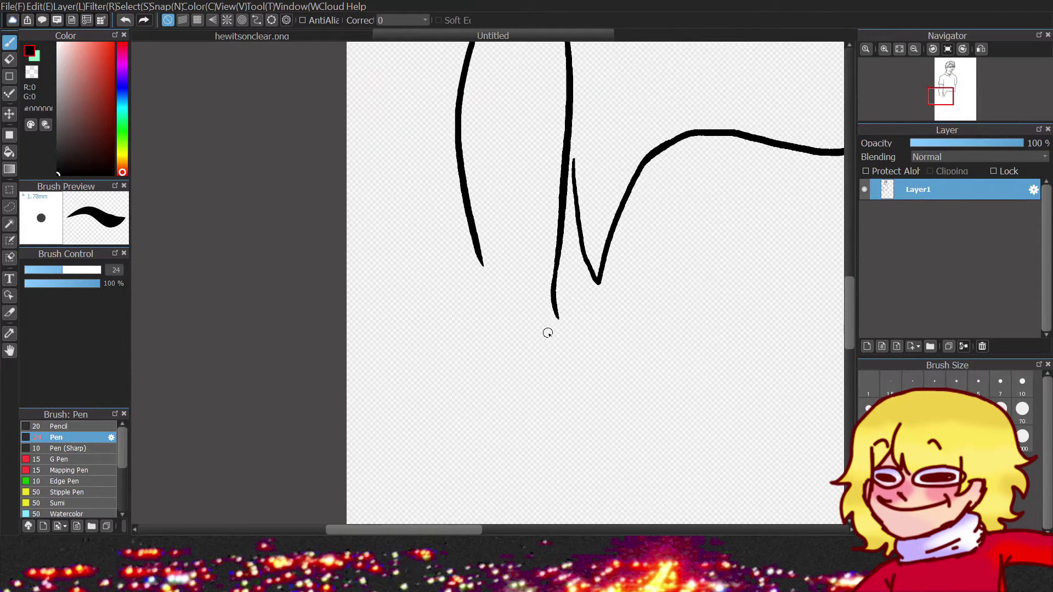
{"action": "scroll", "coordinate": [472, 305], "scroll_direction": "up", "scroll_amount": 2}
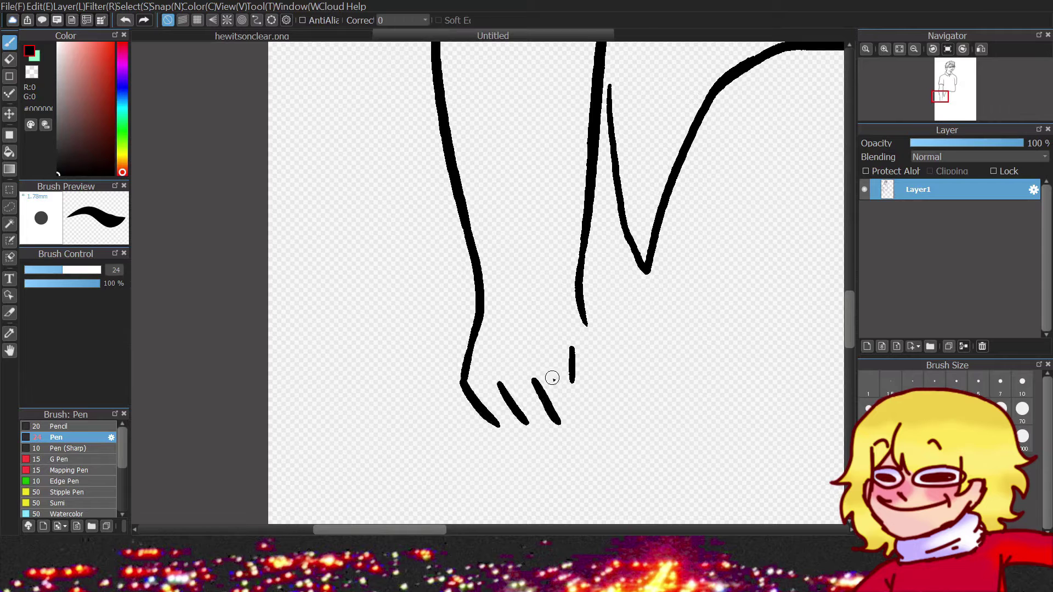
{"action": "key", "text": "ctrl+z"}
{"action": "key", "text": "ctrl+z"}
{"action": "left_click_drag", "start_coordinate": [489, 383], "coordinate": [524, 428]}
{"action": "key", "text": "ctrl+z"}
{"action": "scroll", "coordinate": [593, 378], "scroll_direction": "up", "scroll_amount": 2}
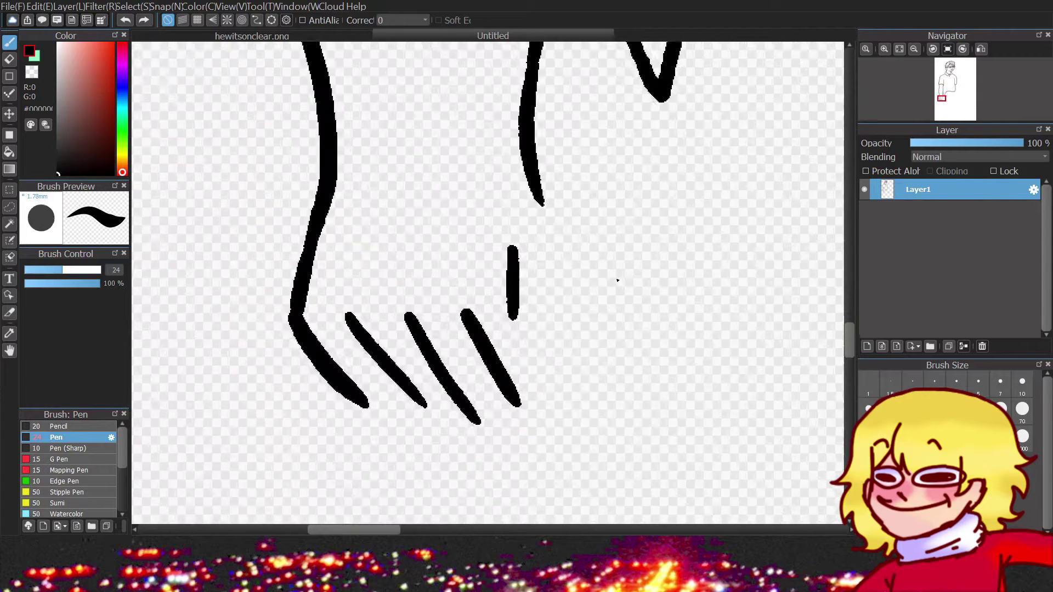
Add the curved index finger outline and join the finger strokes with rounded fingertips.
{"action": "scroll", "coordinate": [616, 278], "scroll_direction": "up", "scroll_amount": 2}
{"action": "mouse_move", "coordinate": [451, 257]}
{"action": "left_mouse_down"}
{"action": "mouse_move", "coordinate": [541, 324]}
{"action": "mouse_move", "coordinate": [534, 189]}
{"action": "left_mouse_up"}
{"action": "mouse_move", "coordinate": [513, 362]}
{"action": "left_mouse_down"}
{"action": "mouse_move", "coordinate": [417, 338]}
{"action": "mouse_move", "coordinate": [288, 359]}
{"action": "left_mouse_up"}
Erase the stroke ends overhanging the fingertips, the index finger outline and the short stroke beside it.
{"action": "key", "text": "e"}
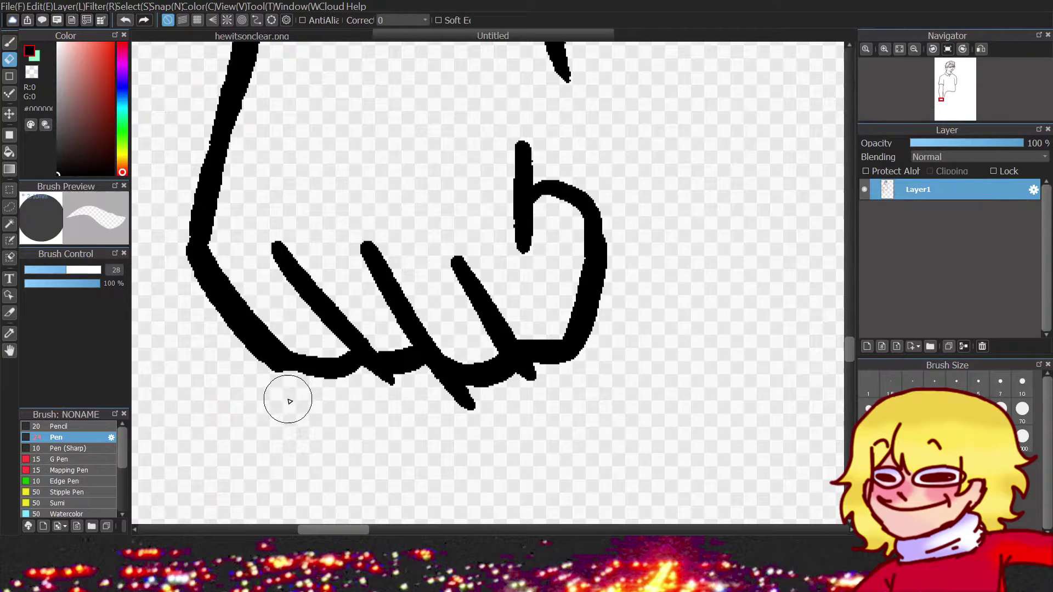
{"action": "scroll", "coordinate": [640, 296], "scroll_direction": "down", "scroll_amount": 2}
{"action": "scroll", "coordinate": [508, 301], "scroll_direction": "up", "scroll_amount": 3}
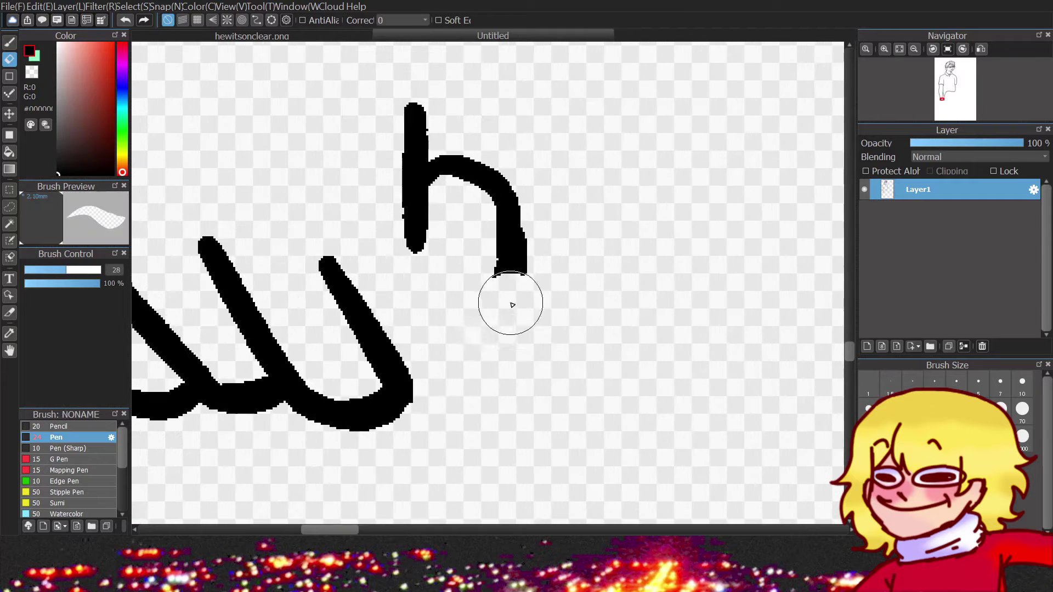
{"action": "left_click_drag", "start_coordinate": [508, 301], "coordinate": [471, 170]}
{"action": "left_click_drag", "start_coordinate": [420, 241], "coordinate": [442, 139]}
Try to draw a short thumb stroke and a new index finger outline with the brush.
{"action": "key", "text": "p"}
{"action": "scroll", "coordinate": [442, 139], "scroll_direction": "down", "scroll_amount": 1}
{"action": "left_click_drag", "start_coordinate": [366, 267], "coordinate": [392, 312]}
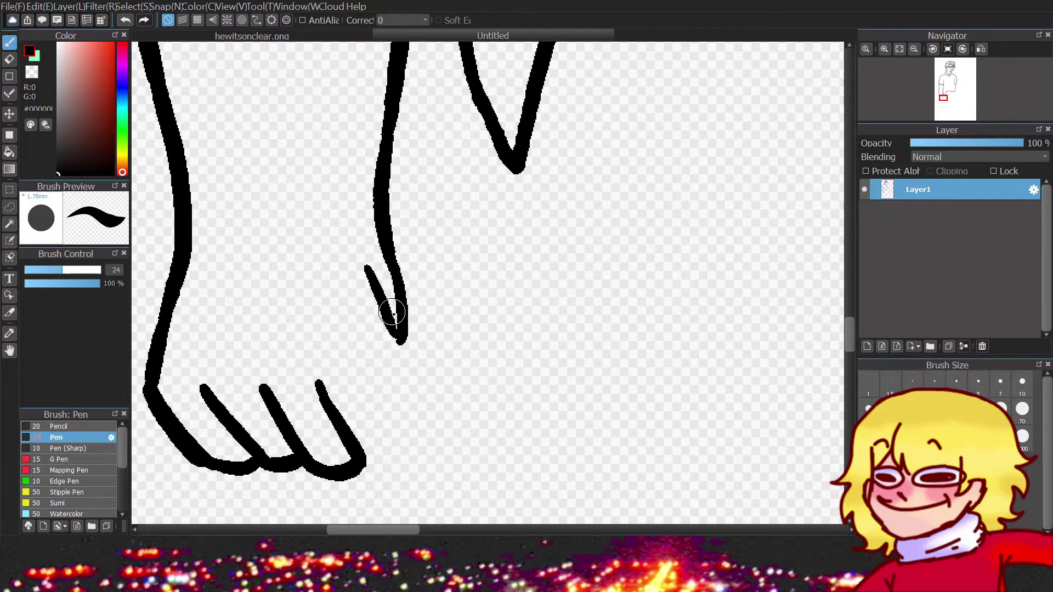
{"action": "left_click_drag", "start_coordinate": [367, 437], "coordinate": [379, 351]}
{"action": "key", "text": "ctrl+z"}
{"action": "mouse_move", "coordinate": [368, 458]}
{"action": "left_mouse_down"}
{"action": "mouse_move", "coordinate": [384, 329]}
{"action": "mouse_move", "coordinate": [381, 362]}
{"action": "left_mouse_up"}
{"action": "key", "text": "ctrl+z"}
{"action": "key", "text": "ctrl+z"}
{"action": "key", "text": "ctrl+z"}
{"action": "key", "text": "ctrl+z"}
{"action": "mouse_move", "coordinate": [370, 458]}
{"action": "left_mouse_down"}
{"action": "mouse_move", "coordinate": [382, 361]}
{"action": "mouse_move", "coordinate": [374, 355]}
{"action": "mouse_move", "coordinate": [406, 428]}
{"action": "left_mouse_up"}
{"action": "key", "text": "ctrl+z"}
{"action": "key", "text": "ctrl+z"}
Draw the curled index finger joining the other fingertips, with a short slanted inner stroke.
{"action": "scroll", "coordinate": [383, 356], "scroll_direction": "down", "scroll_amount": 3}
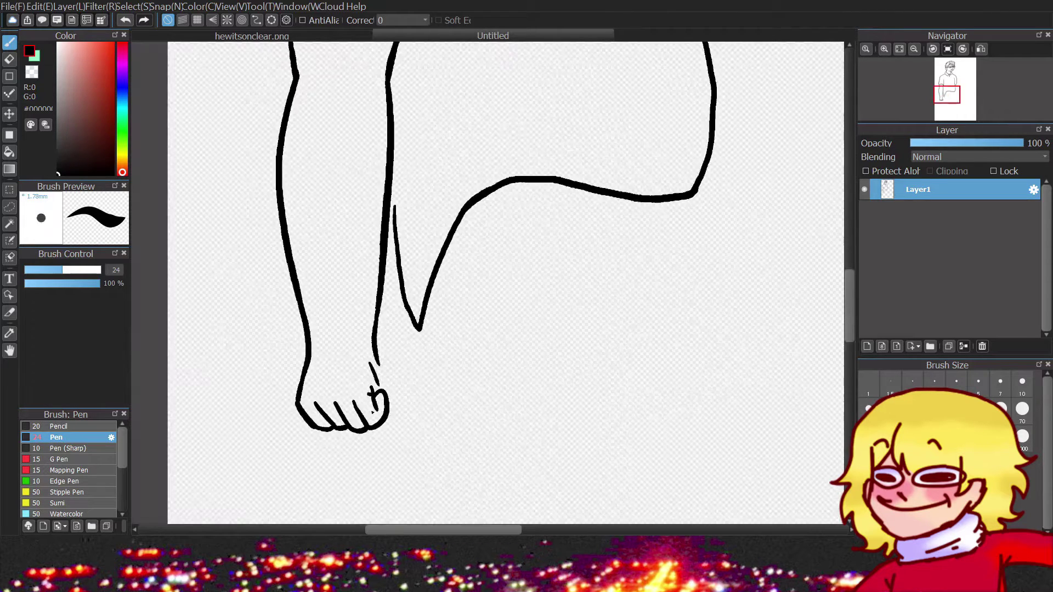
{"action": "scroll", "coordinate": [384, 329], "scroll_direction": "up", "scroll_amount": 6}
{"action": "scroll", "coordinate": [384, 300], "scroll_direction": "down", "scroll_amount": 2}
{"action": "scroll", "coordinate": [367, 340], "scroll_direction": "down", "scroll_amount": 3}
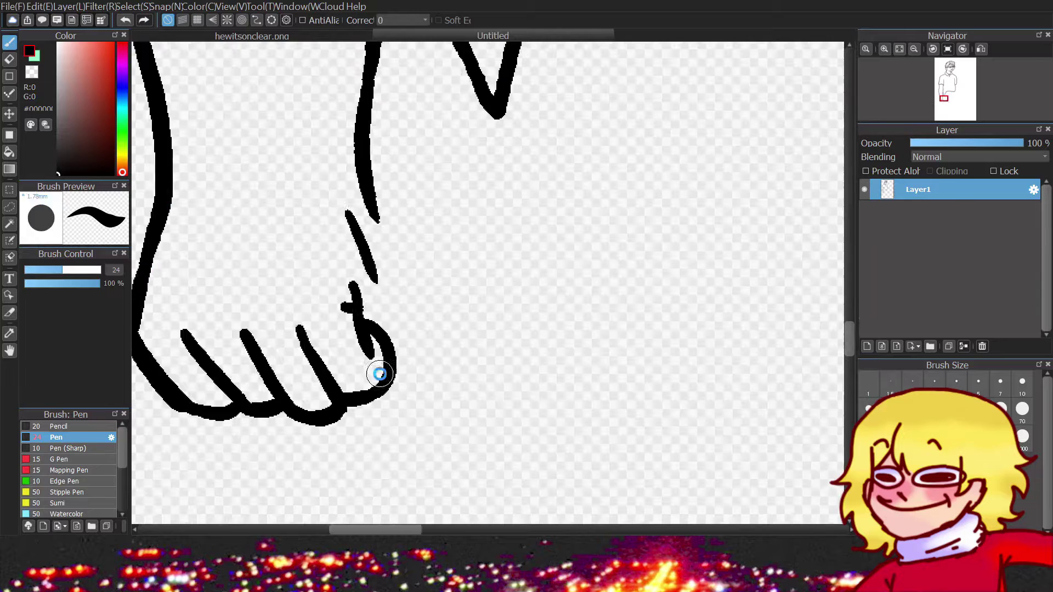
{"action": "scroll", "coordinate": [331, 313], "scroll_direction": "up", "scroll_amount": 3}
{"action": "left_click_drag", "start_coordinate": [338, 362], "coordinate": [351, 399]}
{"action": "scroll", "coordinate": [357, 233], "scroll_direction": "down", "scroll_amount": 3}
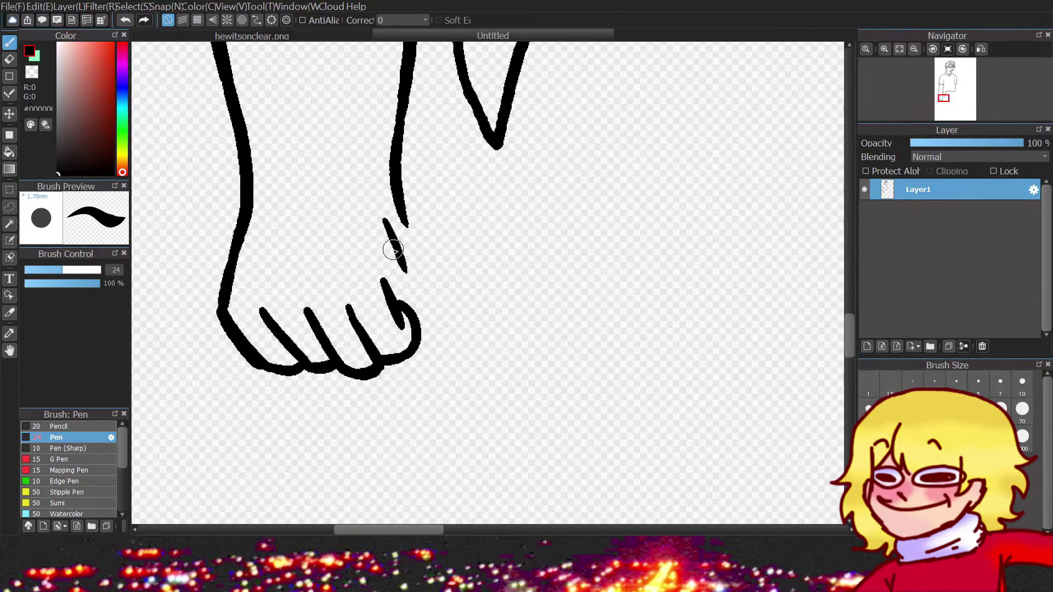
Redraw the thumb as a curve from the wrist to the index finger and add four short knuckle dashes.
{"action": "scroll", "coordinate": [392, 294], "scroll_direction": "up", "scroll_amount": 3}
{"action": "key", "text": "ctrl+z"}
{"action": "left_click_drag", "start_coordinate": [366, 184], "coordinate": [387, 351]}
{"action": "key", "text": "ctrl+z"}
{"action": "left_click_drag", "start_coordinate": [362, 162], "coordinate": [387, 345]}
{"action": "scroll", "coordinate": [348, 245], "scroll_direction": "down", "scroll_amount": 3}
{"action": "scroll", "coordinate": [331, 287], "scroll_direction": "up", "scroll_amount": 1}
{"action": "scroll", "coordinate": [305, 289], "scroll_direction": "up", "scroll_amount": 2}
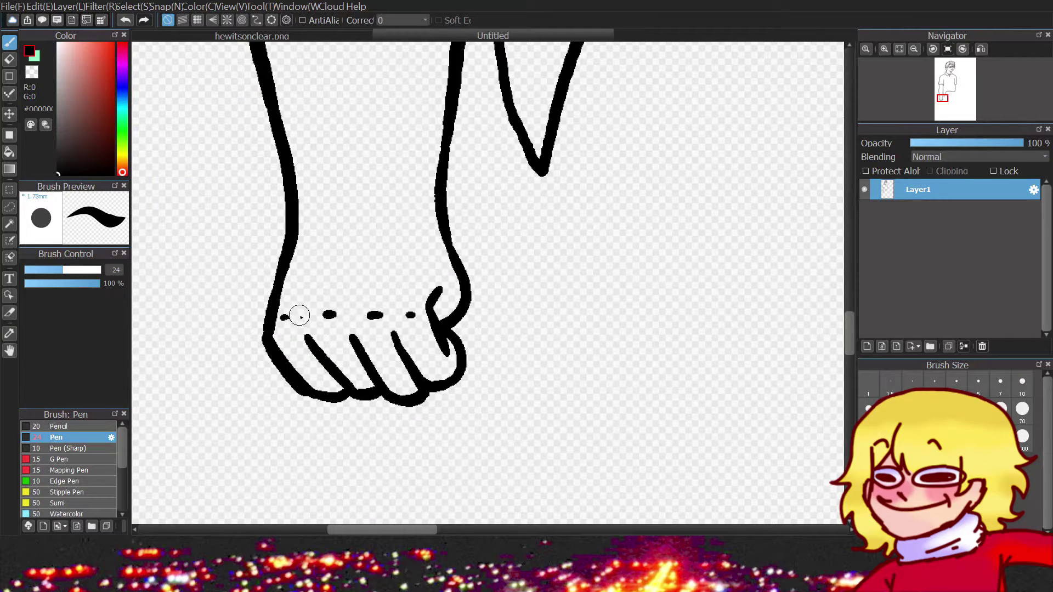
{"action": "scroll", "coordinate": [367, 321], "scroll_direction": "down", "scroll_amount": 3}
{"action": "scroll", "coordinate": [464, 271], "scroll_direction": "down", "scroll_amount": 4}
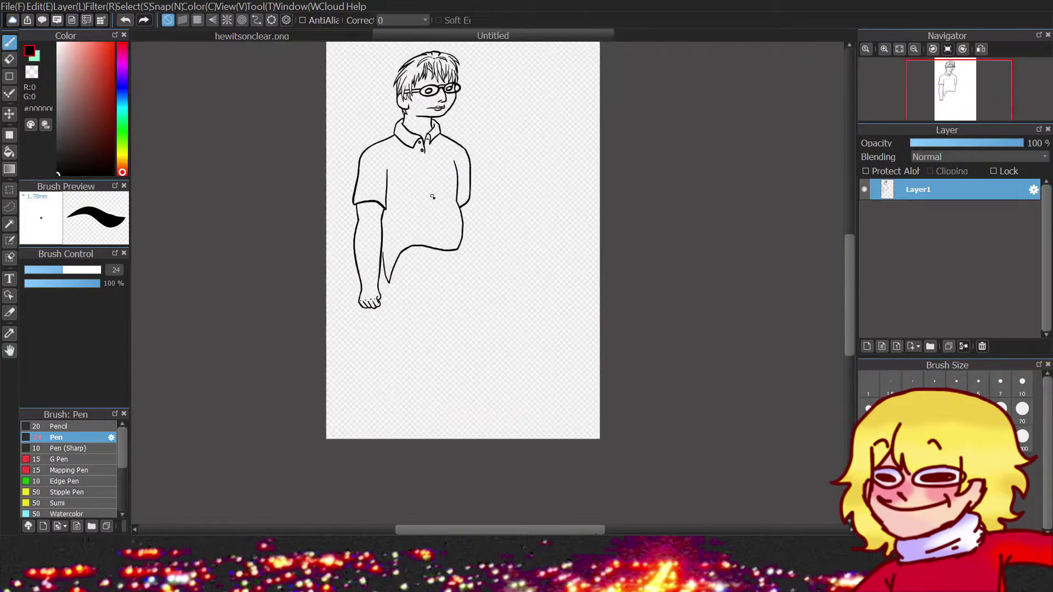
Draw a short curved belly crease on the shirt and a long outer leg line descending from the hem's far corner.
{"action": "scroll", "coordinate": [465, 271], "scroll_direction": "up", "scroll_amount": 7}
{"action": "scroll", "coordinate": [452, 234], "scroll_direction": "down", "scroll_amount": 4}
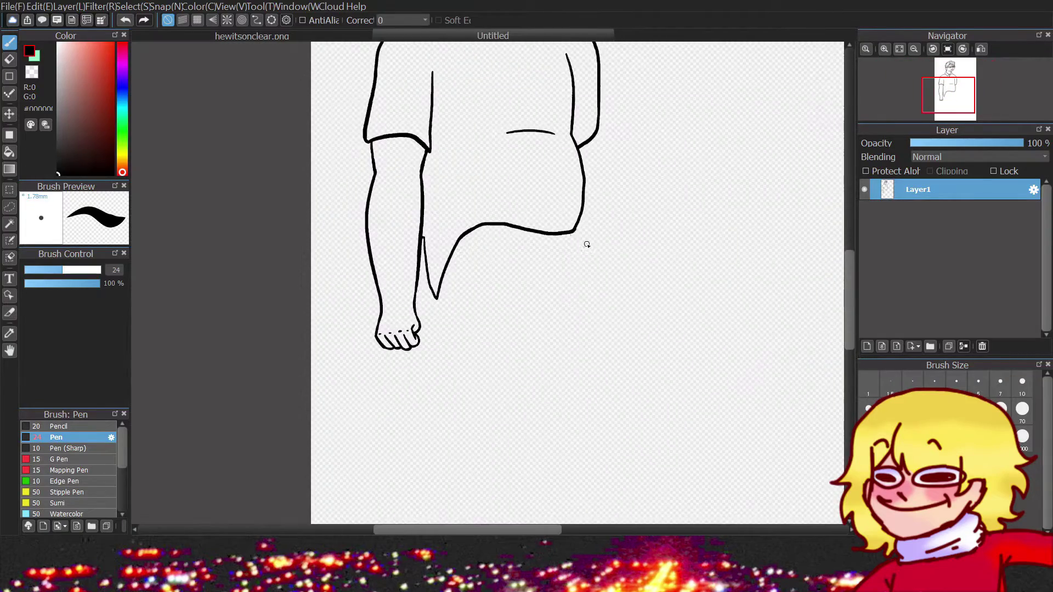
{"action": "scroll", "coordinate": [575, 231], "scroll_direction": "up", "scroll_amount": 3}
{"action": "scroll", "coordinate": [541, 199], "scroll_direction": "down", "scroll_amount": 4}
{"action": "scroll", "coordinate": [519, 294], "scroll_direction": "up", "scroll_amount": 5}
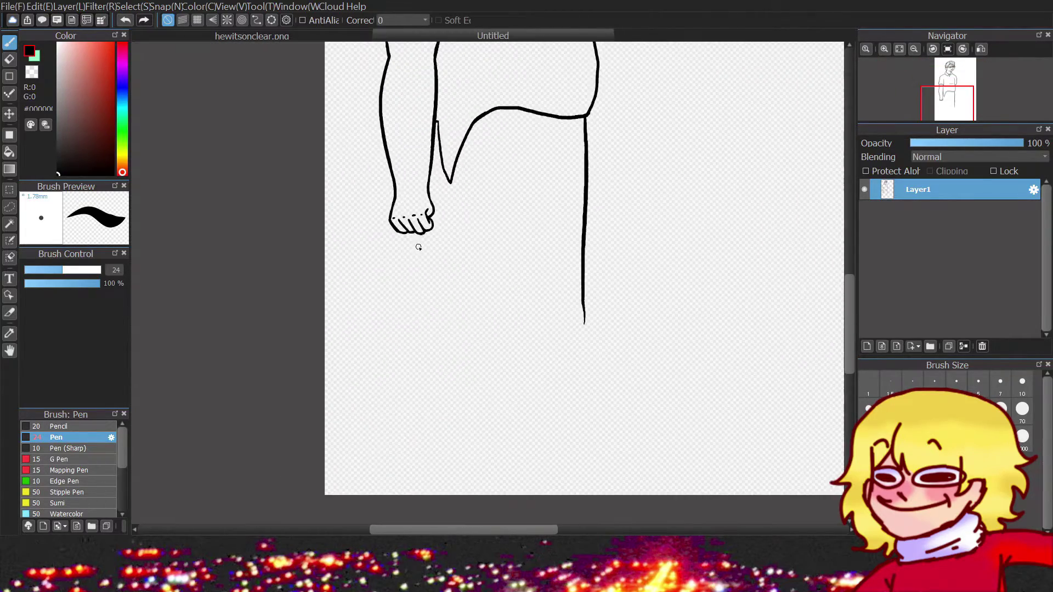
Draw the near leg's outer line from below the hand to a bunched wavy cuff and begin the trouser hem.
{"action": "scroll", "coordinate": [452, 360], "scroll_direction": "down", "scroll_amount": 2}
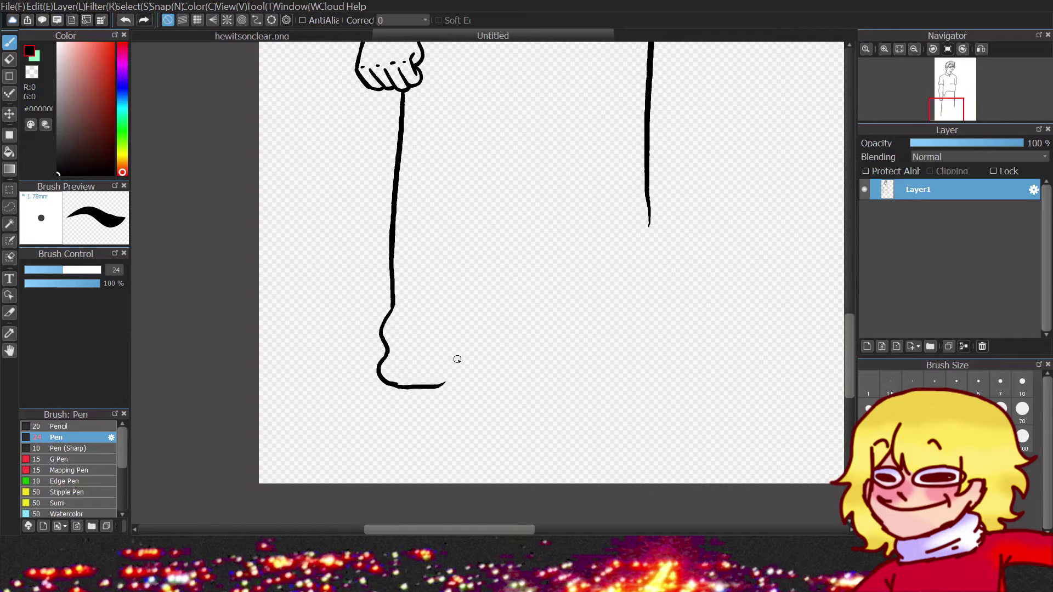
{"action": "left_click_drag", "start_coordinate": [446, 385], "coordinate": [482, 366]}
{"action": "scroll", "coordinate": [507, 120], "scroll_direction": "down", "scroll_amount": 3}
Draw the inner leg line with a curved top at the crotch and close the near leg's cuff and hem.
{"action": "scroll", "coordinate": [448, 470], "scroll_direction": "up", "scroll_amount": 4}
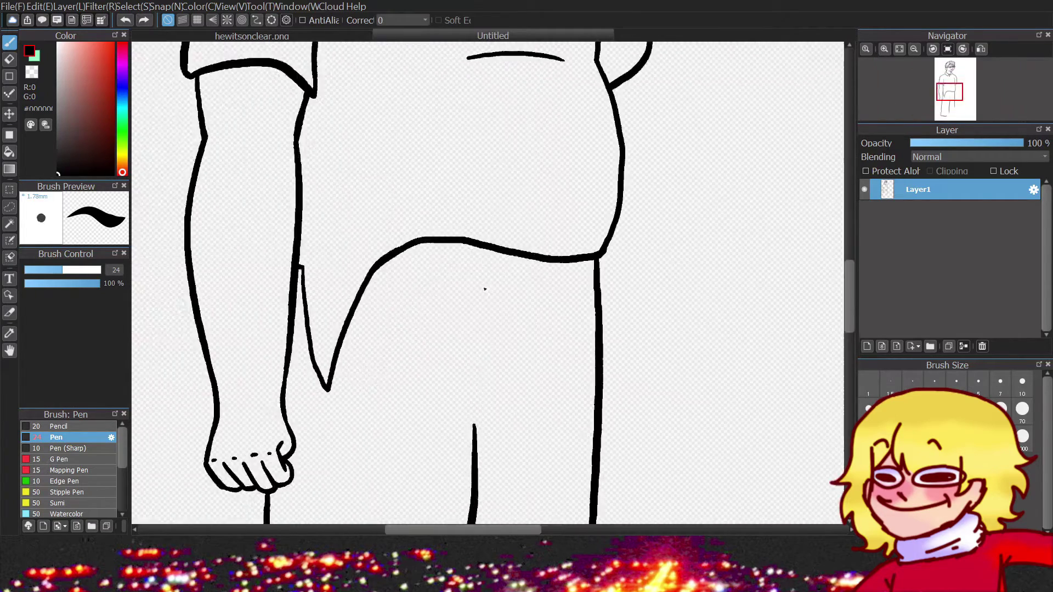
{"action": "scroll", "coordinate": [466, 283], "scroll_direction": "down", "scroll_amount": 3}
{"action": "scroll", "coordinate": [478, 380], "scroll_direction": "up", "scroll_amount": 4}
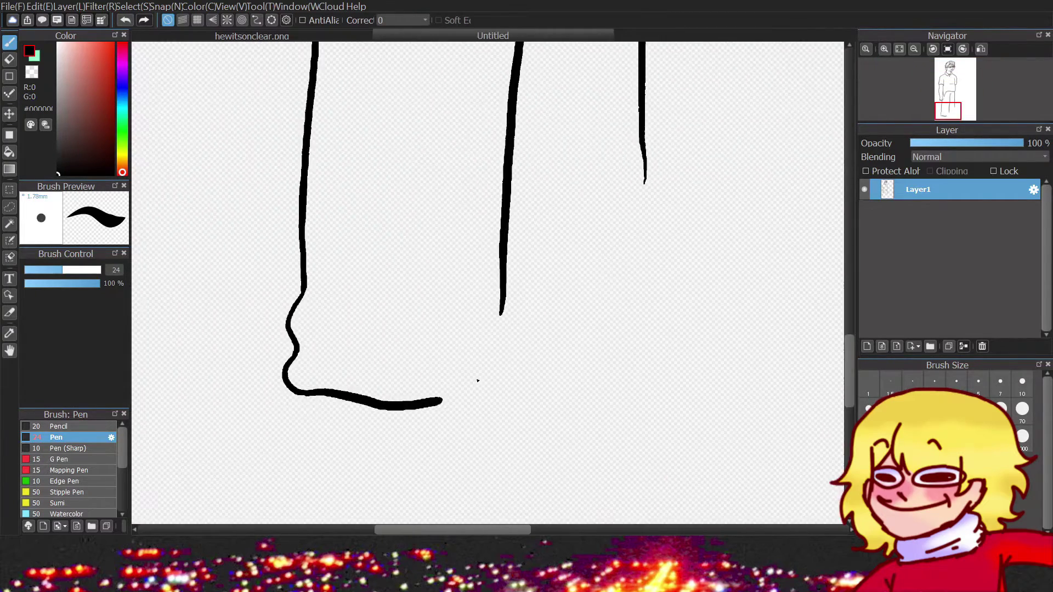
{"action": "key", "text": "ctrl+z"}
{"action": "mouse_move", "coordinate": [447, 392]}
{"action": "left_mouse_down"}
{"action": "mouse_move", "coordinate": [482, 307]}
{"action": "mouse_move", "coordinate": [430, 376]}
{"action": "left_mouse_up"}
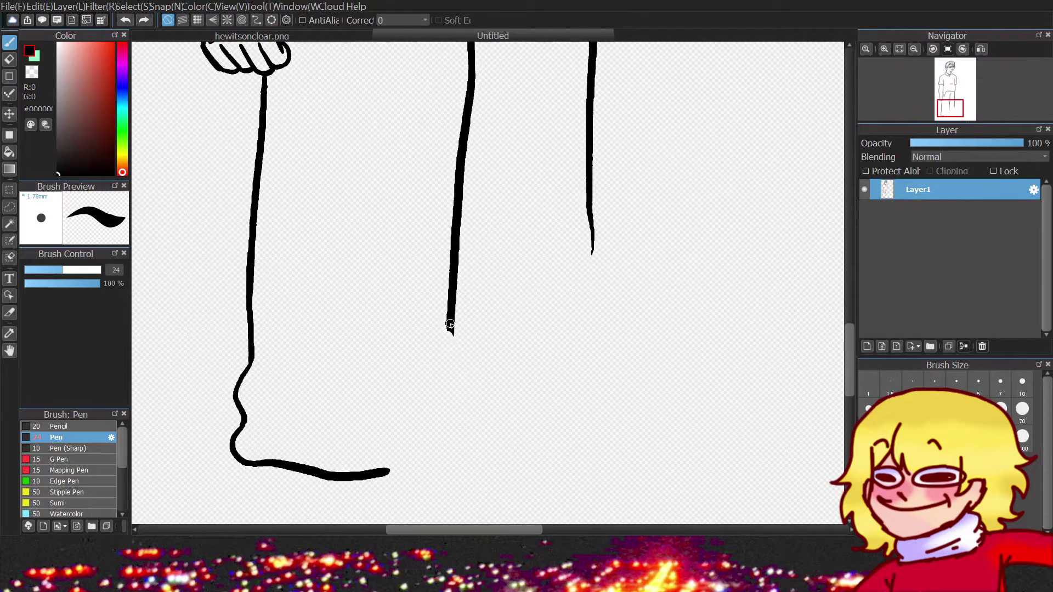
{"action": "scroll", "coordinate": [379, 473], "scroll_direction": "down", "scroll_amount": 3}
{"action": "scroll", "coordinate": [423, 412], "scroll_direction": "up", "scroll_amount": 3}
{"action": "key", "text": "ctrl+z"}
{"action": "scroll", "coordinate": [430, 425], "scroll_direction": "down", "scroll_amount": 3}
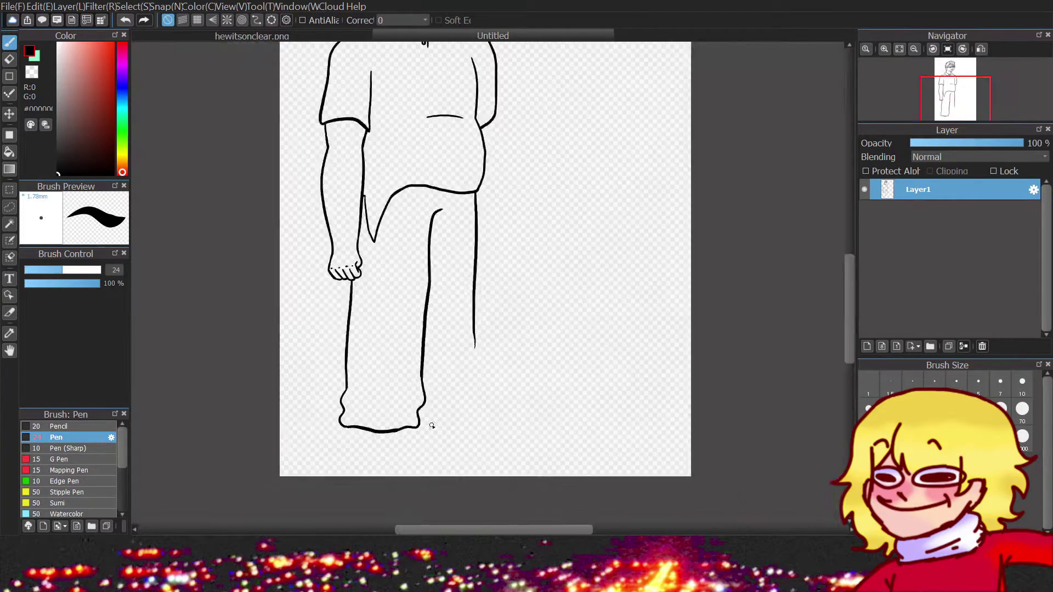
Extend the far leg's outer line into a bunched cuff and join its hem to the near leg's cuff.
{"action": "scroll", "coordinate": [334, 441], "scroll_direction": "up", "scroll_amount": 3}
{"action": "mouse_move", "coordinate": [333, 442]}
{"action": "left_mouse_down"}
{"action": "mouse_move", "coordinate": [396, 366]}
{"action": "mouse_move", "coordinate": [415, 436]}
{"action": "mouse_move", "coordinate": [406, 302]}
{"action": "left_mouse_up"}
{"action": "key", "text": "ctrl+z"}
{"action": "scroll", "coordinate": [405, 460], "scroll_direction": "up", "scroll_amount": 3}
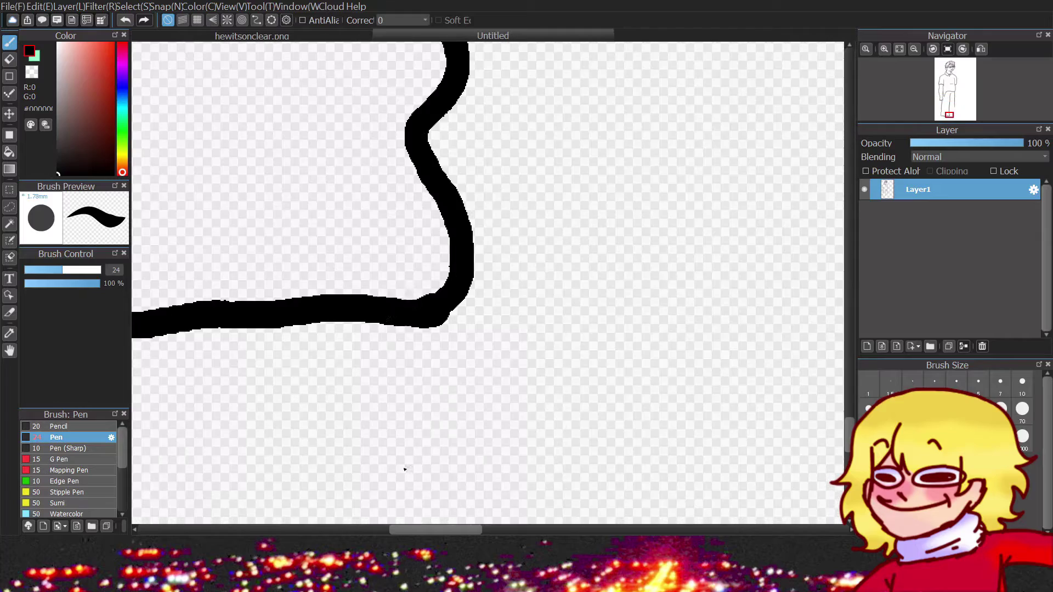
{"action": "scroll", "coordinate": [448, 233], "scroll_direction": "down", "scroll_amount": 3}
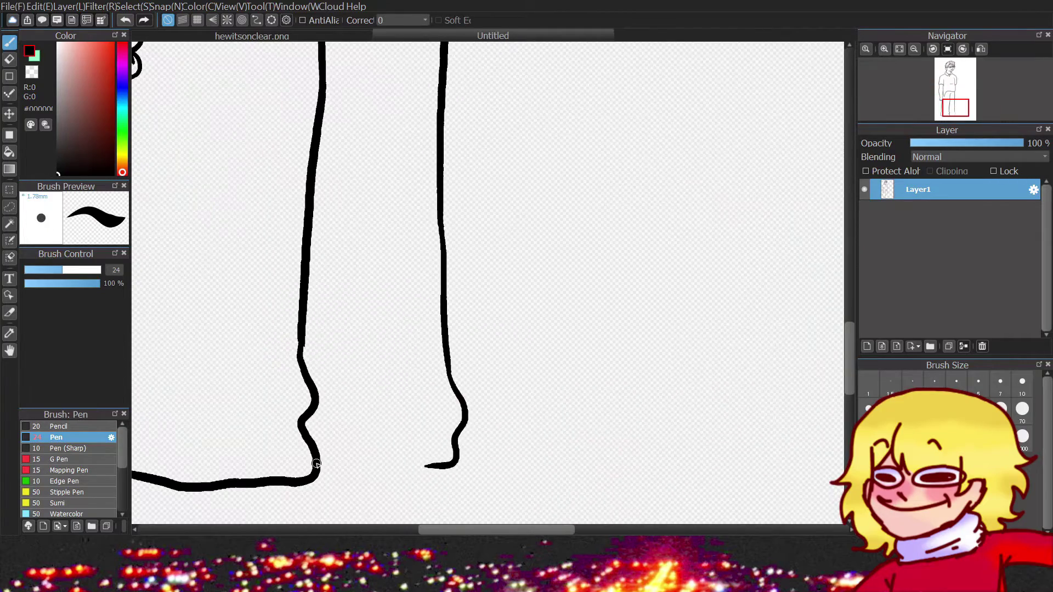
{"action": "scroll", "coordinate": [357, 390], "scroll_direction": "up", "scroll_amount": 2}
{"action": "scroll", "coordinate": [383, 343], "scroll_direction": "down", "scroll_amount": 5}
Draw cargo pockets with pointed flaps and open-topped pouches on the thighs of both trouser legs.
{"action": "scroll", "coordinate": [364, 215], "scroll_direction": "up", "scroll_amount": 4}
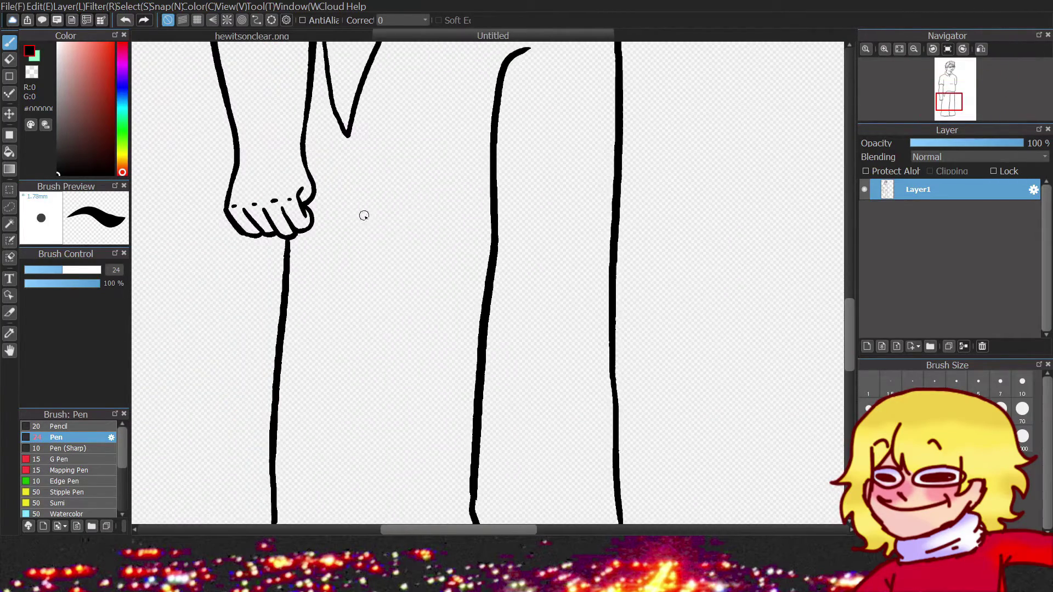
{"action": "scroll", "coordinate": [439, 223], "scroll_direction": "up", "scroll_amount": 2}
{"action": "left_click_drag", "start_coordinate": [431, 217], "coordinate": [510, 214]}
{"action": "left_click_drag", "start_coordinate": [442, 204], "coordinate": [503, 200]}
{"action": "left_click_drag", "start_coordinate": [431, 266], "coordinate": [481, 370]}
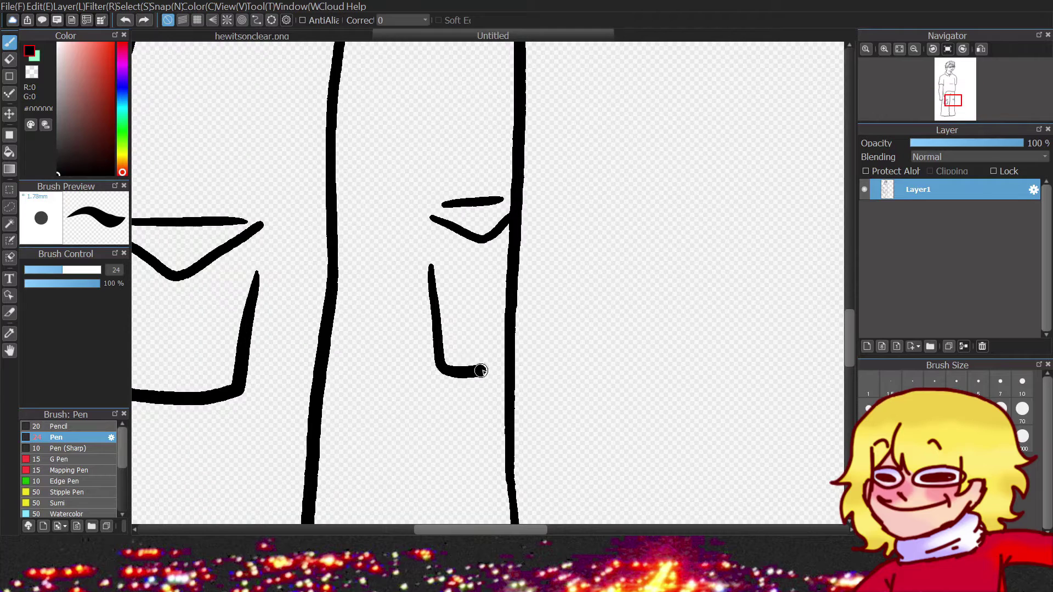
Complete the far leg's cargo pocket so its flap and pouch bulge slightly beyond the leg outline.
{"action": "scroll", "coordinate": [564, 275], "scroll_direction": "up", "scroll_amount": 3}
{"action": "scroll", "coordinate": [574, 235], "scroll_direction": "down", "scroll_amount": 2}
{"action": "scroll", "coordinate": [609, 164], "scroll_direction": "up", "scroll_amount": 2}
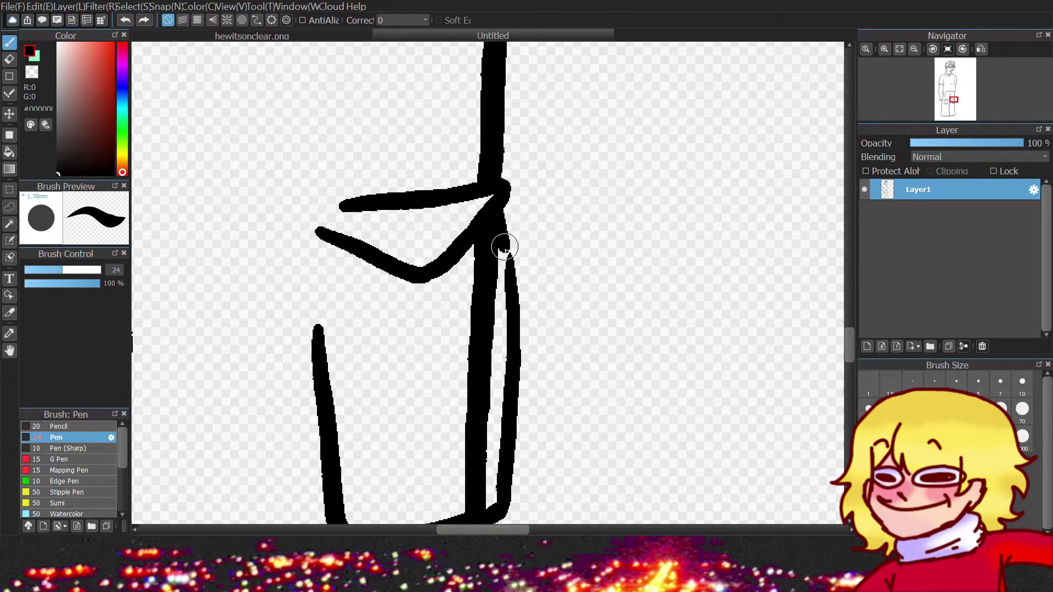
{"action": "mouse_move", "coordinate": [505, 247]}
{"action": "left_mouse_down"}
{"action": "mouse_move", "coordinate": [496, 510]}
{"action": "mouse_move", "coordinate": [488, 272]}
{"action": "mouse_move", "coordinate": [486, 417]}
{"action": "left_mouse_up"}
Erase the section of the leg line running inside the far cargo pocket and clean up where they meet.
{"action": "key", "text": "e"}
{"action": "scroll", "coordinate": [521, 202], "scroll_direction": "down", "scroll_amount": 4}
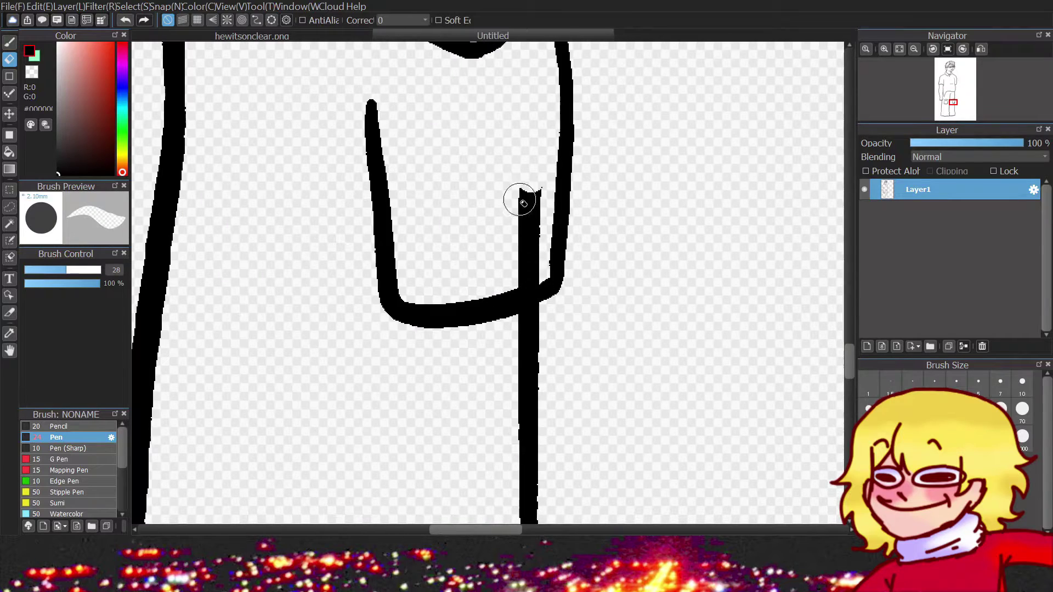
{"action": "mouse_move", "coordinate": [523, 203]}
{"action": "left_mouse_down"}
{"action": "mouse_move", "coordinate": [534, 275]}
{"action": "mouse_move", "coordinate": [507, 300]}
{"action": "left_mouse_up"}
{"action": "key", "text": "b"}
{"action": "key", "text": "ctrl+z"}
{"action": "scroll", "coordinate": [526, 289], "scroll_direction": "down", "scroll_amount": 5}
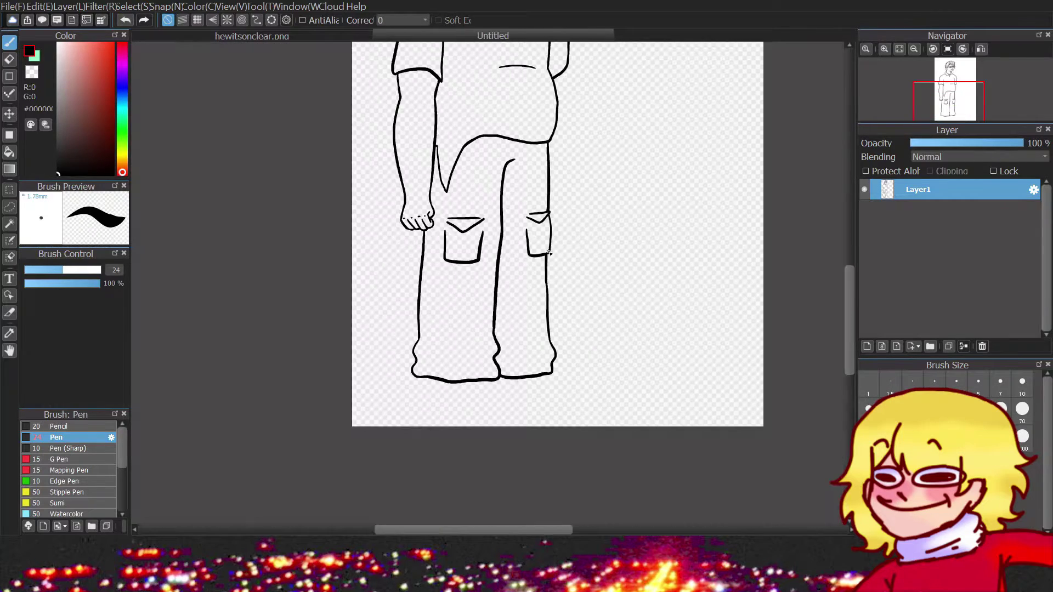
Draw the near hip pocket below the shirt hem with a curved opening and a rounded pouch.
{"action": "scroll", "coordinate": [469, 284], "scroll_direction": "up", "scroll_amount": 6}
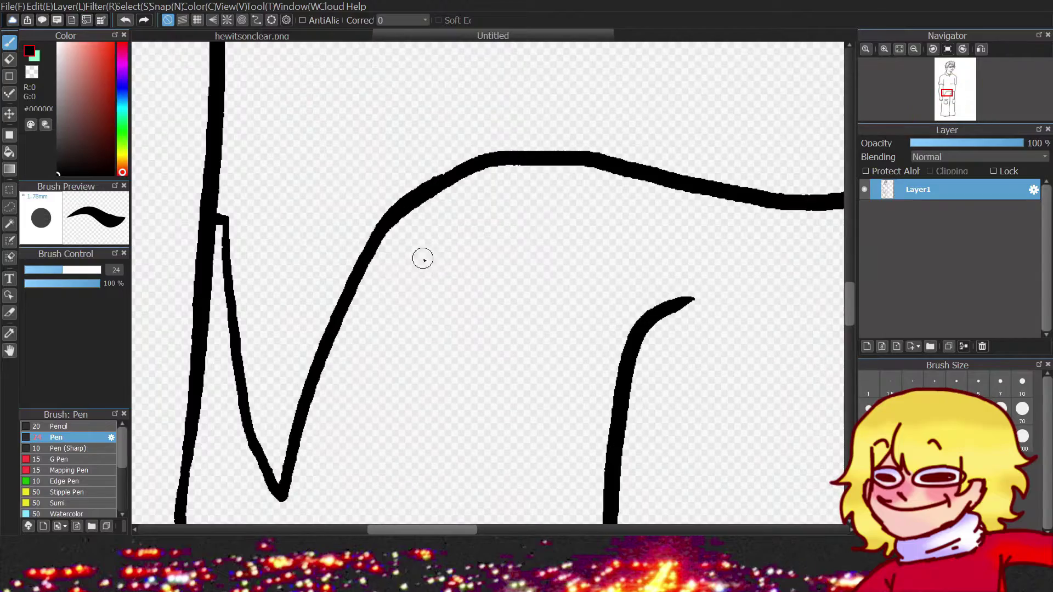
{"action": "left_click_drag", "start_coordinate": [388, 275], "coordinate": [554, 230]}
{"action": "mouse_move", "coordinate": [528, 324]}
{"action": "left_mouse_down"}
{"action": "mouse_move", "coordinate": [531, 388]}
{"action": "mouse_move", "coordinate": [403, 417]}
{"action": "left_mouse_up"}
{"action": "scroll", "coordinate": [502, 299], "scroll_direction": "down", "scroll_amount": 3}
{"action": "scroll", "coordinate": [502, 300], "scroll_direction": "up", "scroll_amount": 3}
{"action": "scroll", "coordinate": [493, 371], "scroll_direction": "down", "scroll_amount": 3}
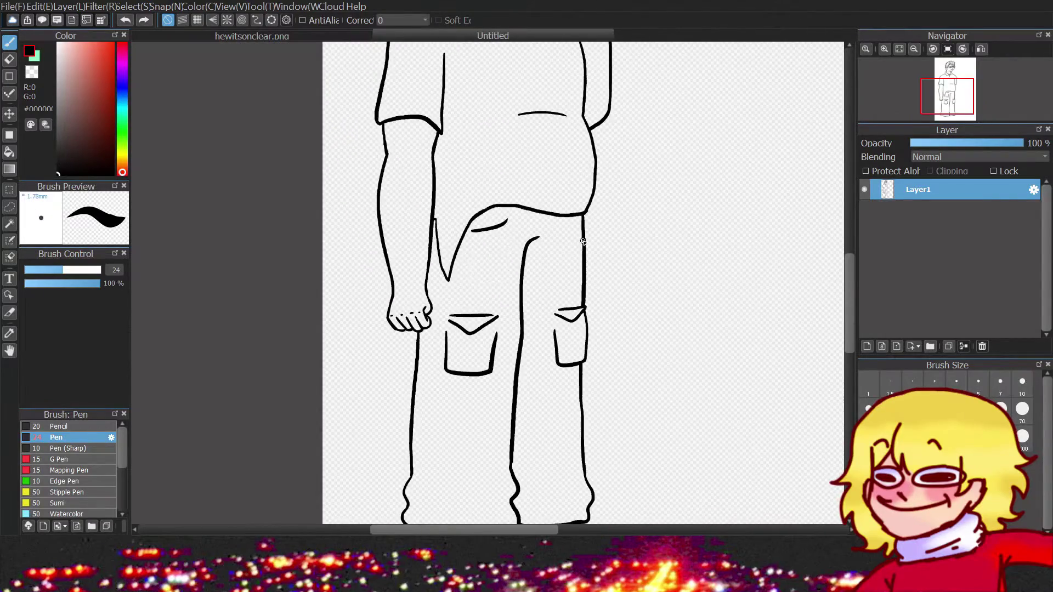
Draw the far hip pocket with a slanted opening and a rounded pouch reaching the outer leg line.
{"action": "scroll", "coordinate": [460, 395], "scroll_direction": "up", "scroll_amount": 5}
{"action": "left_click_drag", "start_coordinate": [598, 264], "coordinate": [690, 307]}
{"action": "left_click_drag", "start_coordinate": [601, 340], "coordinate": [708, 496]}
{"action": "scroll", "coordinate": [696, 458], "scroll_direction": "down", "scroll_amount": 2}
{"action": "scroll", "coordinate": [540, 412], "scroll_direction": "up", "scroll_amount": 2}
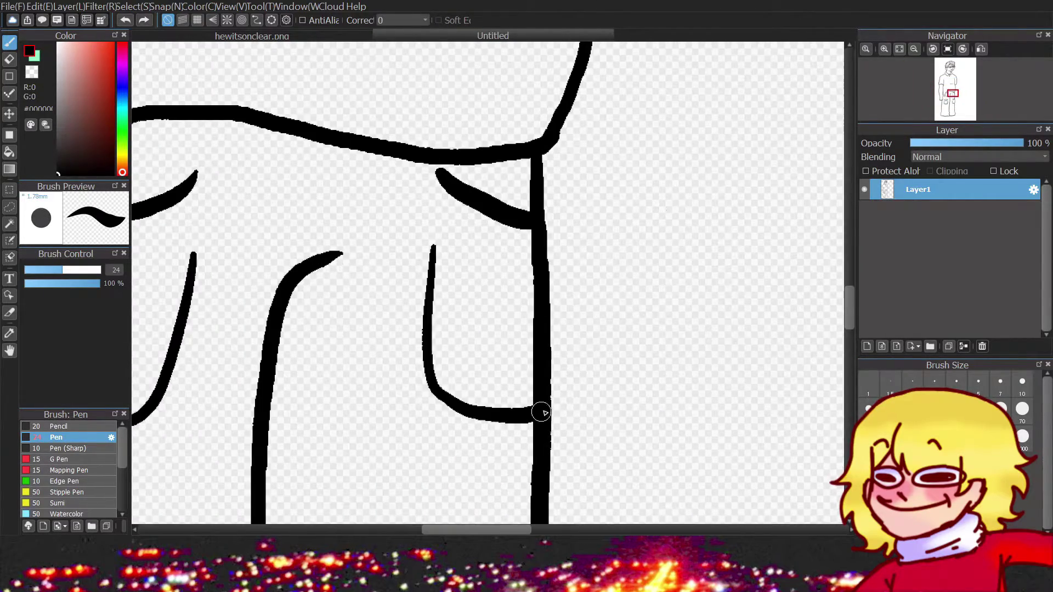
Bulge the far hip pocket's edge beyond the leg, erase the leg line inside it and reconnect the upper corner.
{"action": "left_click_drag", "start_coordinate": [543, 225], "coordinate": [551, 409]}
{"action": "key", "text": "e"}
{"action": "left_click_drag", "start_coordinate": [546, 320], "coordinate": [536, 270]}
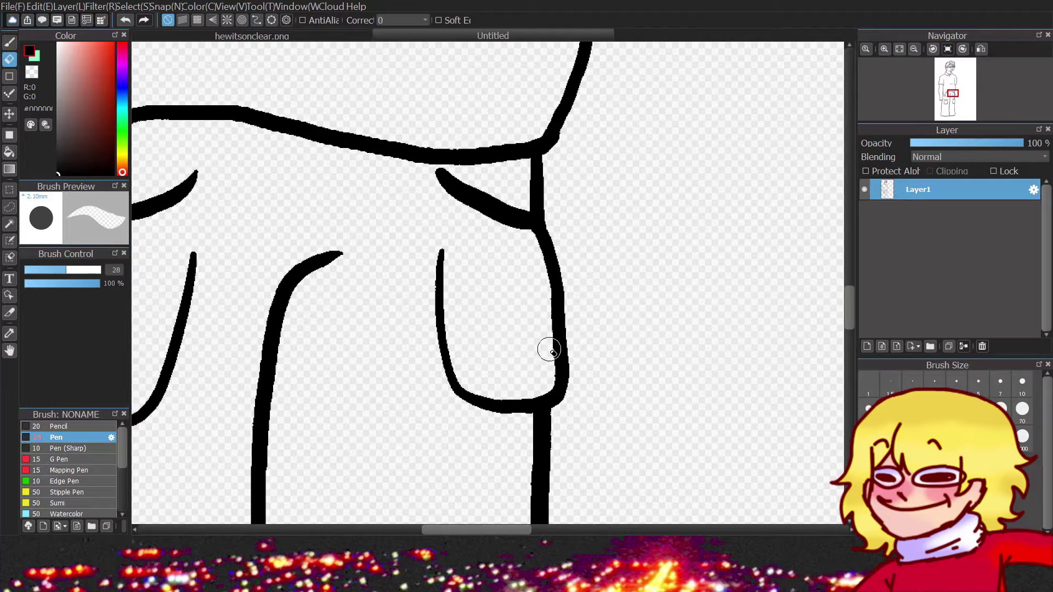
{"action": "scroll", "coordinate": [548, 349], "scroll_direction": "down", "scroll_amount": 3}
{"action": "scroll", "coordinate": [536, 388], "scroll_direction": "up", "scroll_amount": 4}
{"action": "key", "text": "b"}
{"action": "left_click_drag", "start_coordinate": [558, 472], "coordinate": [547, 361]}
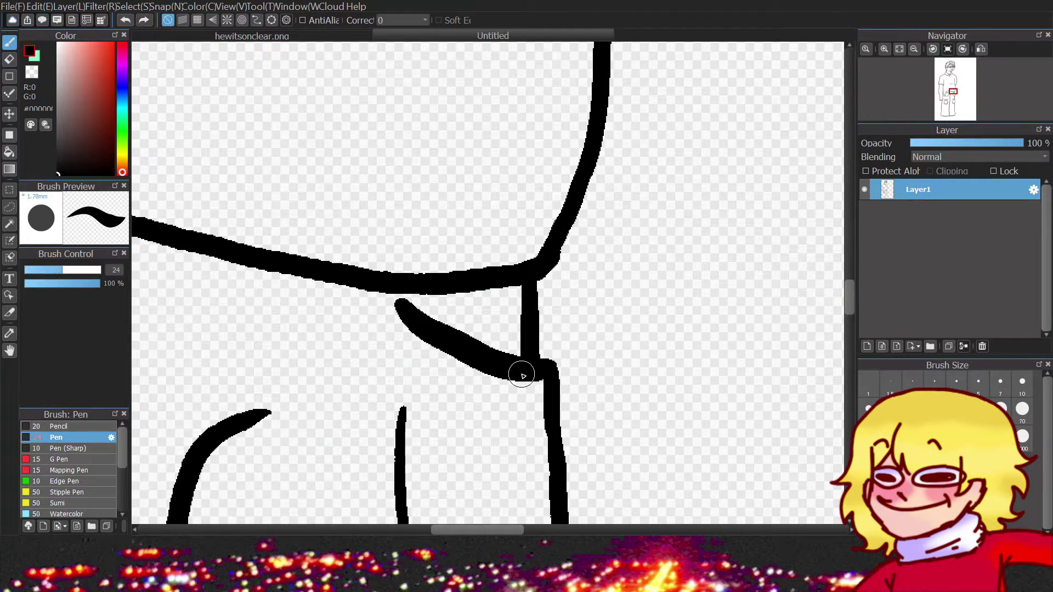
Draw the far forearm's outer line from below the sleeve down beside the trousers.
{"action": "scroll", "coordinate": [521, 376], "scroll_direction": "down", "scroll_amount": 5}
{"action": "scroll", "coordinate": [592, 285], "scroll_direction": "up", "scroll_amount": 3}
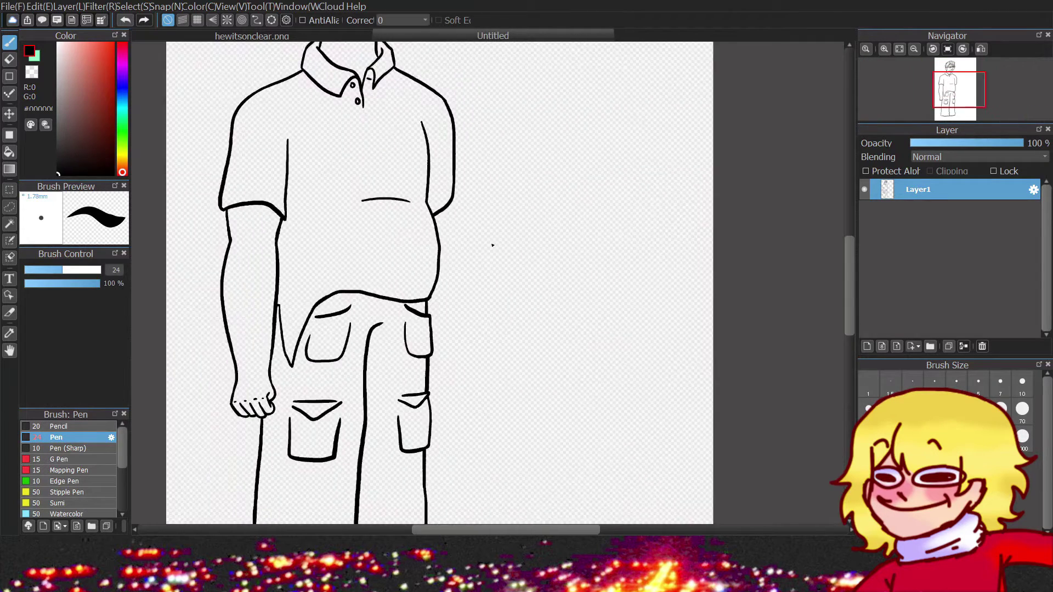
{"action": "scroll", "coordinate": [263, 282], "scroll_direction": "down", "scroll_amount": 3}
{"action": "scroll", "coordinate": [263, 281], "scroll_direction": "up", "scroll_amount": 3}
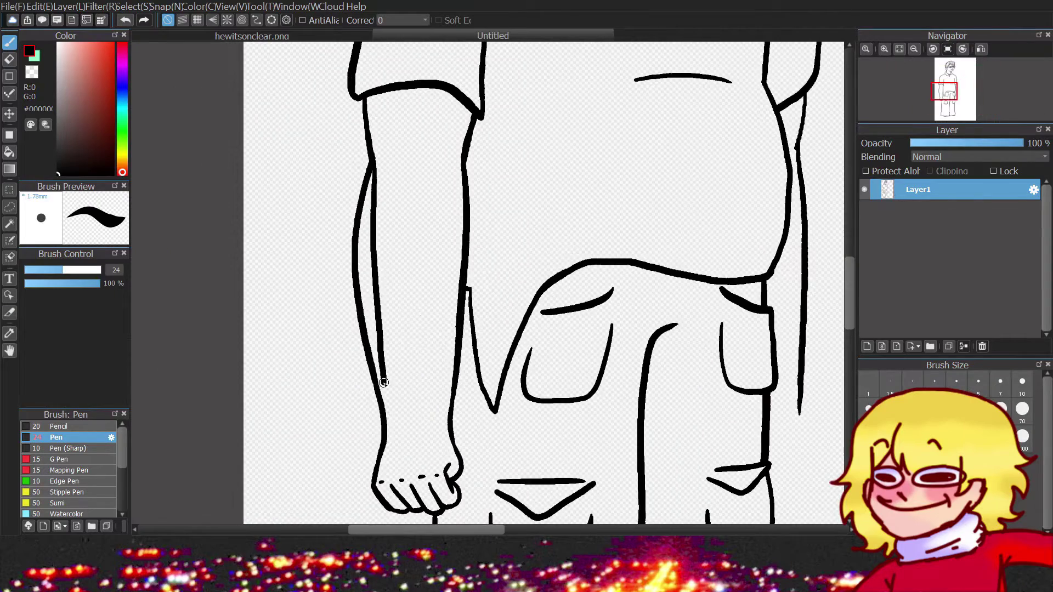
Try to draw a slimmer forearm outline inside the near arm.
{"action": "scroll", "coordinate": [384, 247], "scroll_direction": "down", "scroll_amount": 3}
{"action": "scroll", "coordinate": [431, 208], "scroll_direction": "up", "scroll_amount": 3}
{"action": "left_click_drag", "start_coordinate": [431, 208], "coordinate": [428, 346]}
{"action": "scroll", "coordinate": [428, 346], "scroll_direction": "down", "scroll_amount": 3}
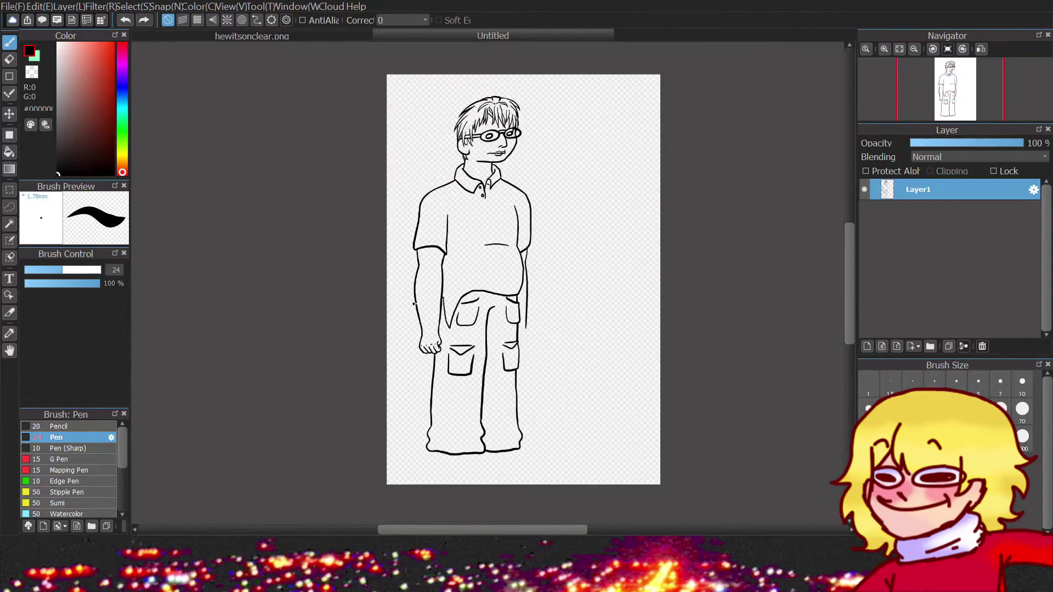
Draw a short curved elbow crease across the near arm below the sleeve.
{"action": "scroll", "coordinate": [402, 247], "scroll_direction": "up", "scroll_amount": 3}
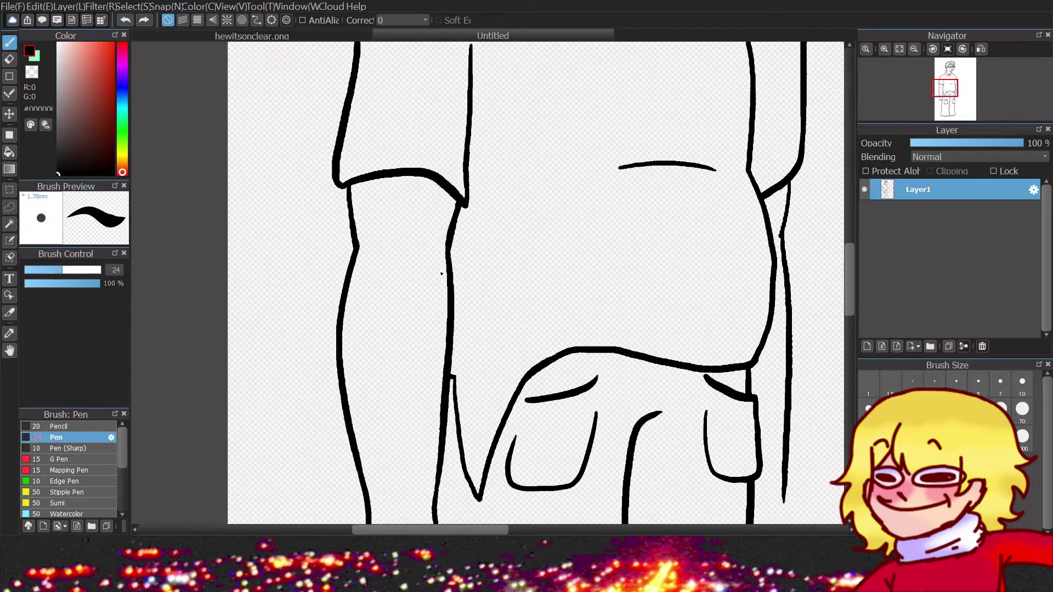
{"action": "scroll", "coordinate": [493, 264], "scroll_direction": "down", "scroll_amount": 4}
{"action": "scroll", "coordinate": [429, 324], "scroll_direction": "up", "scroll_amount": 3}
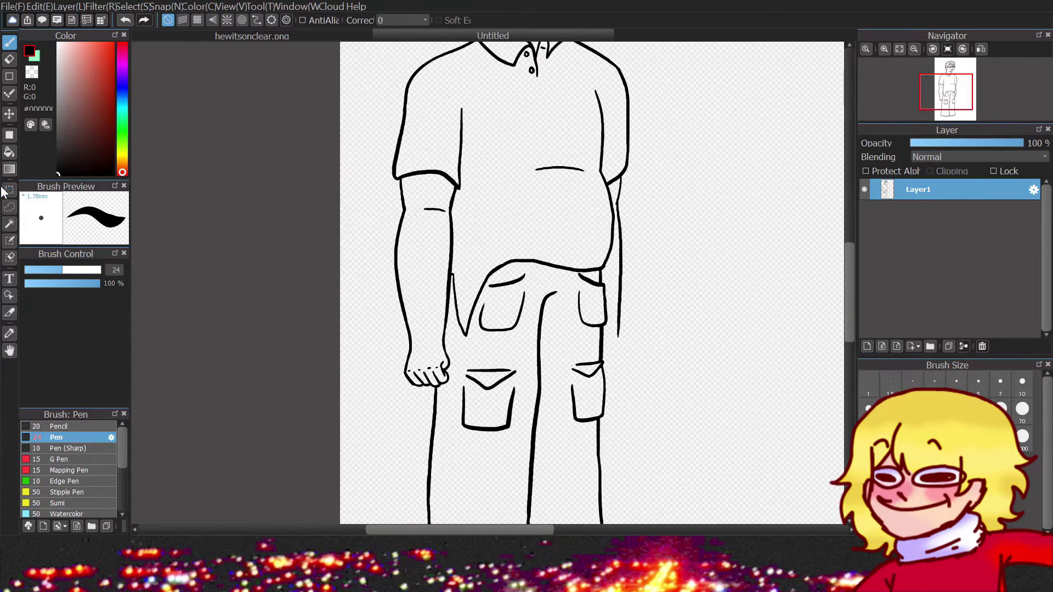
Try to select the near hand with a rectangle and move it up along the forearm.
{"action": "key", "text": "m"}
{"action": "left_click_drag", "start_coordinate": [388, 331], "coordinate": [438, 325]}
{"action": "key", "text": "v"}
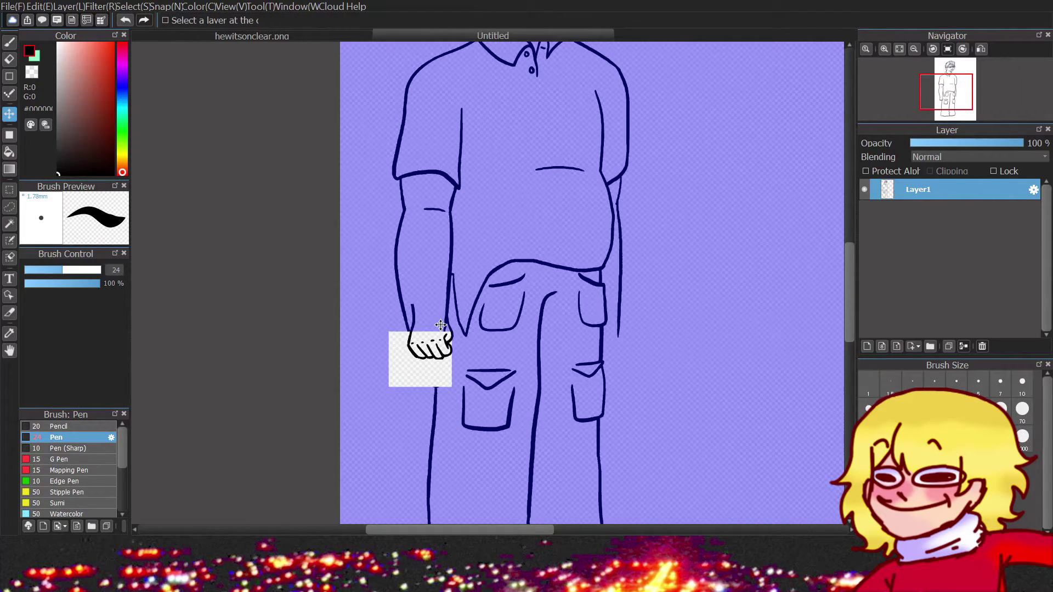
{"action": "key", "text": "b"}
{"action": "scroll", "coordinate": [384, 329], "scroll_direction": "up", "scroll_amount": 3}
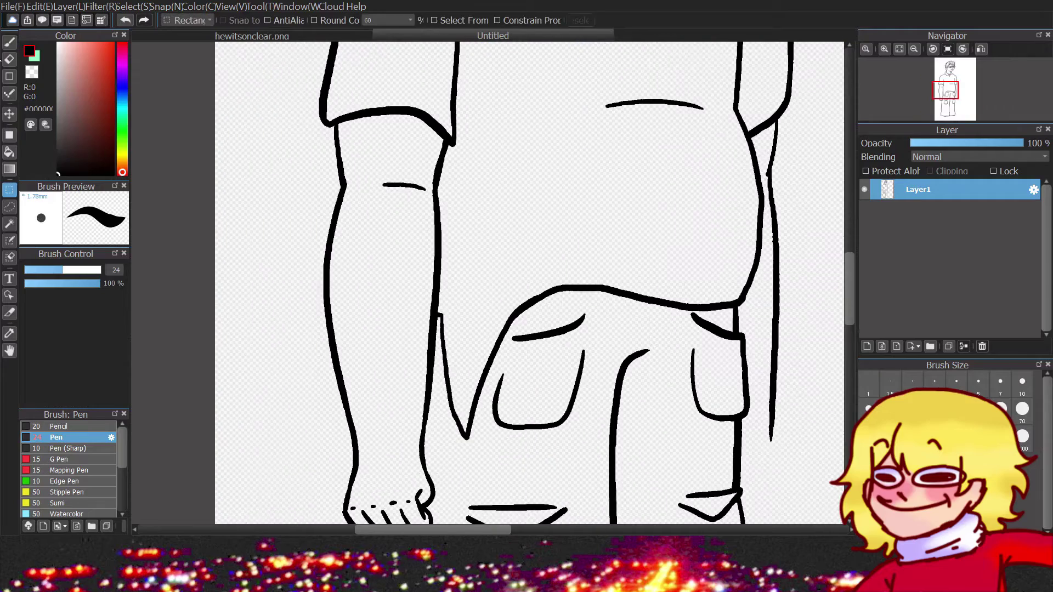
Erase both outlines of the near forearm between elbow and wrist, and the top of the leg line below the hand.
{"action": "key", "text": "e"}
{"action": "left_click_drag", "start_coordinate": [331, 250], "coordinate": [326, 358]}
{"action": "scroll", "coordinate": [420, 433], "scroll_direction": "down", "scroll_amount": 3}
{"action": "scroll", "coordinate": [407, 388], "scroll_direction": "up", "scroll_amount": 2}
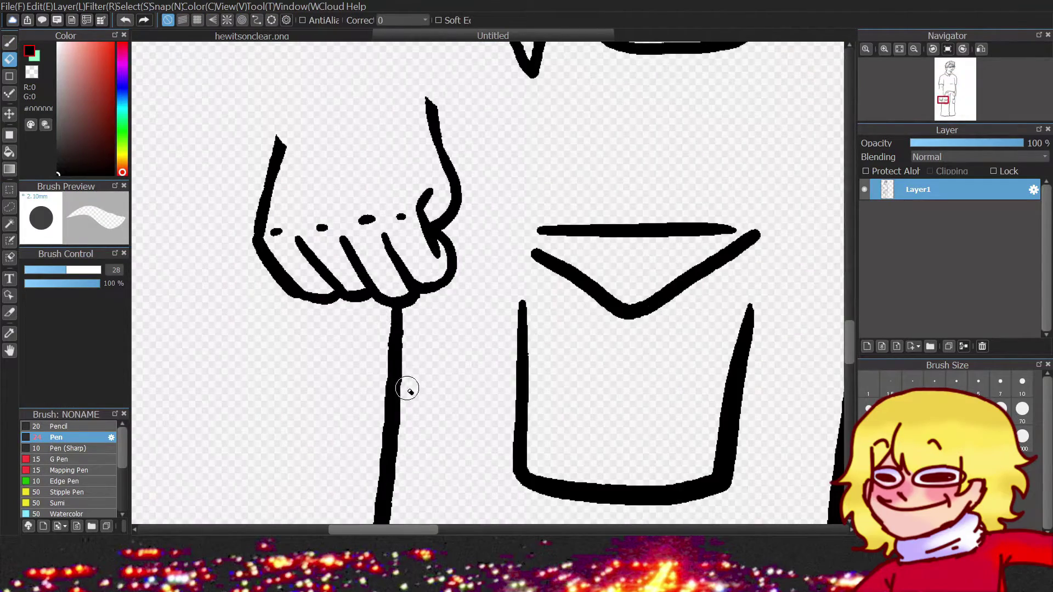
{"action": "scroll", "coordinate": [367, 345], "scroll_direction": "down", "scroll_amount": 5}
Select the near hand with a rectangle and move it up to shorten the arm.
{"action": "key", "text": "m"}
{"action": "left_click_drag", "start_coordinate": [403, 270], "coordinate": [403, 226]}
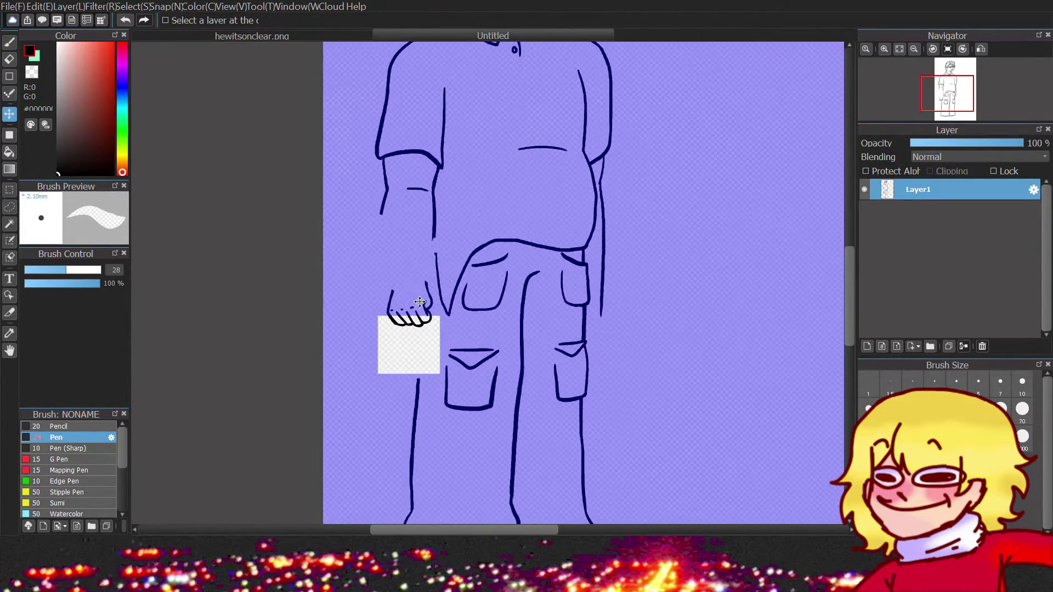
{"action": "scroll", "coordinate": [405, 229], "scroll_direction": "up", "scroll_amount": 2}
{"action": "key", "text": "e"}
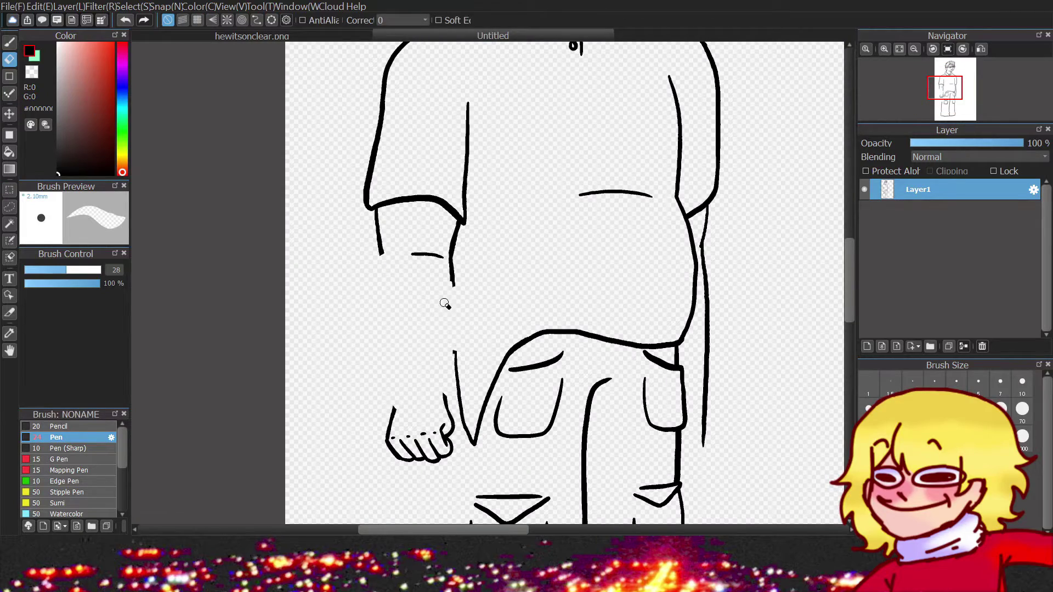
Redraw the near forearm's inner line from the elbow down to the thumb side of the hand.
{"action": "key", "text": "p"}
{"action": "scroll", "coordinate": [445, 304], "scroll_direction": "up", "scroll_amount": 3}
{"action": "left_click_drag", "start_coordinate": [560, 270], "coordinate": [554, 419]}
{"action": "scroll", "coordinate": [563, 239], "scroll_direction": "down", "scroll_amount": 2}
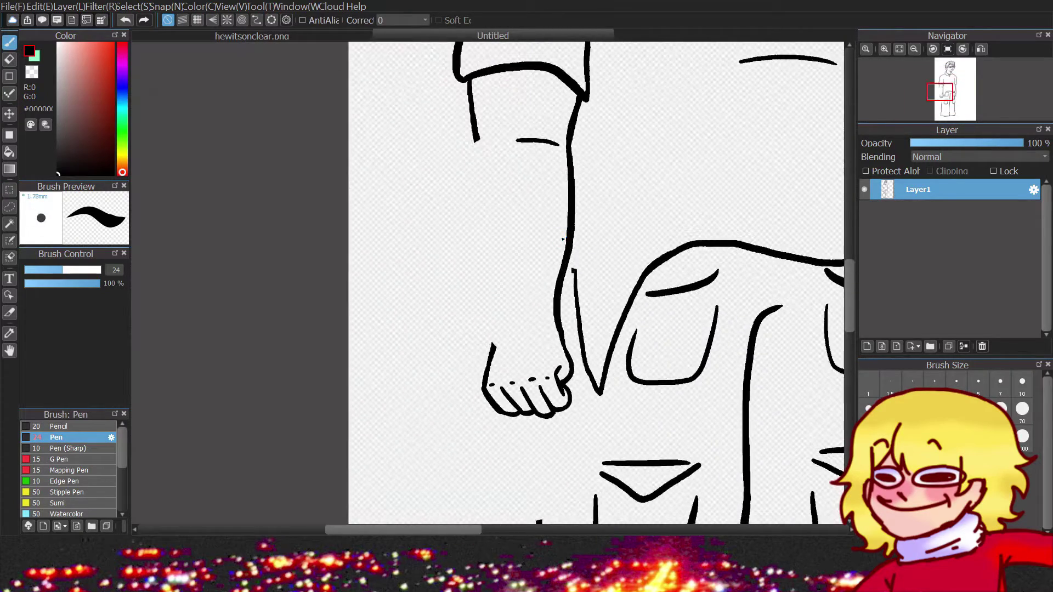
Erase the rough edges along the near forearm's new inner line.
{"action": "key", "text": "e"}
{"action": "scroll", "coordinate": [563, 240], "scroll_direction": "up", "scroll_amount": 3}
{"action": "left_click_drag", "start_coordinate": [454, 433], "coordinate": [459, 453]}
{"action": "scroll", "coordinate": [462, 325], "scroll_direction": "down", "scroll_amount": 1}
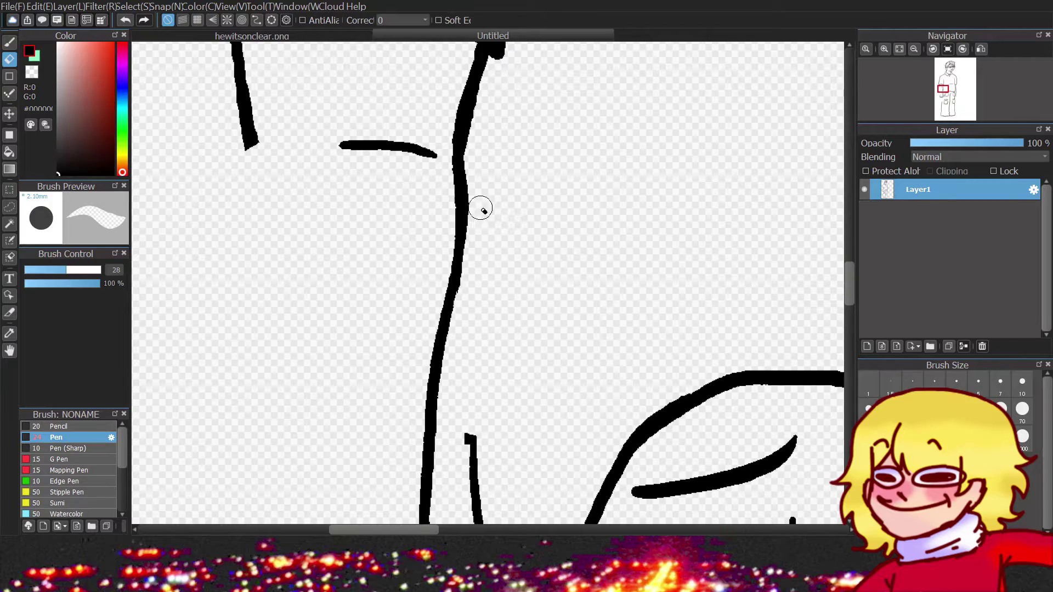
Redraw the near forearm's outer line from the elbow to the wrist, joining it to the hand.
{"action": "scroll", "coordinate": [486, 222], "scroll_direction": "down", "scroll_amount": 3}
{"action": "key", "text": "p"}
{"action": "scroll", "coordinate": [460, 233], "scroll_direction": "up", "scroll_amount": 1}
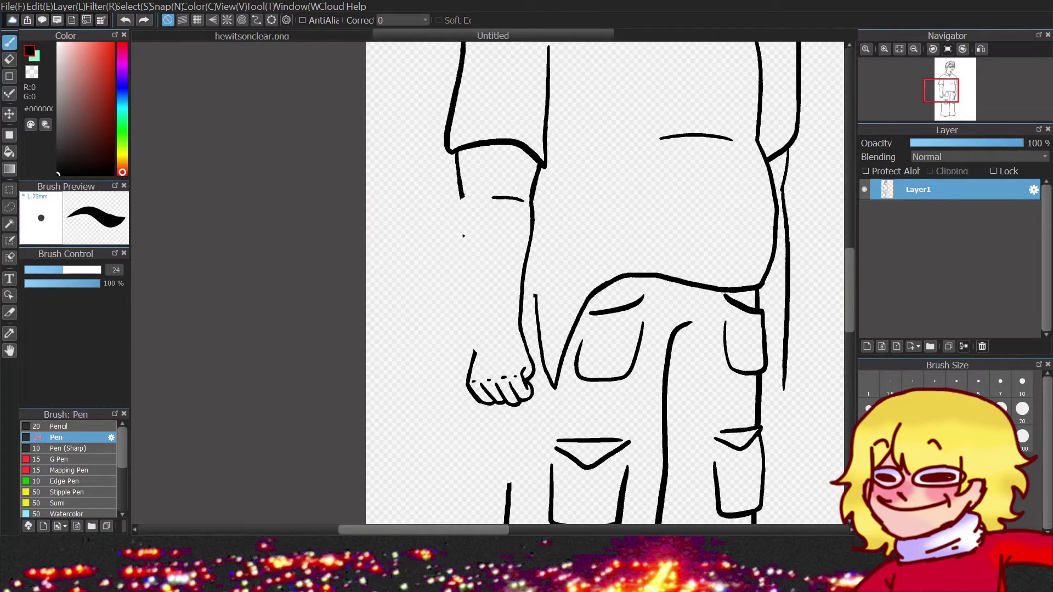
{"action": "scroll", "coordinate": [475, 311], "scroll_direction": "down", "scroll_amount": 1}
{"action": "scroll", "coordinate": [432, 348], "scroll_direction": "up", "scroll_amount": 3}
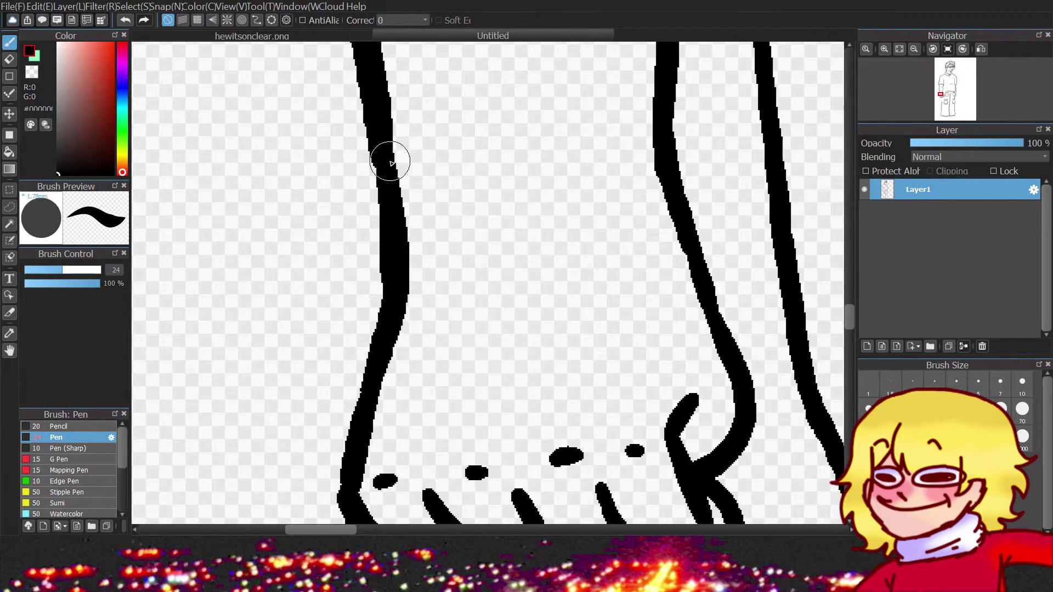
{"action": "scroll", "coordinate": [390, 162], "scroll_direction": "down", "scroll_amount": 4}
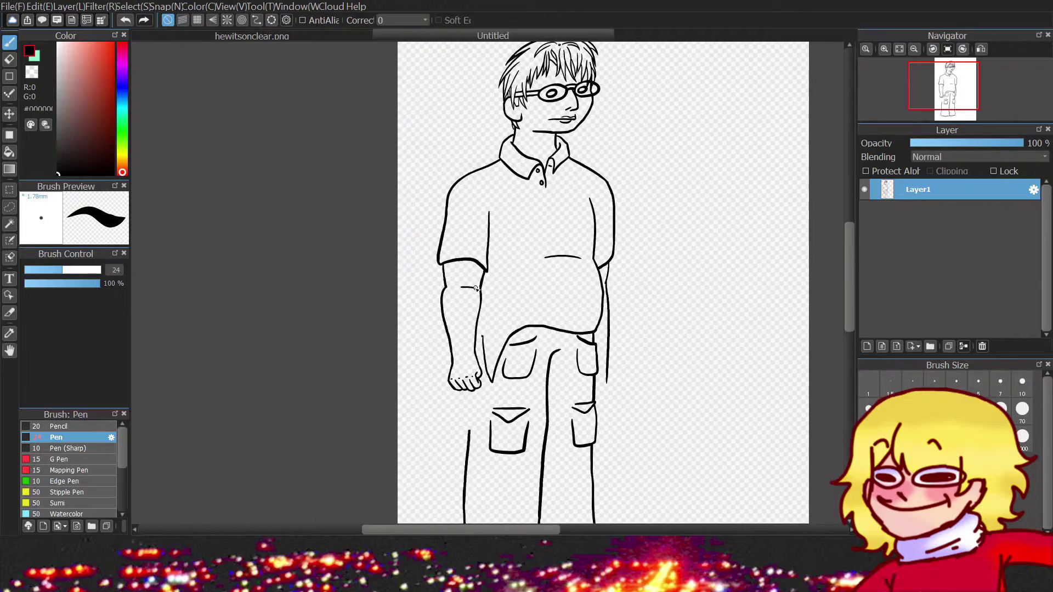
Draw a small belt loop below the shirt hem at the top of the trouser fly.
{"action": "scroll", "coordinate": [475, 288], "scroll_direction": "up", "scroll_amount": 3}
{"action": "scroll", "coordinate": [472, 281], "scroll_direction": "down", "scroll_amount": 3}
{"action": "scroll", "coordinate": [611, 295], "scroll_direction": "up", "scroll_amount": 4}
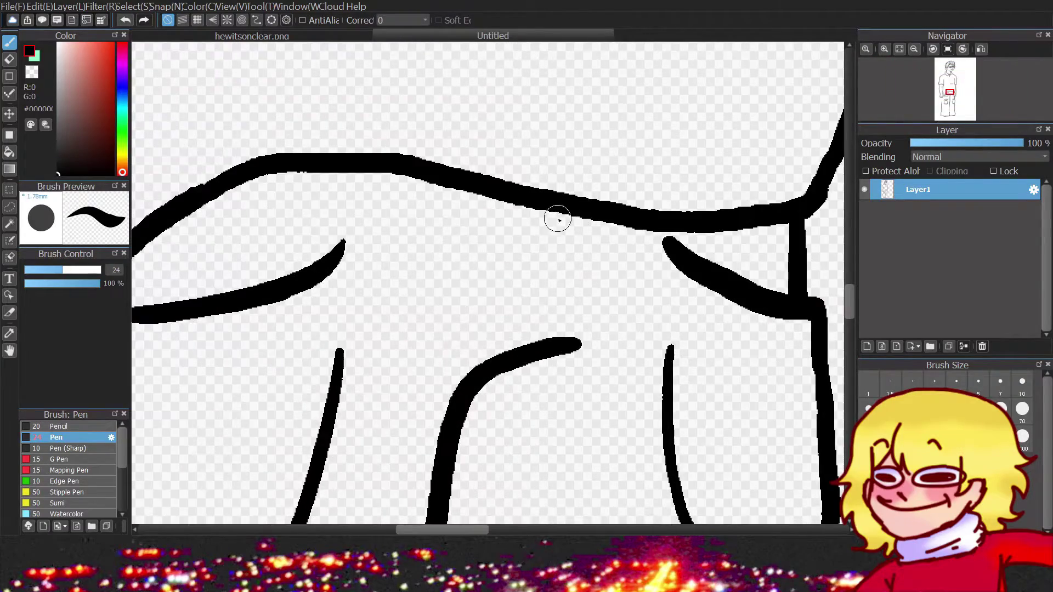
{"action": "left_click_drag", "start_coordinate": [510, 203], "coordinate": [548, 286]}
{"action": "scroll", "coordinate": [548, 287], "scroll_direction": "up", "scroll_amount": 2}
{"action": "left_click_drag", "start_coordinate": [602, 226], "coordinate": [585, 327]}
{"action": "scroll", "coordinate": [585, 327], "scroll_direction": "down", "scroll_amount": 6}
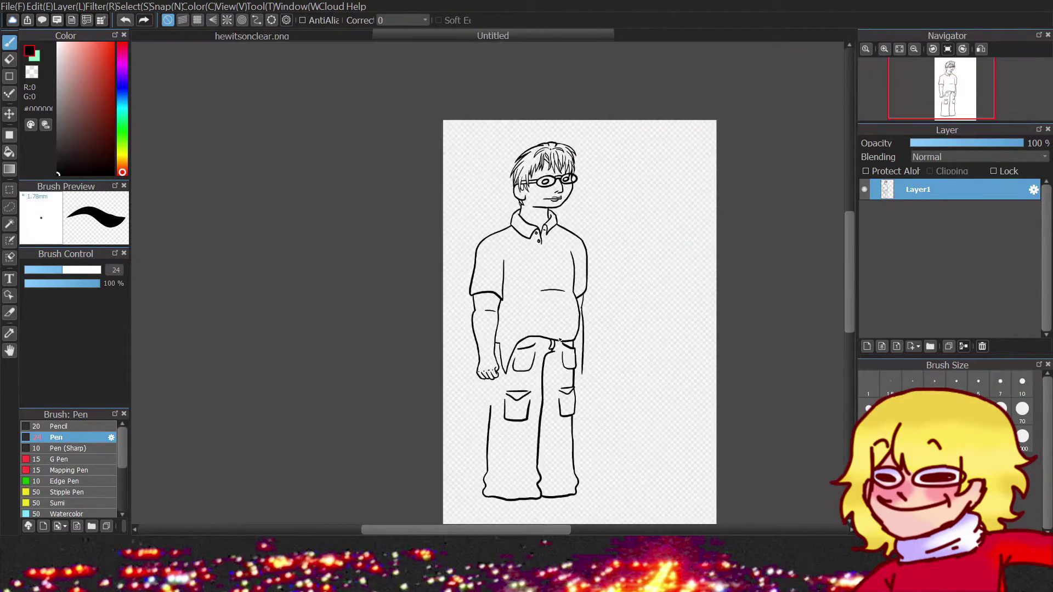
Extend the near trouser leg's outer line upward so it meets the underside of the near hand.
{"action": "scroll", "coordinate": [559, 340], "scroll_direction": "up", "scroll_amount": 4}
{"action": "scroll", "coordinate": [546, 298], "scroll_direction": "down", "scroll_amount": 4}
{"action": "scroll", "coordinate": [512, 263], "scroll_direction": "up", "scroll_amount": 4}
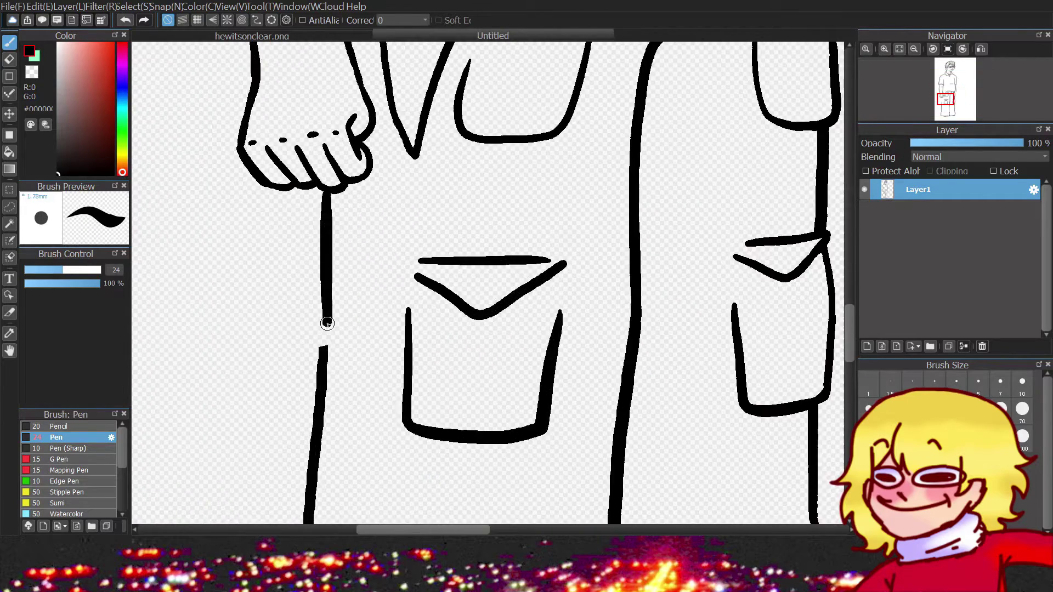
{"action": "scroll", "coordinate": [437, 291], "scroll_direction": "down", "scroll_amount": 4}
Select the trouser bottoms with a rectangle, move them up to shorten both legs, and deselect.
{"action": "scroll", "coordinate": [463, 319], "scroll_direction": "down", "scroll_amount": 2}
{"action": "scroll", "coordinate": [463, 319], "scroll_direction": "up", "scroll_amount": 3}
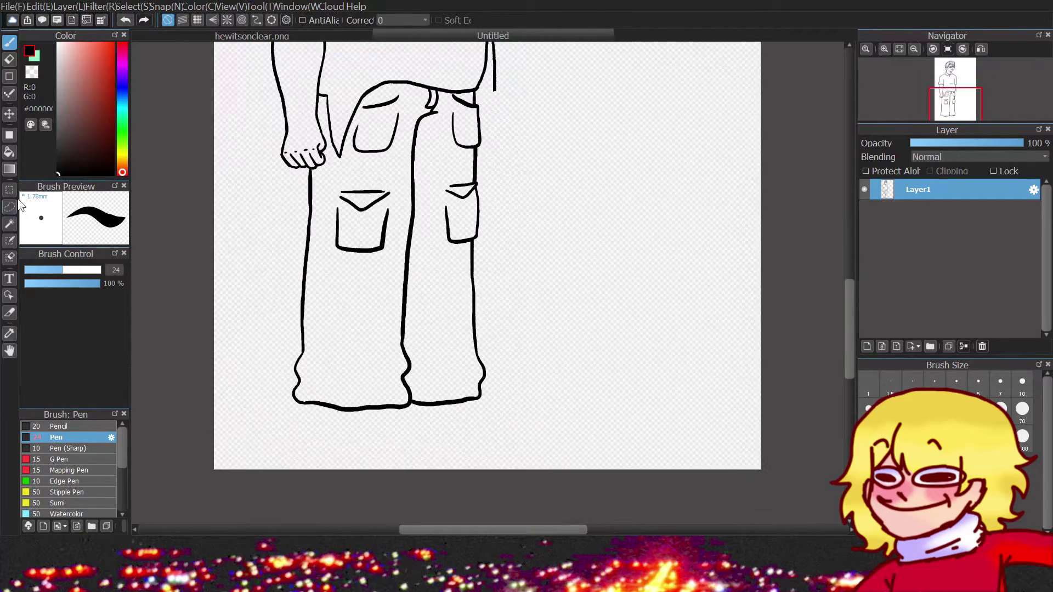
{"action": "key", "text": "m"}
{"action": "left_click_drag", "start_coordinate": [263, 321], "coordinate": [501, 422]}
{"action": "key", "text": "ctrl+d"}
Erase the rough joins on the trouser leg lines where the moved bottoms meet the upper legs.
{"action": "scroll", "coordinate": [381, 352], "scroll_direction": "up", "scroll_amount": 2}
{"action": "key", "text": "e"}
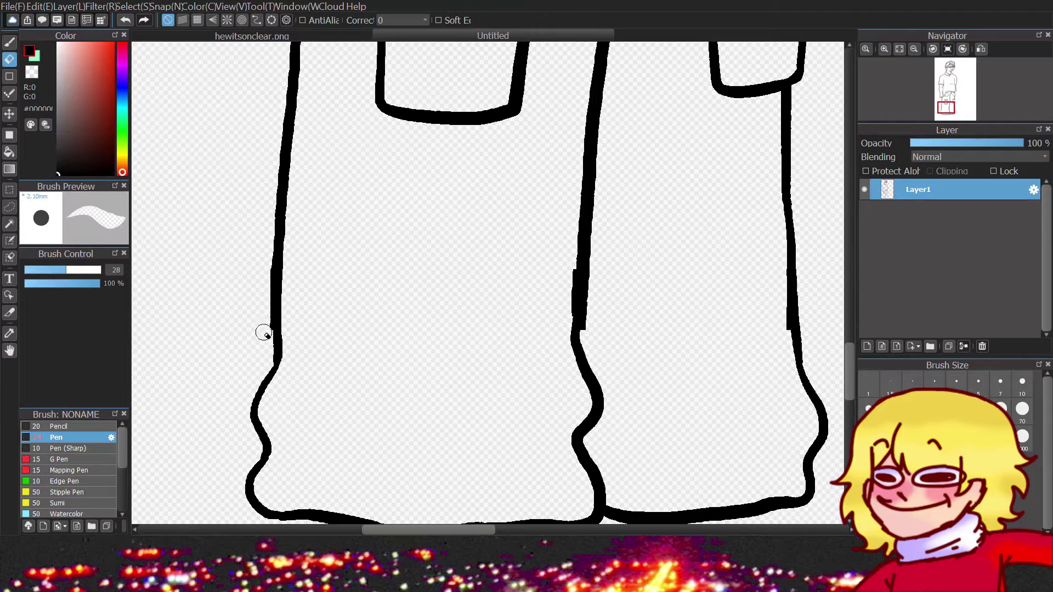
{"action": "scroll", "coordinate": [598, 242], "scroll_direction": "up", "scroll_amount": 1}
{"action": "scroll", "coordinate": [560, 337], "scroll_direction": "down", "scroll_amount": 3}
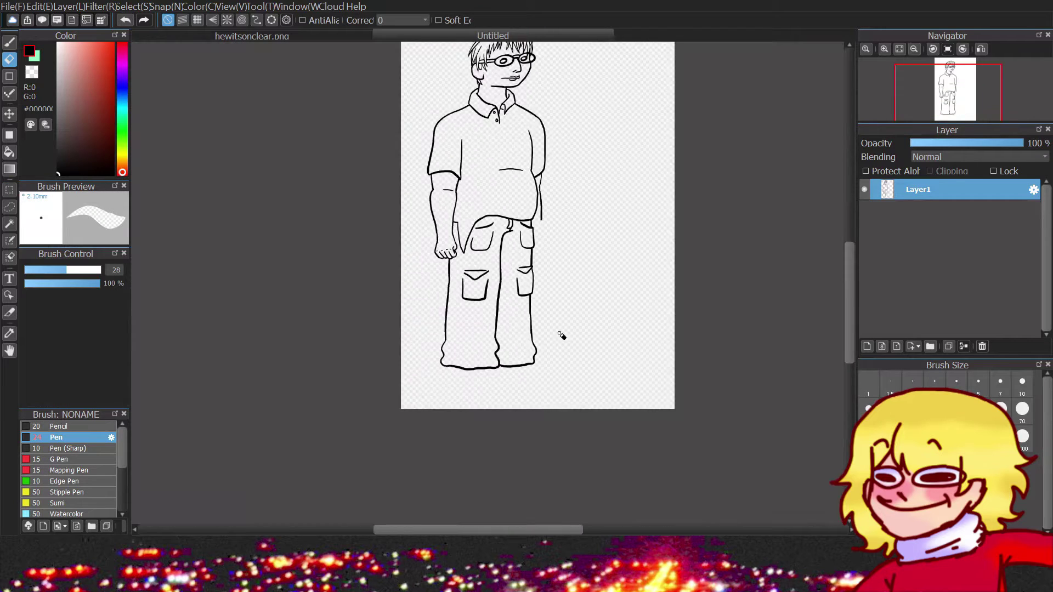
{"action": "scroll", "coordinate": [560, 336], "scroll_direction": "down", "scroll_amount": 1}
Extend the far forearm's outer line straight down beside the front pocket with the pen.
{"action": "key", "text": "b"}
{"action": "scroll", "coordinate": [537, 268], "scroll_direction": "up", "scroll_amount": 3}
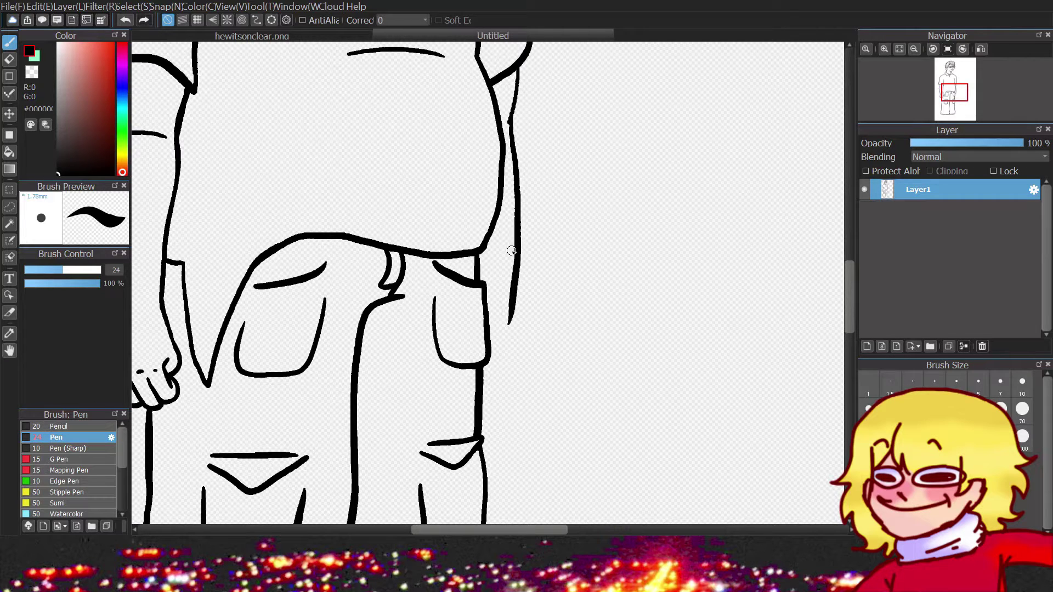
{"action": "scroll", "coordinate": [518, 340], "scroll_direction": "down", "scroll_amount": 3}
{"action": "scroll", "coordinate": [554, 284], "scroll_direction": "up", "scroll_amount": 3}
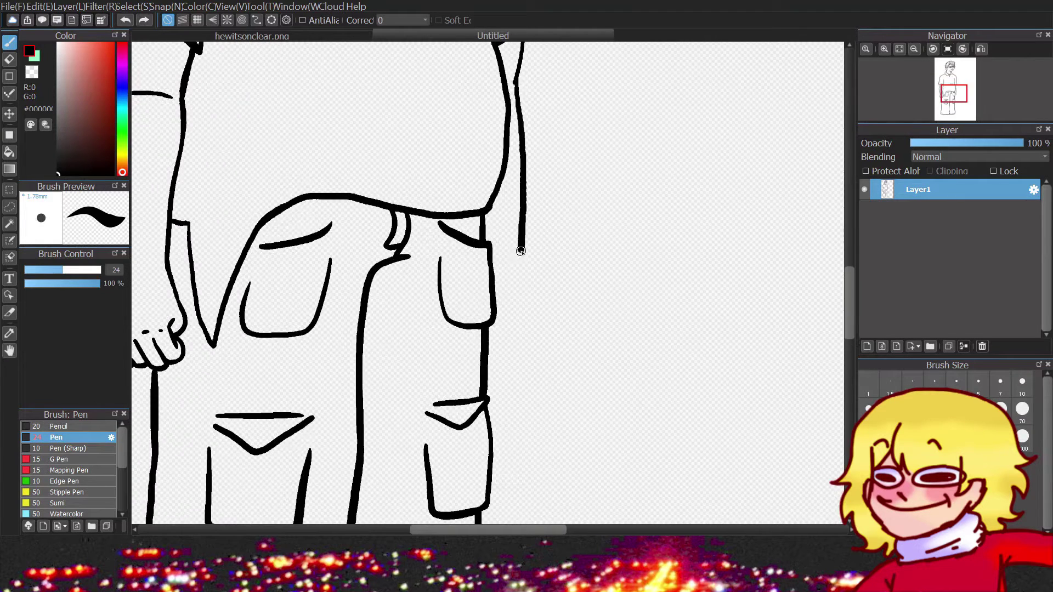
Try to draw the far hand as a small curled shape with a thumb beside the front pocket.
{"action": "scroll", "coordinate": [507, 292], "scroll_direction": "up", "scroll_amount": 3}
{"action": "left_click_drag", "start_coordinate": [516, 284], "coordinate": [508, 281]}
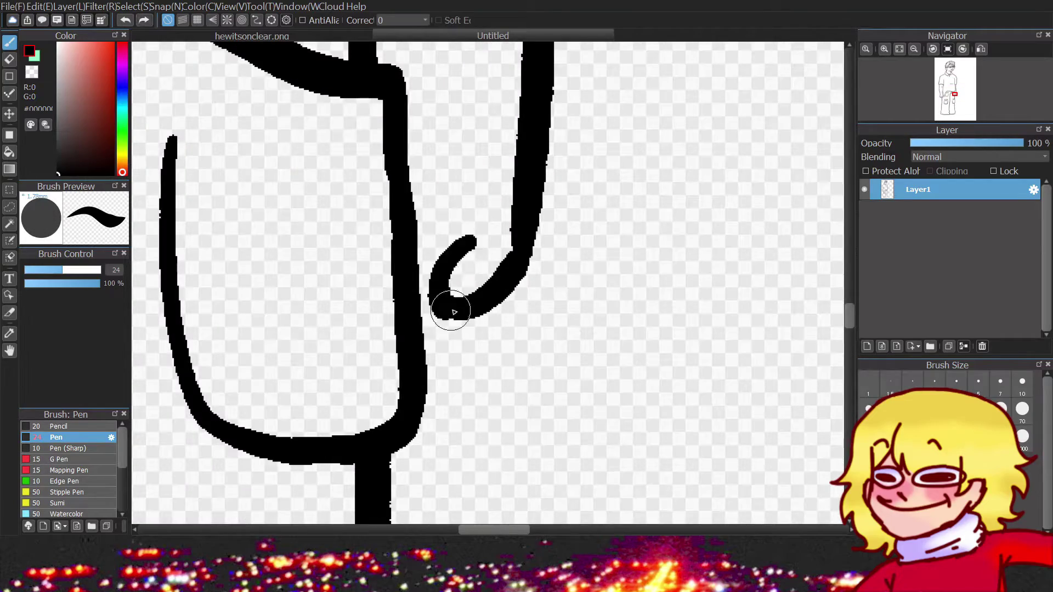
{"action": "scroll", "coordinate": [510, 299], "scroll_direction": "down", "scroll_amount": 3}
{"action": "scroll", "coordinate": [503, 302], "scroll_direction": "up", "scroll_amount": 3}
{"action": "scroll", "coordinate": [503, 302], "scroll_direction": "down", "scroll_amount": 3}
{"action": "scroll", "coordinate": [497, 296], "scroll_direction": "up", "scroll_amount": 3}
{"action": "left_click_drag", "start_coordinate": [438, 233], "coordinate": [463, 301]}
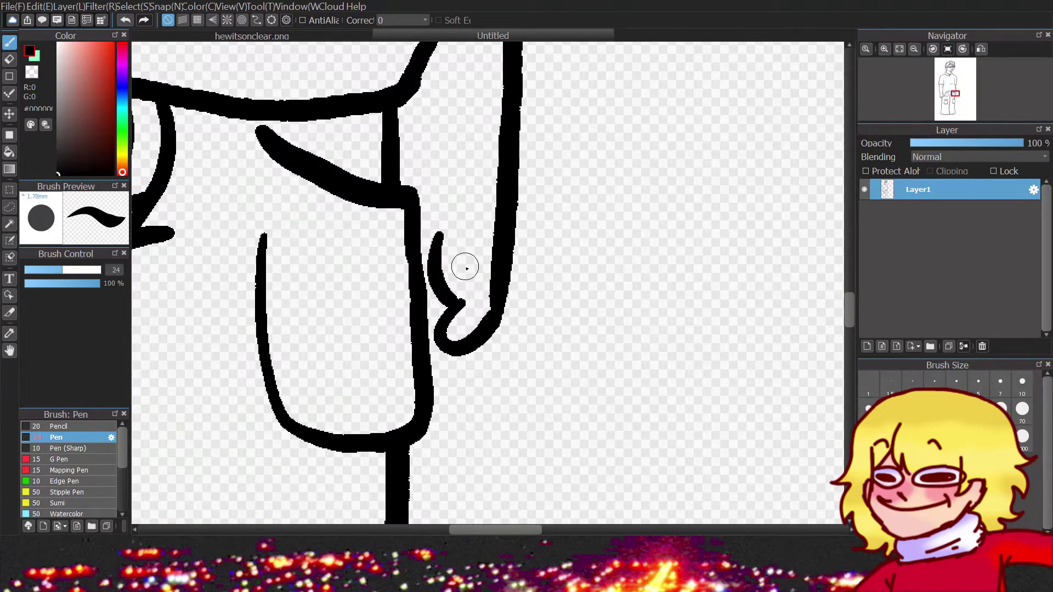
{"action": "scroll", "coordinate": [449, 285], "scroll_direction": "down", "scroll_amount": 3}
{"action": "scroll", "coordinate": [519, 279], "scroll_direction": "up", "scroll_amount": 2}
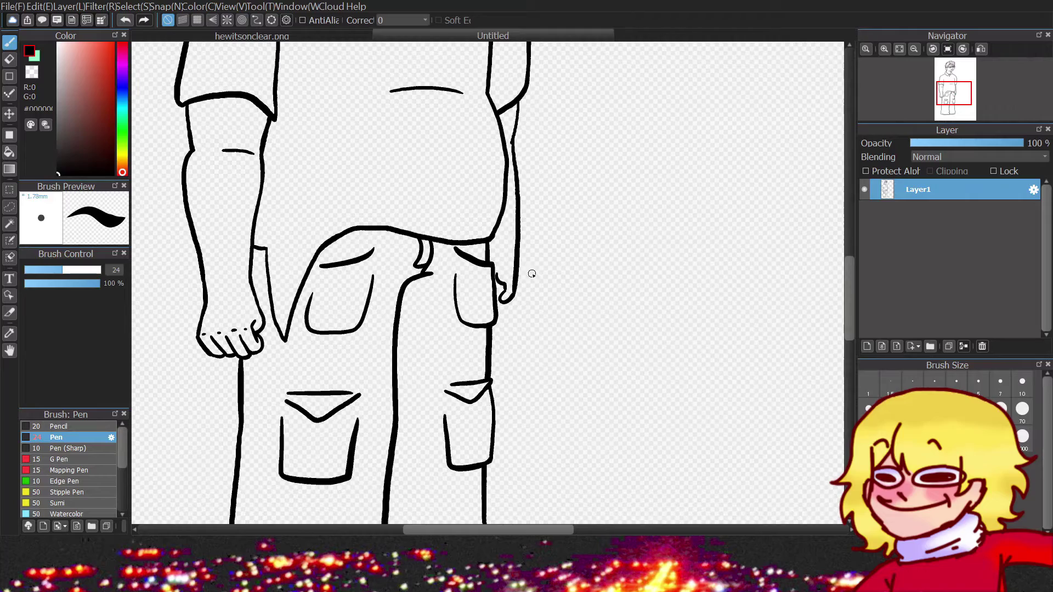
{"action": "scroll", "coordinate": [493, 290], "scroll_direction": "up", "scroll_amount": 3}
{"action": "key", "text": "ctrl+z"}
Draw a flared wrist and three short fingers for the far hand beside the front pocket.
{"action": "scroll", "coordinate": [503, 339], "scroll_direction": "down", "scroll_amount": 3}
{"action": "scroll", "coordinate": [532, 386], "scroll_direction": "up", "scroll_amount": 2}
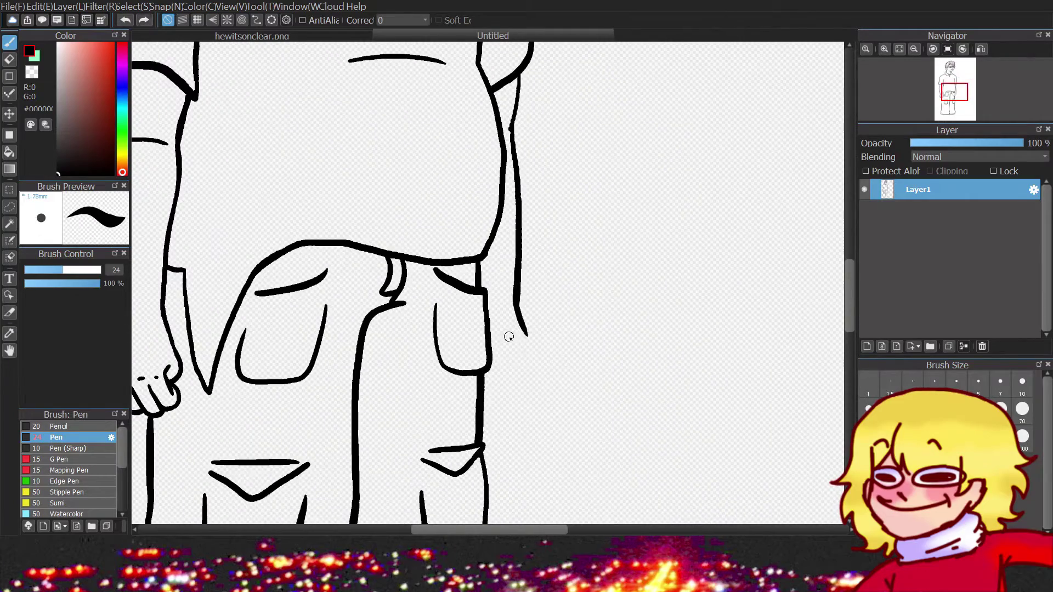
{"action": "scroll", "coordinate": [509, 337], "scroll_direction": "up", "scroll_amount": 3}
{"action": "scroll", "coordinate": [581, 274], "scroll_direction": "down", "scroll_amount": 3}
{"action": "scroll", "coordinate": [512, 278], "scroll_direction": "up", "scroll_amount": 2}
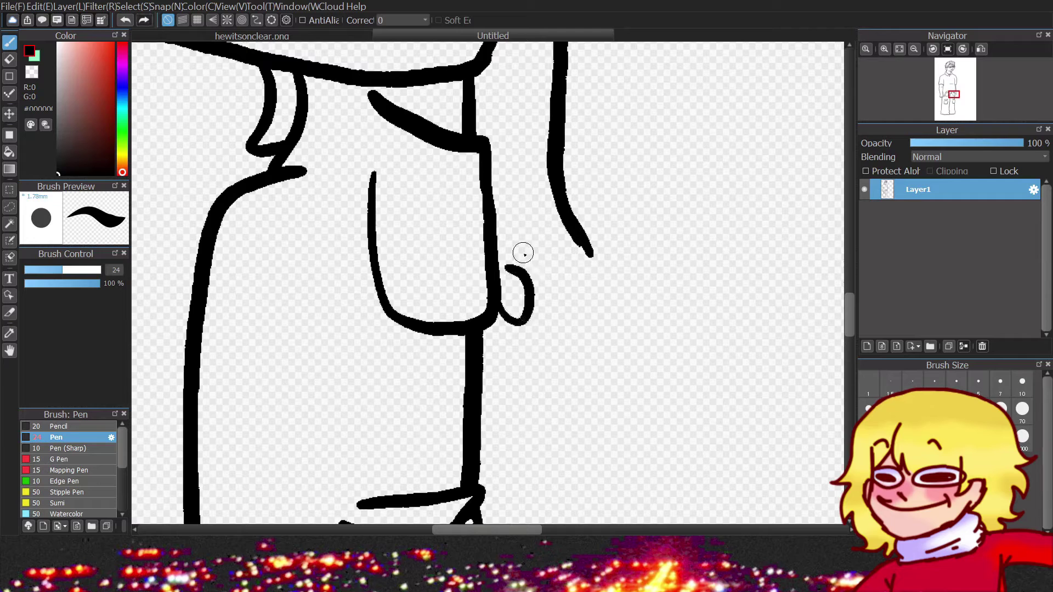
{"action": "key", "text": "ctrl+z"}
{"action": "left_click_drag", "start_coordinate": [518, 241], "coordinate": [541, 263]}
{"action": "key", "text": "ctrl+z"}
{"action": "key", "text": "ctrl+z"}
{"action": "key", "text": "ctrl+z"}
{"action": "scroll", "coordinate": [562, 285], "scroll_direction": "down", "scroll_amount": 3}
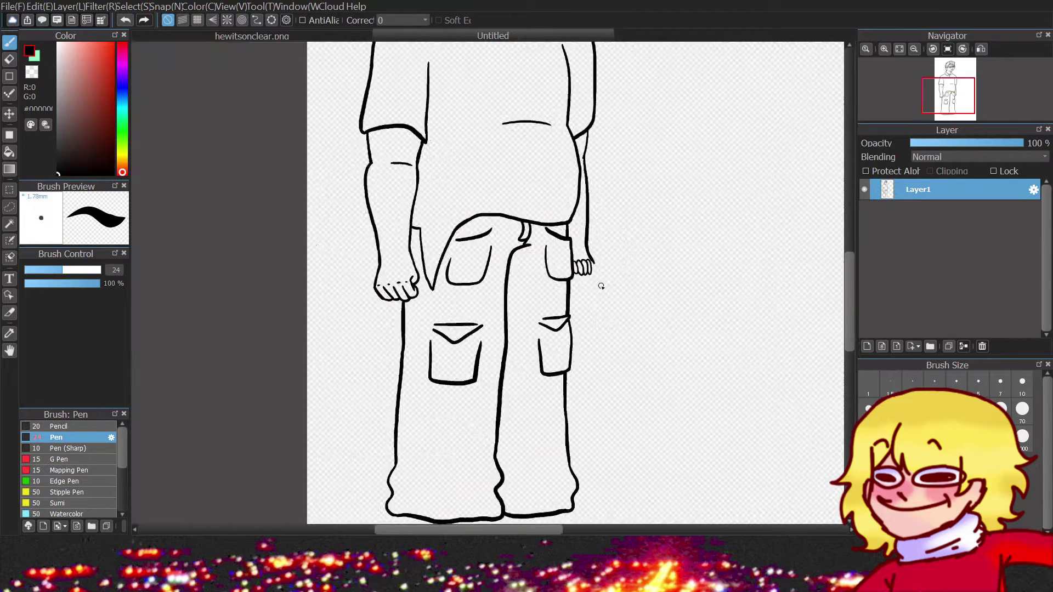
{"action": "scroll", "coordinate": [476, 256], "scroll_direction": "up", "scroll_amount": 4}
{"action": "left_click_drag", "start_coordinate": [562, 241], "coordinate": [551, 271]}
{"action": "scroll", "coordinate": [551, 271], "scroll_direction": "down", "scroll_amount": 3}
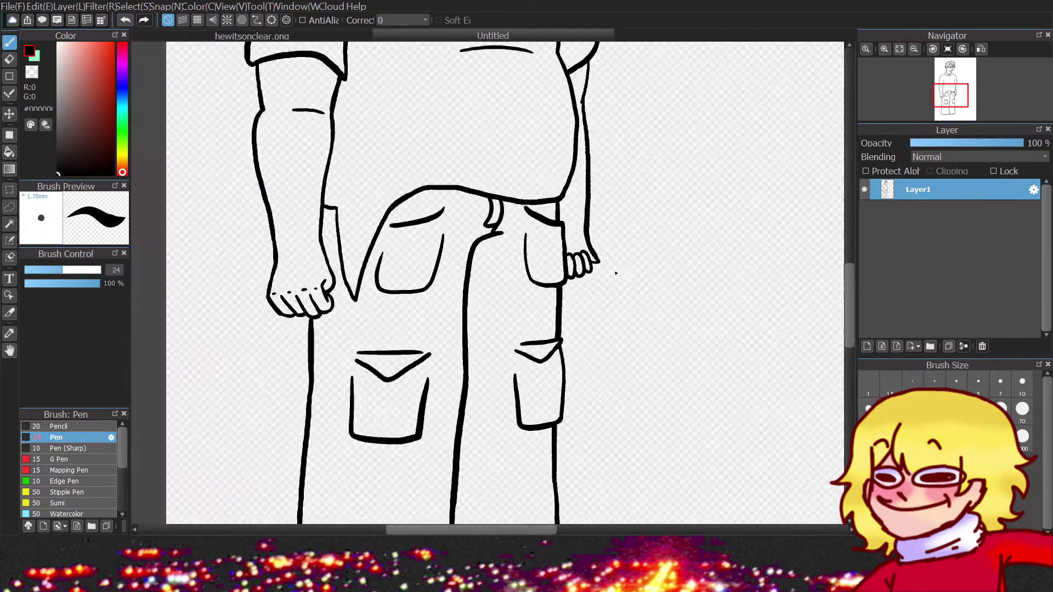
{"action": "scroll", "coordinate": [491, 306], "scroll_direction": "up", "scroll_amount": 3}
{"action": "scroll", "coordinate": [447, 307], "scroll_direction": "down", "scroll_amount": 3}
{"action": "scroll", "coordinate": [454, 265], "scroll_direction": "up", "scroll_amount": 2}
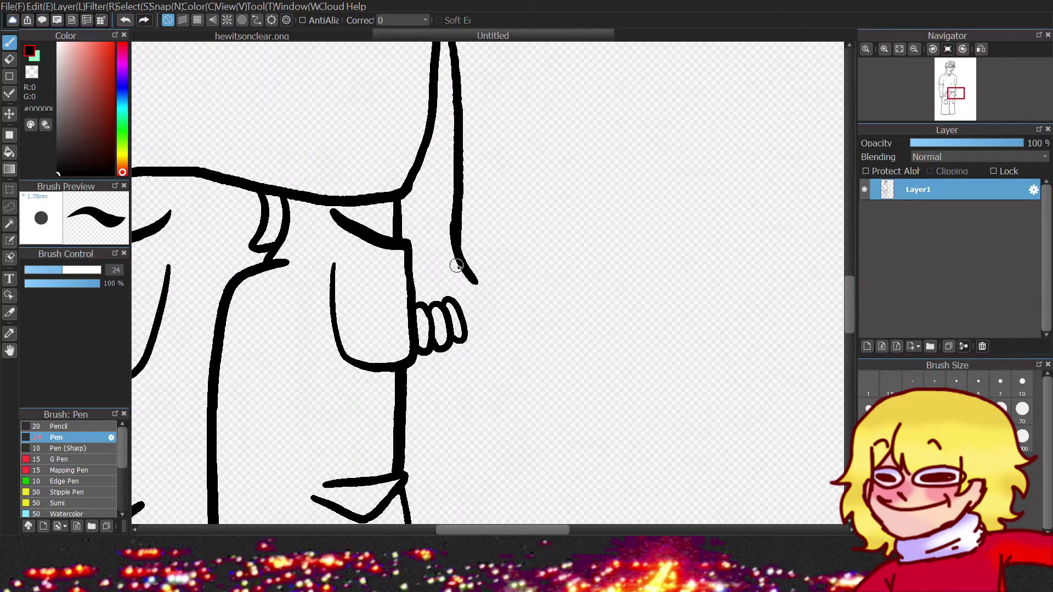
Replace the wrist flare with a rounded outer hand edge curving down to the fingers, and add the thumb tip.
{"action": "scroll", "coordinate": [477, 136], "scroll_direction": "up", "scroll_amount": 2}
{"action": "key", "text": "ctrl+z"}
{"action": "mouse_move", "coordinate": [472, 179]}
{"action": "left_mouse_down"}
{"action": "mouse_move", "coordinate": [520, 332]}
{"action": "mouse_move", "coordinate": [500, 394]}
{"action": "left_mouse_up"}
{"action": "key", "text": "ctrl+z"}
{"action": "left_click_drag", "start_coordinate": [492, 320], "coordinate": [458, 356]}
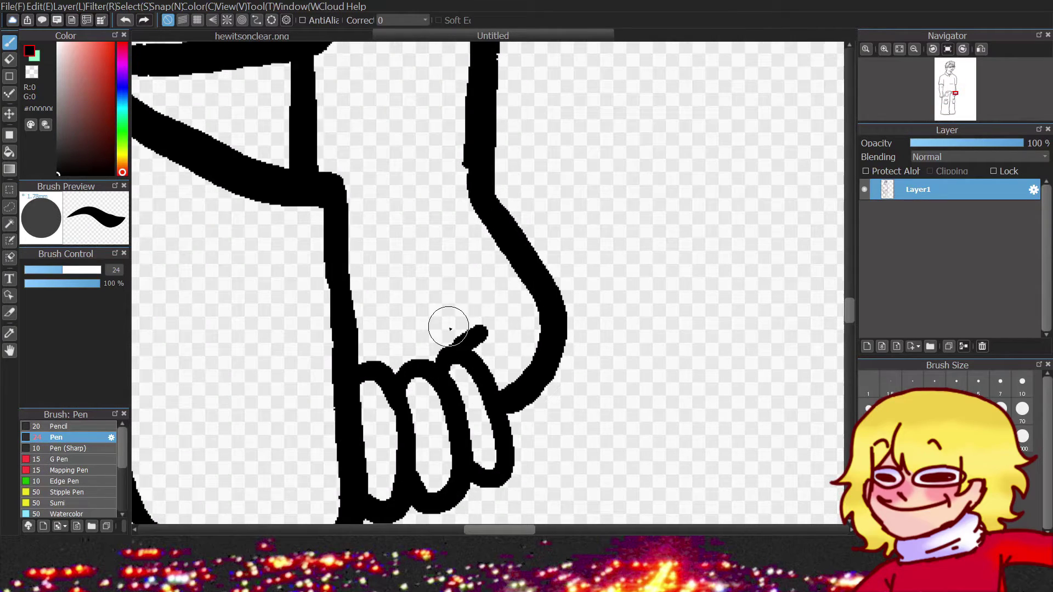
{"action": "scroll", "coordinate": [603, 236], "scroll_direction": "down", "scroll_amount": 3}
{"action": "scroll", "coordinate": [564, 357], "scroll_direction": "up", "scroll_amount": 3}
Draw a curved crease from the pocket edge to the base of the far hand's thumb.
{"action": "left_click_drag", "start_coordinate": [492, 225], "coordinate": [566, 287]}
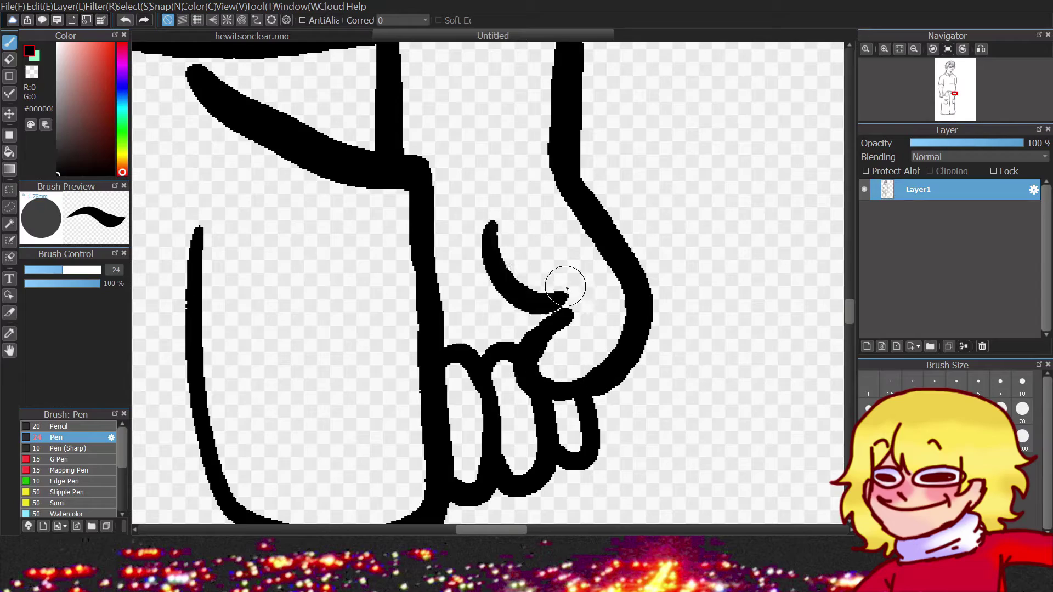
{"action": "key", "text": "ctrl+z"}
{"action": "left_click_drag", "start_coordinate": [463, 244], "coordinate": [557, 263]}
{"action": "scroll", "coordinate": [557, 263], "scroll_direction": "down", "scroll_amount": 3}
{"action": "scroll", "coordinate": [513, 357], "scroll_direction": "up", "scroll_amount": 3}
{"action": "key", "text": "ctrl+z"}
{"action": "left_click_drag", "start_coordinate": [321, 305], "coordinate": [446, 315]}
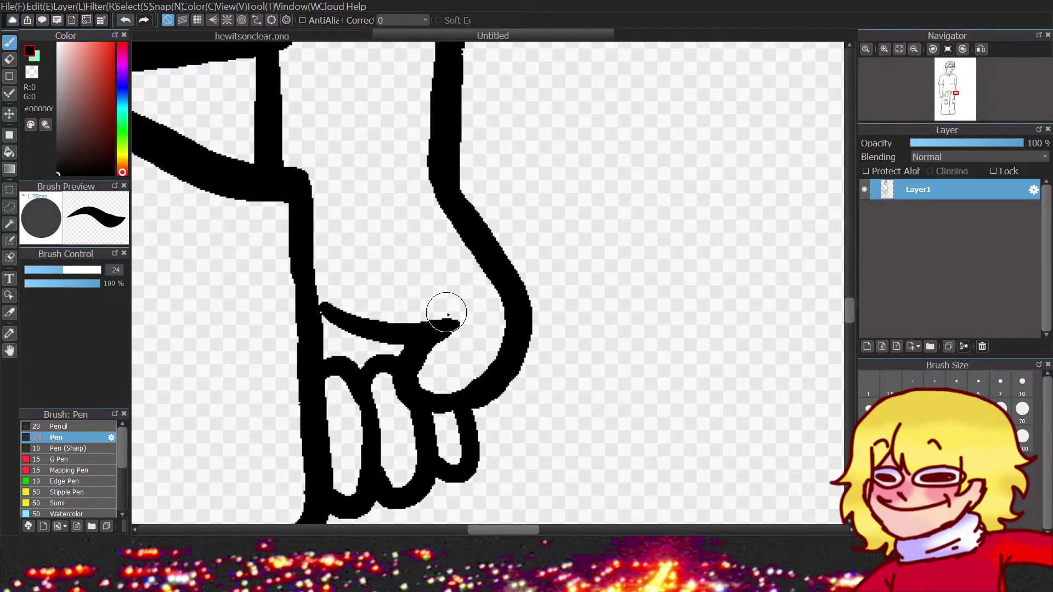
Reshape the far forearm's outer line to taper into the wrist and redraw the upper edge of the hand.
{"action": "scroll", "coordinate": [447, 315], "scroll_direction": "down", "scroll_amount": 3}
{"action": "scroll", "coordinate": [444, 307], "scroll_direction": "up", "scroll_amount": 3}
{"action": "scroll", "coordinate": [444, 308], "scroll_direction": "down", "scroll_amount": 1}
{"action": "key", "text": "e"}
{"action": "left_click_drag", "start_coordinate": [414, 175], "coordinate": [436, 335]}
{"action": "key", "text": "b"}
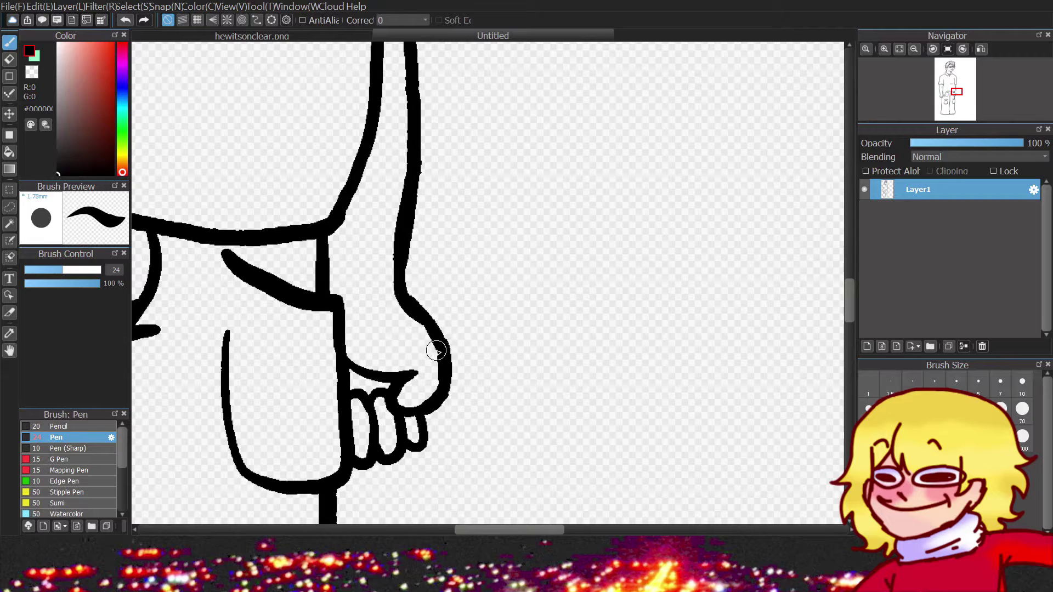
{"action": "scroll", "coordinate": [435, 336], "scroll_direction": "up", "scroll_amount": 1}
{"action": "left_click_drag", "start_coordinate": [419, 258], "coordinate": [493, 411]}
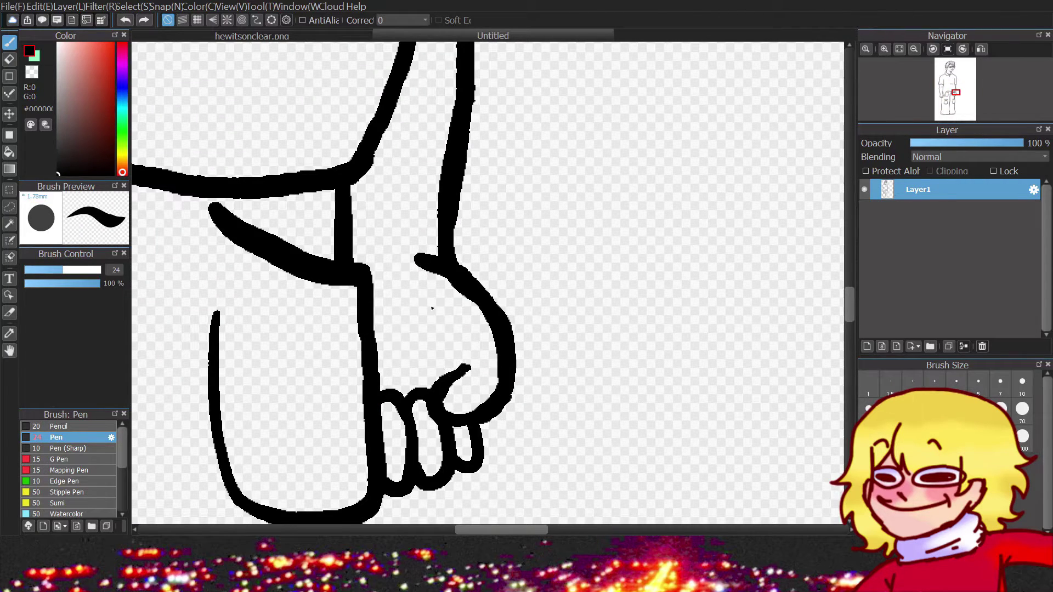
Remove the far hand's thumb and fingers, keeping the line along the back of the hand.
{"action": "left_click_drag", "start_coordinate": [432, 308], "coordinate": [426, 254]}
{"action": "key", "text": "e"}
{"action": "mouse_move", "coordinate": [387, 334]}
{"action": "left_mouse_down"}
{"action": "mouse_move", "coordinate": [463, 348]}
{"action": "mouse_move", "coordinate": [507, 327]}
{"action": "left_mouse_up"}
{"action": "key", "text": "b"}
{"action": "left_click_drag", "start_coordinate": [374, 307], "coordinate": [407, 318]}
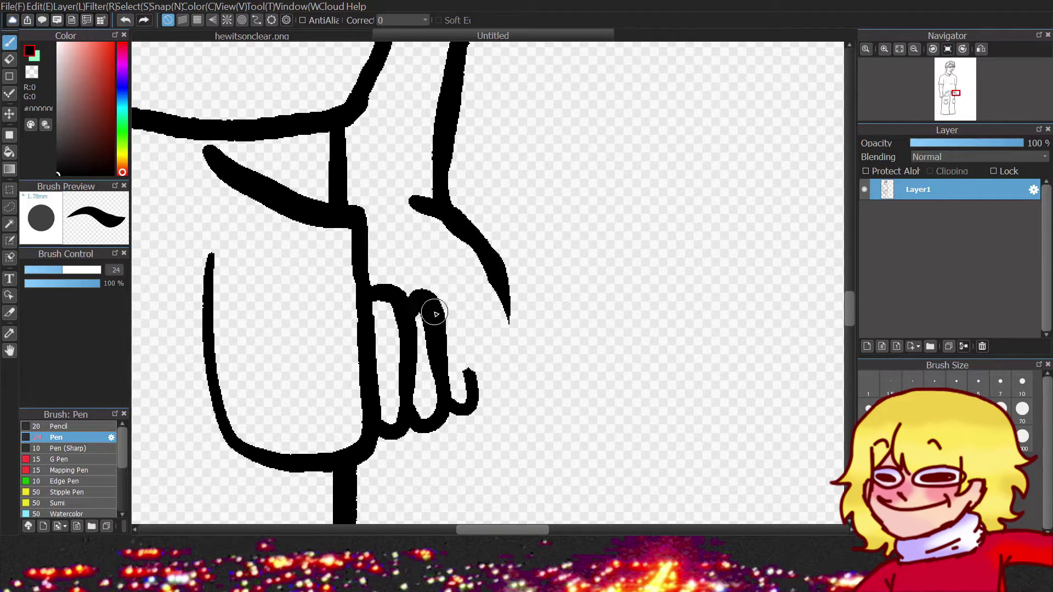
{"action": "key", "text": "ctrl+z"}
{"action": "key", "text": "ctrl+z"}
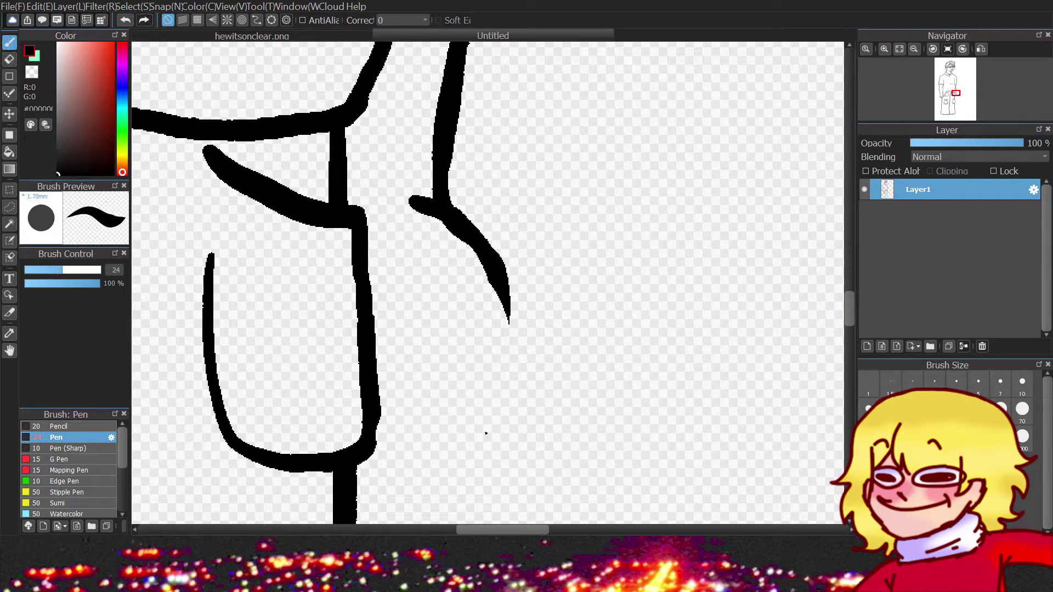
Redraw the far hand's thumb as a long tapered shape pointing down and away from the trousers.
{"action": "left_click_drag", "start_coordinate": [444, 284], "coordinate": [510, 316]}
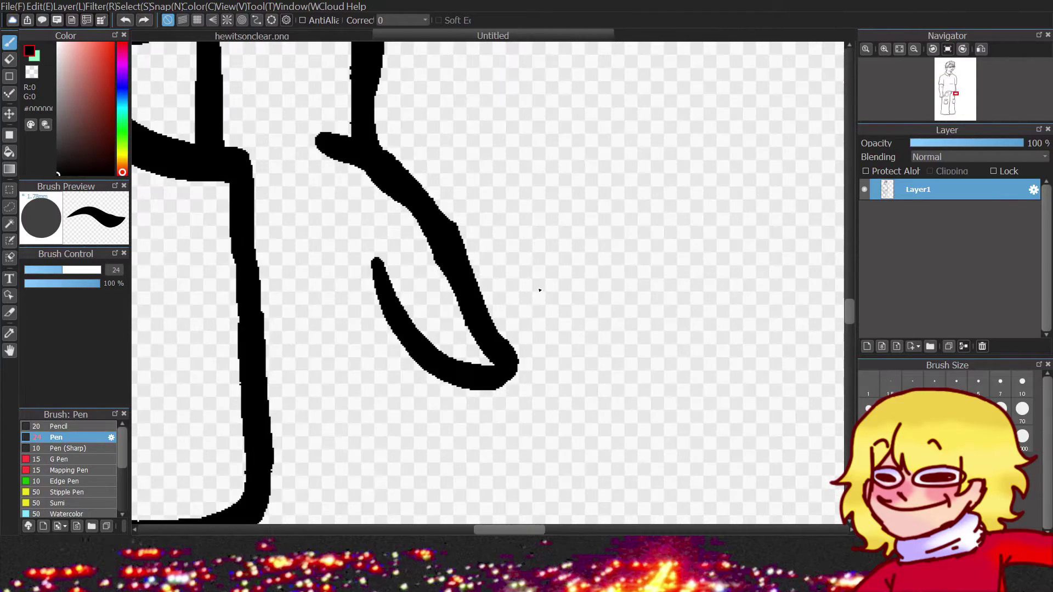
{"action": "key", "text": "ctrl+z"}
{"action": "left_click_drag", "start_coordinate": [395, 317], "coordinate": [501, 423]}
{"action": "key", "text": "ctrl+z"}
{"action": "left_click_drag", "start_coordinate": [355, 237], "coordinate": [531, 395]}
Draw long fingers for the far hand, hanging down between the thumb and the front pocket.
{"action": "left_click_drag", "start_coordinate": [518, 224], "coordinate": [526, 383]}
{"action": "left_click_drag", "start_coordinate": [472, 258], "coordinate": [548, 373]}
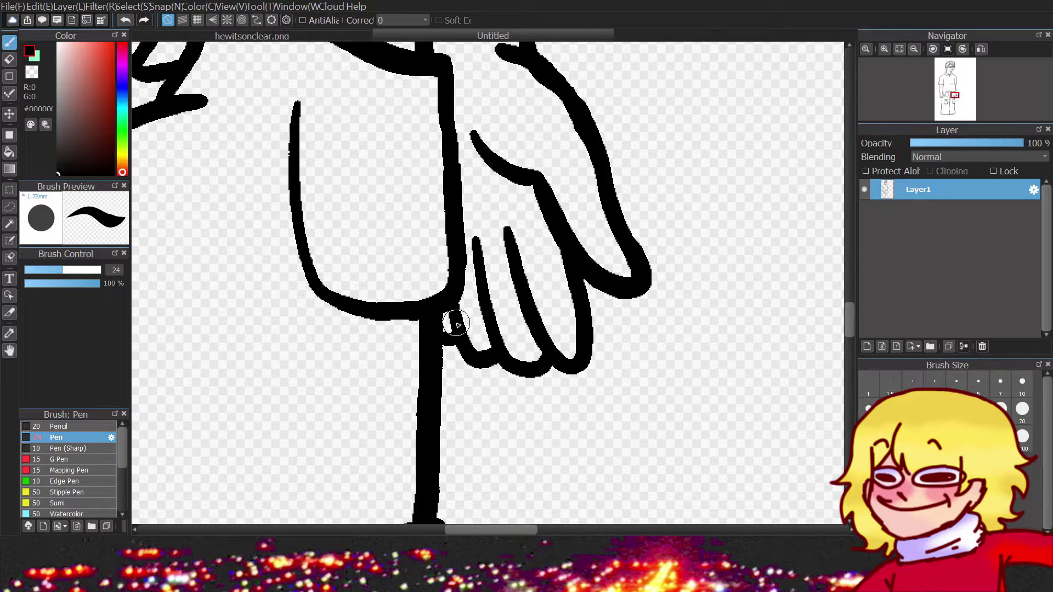
{"action": "key", "text": "ctrl+z"}
{"action": "left_click_drag", "start_coordinate": [419, 340], "coordinate": [409, 369]}
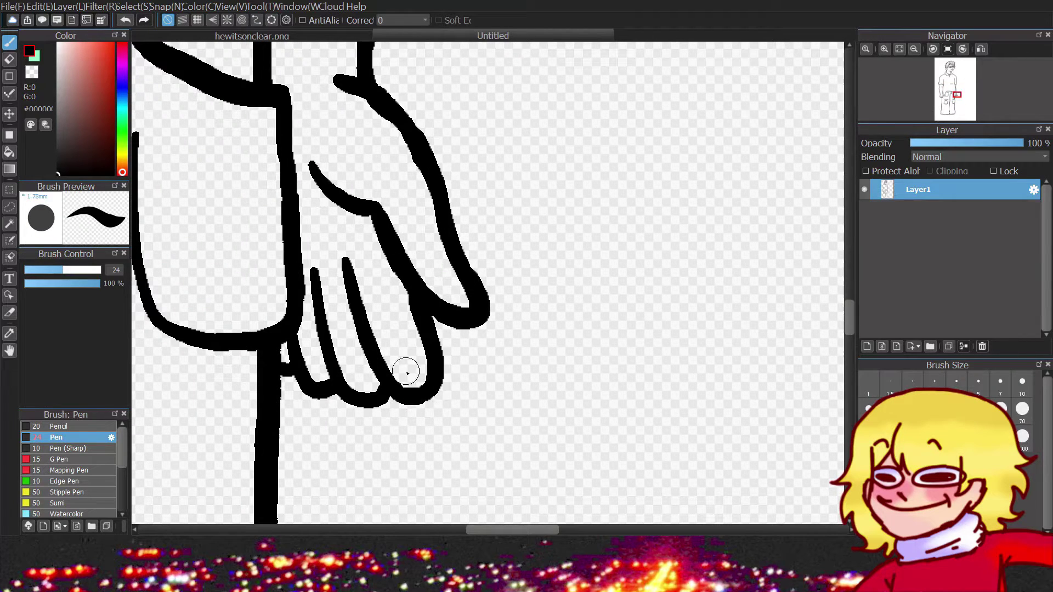
{"action": "scroll", "coordinate": [501, 348], "scroll_direction": "up", "scroll_amount": 3}
{"action": "mouse_move", "coordinate": [264, 126]}
{"action": "left_mouse_down"}
{"action": "mouse_move", "coordinate": [345, 306]}
{"action": "mouse_move", "coordinate": [340, 384]}
{"action": "left_mouse_up"}
{"action": "key", "text": "ctrl+z"}
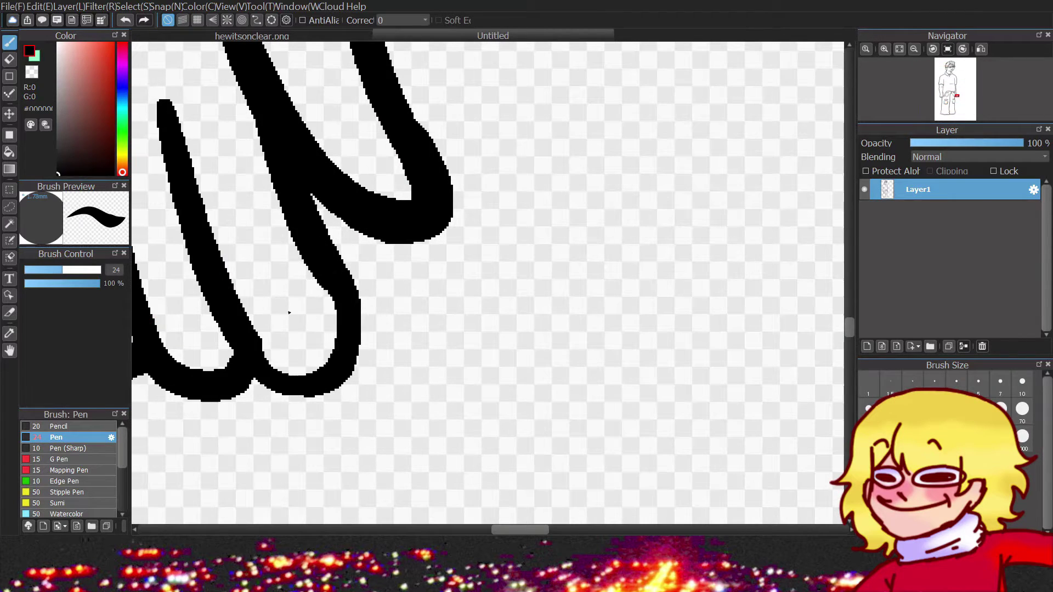
{"action": "scroll", "coordinate": [335, 360], "scroll_direction": "down", "scroll_amount": 2}
{"action": "scroll", "coordinate": [376, 301], "scroll_direction": "up", "scroll_amount": 2}
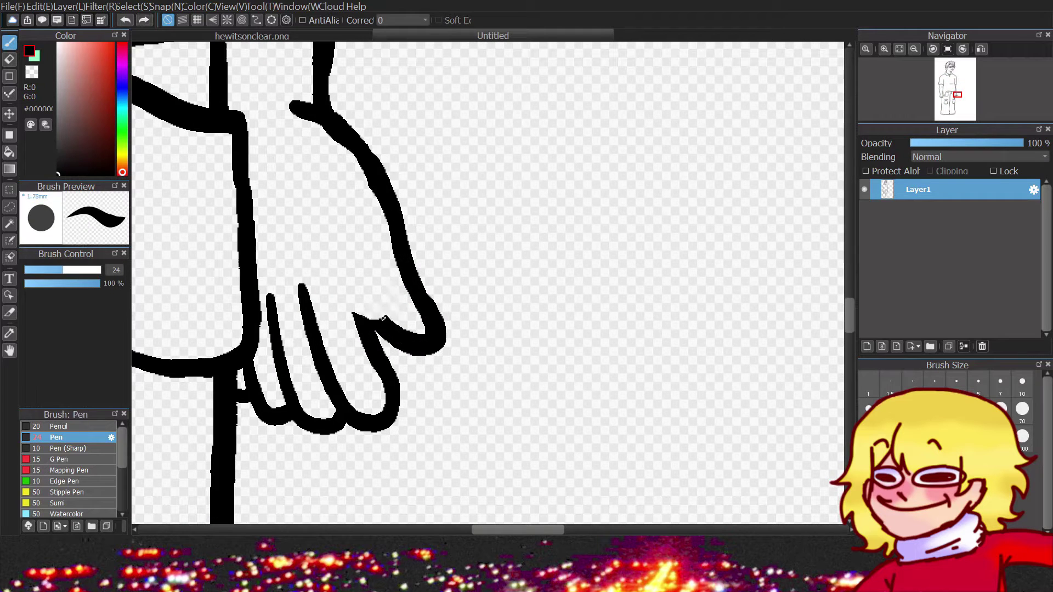
Erase the far hand's long thumb and try redrawing it rounded, curling in toward the fingers with a palm crease.
{"action": "key", "text": "e"}
{"action": "left_click_drag", "start_coordinate": [362, 149], "coordinate": [340, 129]}
{"action": "key", "text": "b"}
{"action": "left_click_drag", "start_coordinate": [329, 110], "coordinate": [442, 215]}
{"action": "key", "text": "ctrl+z"}
{"action": "left_click_drag", "start_coordinate": [329, 109], "coordinate": [445, 214]}
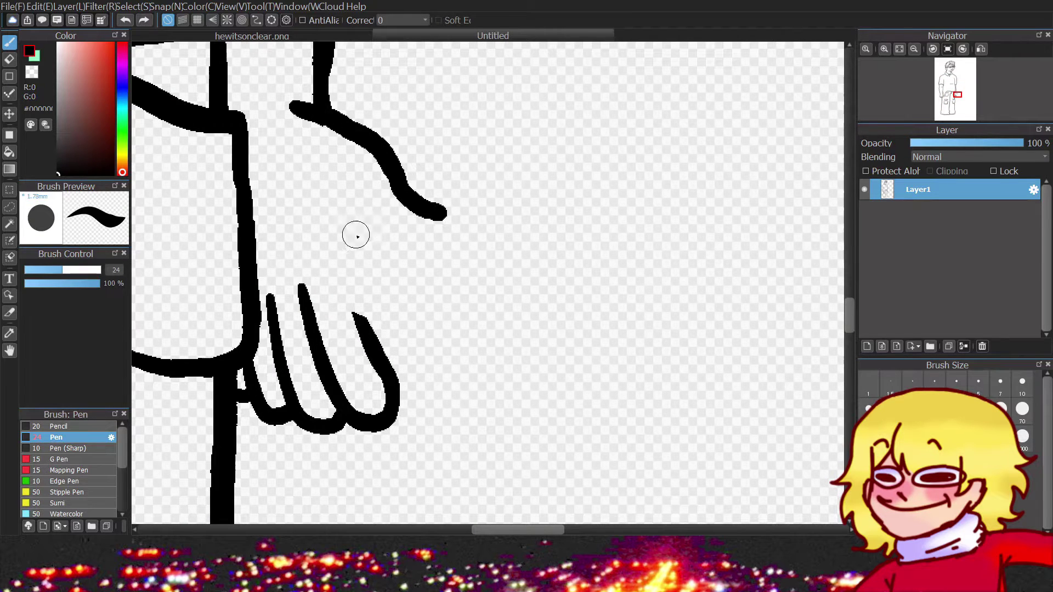
{"action": "left_click_drag", "start_coordinate": [278, 193], "coordinate": [372, 244]}
{"action": "mouse_move", "coordinate": [365, 244]}
{"action": "left_mouse_down"}
{"action": "mouse_move", "coordinate": [458, 207]}
{"action": "mouse_move", "coordinate": [418, 259]}
{"action": "mouse_move", "coordinate": [446, 193]}
{"action": "mouse_move", "coordinate": [384, 313]}
{"action": "mouse_move", "coordinate": [361, 332]}
{"action": "left_mouse_up"}
{"action": "key", "text": "ctrl+z"}
{"action": "key", "text": "ctrl+z"}
{"action": "key", "text": "ctrl+z"}
{"action": "key", "text": "ctrl+z"}
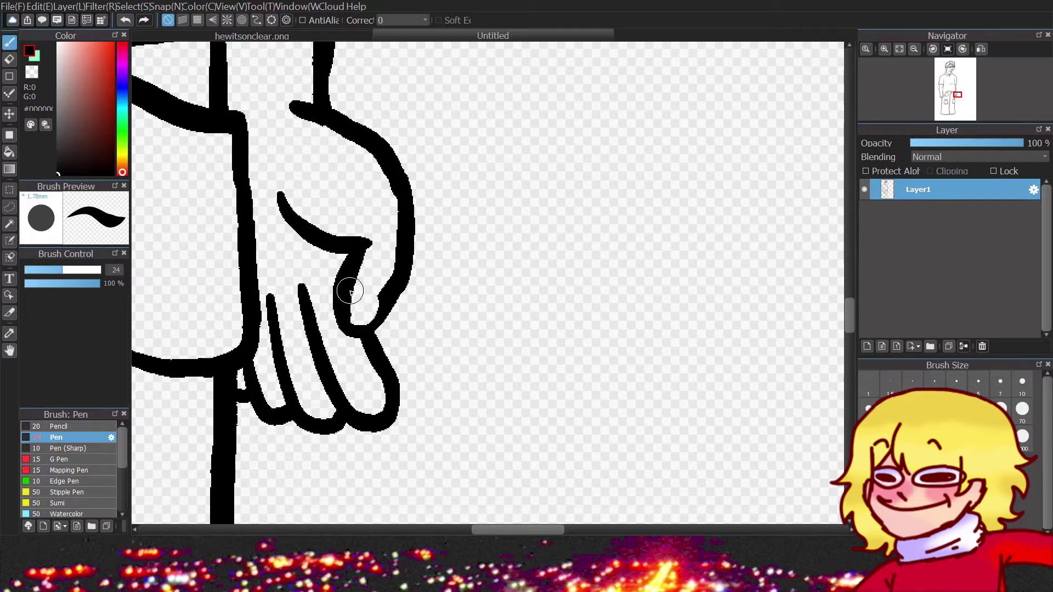
Erase the far hand's thumb and fingers down to the short line just below the wrist.
{"action": "mouse_move", "coordinate": [358, 237]}
{"action": "left_mouse_down"}
{"action": "mouse_move", "coordinate": [403, 266]}
{"action": "mouse_move", "coordinate": [403, 296]}
{"action": "mouse_move", "coordinate": [438, 291]}
{"action": "mouse_move", "coordinate": [333, 216]}
{"action": "mouse_move", "coordinate": [336, 125]}
{"action": "left_mouse_up"}
{"action": "key", "text": "e"}
{"action": "key", "text": "b"}
{"action": "left_click_drag", "start_coordinate": [365, 291], "coordinate": [352, 340]}
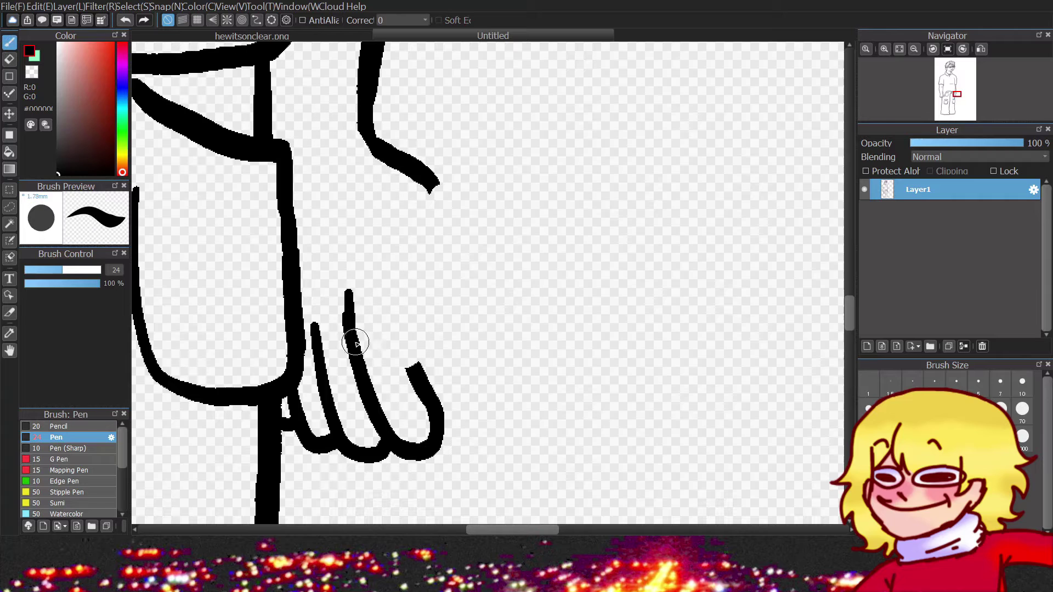
{"action": "key", "text": "ctrl+z"}
{"action": "left_click_drag", "start_coordinate": [433, 190], "coordinate": [458, 275]}
{"action": "key", "text": "ctrl+z"}
{"action": "key", "text": "e"}
{"action": "mouse_move", "coordinate": [417, 307]}
{"action": "left_mouse_down"}
{"action": "mouse_move", "coordinate": [300, 409]}
{"action": "mouse_move", "coordinate": [439, 417]}
{"action": "left_mouse_up"}
{"action": "key", "text": "b"}
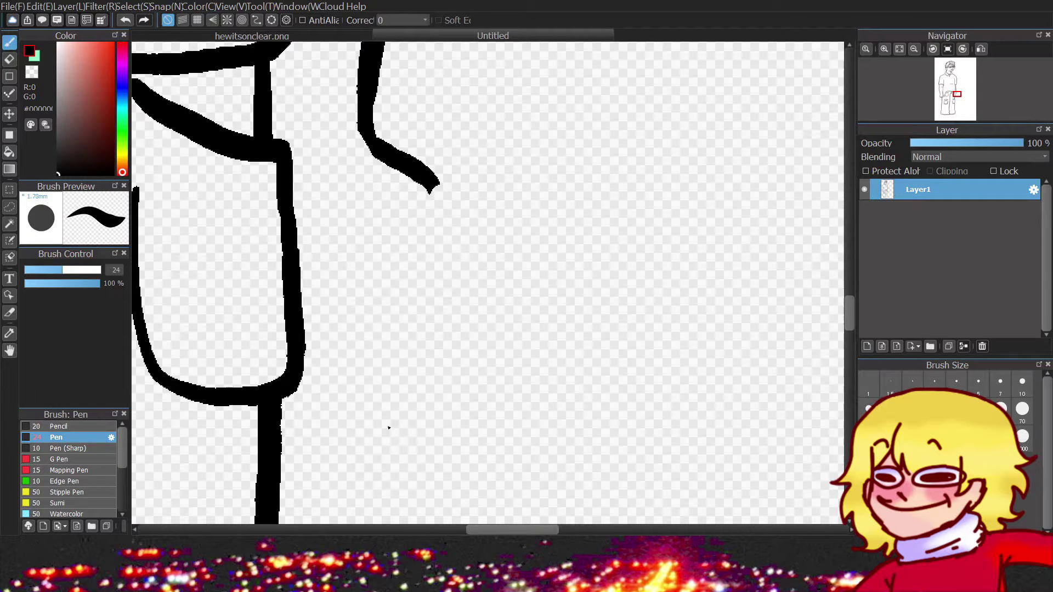
{"action": "mouse_move", "coordinate": [307, 379]}
{"action": "left_mouse_down"}
{"action": "mouse_move", "coordinate": [321, 305]}
{"action": "mouse_move", "coordinate": [393, 350]}
{"action": "mouse_move", "coordinate": [348, 268]}
{"action": "left_mouse_up"}
{"action": "left_click_drag", "start_coordinate": [406, 293], "coordinate": [379, 378]}
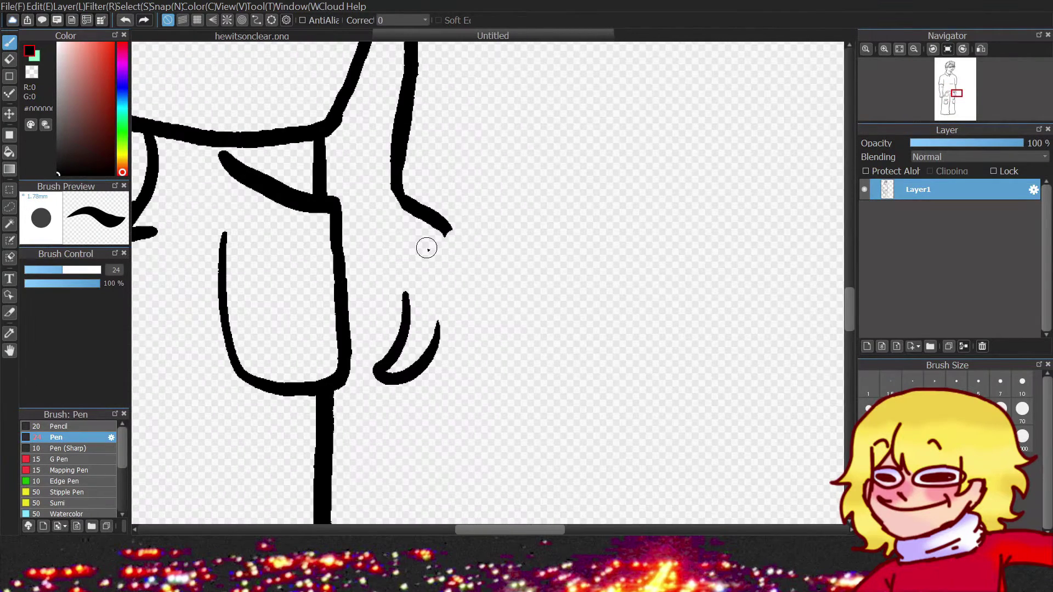
{"action": "key", "text": "ctrl+z"}
{"action": "key", "text": "ctrl+z"}
{"action": "left_click_drag", "start_coordinate": [419, 282], "coordinate": [378, 378]}
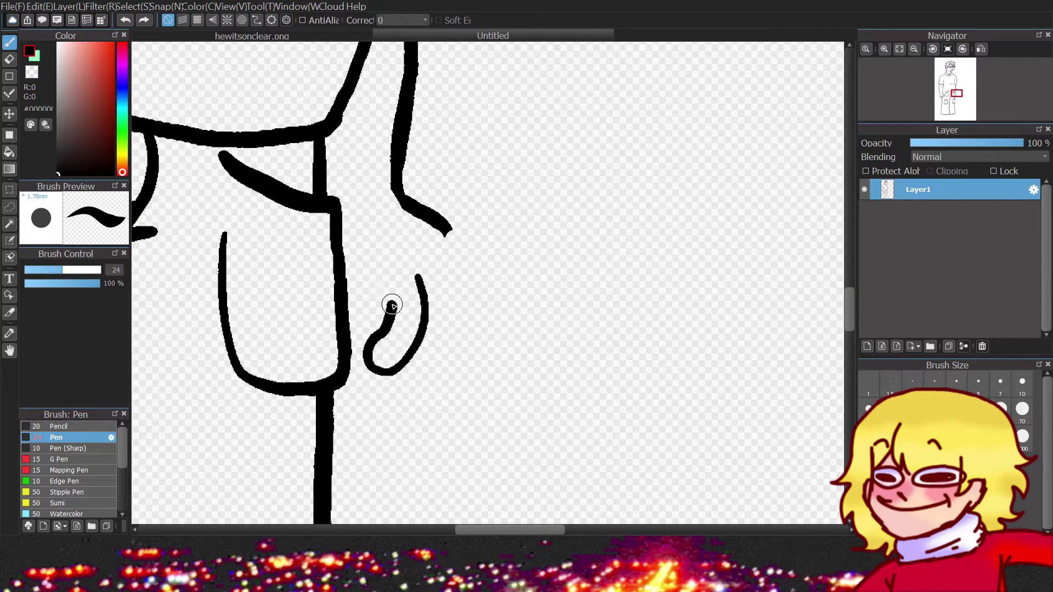
{"action": "key", "text": "ctrl+z"}
{"action": "mouse_move", "coordinate": [419, 263]}
{"action": "left_mouse_down"}
{"action": "mouse_move", "coordinate": [376, 361]}
{"action": "mouse_move", "coordinate": [399, 372]}
{"action": "left_mouse_up"}
{"action": "key", "text": "ctrl+z"}
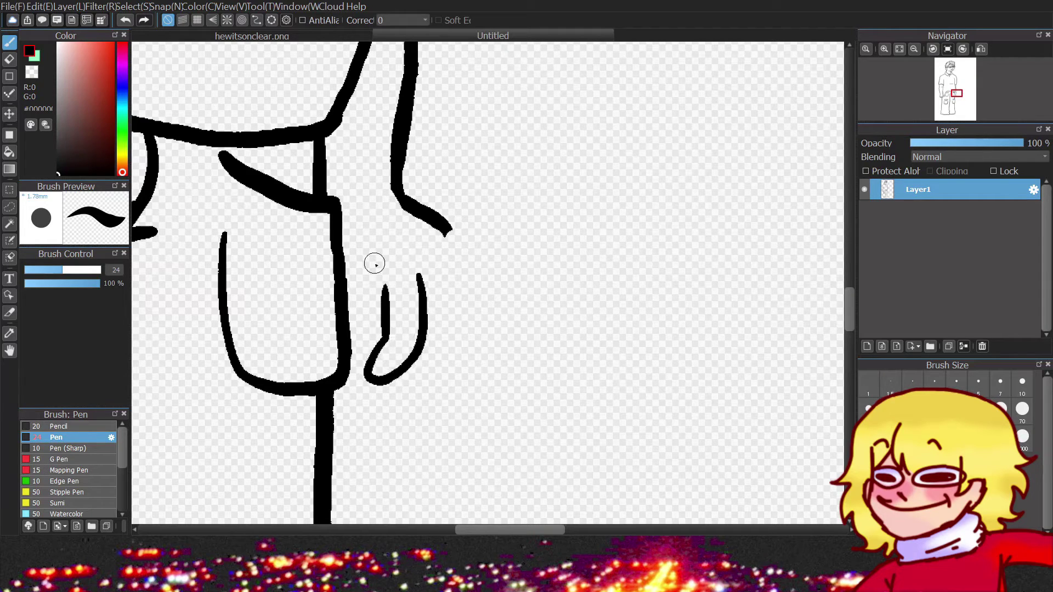
{"action": "key", "text": "ctrl+z"}
Draw the far hand's tapered outer edge from the wrist and an oval curled finger beside the front pocket.
{"action": "scroll", "coordinate": [442, 276], "scroll_direction": "up", "scroll_amount": 5}
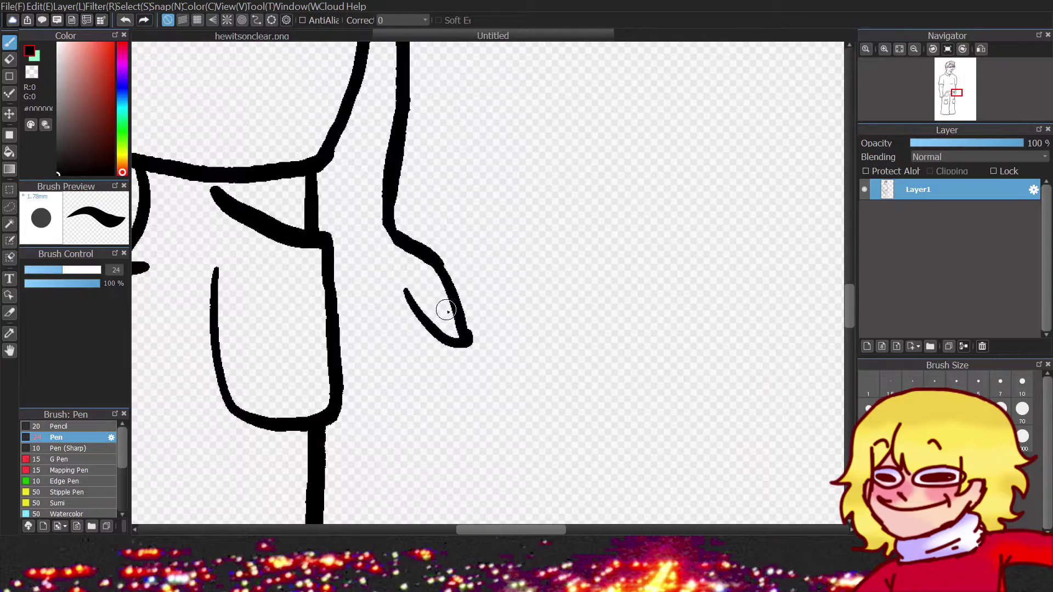
{"action": "left_click_drag", "start_coordinate": [458, 341], "coordinate": [400, 275]}
{"action": "scroll", "coordinate": [400, 275], "scroll_direction": "down", "scroll_amount": 2}
{"action": "scroll", "coordinate": [453, 282], "scroll_direction": "up", "scroll_amount": 2}
{"action": "left_click_drag", "start_coordinate": [450, 218], "coordinate": [417, 252]}
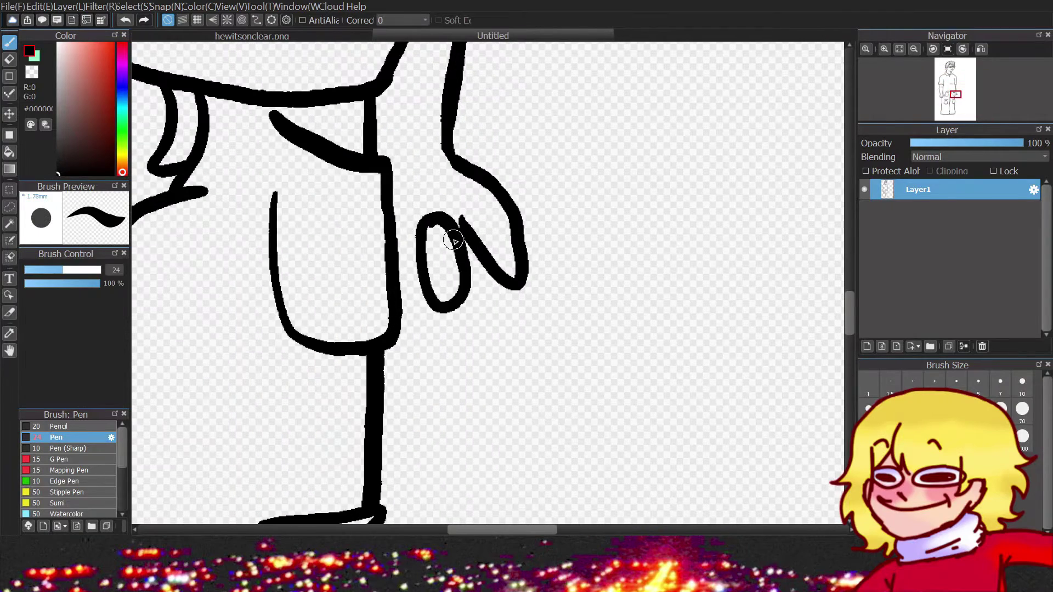
{"action": "scroll", "coordinate": [419, 274], "scroll_direction": "up", "scroll_amount": 3}
{"action": "key", "text": "ctrl+z"}
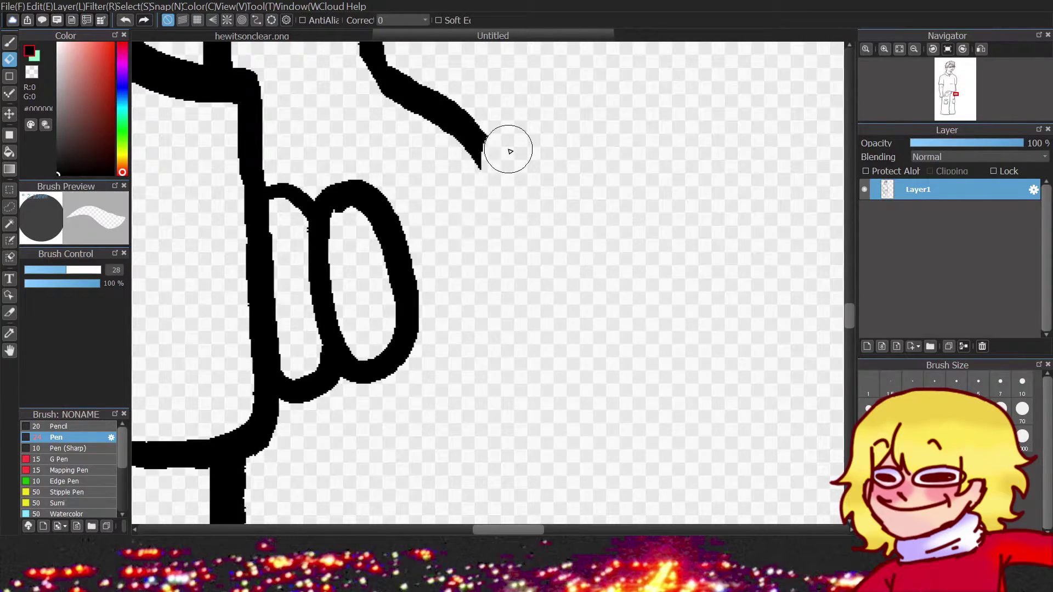
Rework the outer edge of the far hand from the wrist down beside the curled fingers at the pocket.
{"action": "key", "text": "ctrl+z"}
{"action": "mouse_move", "coordinate": [365, 48]}
{"action": "left_mouse_down"}
{"action": "mouse_move", "coordinate": [376, 59]}
{"action": "mouse_move", "coordinate": [390, 189]}
{"action": "mouse_move", "coordinate": [359, 269]}
{"action": "mouse_move", "coordinate": [423, 242]}
{"action": "left_mouse_up"}
{"action": "key", "text": "ctrl+z"}
{"action": "key", "text": "ctrl+z"}
{"action": "key", "text": "ctrl+z"}
{"action": "scroll", "coordinate": [423, 241], "scroll_direction": "down", "scroll_amount": 3}
{"action": "scroll", "coordinate": [288, 112], "scroll_direction": "up", "scroll_amount": 3}
{"action": "scroll", "coordinate": [479, 308], "scroll_direction": "down", "scroll_amount": 3}
{"action": "scroll", "coordinate": [412, 416], "scroll_direction": "down", "scroll_amount": 1}
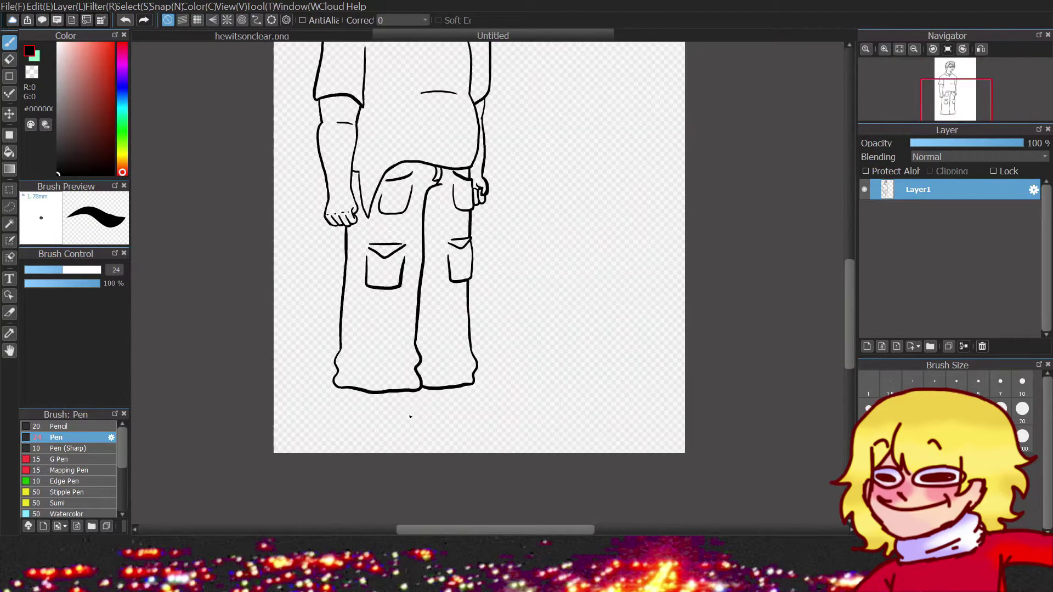
Draw the near shoe below the trouser hem as a rounded front view with curved sole lines and an angular toe cap.
{"action": "scroll", "coordinate": [263, 351], "scroll_direction": "up", "scroll_amount": 2}
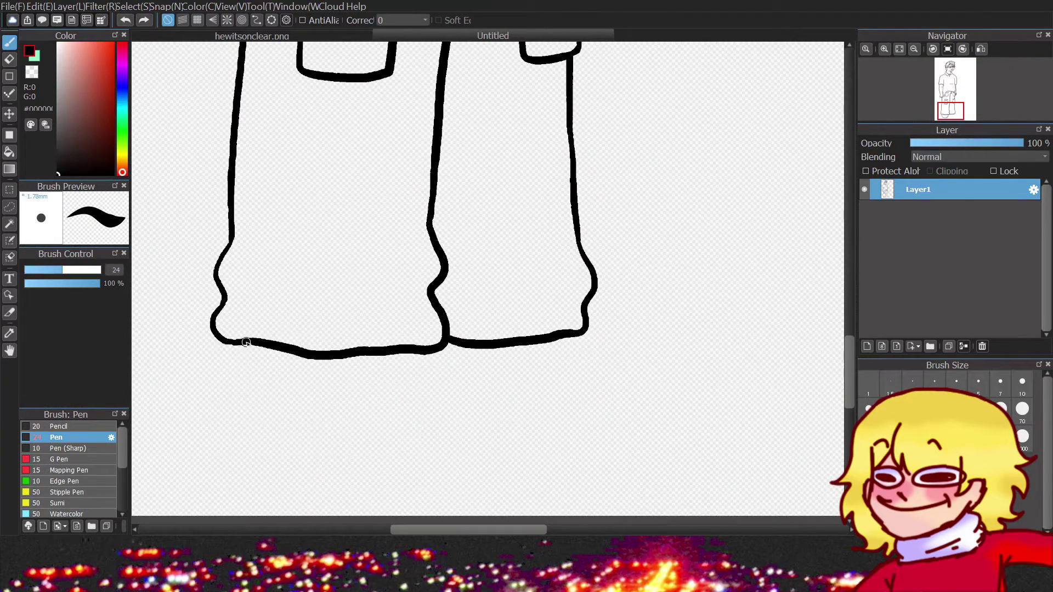
{"action": "scroll", "coordinate": [244, 364], "scroll_direction": "up", "scroll_amount": 3}
{"action": "left_click_drag", "start_coordinate": [595, 307], "coordinate": [498, 400]}
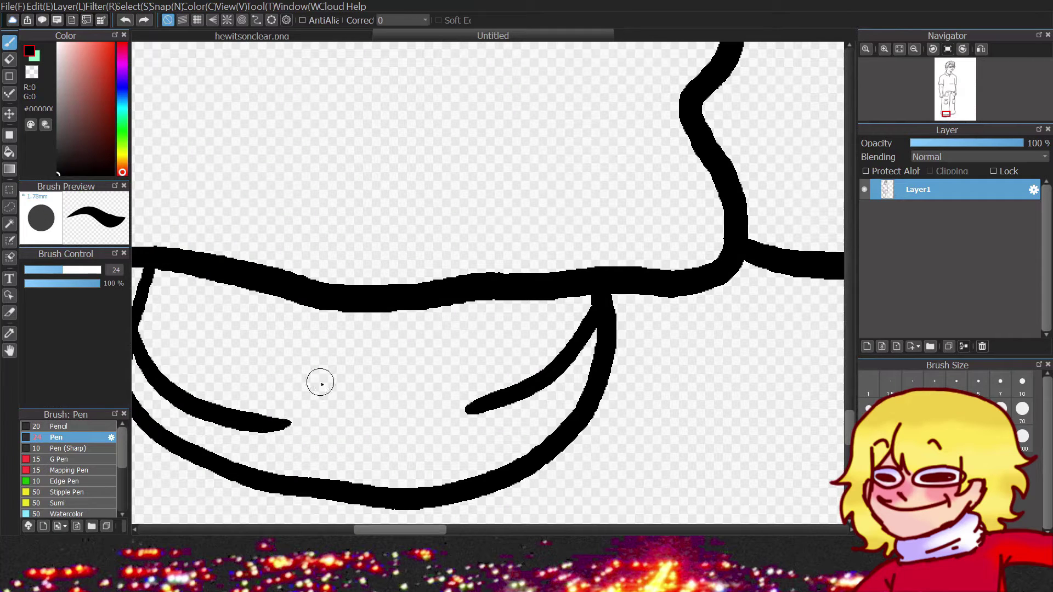
{"action": "mouse_move", "coordinate": [236, 460]}
{"action": "left_mouse_down"}
{"action": "mouse_move", "coordinate": [472, 413]}
{"action": "mouse_move", "coordinate": [542, 453]}
{"action": "left_mouse_up"}
{"action": "scroll", "coordinate": [543, 453], "scroll_direction": "down", "scroll_amount": 3}
{"action": "scroll", "coordinate": [351, 362], "scroll_direction": "up", "scroll_amount": 3}
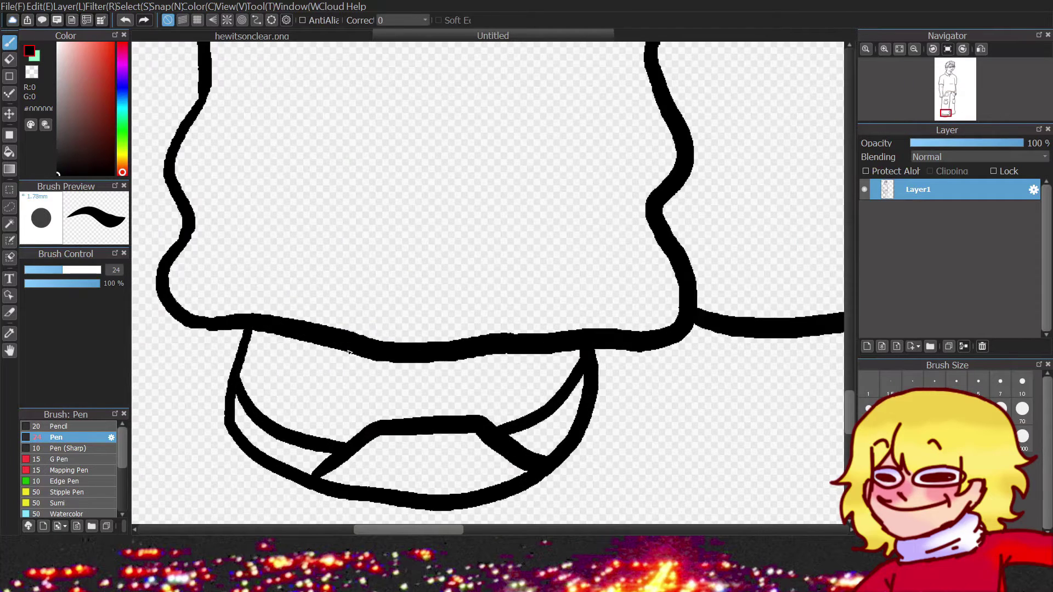
Erase and redraw the near shoe's inner side, joining it to the trouser hem.
{"action": "key", "text": "e"}
{"action": "left_click_drag", "start_coordinate": [582, 384], "coordinate": [599, 396]}
{"action": "key", "text": "b"}
{"action": "mouse_move", "coordinate": [581, 345]}
{"action": "left_mouse_down"}
{"action": "mouse_move", "coordinate": [569, 376]}
{"action": "mouse_move", "coordinate": [589, 416]}
{"action": "left_mouse_up"}
Erase the near shoe's outer side and redraw it as a rounder curve from the hem down to the sole.
{"action": "scroll", "coordinate": [571, 406], "scroll_direction": "down", "scroll_amount": 4}
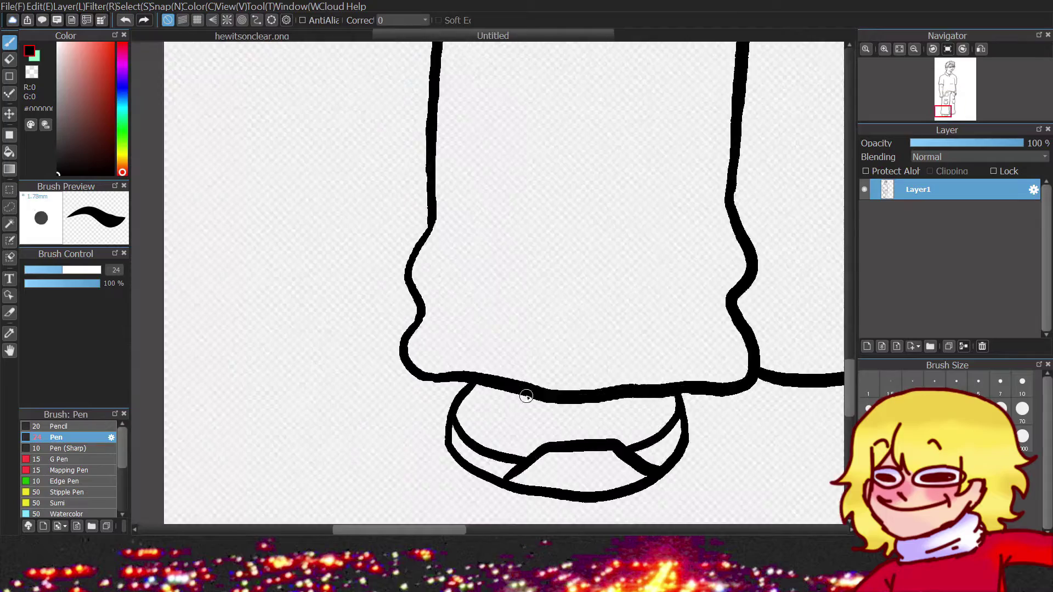
{"action": "scroll", "coordinate": [484, 422], "scroll_direction": "up", "scroll_amount": 4}
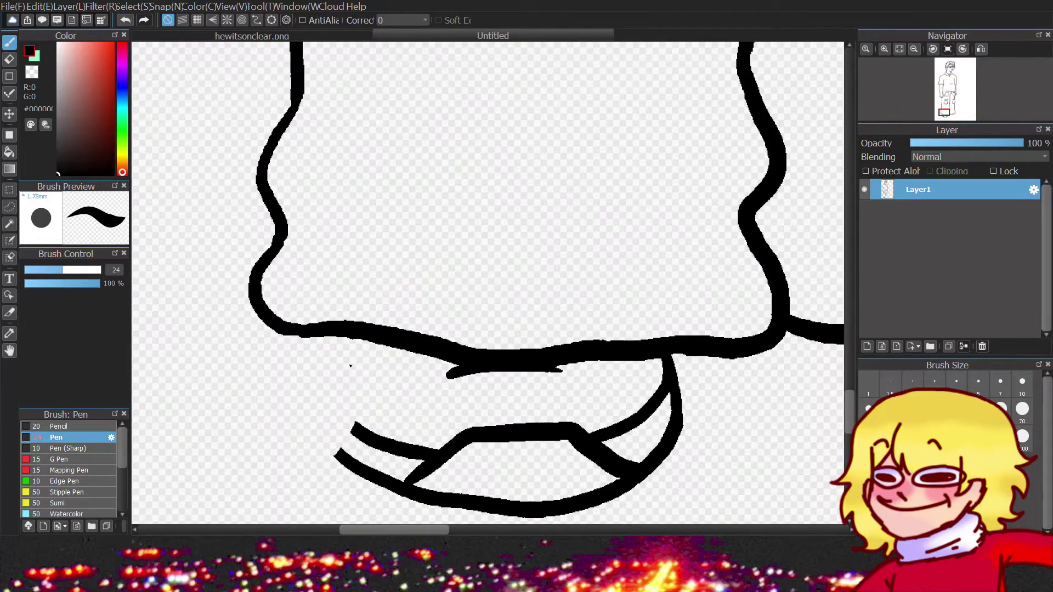
{"action": "key", "text": "ctrl+z"}
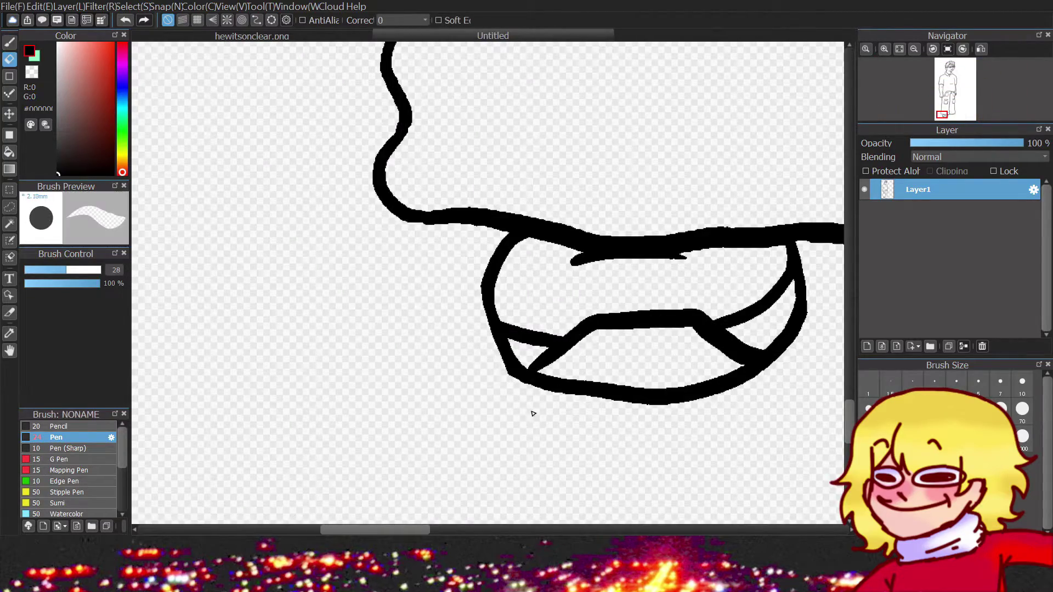
{"action": "scroll", "coordinate": [385, 437], "scroll_direction": "down", "scroll_amount": 3}
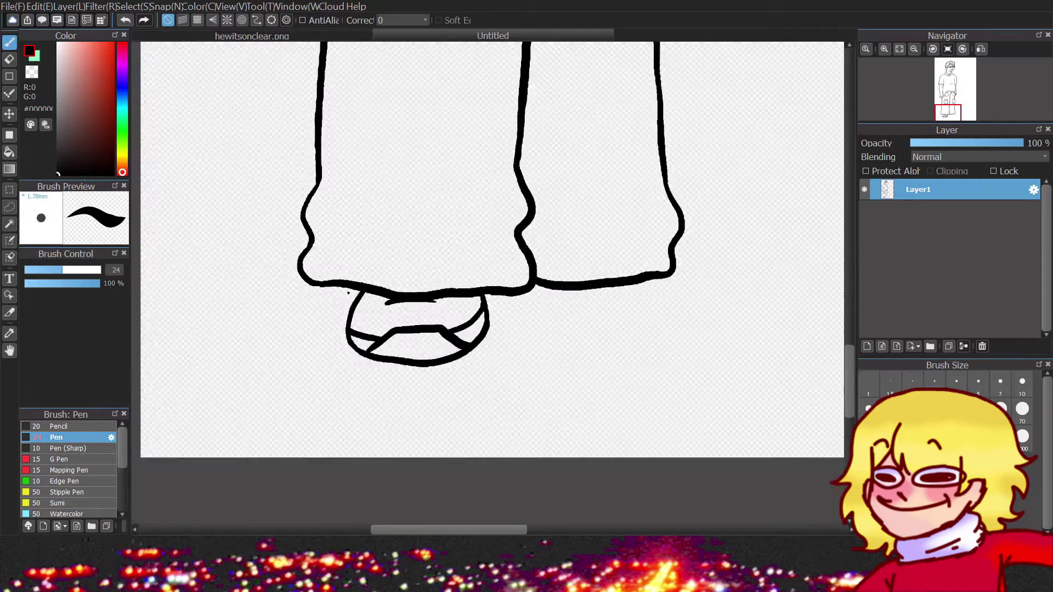
Replace the near trouser leg's wavy outer cuff with a longer flared edge that curls in beside the shoe.
{"action": "scroll", "coordinate": [362, 292], "scroll_direction": "up", "scroll_amount": 5}
{"action": "scroll", "coordinate": [382, 359], "scroll_direction": "down", "scroll_amount": 7}
{"action": "scroll", "coordinate": [382, 360], "scroll_direction": "up", "scroll_amount": 5}
{"action": "key", "text": "ctrl+z"}
{"action": "key", "text": "ctrl+z"}
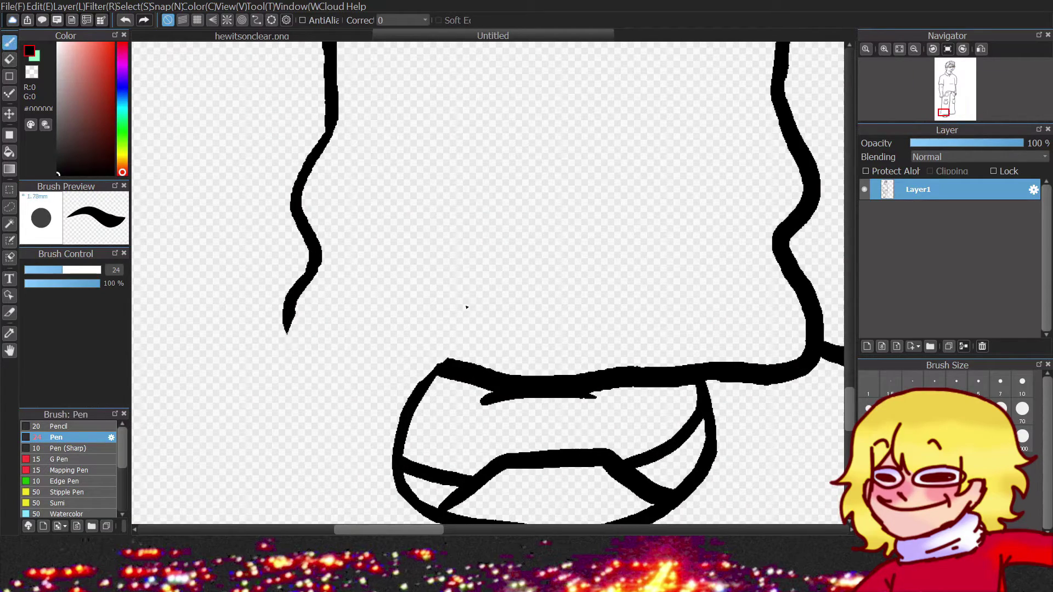
{"action": "left_click_drag", "start_coordinate": [312, 242], "coordinate": [381, 418]}
{"action": "scroll", "coordinate": [390, 465], "scroll_direction": "up", "scroll_amount": 2}
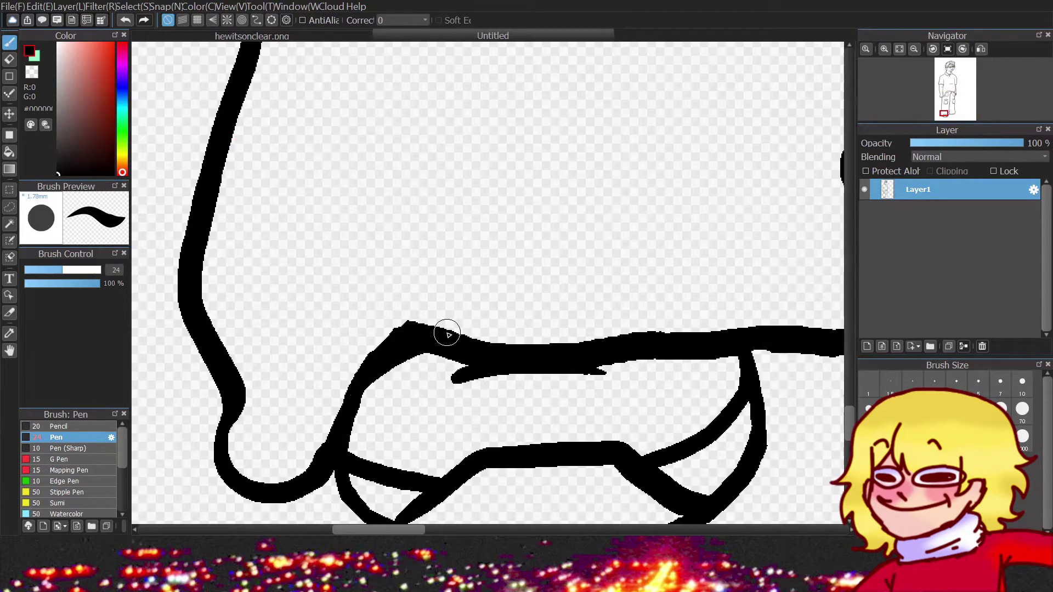
Erase the angular hem above the near shoe and redraw it as a smooth arch down to the outer cuff.
{"action": "key", "text": "e"}
{"action": "left_click_drag", "start_coordinate": [441, 329], "coordinate": [353, 413]}
{"action": "key", "text": "b"}
{"action": "left_click_drag", "start_coordinate": [335, 457], "coordinate": [437, 369]}
{"action": "scroll", "coordinate": [437, 369], "scroll_direction": "up", "scroll_amount": 2}
{"action": "scroll", "coordinate": [242, 434], "scroll_direction": "down", "scroll_amount": 2}
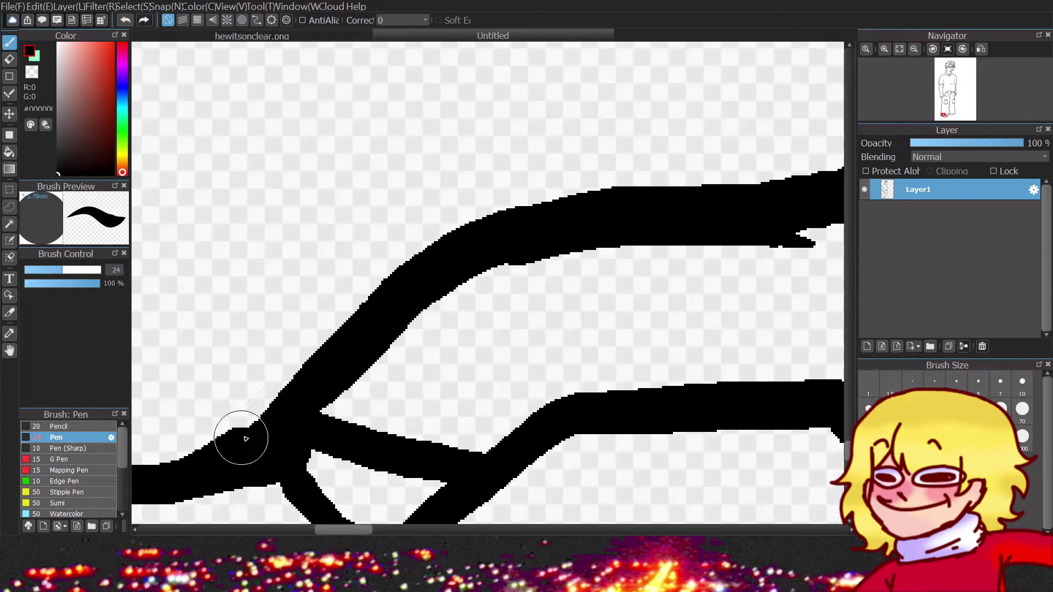
{"action": "scroll", "coordinate": [462, 353], "scroll_direction": "down", "scroll_amount": 3}
{"action": "scroll", "coordinate": [219, 249], "scroll_direction": "up", "scroll_amount": 3}
{"action": "scroll", "coordinate": [477, 324], "scroll_direction": "down", "scroll_amount": 3}
{"action": "scroll", "coordinate": [478, 324], "scroll_direction": "up", "scroll_amount": 2}
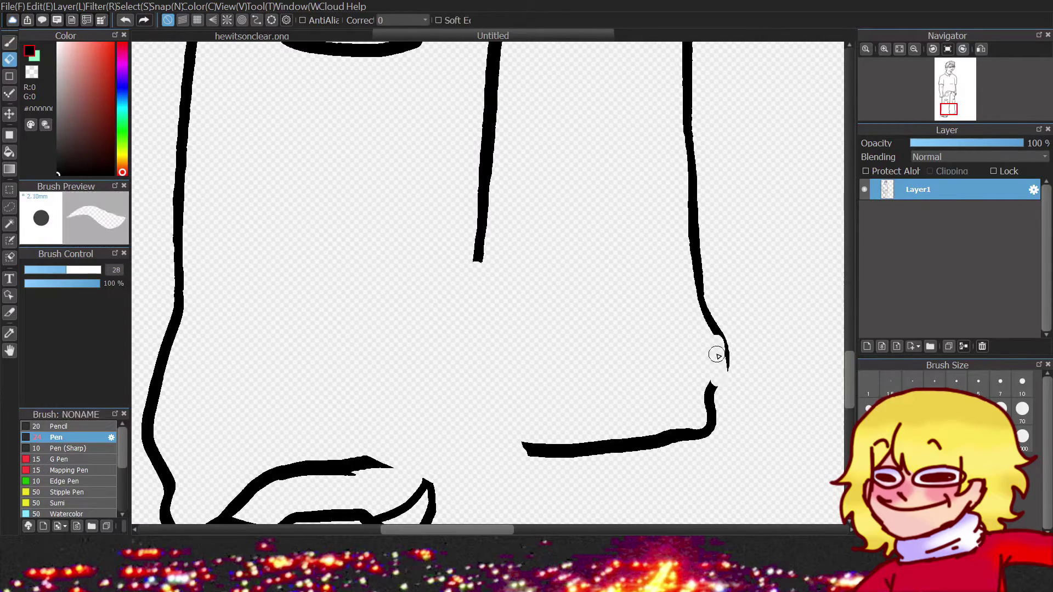
Redraw the line between the trouser legs as a smooth flared edge and connect its cuff to the near shoe.
{"action": "key", "text": "ctrl+z"}
{"action": "left_click_drag", "start_coordinate": [516, 175], "coordinate": [517, 423]}
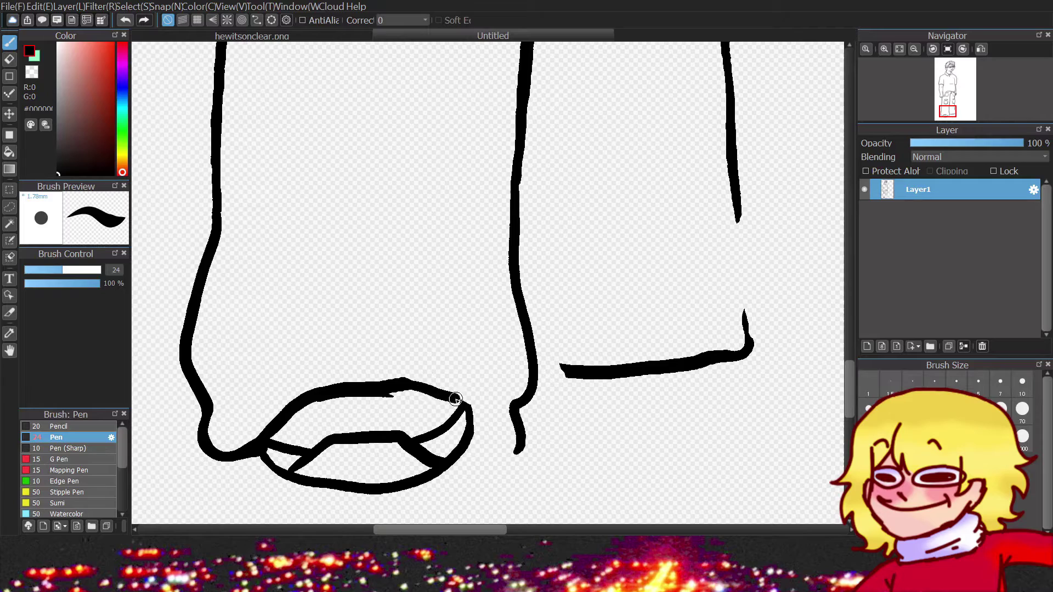
{"action": "scroll", "coordinate": [475, 405], "scroll_direction": "up", "scroll_amount": 2}
{"action": "key", "text": "ctrl+z"}
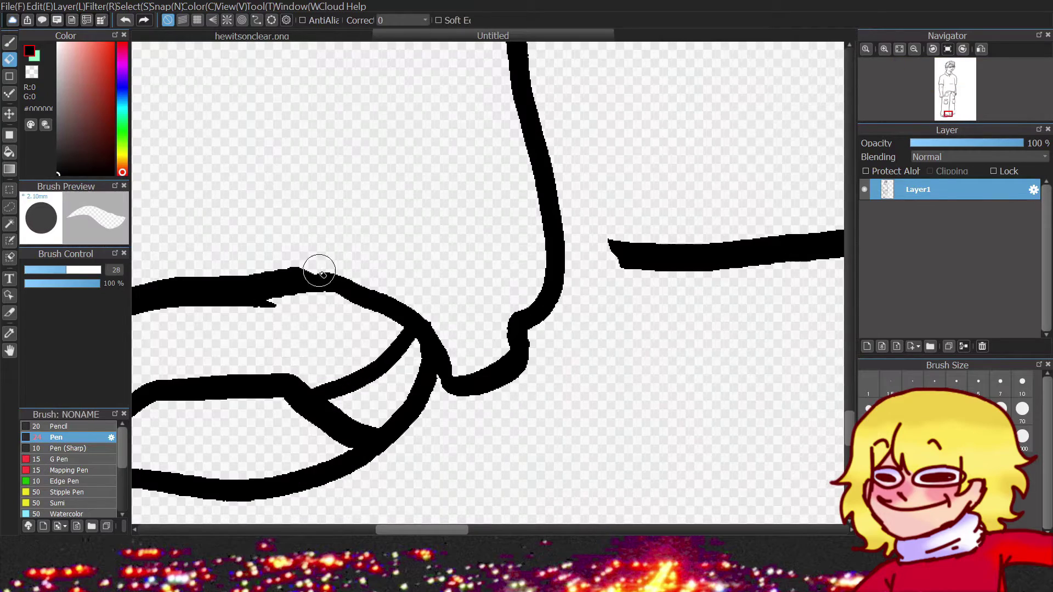
{"action": "scroll", "coordinate": [317, 270], "scroll_direction": "down", "scroll_amount": 3}
{"action": "scroll", "coordinate": [306, 301], "scroll_direction": "up", "scroll_amount": 3}
{"action": "scroll", "coordinate": [358, 336], "scroll_direction": "down", "scroll_amount": 2}
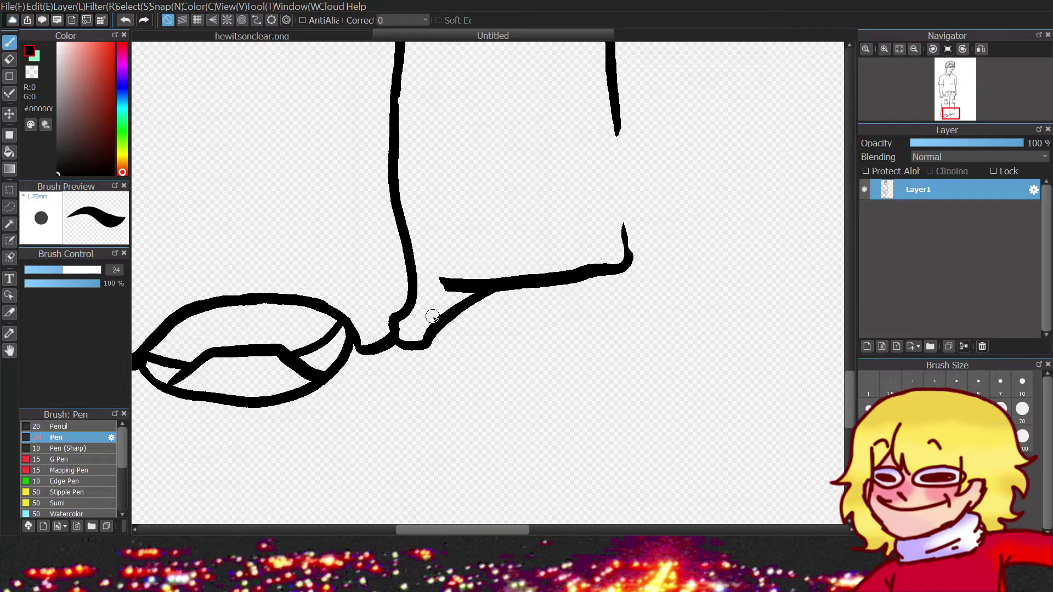
Erase the leftover hem end and the old outer corner of the far trouser leg.
{"action": "key", "text": "e"}
{"action": "left_click_drag", "start_coordinate": [441, 282], "coordinate": [478, 277]}
{"action": "key", "text": "b"}
{"action": "left_click_drag", "start_coordinate": [614, 131], "coordinate": [616, 216]}
{"action": "key", "text": "e"}
{"action": "mouse_move", "coordinate": [622, 175]}
{"action": "left_mouse_down"}
{"action": "mouse_move", "coordinate": [627, 235]}
{"action": "mouse_move", "coordinate": [573, 263]}
{"action": "left_mouse_up"}
{"action": "key", "text": "b"}
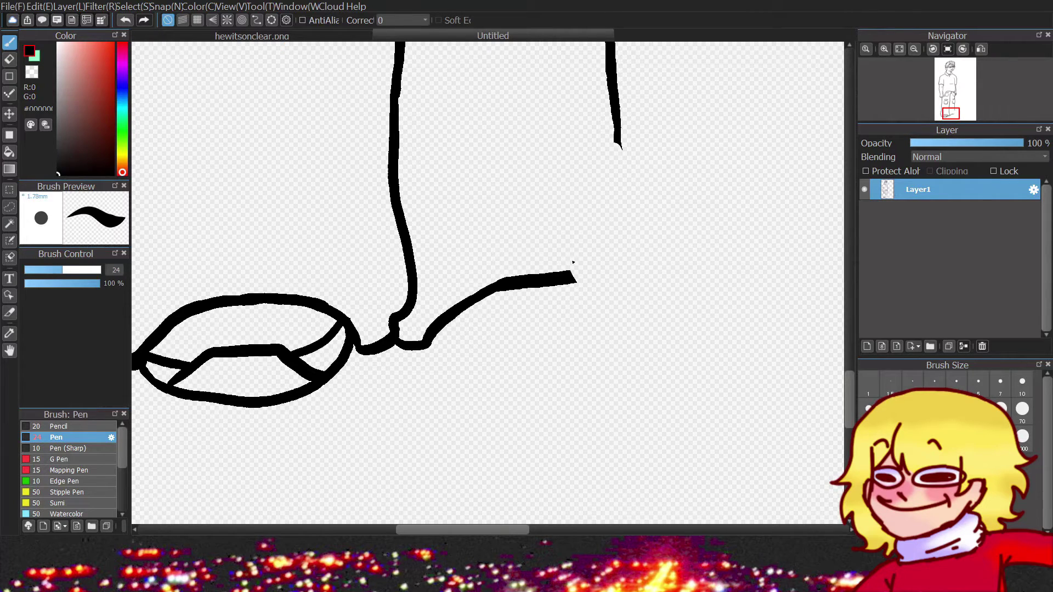
{"action": "mouse_move", "coordinate": [449, 329]}
{"action": "left_mouse_down"}
{"action": "mouse_move", "coordinate": [288, 363]}
{"action": "mouse_move", "coordinate": [482, 298]}
{"action": "mouse_move", "coordinate": [388, 351]}
{"action": "left_mouse_up"}
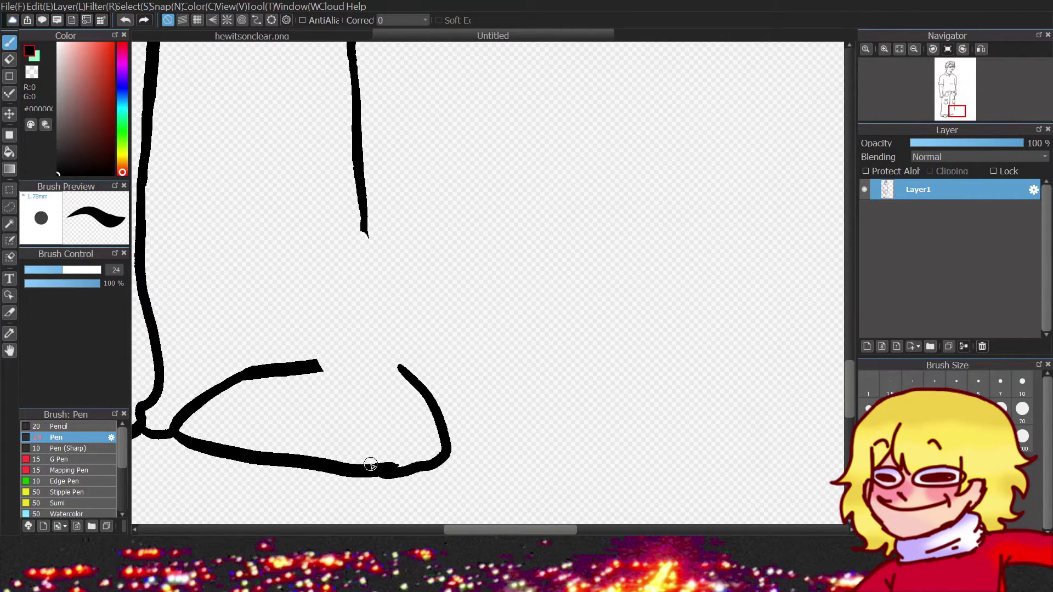
{"action": "key", "text": "ctrl+z"}
{"action": "left_click_drag", "start_coordinate": [173, 433], "coordinate": [260, 483]}
{"action": "key", "text": "ctrl+z"}
{"action": "left_click_drag", "start_coordinate": [347, 487], "coordinate": [433, 379]}
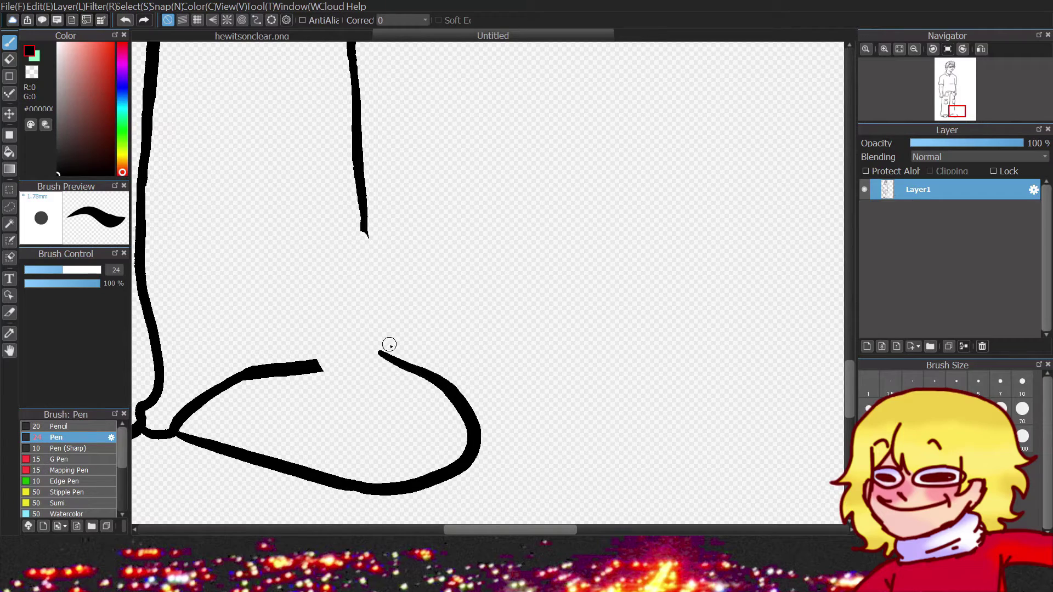
{"action": "key", "text": "ctrl+z"}
{"action": "key", "text": "ctrl+z"}
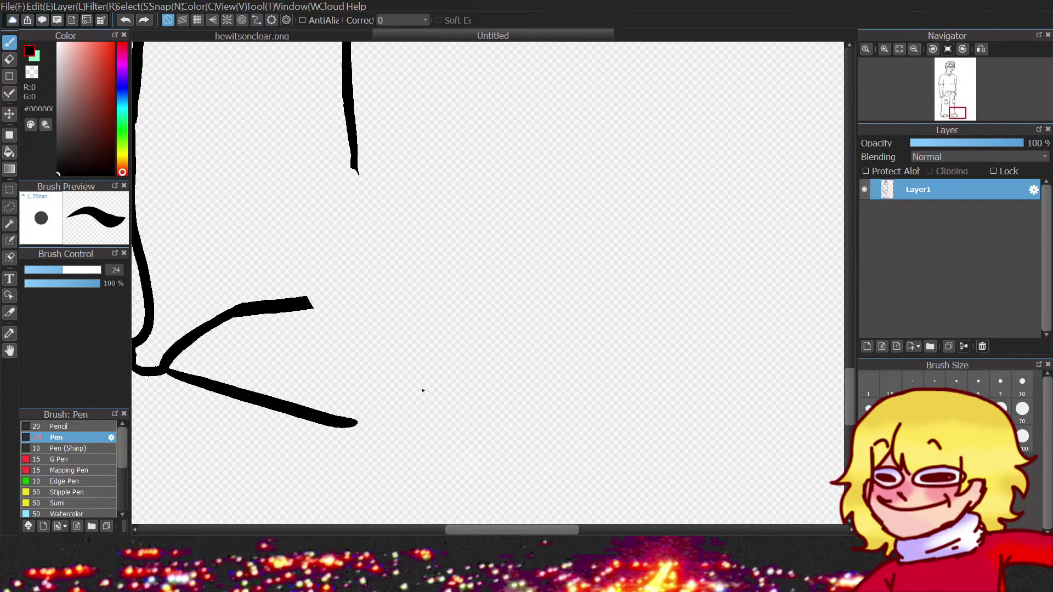
Draw the far shoe with a flat sole and rounded toe, and extend the trouser leg's outer line down towards it.
{"action": "left_click_drag", "start_coordinate": [230, 395], "coordinate": [394, 369]}
{"action": "mouse_move", "coordinate": [332, 409]}
{"action": "left_mouse_down"}
{"action": "mouse_move", "coordinate": [587, 420]}
{"action": "mouse_move", "coordinate": [473, 411]}
{"action": "left_mouse_up"}
{"action": "mouse_move", "coordinate": [438, 340]}
{"action": "left_mouse_down"}
{"action": "mouse_move", "coordinate": [433, 427]}
{"action": "mouse_move", "coordinate": [395, 242]}
{"action": "left_mouse_up"}
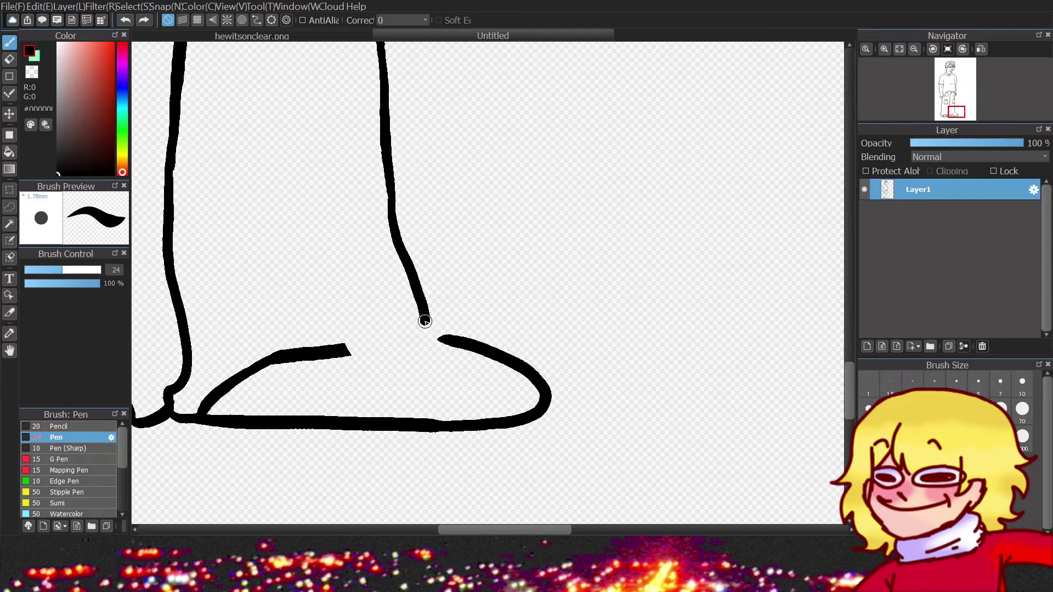
{"action": "scroll", "coordinate": [373, 345], "scroll_direction": "down", "scroll_amount": 3}
{"action": "scroll", "coordinate": [418, 354], "scroll_direction": "up", "scroll_amount": 4}
Smooth the far trouser hem into one even line running along the top of the shoe.
{"action": "key", "text": "e"}
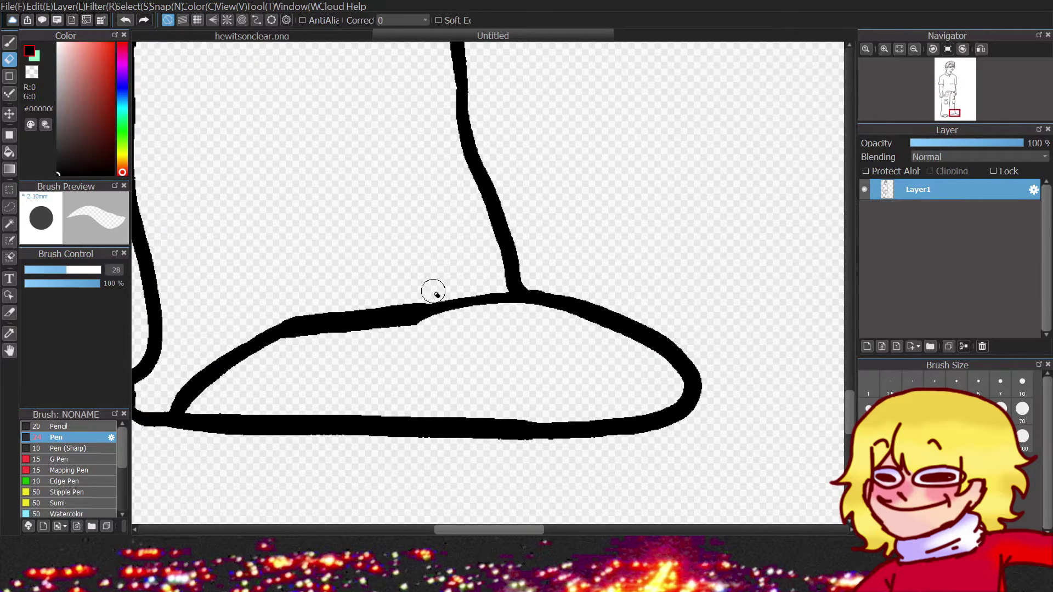
{"action": "key", "text": "p"}
{"action": "mouse_move", "coordinate": [436, 295]}
{"action": "left_mouse_down"}
{"action": "mouse_move", "coordinate": [312, 318]}
{"action": "mouse_move", "coordinate": [232, 356]}
{"action": "mouse_move", "coordinate": [431, 306]}
{"action": "left_mouse_up"}
{"action": "key", "text": "ctrl+z"}
{"action": "left_click_drag", "start_coordinate": [244, 357], "coordinate": [464, 308]}
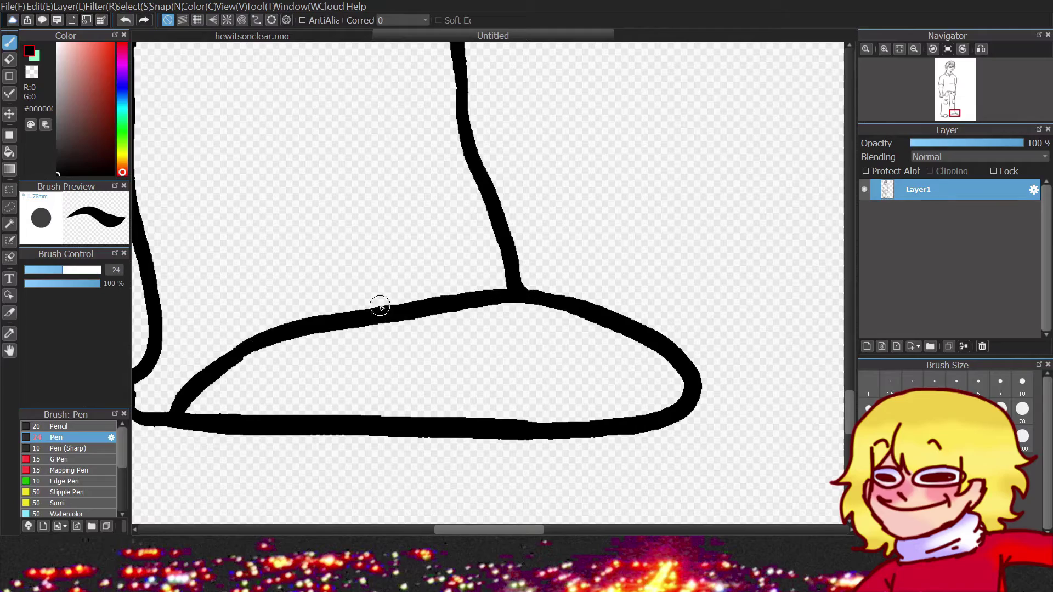
Draw an angled toe cap line across the front of the far shoe.
{"action": "scroll", "coordinate": [380, 306], "scroll_direction": "down", "scroll_amount": 3}
{"action": "scroll", "coordinate": [416, 307], "scroll_direction": "up", "scroll_amount": 3}
{"action": "mouse_move", "coordinate": [543, 366]}
{"action": "left_mouse_down"}
{"action": "mouse_move", "coordinate": [606, 285]}
{"action": "mouse_move", "coordinate": [650, 277]}
{"action": "left_mouse_up"}
{"action": "scroll", "coordinate": [434, 275], "scroll_direction": "down", "scroll_amount": 2}
{"action": "scroll", "coordinate": [435, 274], "scroll_direction": "up", "scroll_amount": 1}
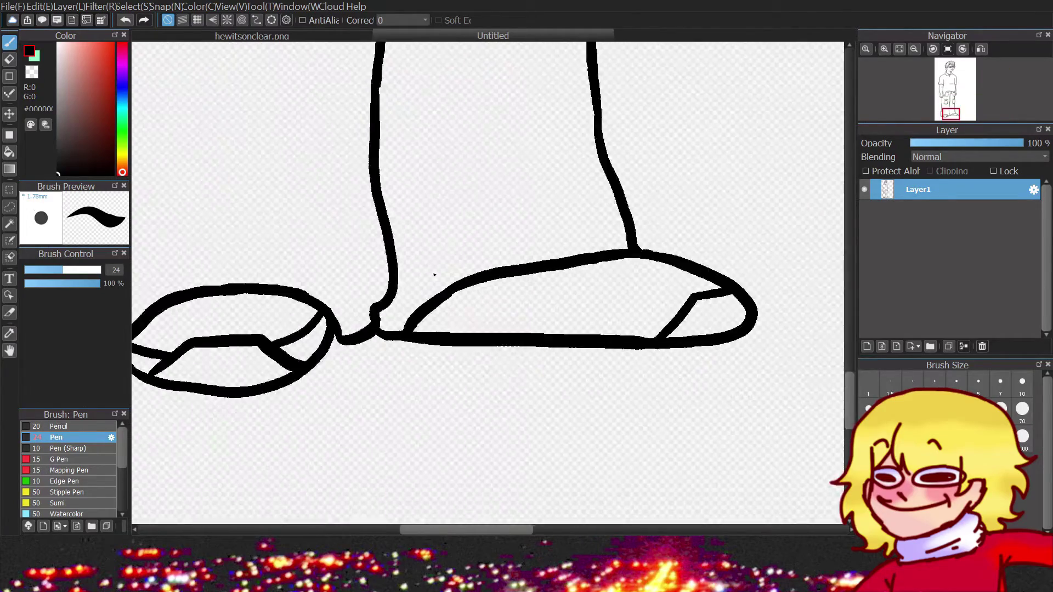
Draw a horizontal line along the far shoe from the heel to the toe cap to mark the thick sole.
{"action": "scroll", "coordinate": [434, 274], "scroll_direction": "up", "scroll_amount": 1}
{"action": "left_click_drag", "start_coordinate": [283, 354], "coordinate": [653, 341]}
{"action": "scroll", "coordinate": [653, 340], "scroll_direction": "down", "scroll_amount": 2}
{"action": "scroll", "coordinate": [500, 301], "scroll_direction": "up", "scroll_amount": 2}
{"action": "left_click_drag", "start_coordinate": [404, 357], "coordinate": [615, 329]}
{"action": "scroll", "coordinate": [616, 329], "scroll_direction": "down", "scroll_amount": 2}
{"action": "scroll", "coordinate": [592, 223], "scroll_direction": "up", "scroll_amount": 2}
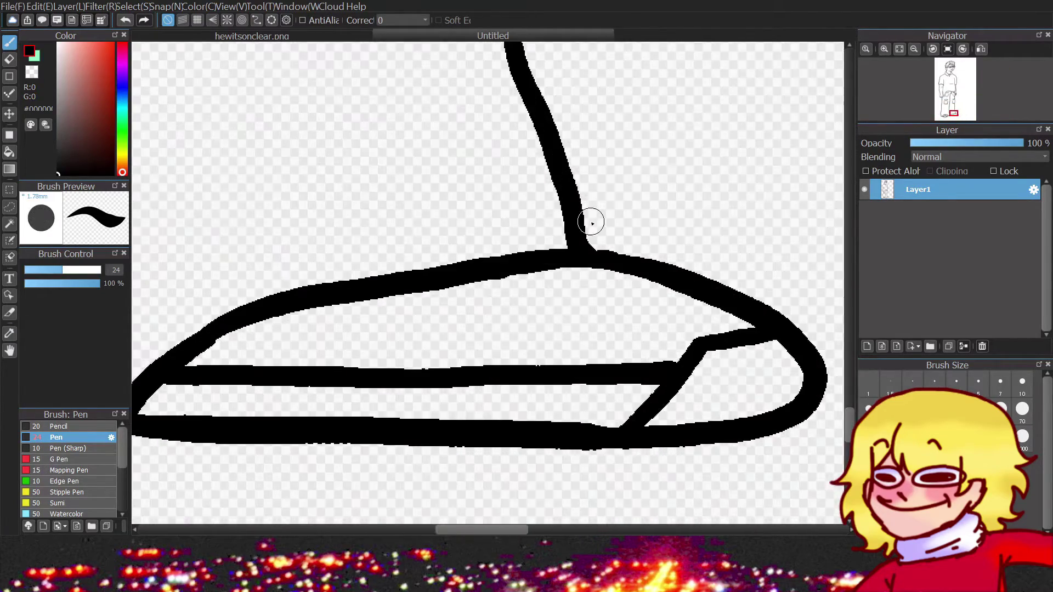
Reshape the far shoe's front with a blunter toe and a top line sloping down from the trouser hem to the toe cap.
{"action": "mouse_move", "coordinate": [810, 378]}
{"action": "left_mouse_down"}
{"action": "mouse_move", "coordinate": [741, 299]}
{"action": "mouse_move", "coordinate": [590, 255]}
{"action": "left_mouse_up"}
{"action": "scroll", "coordinate": [590, 255], "scroll_direction": "down", "scroll_amount": 2}
{"action": "scroll", "coordinate": [526, 305], "scroll_direction": "up", "scroll_amount": 2}
{"action": "left_click_drag", "start_coordinate": [513, 307], "coordinate": [603, 351]}
{"action": "left_click_drag", "start_coordinate": [359, 227], "coordinate": [543, 297]}
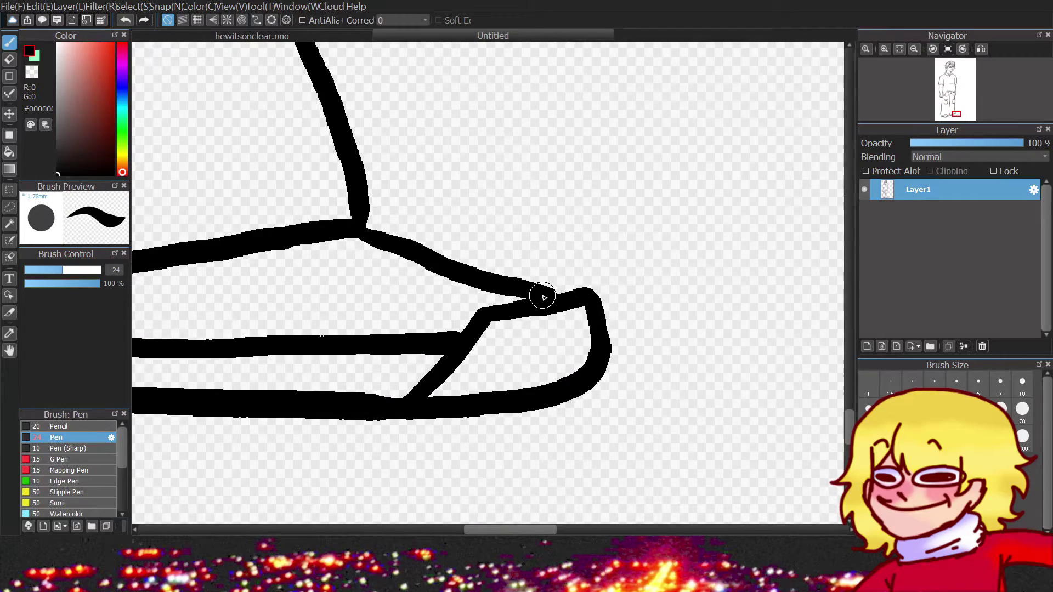
{"action": "scroll", "coordinate": [543, 297], "scroll_direction": "down", "scroll_amount": 1}
{"action": "left_click_drag", "start_coordinate": [309, 219], "coordinate": [623, 317]}
{"action": "scroll", "coordinate": [623, 317], "scroll_direction": "down", "scroll_amount": 1}
{"action": "left_click_drag", "start_coordinate": [347, 244], "coordinate": [593, 329]}
{"action": "scroll", "coordinate": [654, 284], "scroll_direction": "up", "scroll_amount": 1}
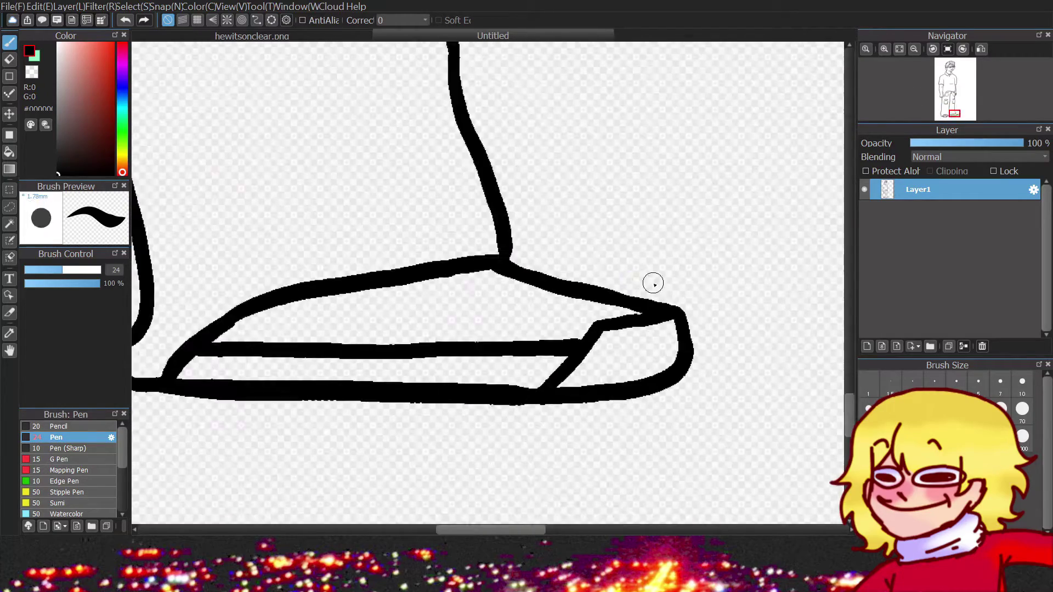
Add two short curved crease lines to the far shoe's upper just below the trouser hem.
{"action": "scroll", "coordinate": [653, 283], "scroll_direction": "up", "scroll_amount": 1}
{"action": "left_click_drag", "start_coordinate": [699, 293], "coordinate": [658, 327]}
{"action": "left_click_drag", "start_coordinate": [743, 307], "coordinate": [707, 340]}
{"action": "scroll", "coordinate": [625, 343], "scroll_direction": "down", "scroll_amount": 2}
{"action": "scroll", "coordinate": [625, 343], "scroll_direction": "up", "scroll_amount": 2}
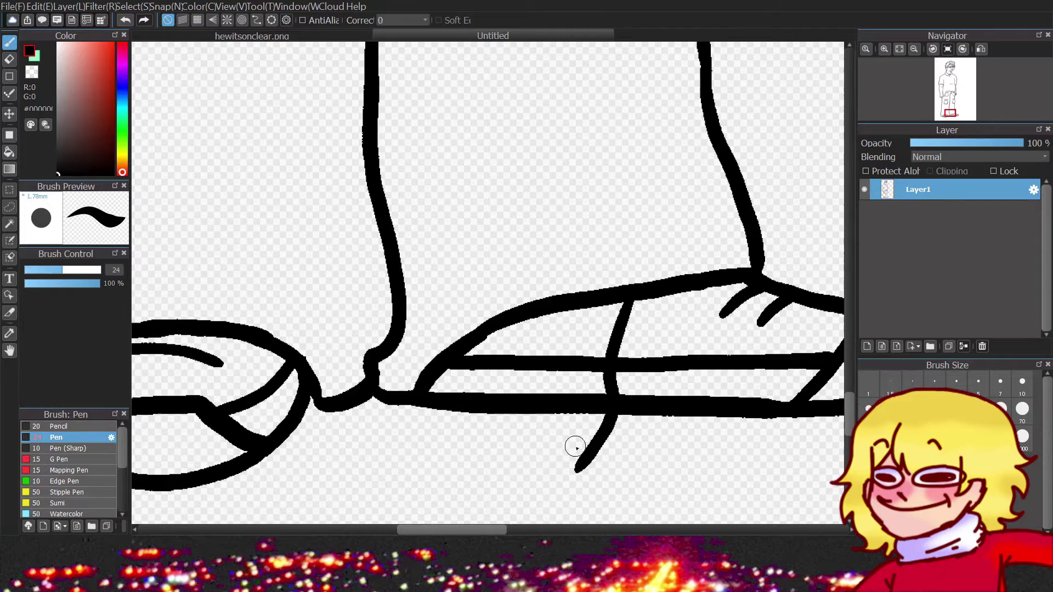
Outline the button placket below the shirt collar with two side lines and a thick bottom edge.
{"action": "scroll", "coordinate": [576, 446], "scroll_direction": "down", "scroll_amount": 3}
{"action": "scroll", "coordinate": [546, 295], "scroll_direction": "up", "scroll_amount": 1}
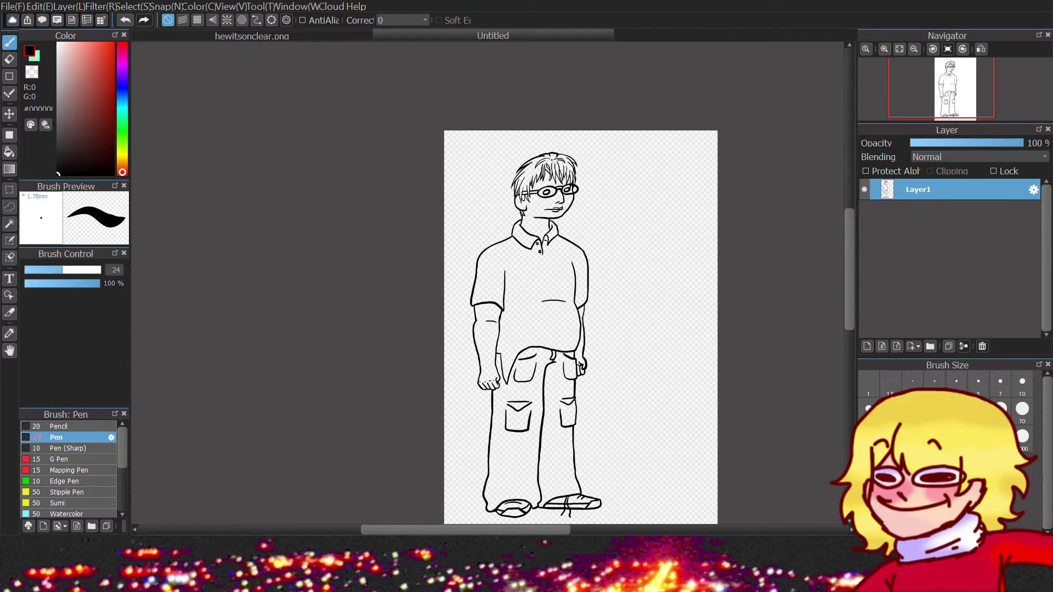
{"action": "scroll", "coordinate": [540, 241], "scroll_direction": "up", "scroll_amount": 6}
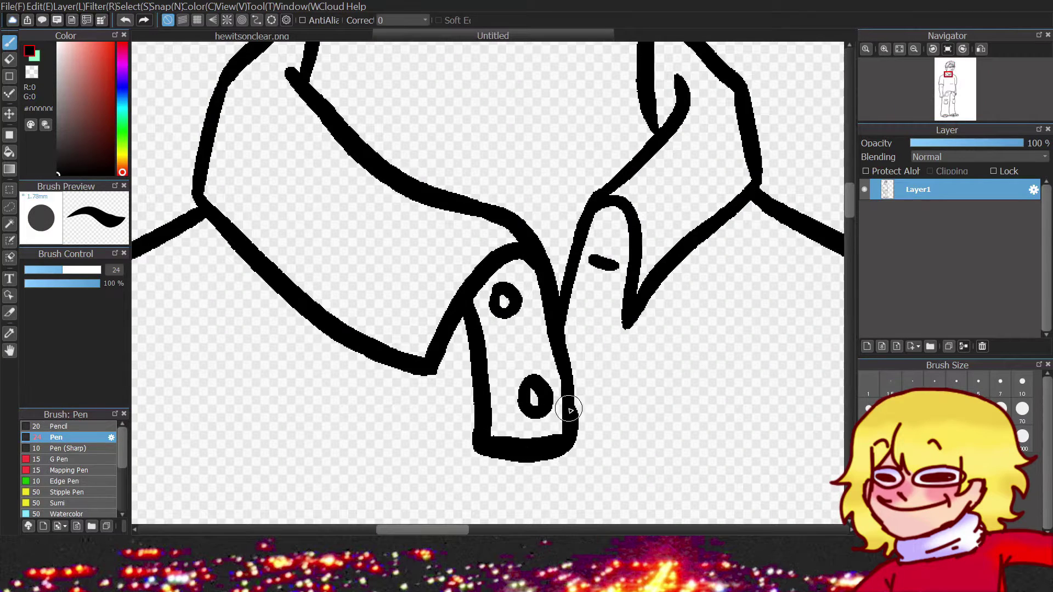
{"action": "scroll", "coordinate": [634, 276], "scroll_direction": "down", "scroll_amount": 7}
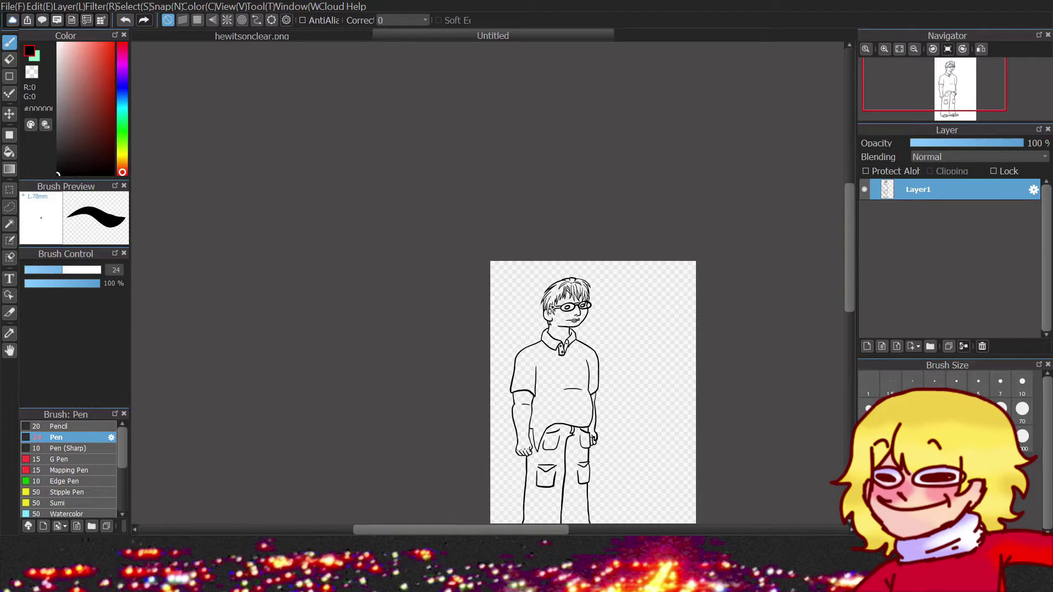
Close the hewitsonclear.png reference image and add a new layer beneath the line art layer.
{"action": "key", "text": "ctrl+w"}
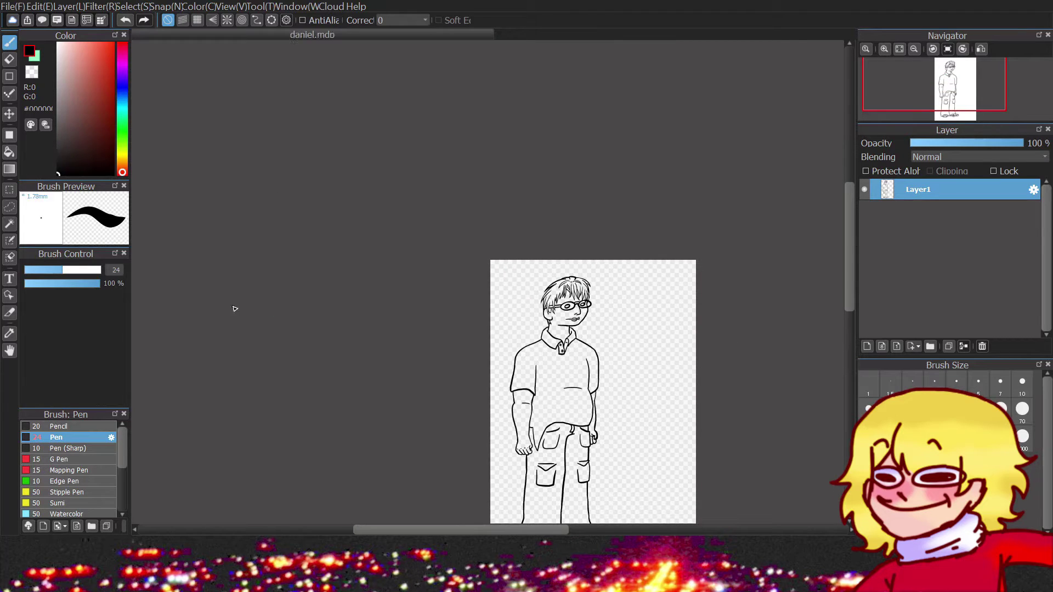
{"action": "scroll", "coordinate": [235, 309], "scroll_direction": "down", "scroll_amount": 2}
{"action": "scroll", "coordinate": [391, 277], "scroll_direction": "up", "scroll_amount": 2}
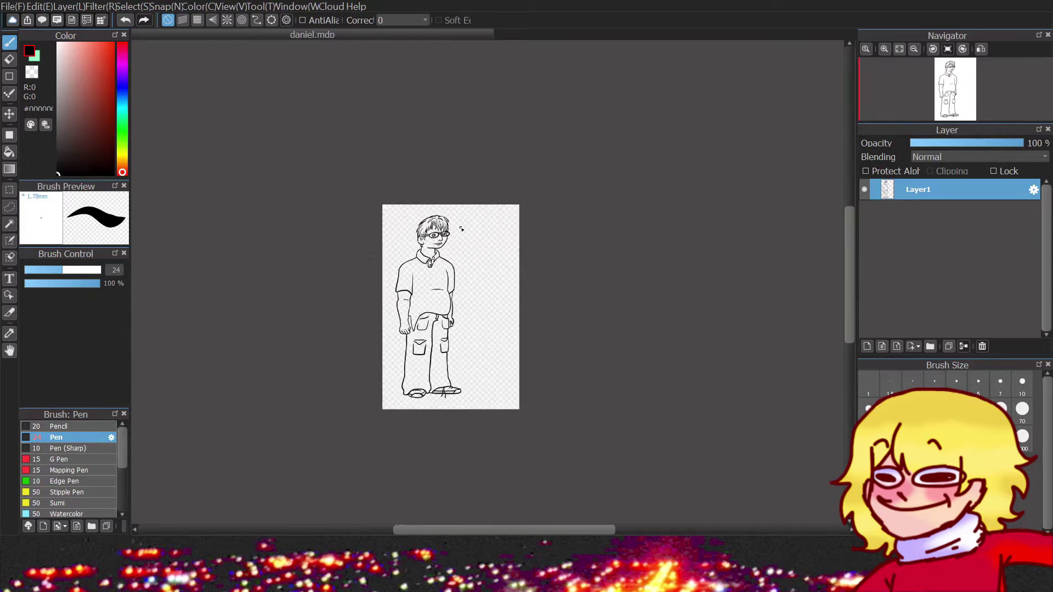
{"action": "scroll", "coordinate": [379, 388], "scroll_direction": "up", "scroll_amount": 1}
{"action": "left_click", "coordinate": [867, 346]}
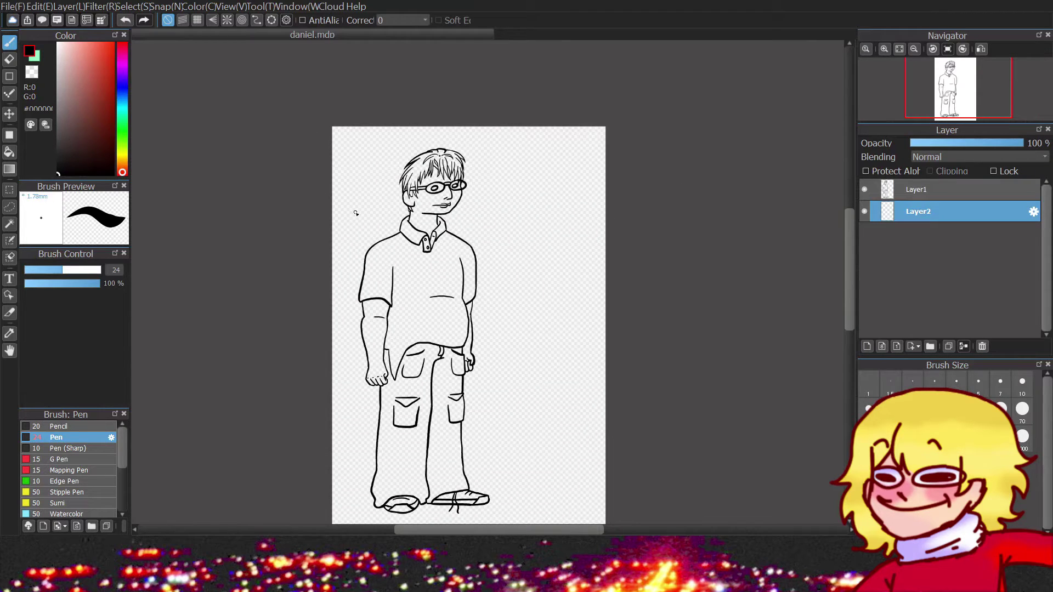
Fill the forehead between the fringe strands with pale pink (R 255, G 225) on the new layer.
{"action": "left_click", "coordinate": [65, 42]}
{"action": "scroll", "coordinate": [426, 174], "scroll_direction": "up", "scroll_amount": 5}
{"action": "key", "text": "g"}
{"action": "left_click", "coordinate": [412, 273]}
{"action": "scroll", "coordinate": [413, 273], "scroll_direction": "up", "scroll_amount": 3}
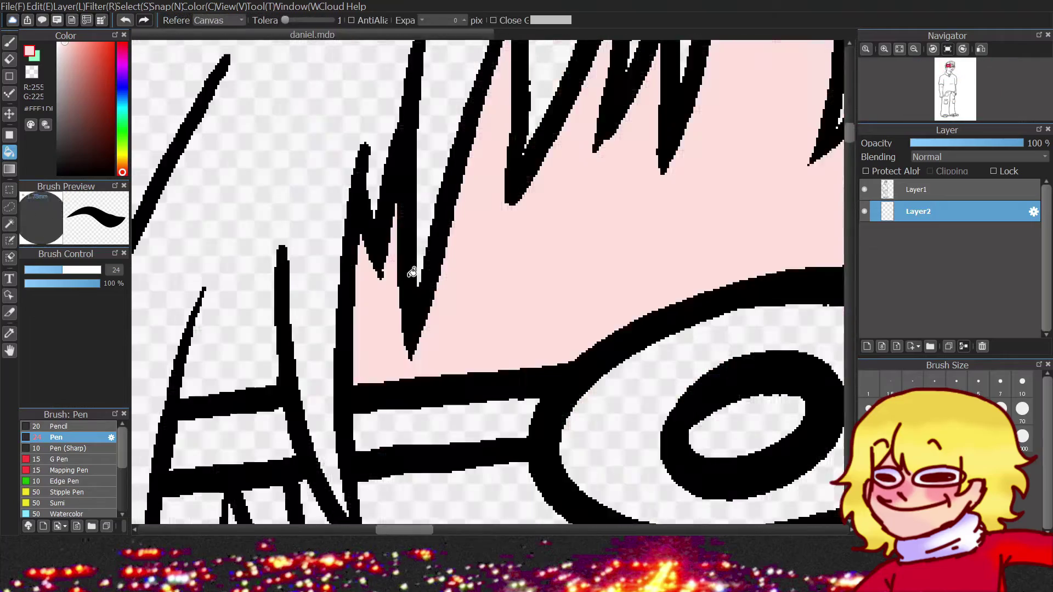
{"action": "scroll", "coordinate": [412, 273], "scroll_direction": "down", "scroll_amount": 4}
{"action": "scroll", "coordinate": [610, 254], "scroll_direction": "up", "scroll_amount": 1}
{"action": "scroll", "coordinate": [722, 305], "scroll_direction": "down", "scroll_amount": 1}
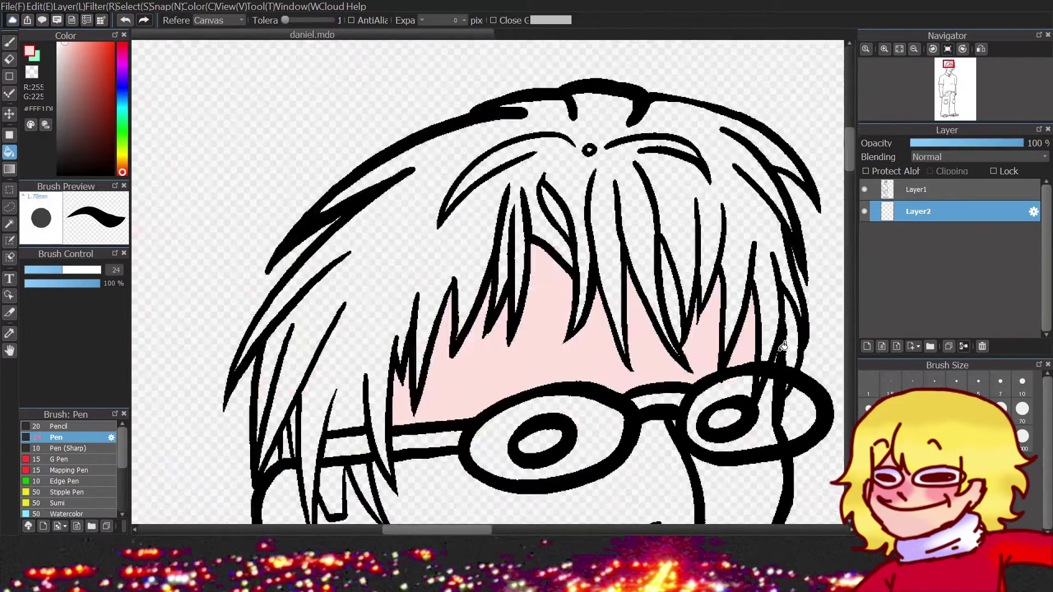
Fill the lower face and the skin inside the glasses lenses with the same pale pink.
{"action": "scroll", "coordinate": [696, 305], "scroll_direction": "up", "scroll_amount": 3}
{"action": "scroll", "coordinate": [687, 336], "scroll_direction": "down", "scroll_amount": 3}
{"action": "scroll", "coordinate": [518, 242], "scroll_direction": "up", "scroll_amount": 3}
{"action": "left_click", "coordinate": [517, 242]}
{"action": "scroll", "coordinate": [410, 370], "scroll_direction": "down", "scroll_amount": 2}
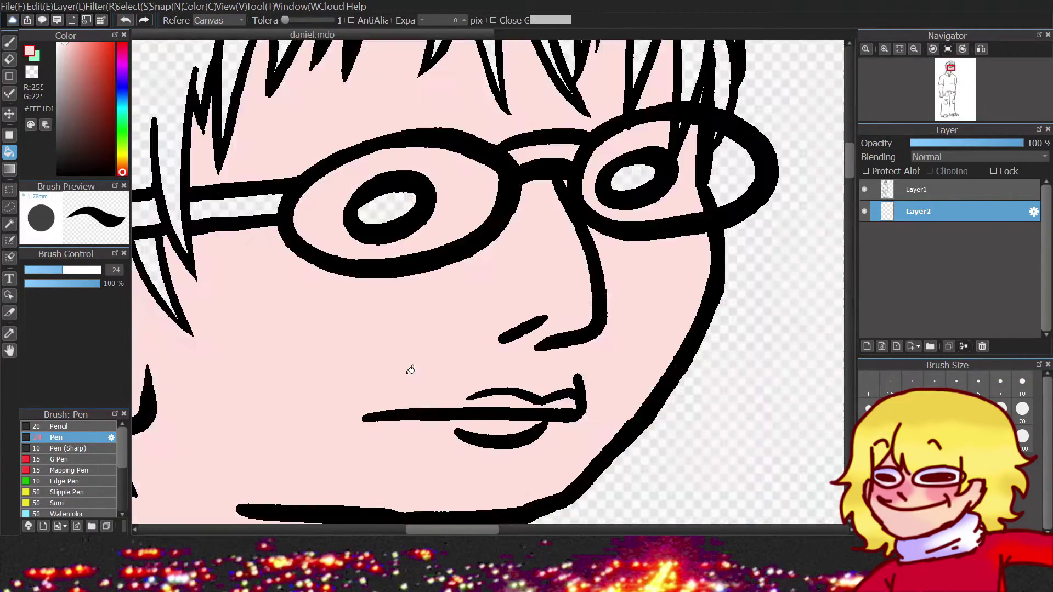
Fill the remaining skin gaps around the glasses, the neck, and the near arm and hand with pale pink.
{"action": "scroll", "coordinate": [411, 370], "scroll_direction": "down", "scroll_amount": 2}
{"action": "scroll", "coordinate": [429, 237], "scroll_direction": "up", "scroll_amount": 3}
{"action": "scroll", "coordinate": [493, 246], "scroll_direction": "up", "scroll_amount": 1}
{"action": "scroll", "coordinate": [553, 256], "scroll_direction": "down", "scroll_amount": 1}
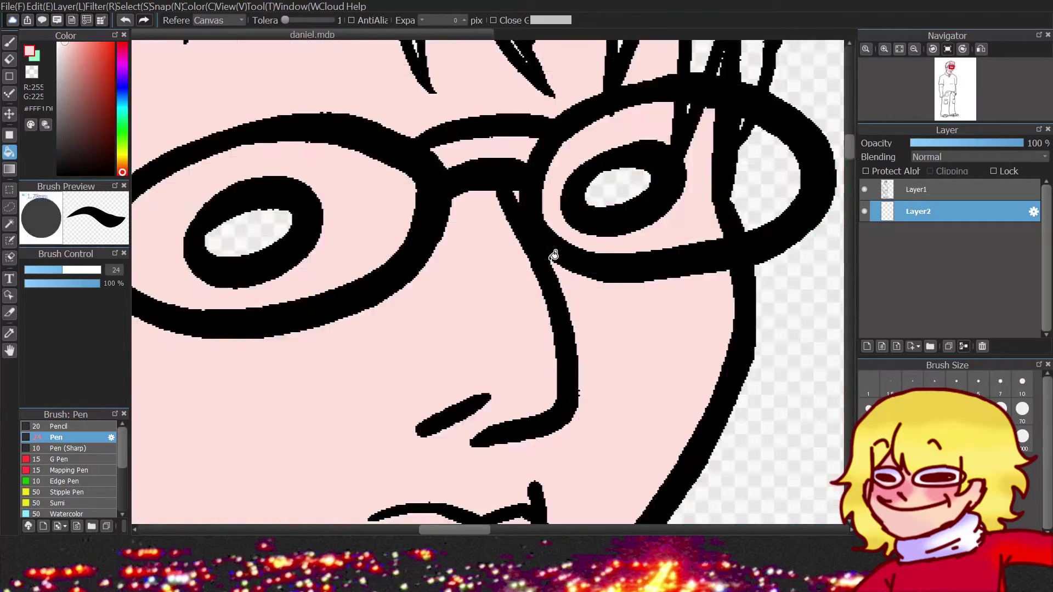
{"action": "scroll", "coordinate": [554, 256], "scroll_direction": "down", "scroll_amount": 3}
{"action": "scroll", "coordinate": [455, 414], "scroll_direction": "up", "scroll_amount": 3}
{"action": "scroll", "coordinate": [455, 413], "scroll_direction": "down", "scroll_amount": 4}
{"action": "scroll", "coordinate": [540, 470], "scroll_direction": "up", "scroll_amount": 4}
{"action": "scroll", "coordinate": [648, 295], "scroll_direction": "down", "scroll_amount": 2}
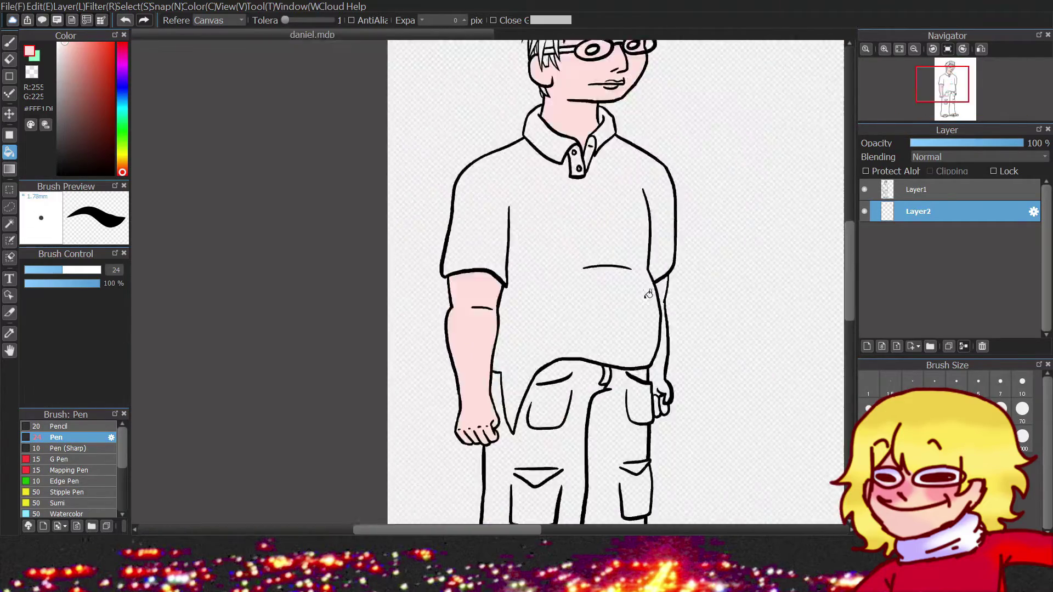
Fill the far arm, hand and fingers with the pale pink skin colour.
{"action": "scroll", "coordinate": [648, 295], "scroll_direction": "up", "scroll_amount": 5}
{"action": "left_click", "coordinate": [9, 94]}
{"action": "left_click", "coordinate": [10, 152]}
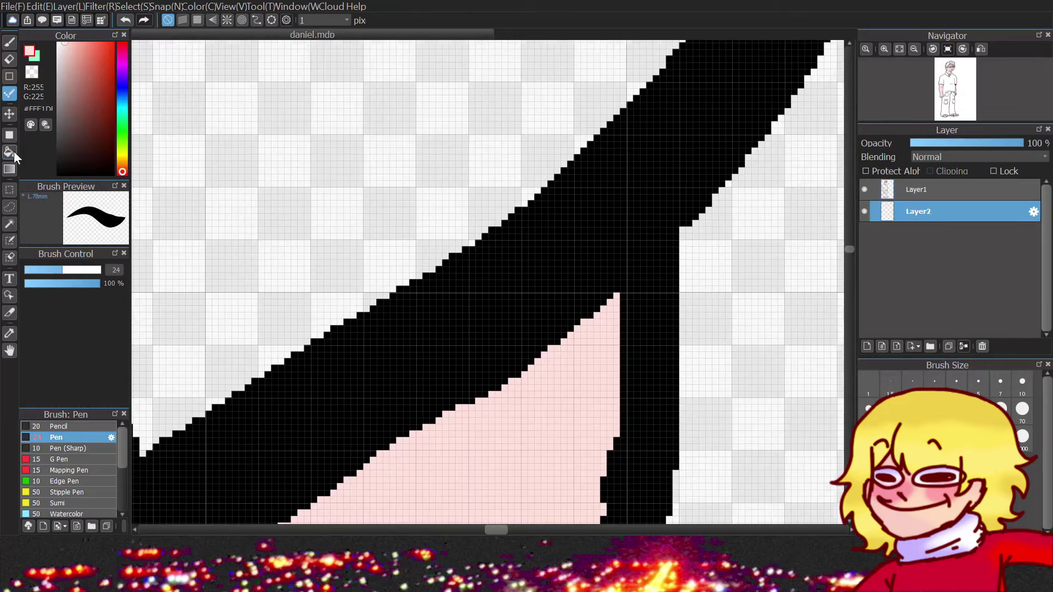
{"action": "scroll", "coordinate": [471, 274], "scroll_direction": "down", "scroll_amount": 4}
{"action": "scroll", "coordinate": [384, 351], "scroll_direction": "up", "scroll_amount": 6}
Thin the far hand's finger outlines with the eraser on the line art layer and fill the gaps with pale pink.
{"action": "key", "text": "e"}
{"action": "left_click", "coordinate": [484, 290]}
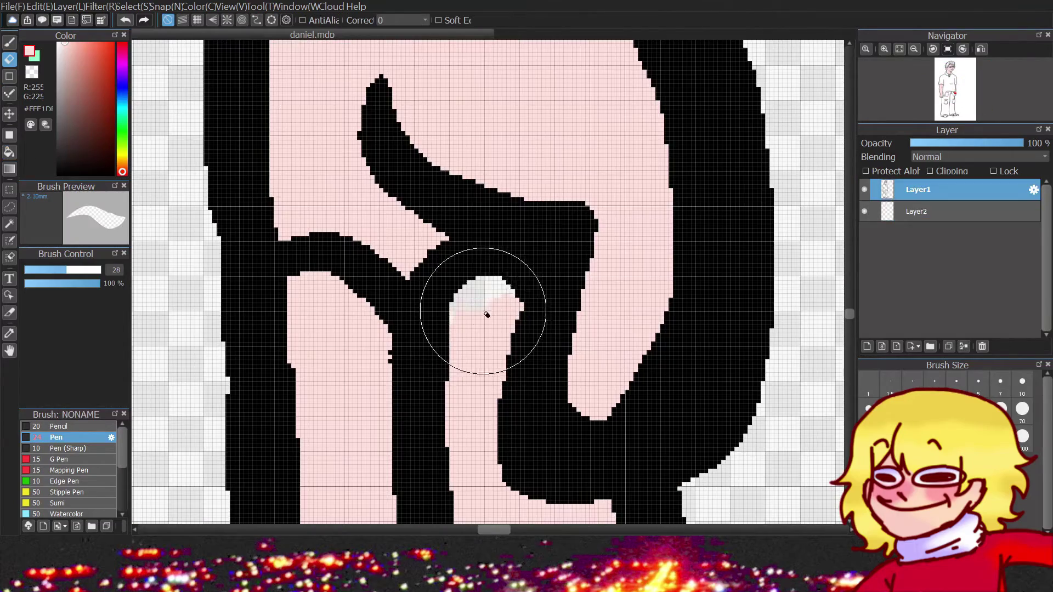
{"action": "scroll", "coordinate": [568, 279], "scroll_direction": "down", "scroll_amount": 4}
{"action": "scroll", "coordinate": [517, 146], "scroll_direction": "up", "scroll_amount": 1}
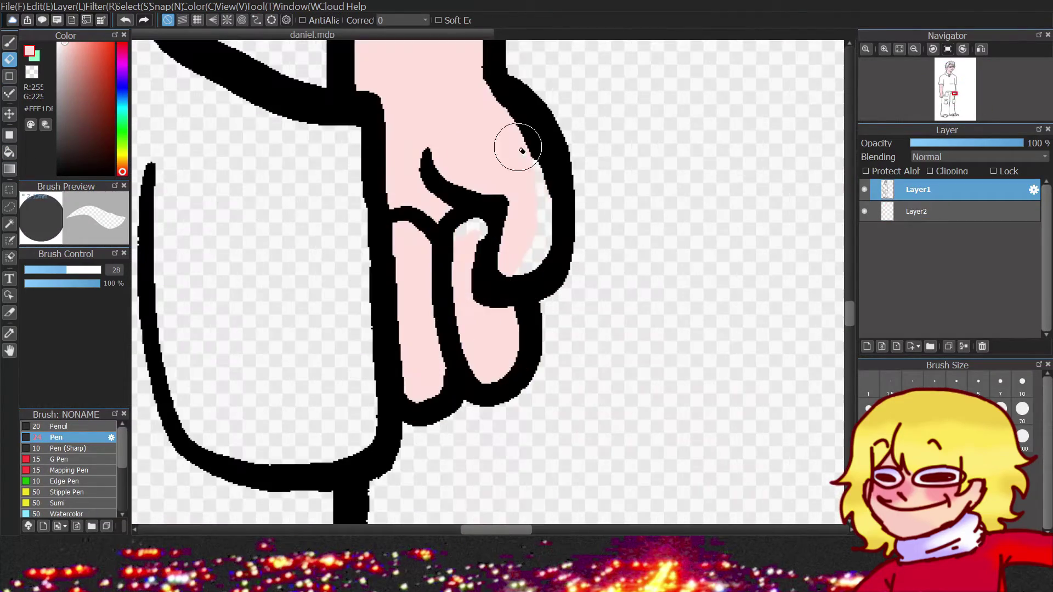
{"action": "key", "text": "g"}
{"action": "scroll", "coordinate": [535, 176], "scroll_direction": "up", "scroll_amount": 3}
{"action": "scroll", "coordinate": [535, 296], "scroll_direction": "down", "scroll_amount": 6}
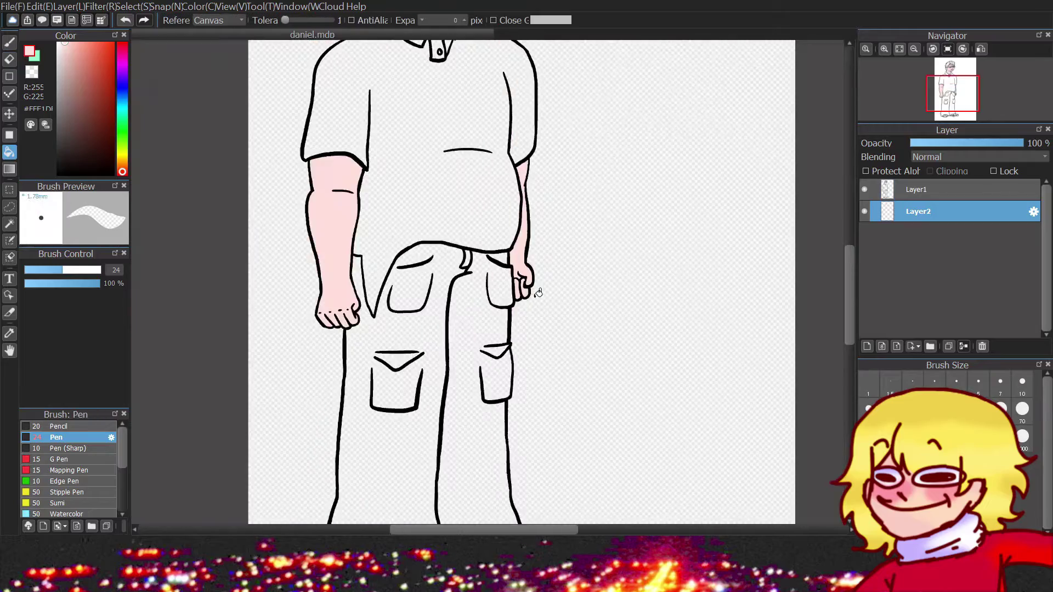
Fill the main mass of the hair with medium brown (R 160, G 128).
{"action": "scroll", "coordinate": [488, 91], "scroll_direction": "up", "scroll_amount": 5}
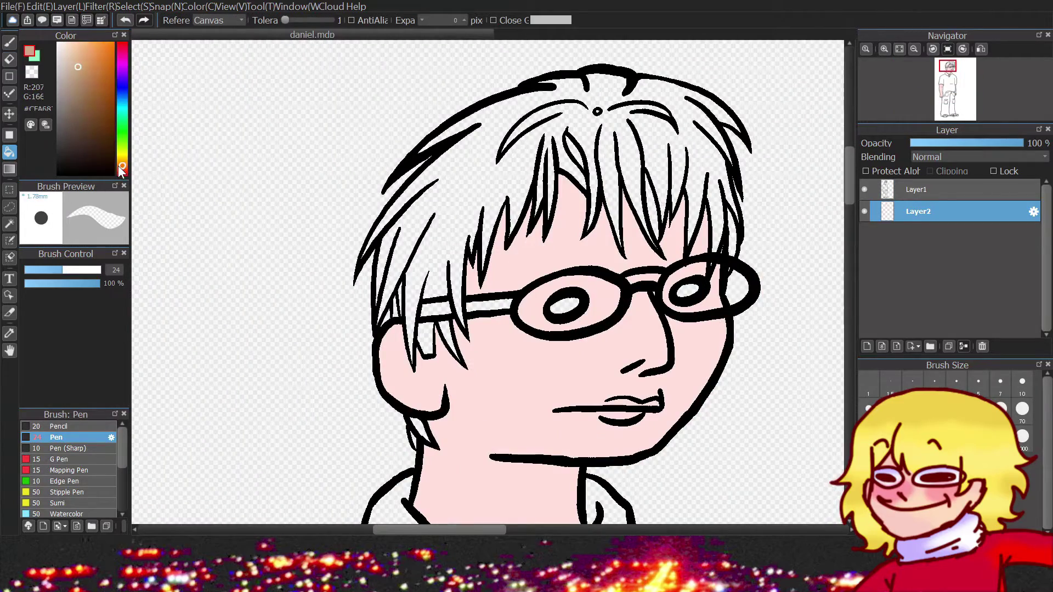
{"action": "left_click", "coordinate": [78, 91]}
{"action": "left_click", "coordinate": [549, 181]}
{"action": "scroll", "coordinate": [450, 231], "scroll_direction": "up", "scroll_amount": 3}
{"action": "scroll", "coordinate": [493, 246], "scroll_direction": "down", "scroll_amount": 3}
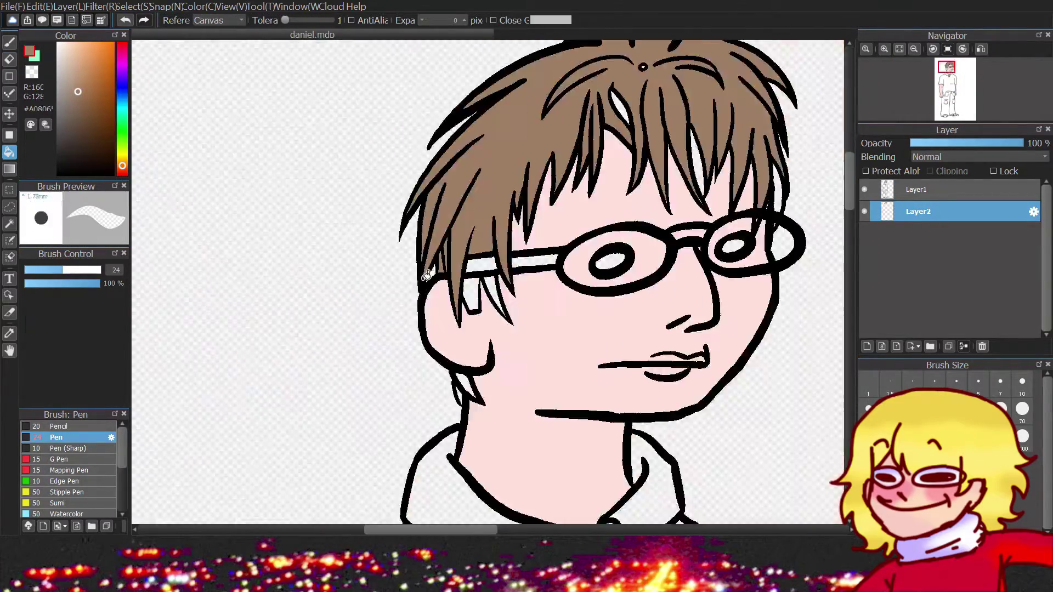
Fill the small separate hair strands around the temple and ear with the same brown.
{"action": "scroll", "coordinate": [576, 387], "scroll_direction": "up", "scroll_amount": 4}
{"action": "scroll", "coordinate": [576, 388], "scroll_direction": "up", "scroll_amount": 3}
{"action": "scroll", "coordinate": [756, 324], "scroll_direction": "down", "scroll_amount": 6}
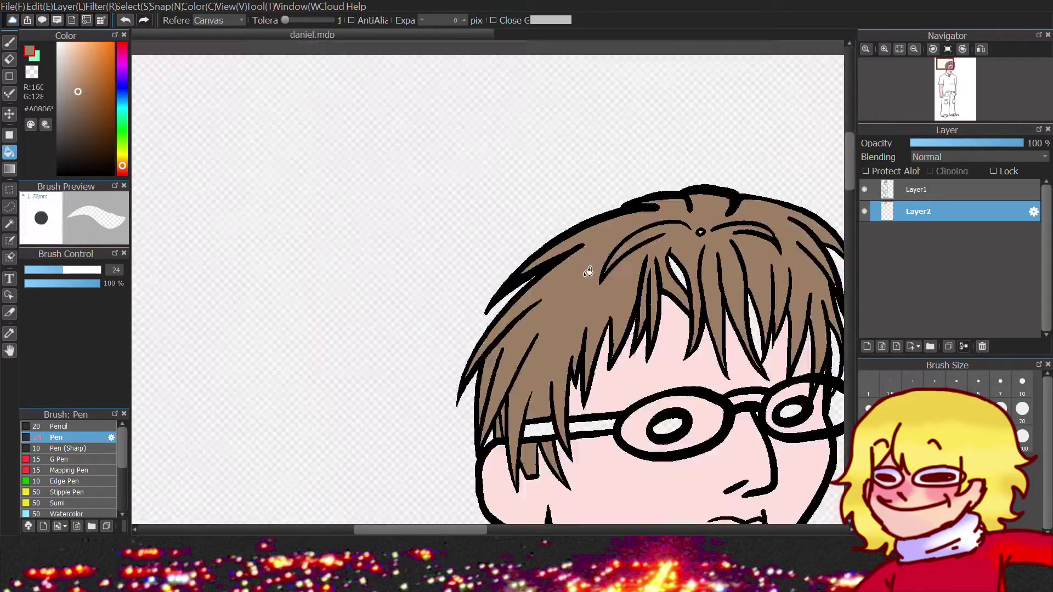
{"action": "scroll", "coordinate": [529, 362], "scroll_direction": "up", "scroll_amount": 5}
{"action": "scroll", "coordinate": [258, 238], "scroll_direction": "down", "scroll_amount": 6}
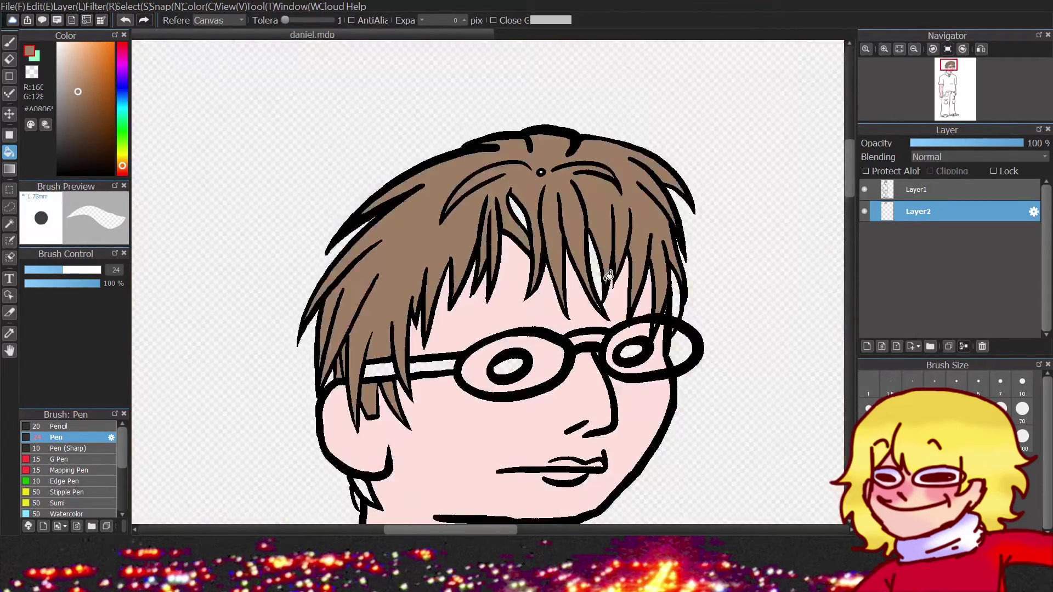
Fill the open gaps in the fringe and the small ring at the parting with the pale pink skin colour.
{"action": "scroll", "coordinate": [560, 284], "scroll_direction": "up", "scroll_amount": 3}
{"action": "left_click", "coordinate": [561, 284], "text": "alt"}
{"action": "scroll", "coordinate": [560, 284], "scroll_direction": "up", "scroll_amount": 3}
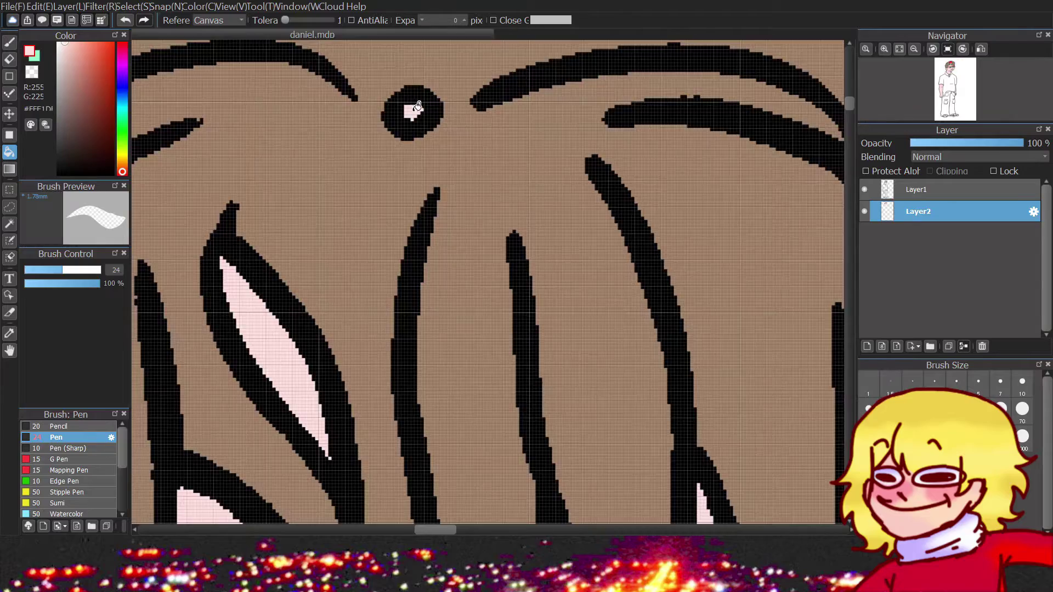
{"action": "scroll", "coordinate": [440, 247], "scroll_direction": "down", "scroll_amount": 4}
Fill the remaining small strands on the far side of the fringe with the sampled hair brown.
{"action": "left_click", "coordinate": [439, 247], "text": "alt"}
{"action": "scroll", "coordinate": [463, 244], "scroll_direction": "up", "scroll_amount": 4}
{"action": "left_click", "coordinate": [464, 244]}
{"action": "scroll", "coordinate": [601, 325], "scroll_direction": "down", "scroll_amount": 2}
{"action": "scroll", "coordinate": [601, 326], "scroll_direction": "down", "scroll_amount": 3}
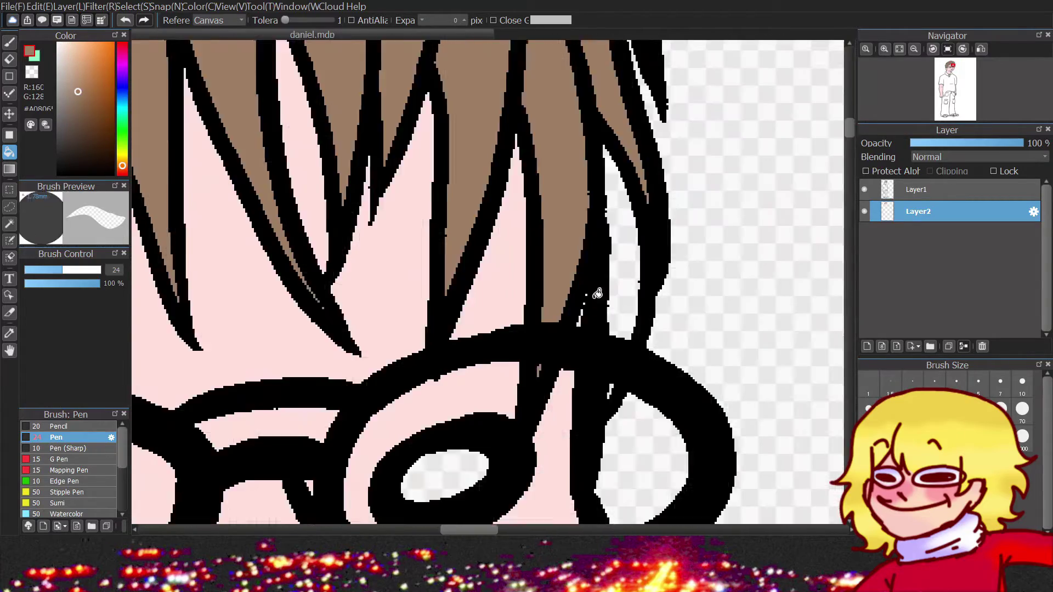
{"action": "scroll", "coordinate": [608, 285], "scroll_direction": "up", "scroll_amount": 6}
{"action": "scroll", "coordinate": [608, 284], "scroll_direction": "down", "scroll_amount": 6}
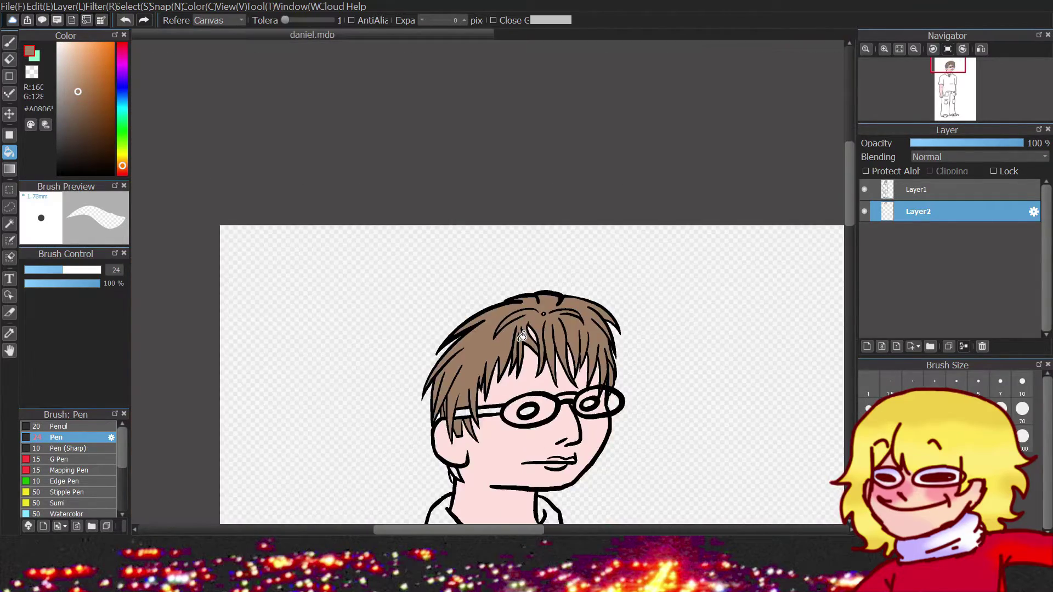
Remove the black ring outline at the hair parting and fill the whole spot with pale pink.
{"action": "scroll", "coordinate": [371, 390], "scroll_direction": "up", "scroll_amount": 4}
{"action": "scroll", "coordinate": [409, 274], "scroll_direction": "down", "scroll_amount": 2}
{"action": "scroll", "coordinate": [408, 273], "scroll_direction": "up", "scroll_amount": 3}
{"action": "left_click", "coordinate": [479, 243]}
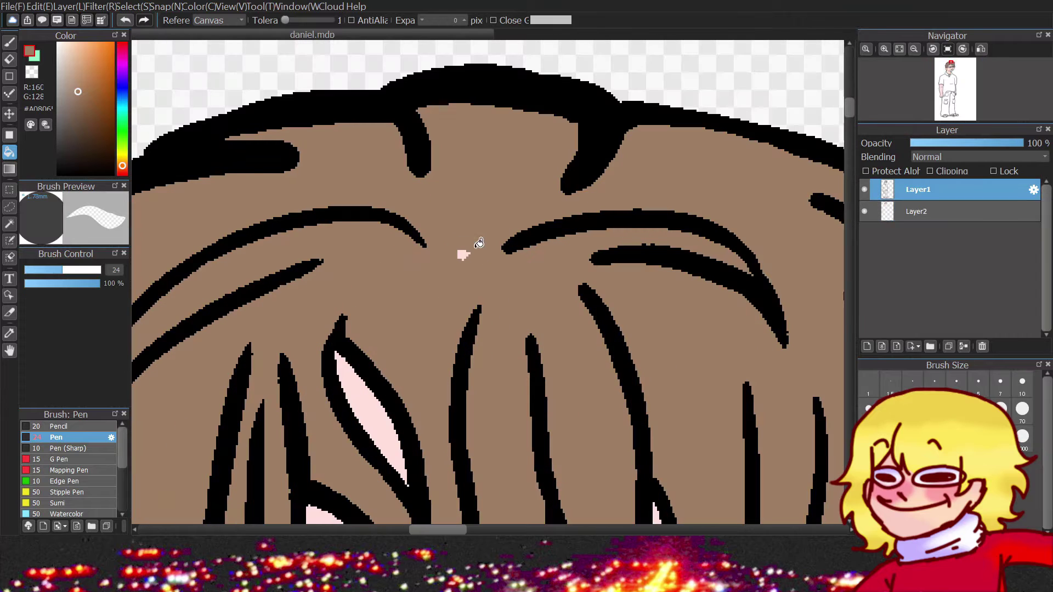
{"action": "key", "text": "ctrl+z"}
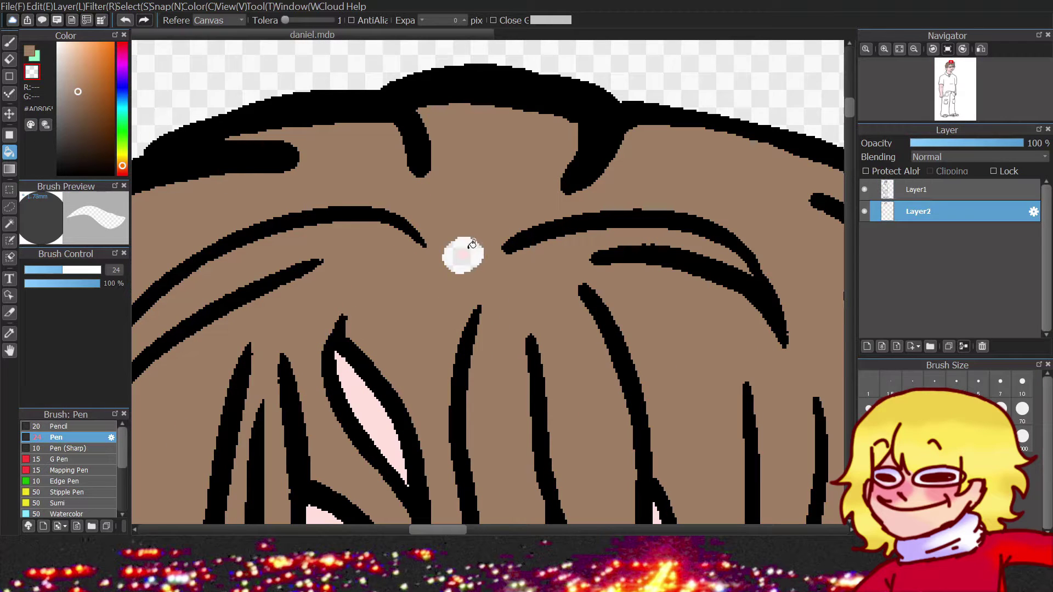
{"action": "left_click", "coordinate": [473, 244], "text": "alt"}
{"action": "left_click", "coordinate": [917, 189]}
{"action": "left_click", "coordinate": [918, 211]}
{"action": "scroll", "coordinate": [469, 238], "scroll_direction": "down", "scroll_amount": 5}
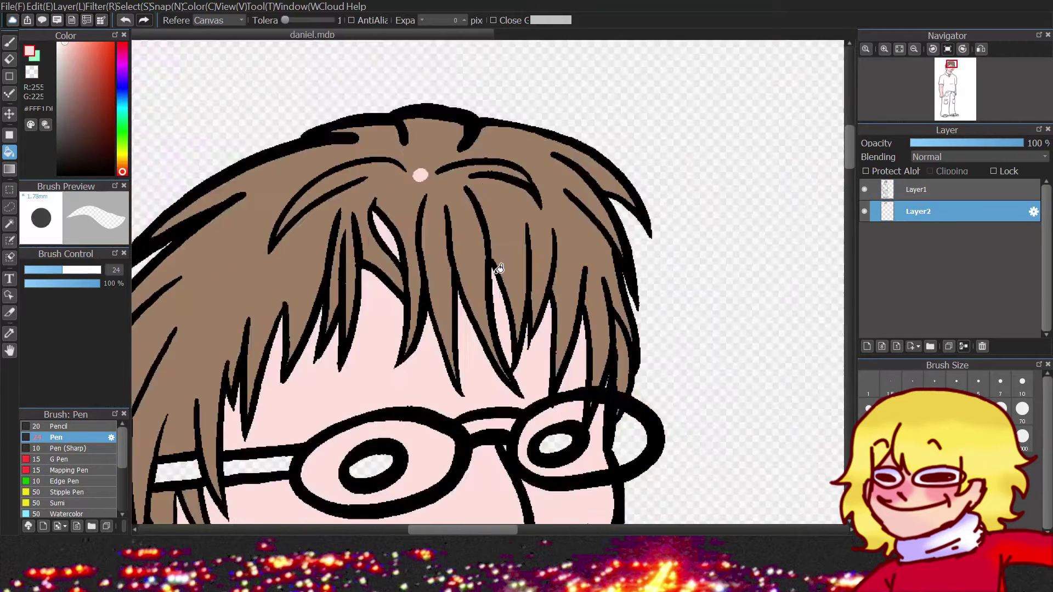
Fill the hair at the nape with the hair brown and the irises with dark reddish brown (R 99, G 29).
{"action": "scroll", "coordinate": [582, 188], "scroll_direction": "up", "scroll_amount": 2}
{"action": "left_click", "coordinate": [582, 188], "text": "alt"}
{"action": "scroll", "coordinate": [583, 188], "scroll_direction": "down", "scroll_amount": 1}
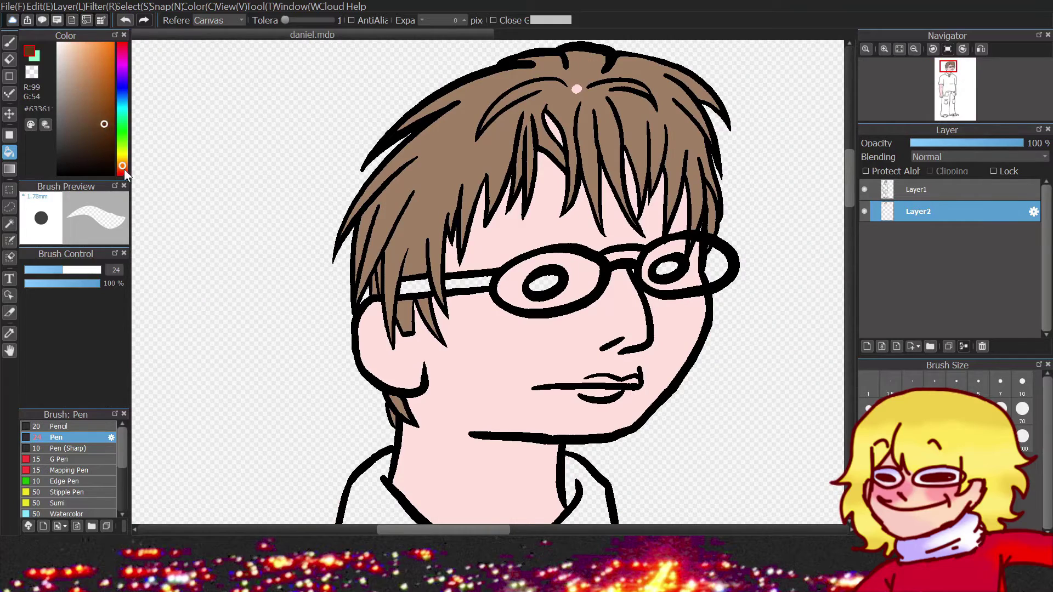
{"action": "left_click", "coordinate": [123, 172]}
{"action": "scroll", "coordinate": [542, 263], "scroll_direction": "down", "scroll_amount": 3}
Erase the upper lip line from the line art layer and fill the gap with the skin colour on the colour layer.
{"action": "left_click", "coordinate": [918, 189]}
{"action": "key", "text": "e"}
{"action": "scroll", "coordinate": [654, 308], "scroll_direction": "up", "scroll_amount": 5}
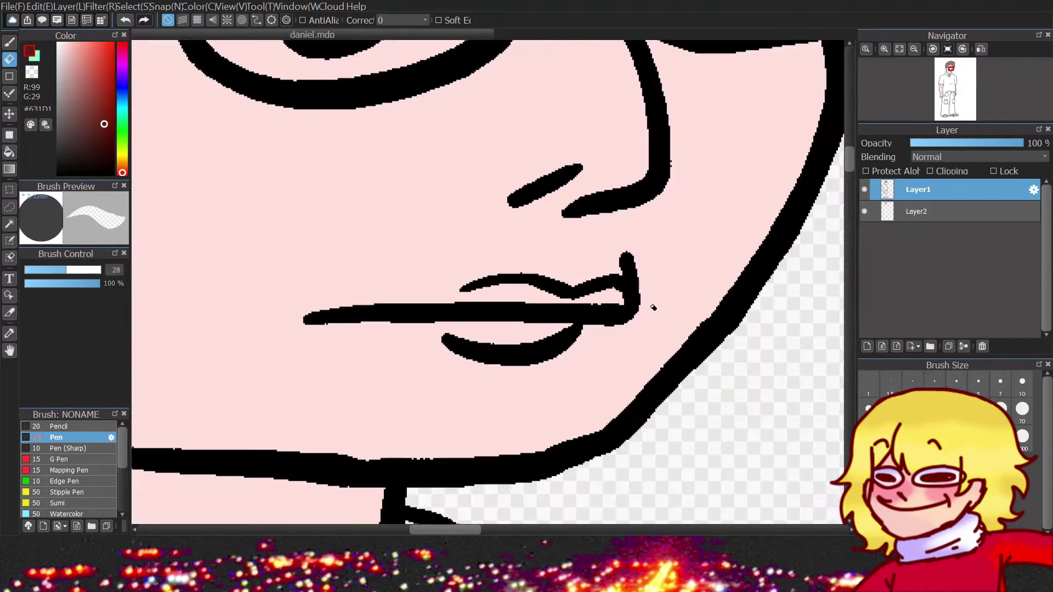
{"action": "left_click", "coordinate": [918, 212]}
{"action": "key", "text": "g"}
{"action": "left_click", "coordinate": [494, 258], "text": "alt"}
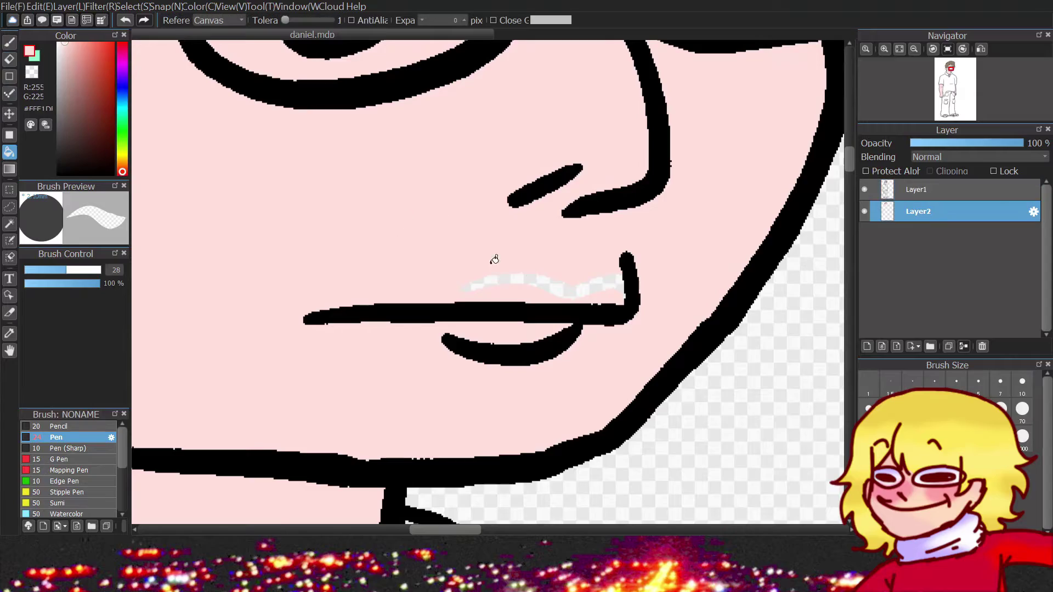
{"action": "scroll", "coordinate": [494, 259], "scroll_direction": "down", "scroll_amount": 4}
{"action": "scroll", "coordinate": [512, 253], "scroll_direction": "up", "scroll_amount": 2}
{"action": "scroll", "coordinate": [512, 254], "scroll_direction": "down", "scroll_amount": 2}
{"action": "scroll", "coordinate": [512, 253], "scroll_direction": "up", "scroll_amount": 2}
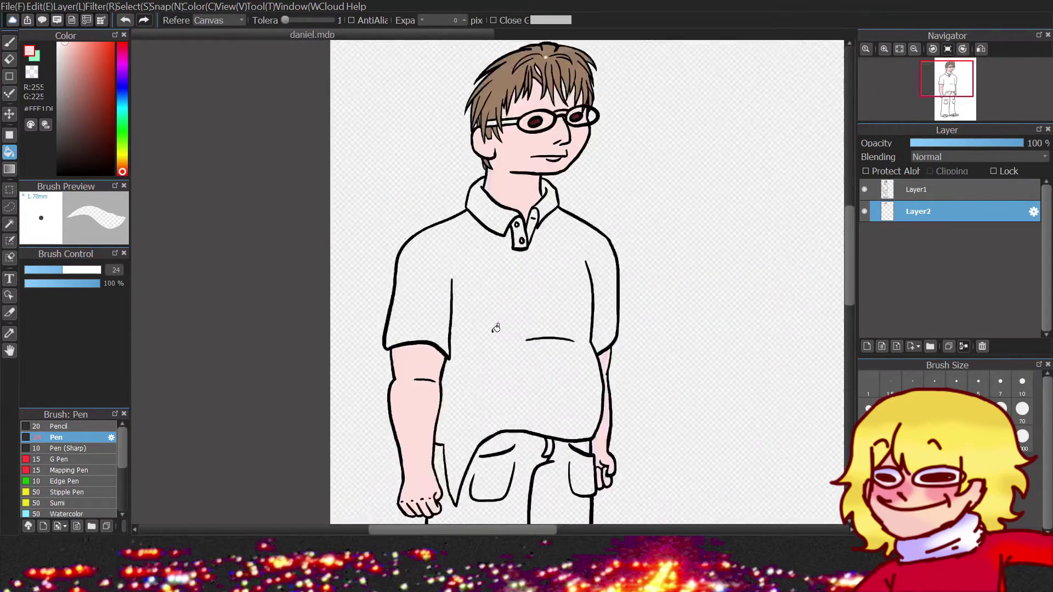
Fill the shirt's body and sleeves with a warm off-white (R 244, G 243).
{"action": "scroll", "coordinate": [537, 350], "scroll_direction": "up", "scroll_amount": 1}
{"action": "left_click", "coordinate": [122, 155]}
{"action": "left_click", "coordinate": [489, 280]}
{"action": "scroll", "coordinate": [471, 296], "scroll_direction": "down", "scroll_amount": 1}
{"action": "left_click", "coordinate": [471, 296]}
Fill the collar, the button placket and the remaining small shirt areas with the same off-white.
{"action": "scroll", "coordinate": [437, 399], "scroll_direction": "up", "scroll_amount": 4}
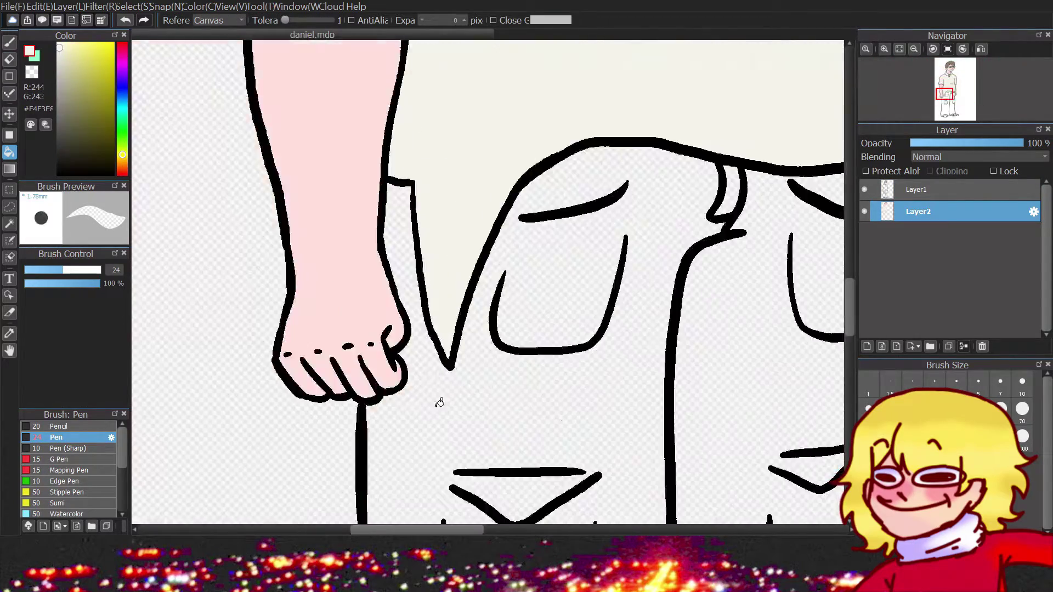
{"action": "scroll", "coordinate": [493, 329], "scroll_direction": "down", "scroll_amount": 3}
{"action": "scroll", "coordinate": [625, 287], "scroll_direction": "up", "scroll_amount": 4}
{"action": "scroll", "coordinate": [567, 337], "scroll_direction": "up", "scroll_amount": 1}
{"action": "scroll", "coordinate": [639, 159], "scroll_direction": "up", "scroll_amount": 1}
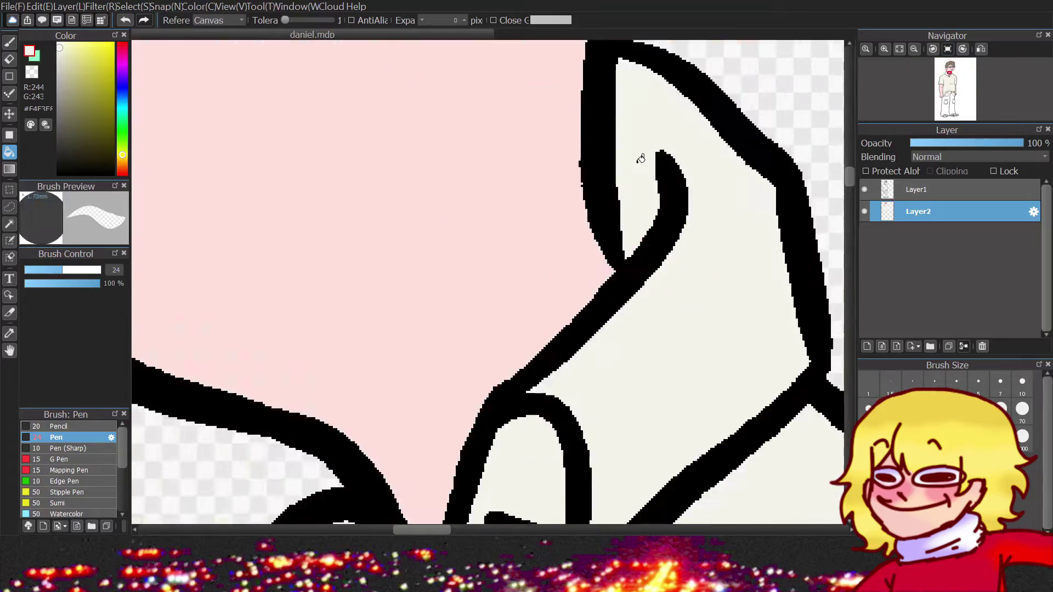
{"action": "scroll", "coordinate": [334, 294], "scroll_direction": "down", "scroll_amount": 1}
{"action": "scroll", "coordinate": [334, 294], "scroll_direction": "down", "scroll_amount": 3}
{"action": "scroll", "coordinate": [468, 335], "scroll_direction": "up", "scroll_amount": 2}
{"action": "scroll", "coordinate": [467, 335], "scroll_direction": "down", "scroll_amount": 2}
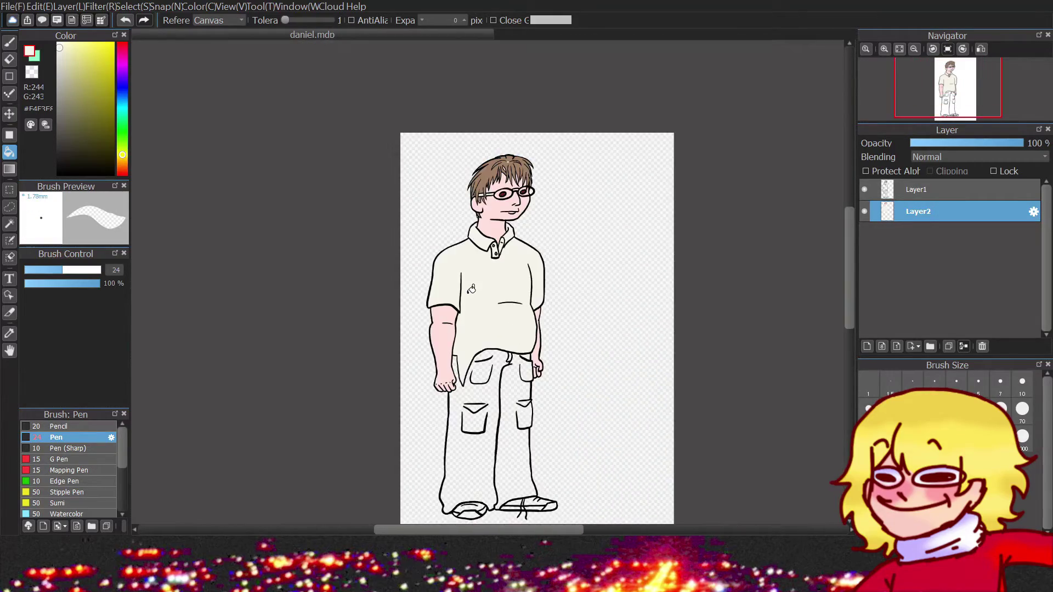
Select the shirt's body and sleeves with the Magic Wand and refill them with neutral off-white #F5F5F5.
{"action": "scroll", "coordinate": [467, 335], "scroll_direction": "up", "scroll_amount": 1}
{"action": "scroll", "coordinate": [467, 334], "scroll_direction": "up", "scroll_amount": 1}
{"action": "left_click", "coordinate": [9, 223]}
{"action": "left_click", "coordinate": [337, 194]}
{"action": "key", "text": "ctrl+d"}
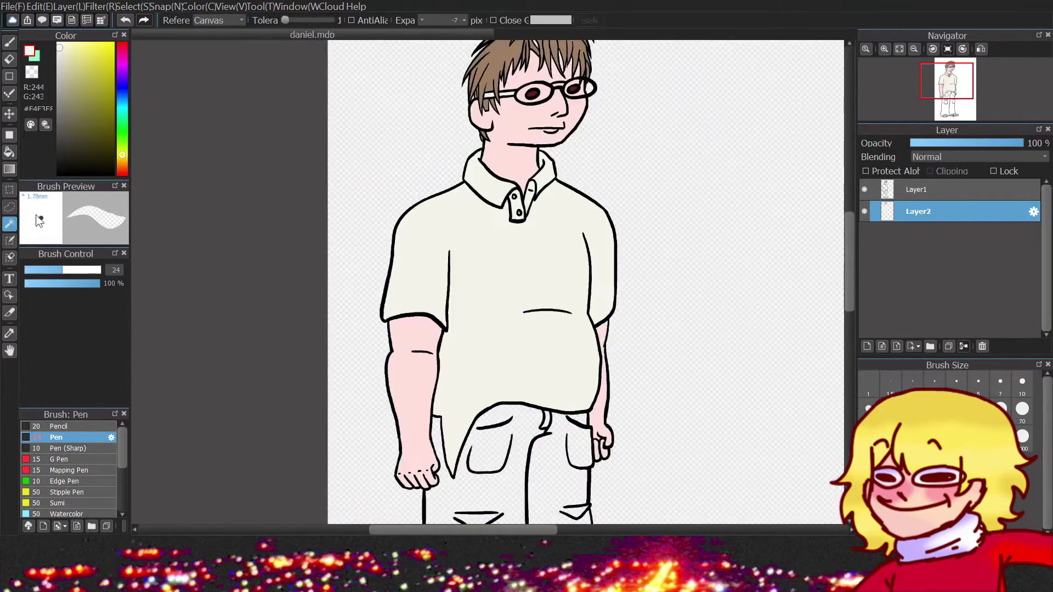
{"action": "key", "text": "ctrl+z"}
{"action": "scroll", "coordinate": [617, 356], "scroll_direction": "up", "scroll_amount": 1}
{"action": "scroll", "coordinate": [617, 356], "scroll_direction": "down", "scroll_amount": 1}
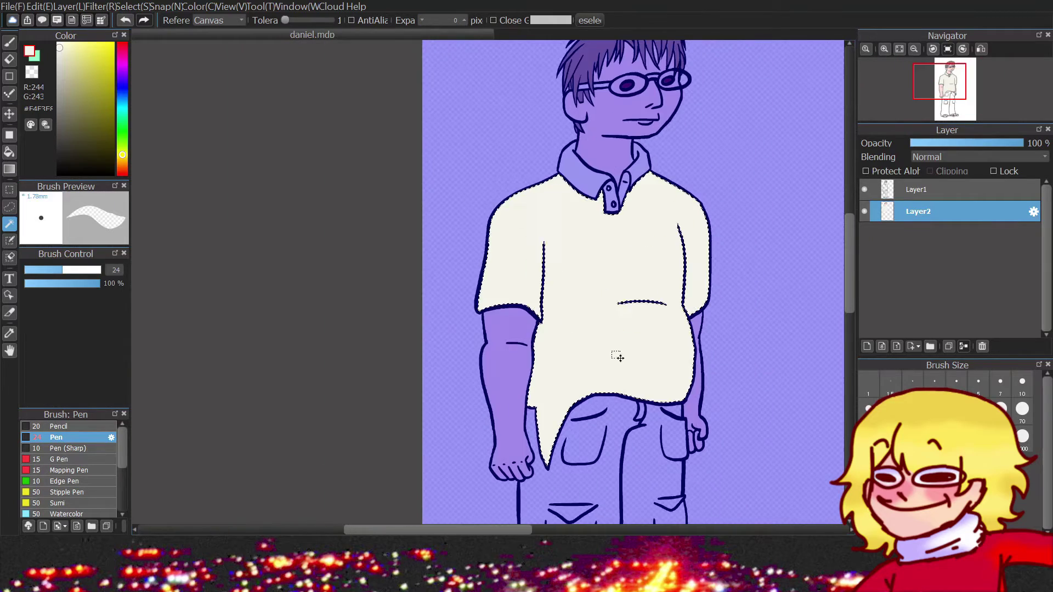
{"action": "left_click", "coordinate": [58, 47]}
{"action": "key", "text": "g"}
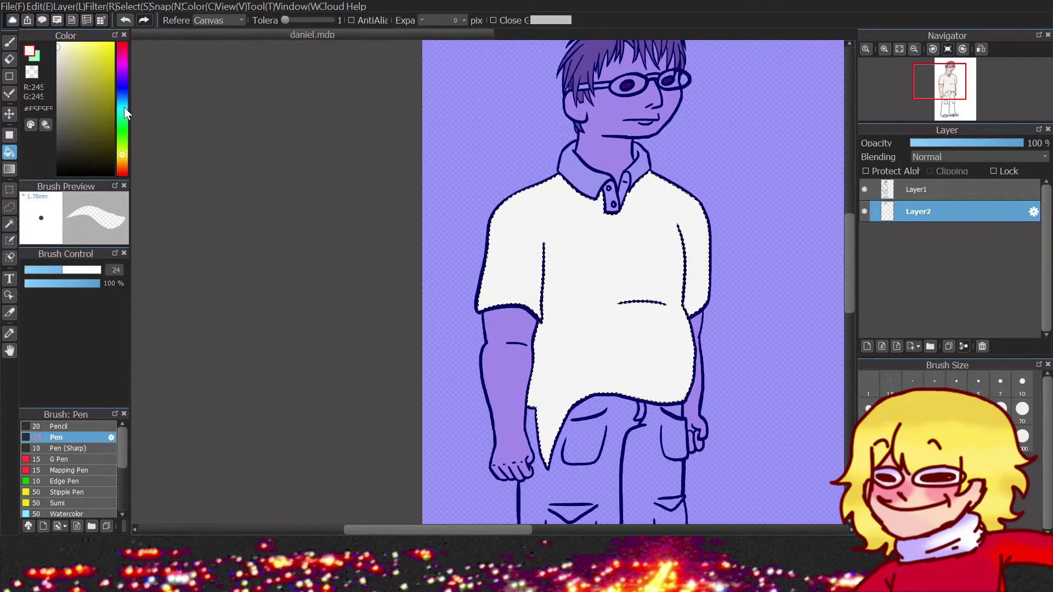
Paint alternating blue (R 72, G 117) and orange (R 233, G 144) stripes across the selected shirt, and clear the selection.
{"action": "left_click", "coordinate": [122, 98]}
{"action": "left_click", "coordinate": [88, 92]}
{"action": "key", "text": "b"}
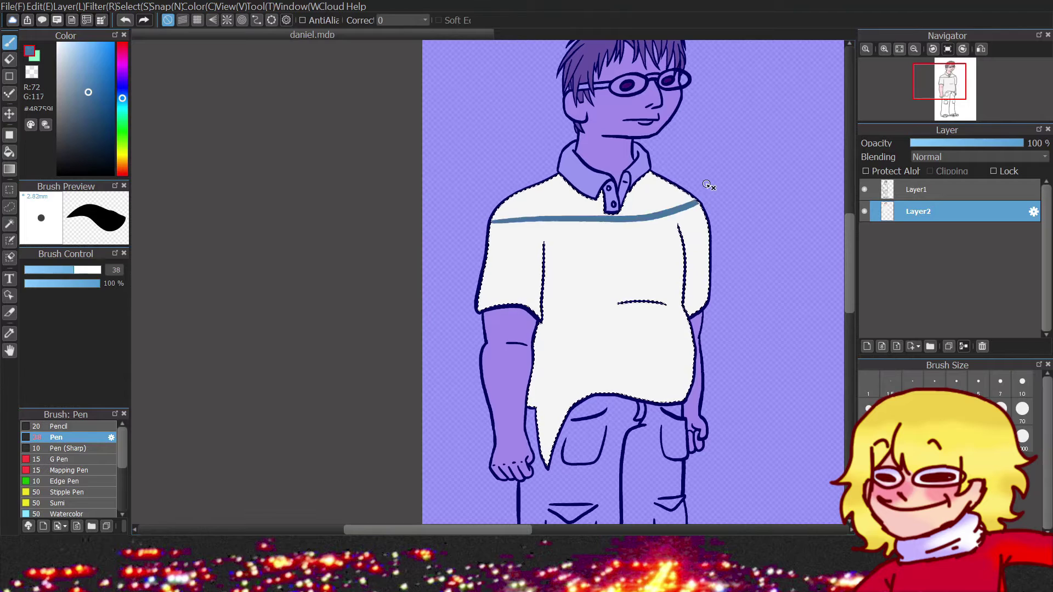
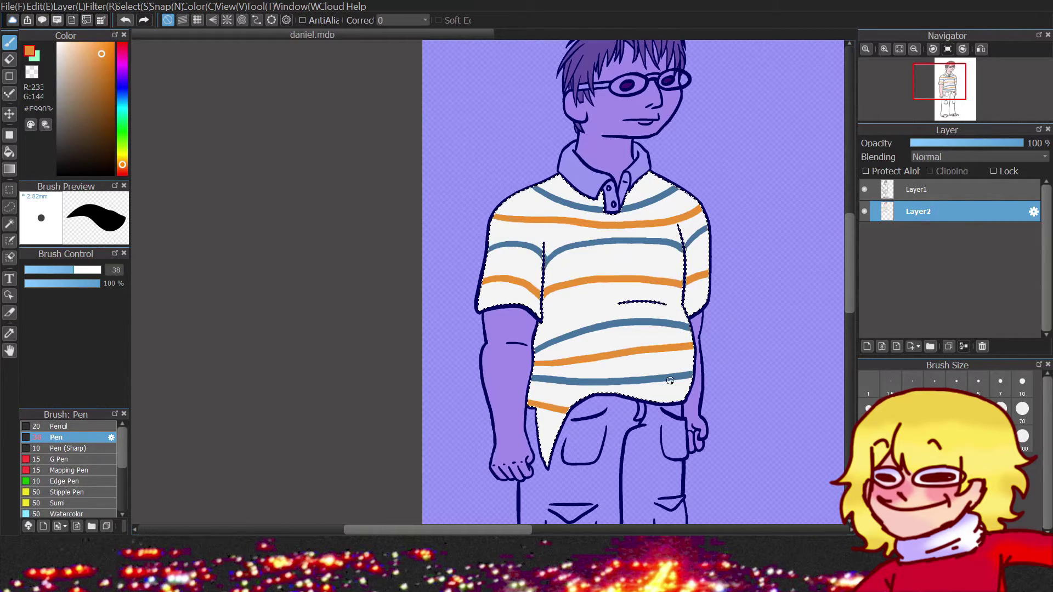
{"action": "key", "text": "ctrl+d"}
Refill the collar and button placket with cream (R 244, G 237) and the buttons with the stripe orange.
{"action": "scroll", "coordinate": [488, 283], "scroll_direction": "up", "scroll_amount": 5}
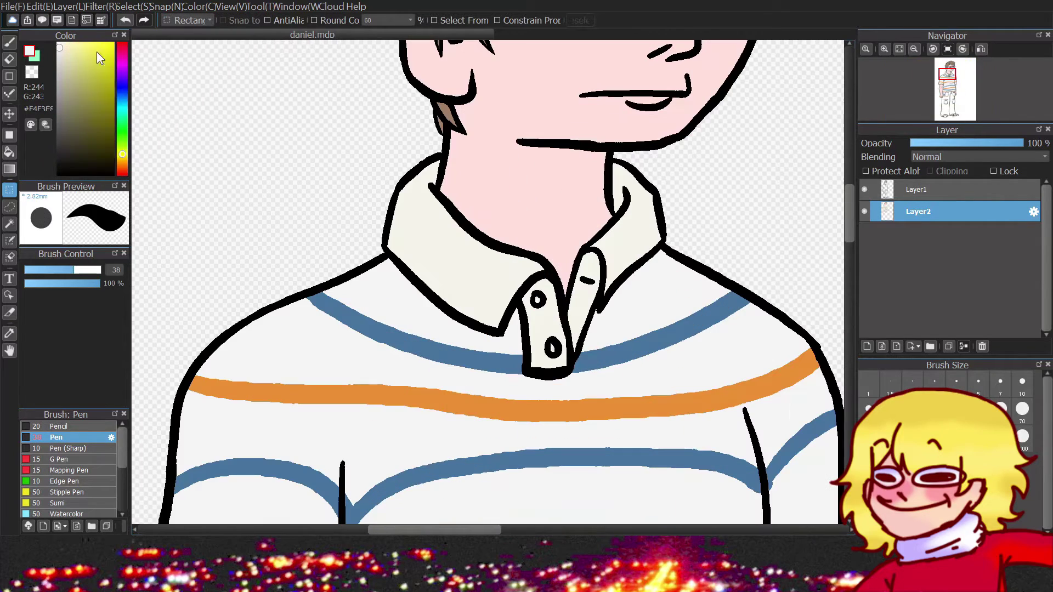
{"action": "left_click", "coordinate": [8, 150]}
{"action": "left_click", "coordinate": [64, 47]}
{"action": "scroll", "coordinate": [585, 302], "scroll_direction": "up", "scroll_amount": 3}
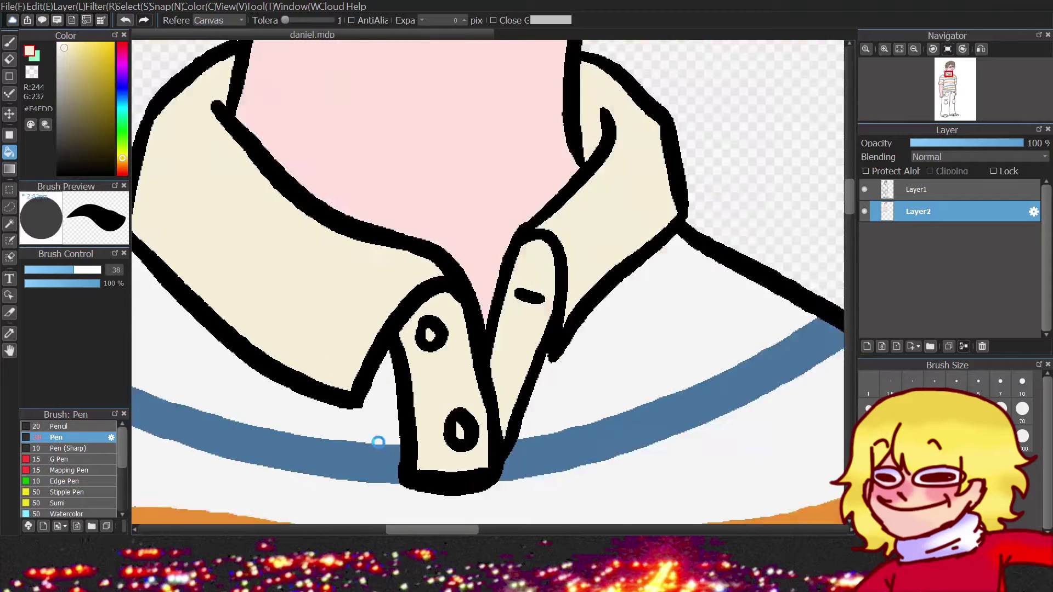
{"action": "scroll", "coordinate": [419, 282], "scroll_direction": "up", "scroll_amount": 2}
{"action": "scroll", "coordinate": [476, 313], "scroll_direction": "down", "scroll_amount": 6}
{"action": "scroll", "coordinate": [476, 314], "scroll_direction": "up", "scroll_amount": 1}
{"action": "scroll", "coordinate": [476, 314], "scroll_direction": "down", "scroll_amount": 1}
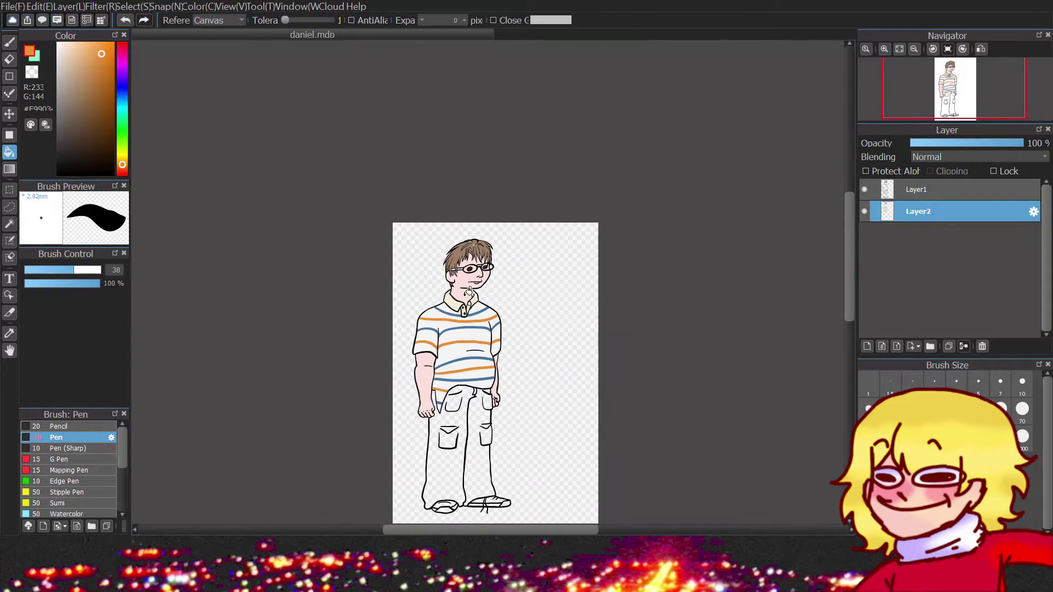
Try to draw a rounder black ring over the near lens of the glasses on the line art layer.
{"action": "scroll", "coordinate": [529, 235], "scroll_direction": "up", "scroll_amount": 5}
{"action": "scroll", "coordinate": [481, 242], "scroll_direction": "up", "scroll_amount": 1}
{"action": "key", "text": "b"}
{"action": "left_click", "coordinate": [527, 258], "text": "alt"}
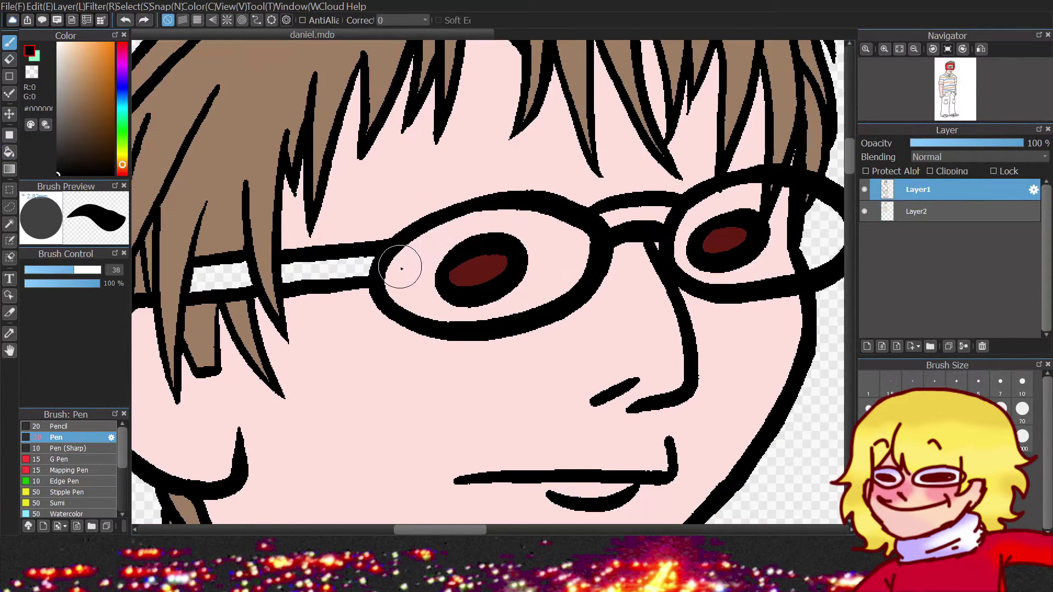
{"action": "scroll", "coordinate": [528, 237], "scroll_direction": "down", "scroll_amount": 2}
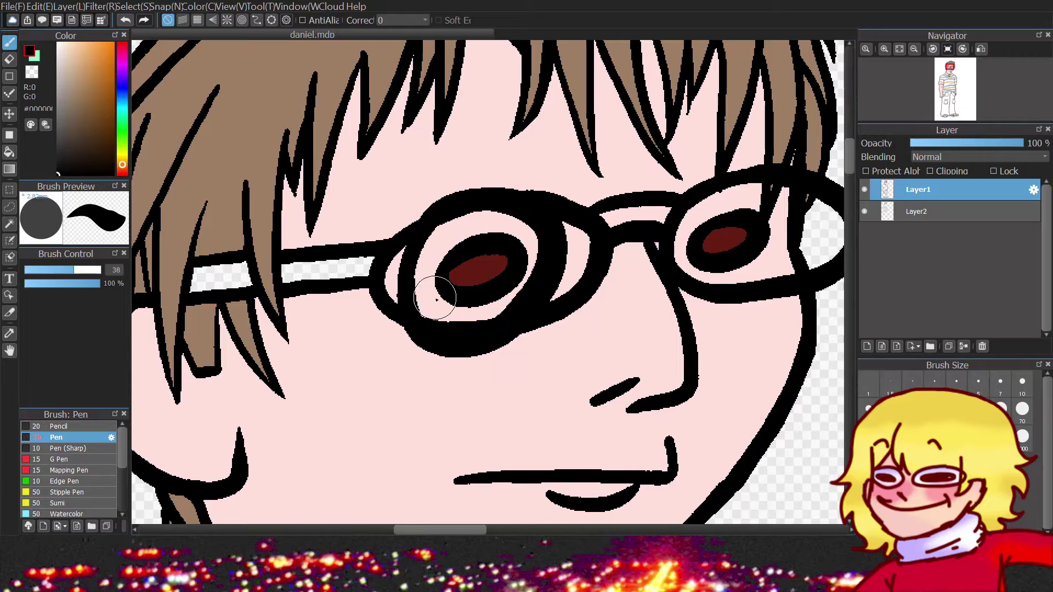
{"action": "scroll", "coordinate": [481, 207], "scroll_direction": "up", "scroll_amount": 1}
{"action": "scroll", "coordinate": [462, 254], "scroll_direction": "down", "scroll_amount": 3}
Fill the areas around both irises inside the lenses with white #FFFFFF on the colour layer.
{"action": "scroll", "coordinate": [463, 254], "scroll_direction": "up", "scroll_amount": 3}
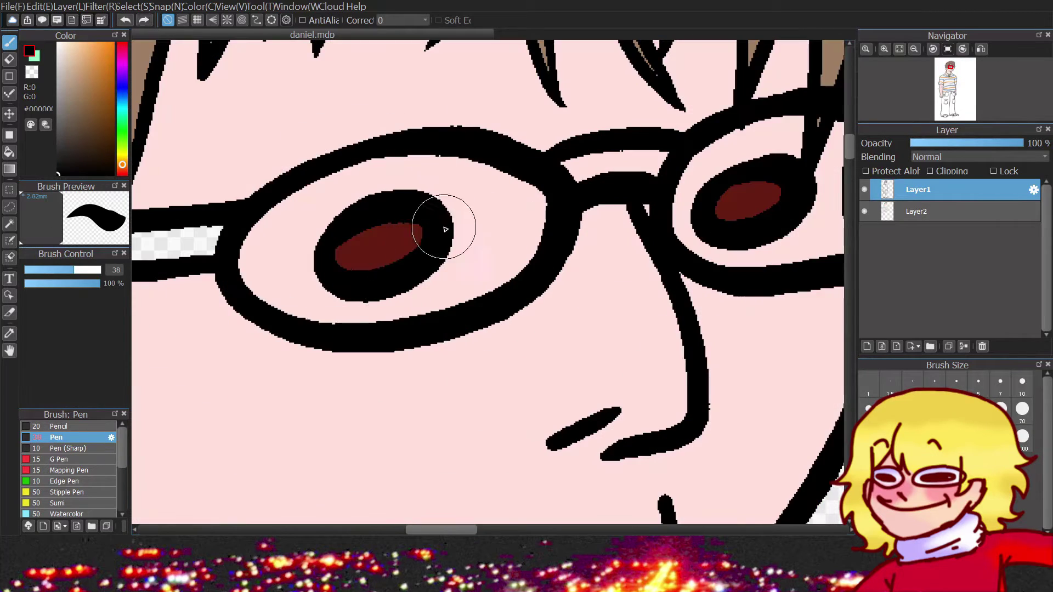
{"action": "scroll", "coordinate": [414, 234], "scroll_direction": "up", "scroll_amount": 2}
{"action": "key", "text": "g"}
{"action": "left_click", "coordinate": [446, 170]}
{"action": "scroll", "coordinate": [446, 170], "scroll_direction": "down", "scroll_amount": 2}
{"action": "left_click", "coordinate": [576, 165]}
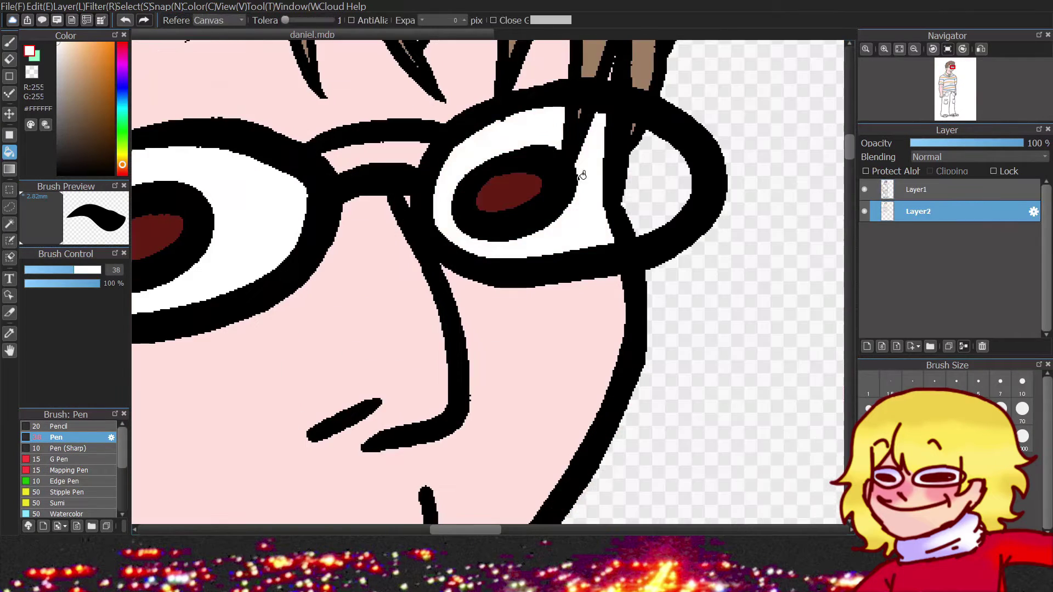
Draw a curved black edge around the far eye's white on the line art layer.
{"action": "scroll", "coordinate": [603, 247], "scroll_direction": "up", "scroll_amount": 3}
{"action": "left_click", "coordinate": [915, 189]}
{"action": "key", "text": "b"}
{"action": "left_click", "coordinate": [618, 272], "text": "alt"}
{"action": "left_click_drag", "start_coordinate": [620, 274], "coordinate": [595, 231]}
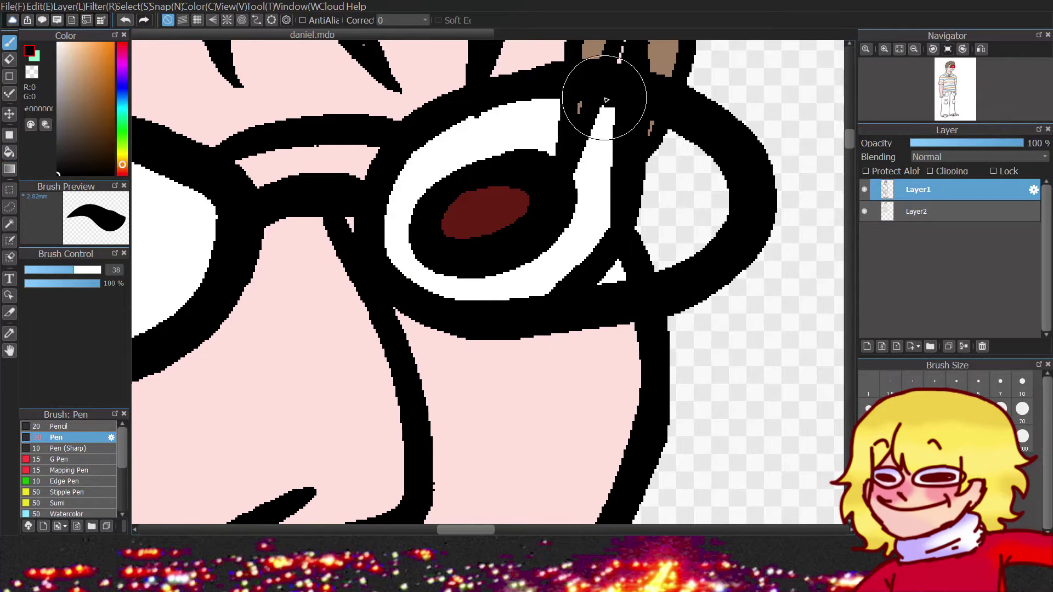
Fill the small gaps between the far eye's outline and the glasses frame with the skin colour on the colour layer.
{"action": "left_click", "coordinate": [571, 406], "text": "alt"}
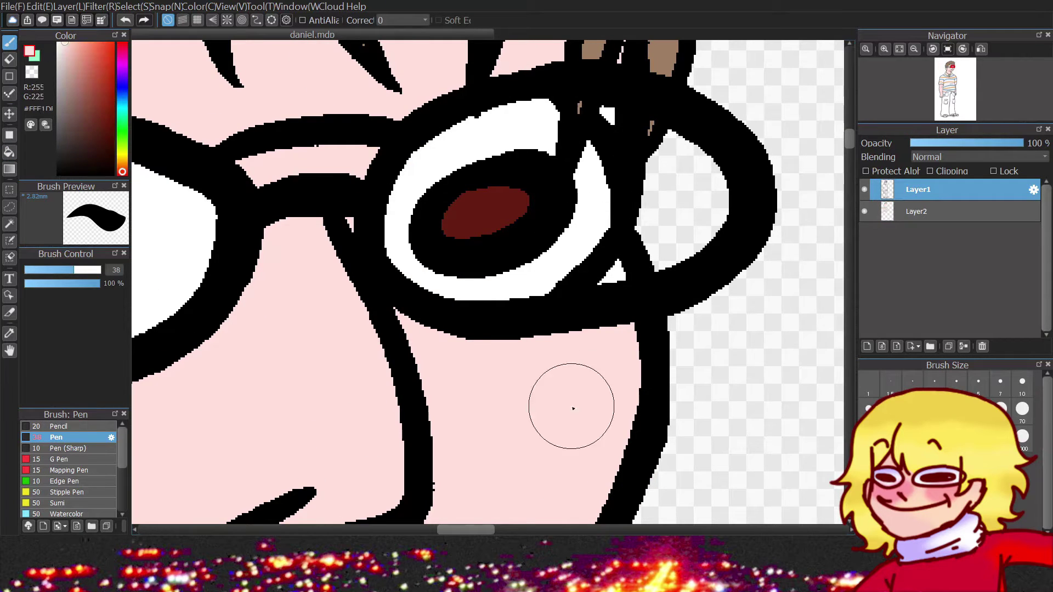
{"action": "left_click", "coordinate": [916, 211]}
{"action": "key", "text": "g"}
{"action": "scroll", "coordinate": [620, 225], "scroll_direction": "down", "scroll_amount": 3}
{"action": "scroll", "coordinate": [620, 224], "scroll_direction": "up", "scroll_amount": 5}
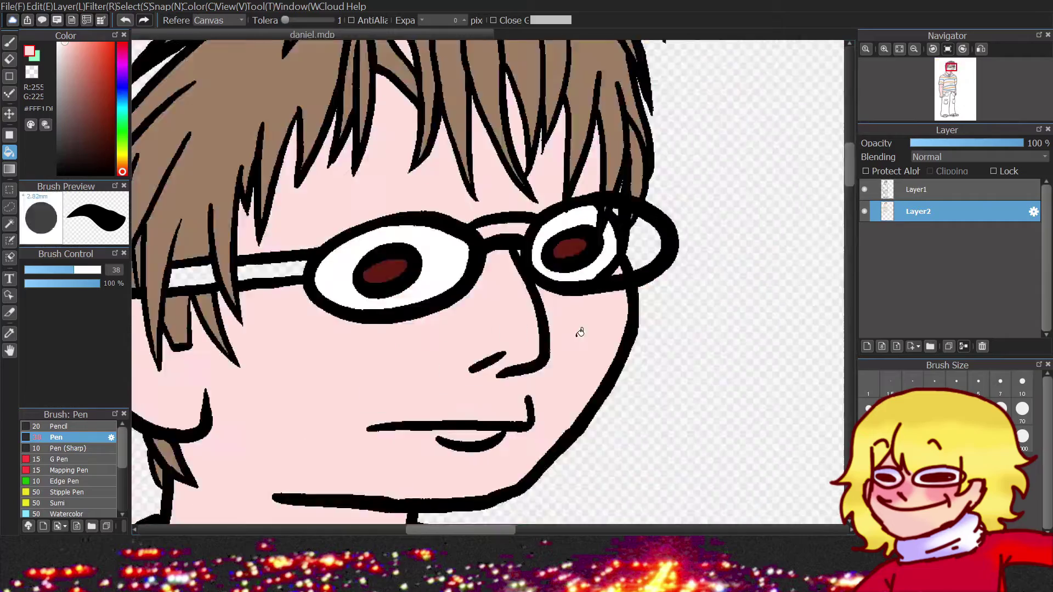
{"action": "key", "text": "b"}
{"action": "left_click", "coordinate": [916, 190]}
{"action": "left_click", "coordinate": [570, 287], "text": "alt"}
{"action": "scroll", "coordinate": [613, 276], "scroll_direction": "down", "scroll_amount": 3}
{"action": "scroll", "coordinate": [612, 276], "scroll_direction": "down", "scroll_amount": 3}
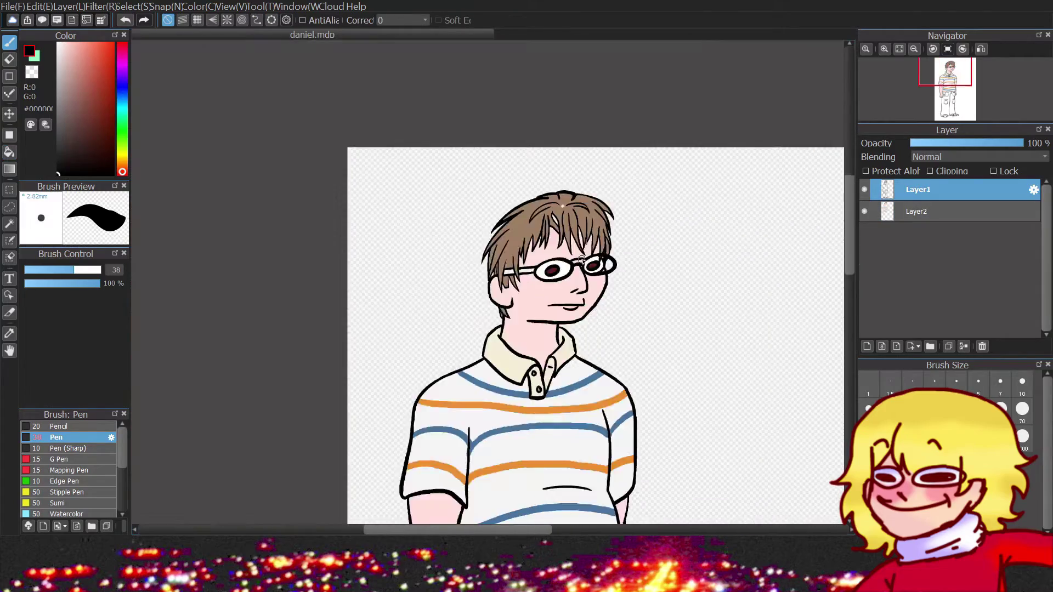
{"action": "scroll", "coordinate": [612, 276], "scroll_direction": "up", "scroll_amount": 2}
{"action": "scroll", "coordinate": [612, 276], "scroll_direction": "down", "scroll_amount": 3}
{"action": "scroll", "coordinate": [494, 384], "scroll_direction": "up", "scroll_amount": 2}
Fill all parts of the trousers with light blue (R 132, G 194) on the colour layer.
{"action": "left_click", "coordinate": [121, 104]}
{"action": "left_click", "coordinate": [80, 59]}
{"action": "key", "text": "g"}
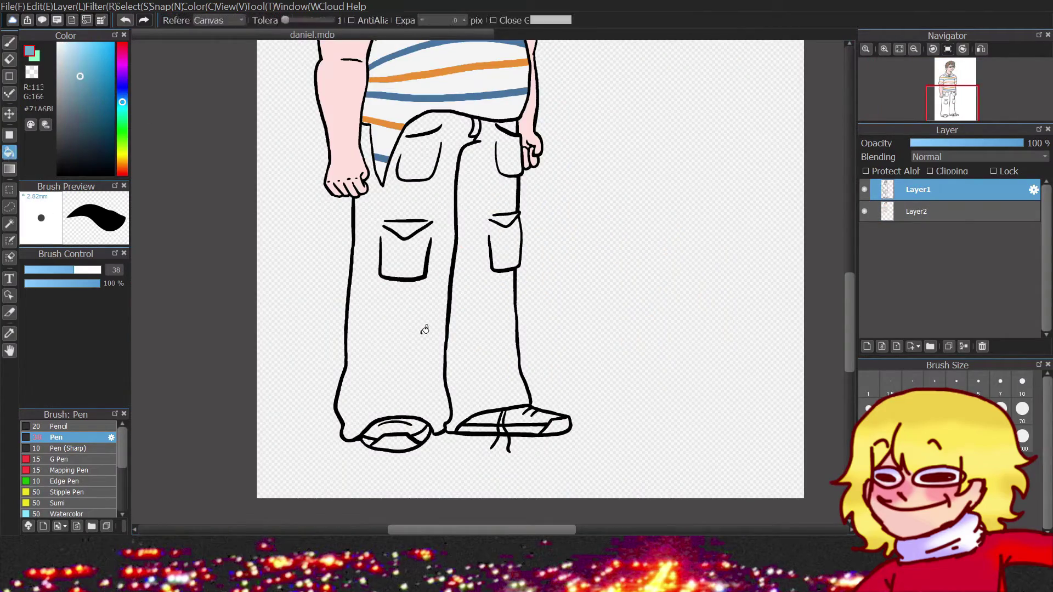
{"action": "left_click", "coordinate": [916, 211]}
{"action": "left_click", "coordinate": [423, 329]}
{"action": "scroll", "coordinate": [292, 273], "scroll_direction": "up", "scroll_amount": 6}
{"action": "scroll", "coordinate": [293, 273], "scroll_direction": "down", "scroll_amount": 6}
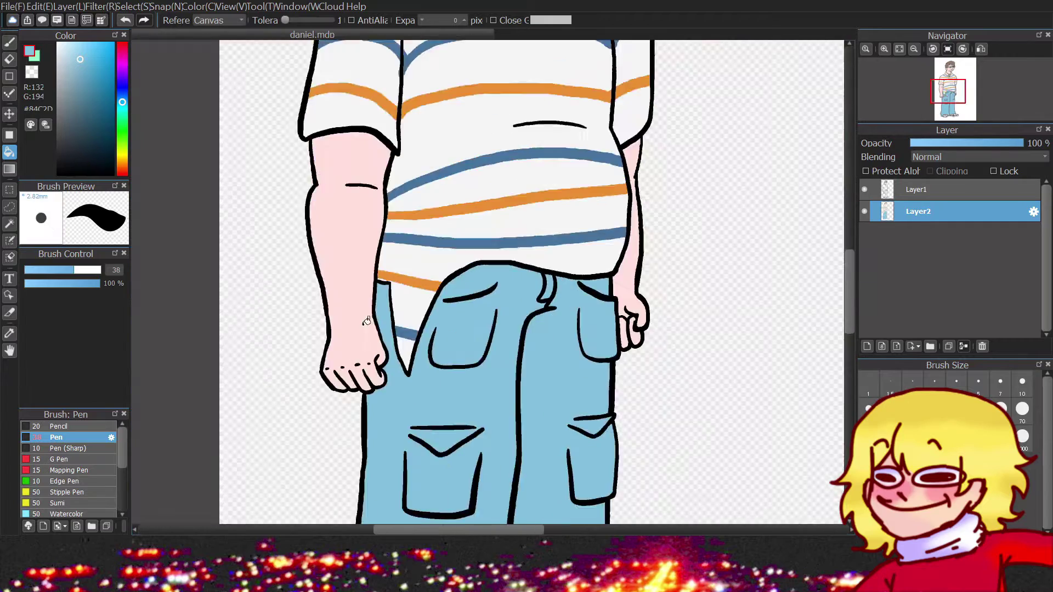
{"action": "scroll", "coordinate": [329, 285], "scroll_direction": "up", "scroll_amount": 3}
{"action": "scroll", "coordinate": [355, 296], "scroll_direction": "down", "scroll_amount": 5}
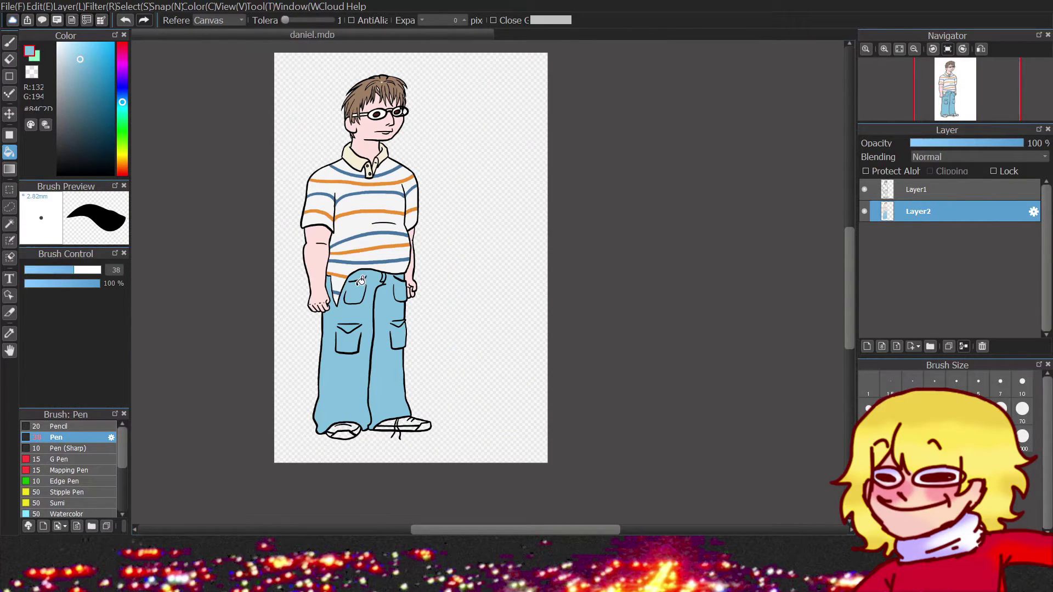
Fill the upper parts of both shoes with mid grey (R 145, G 150).
{"action": "scroll", "coordinate": [351, 443], "scroll_direction": "up", "scroll_amount": 3}
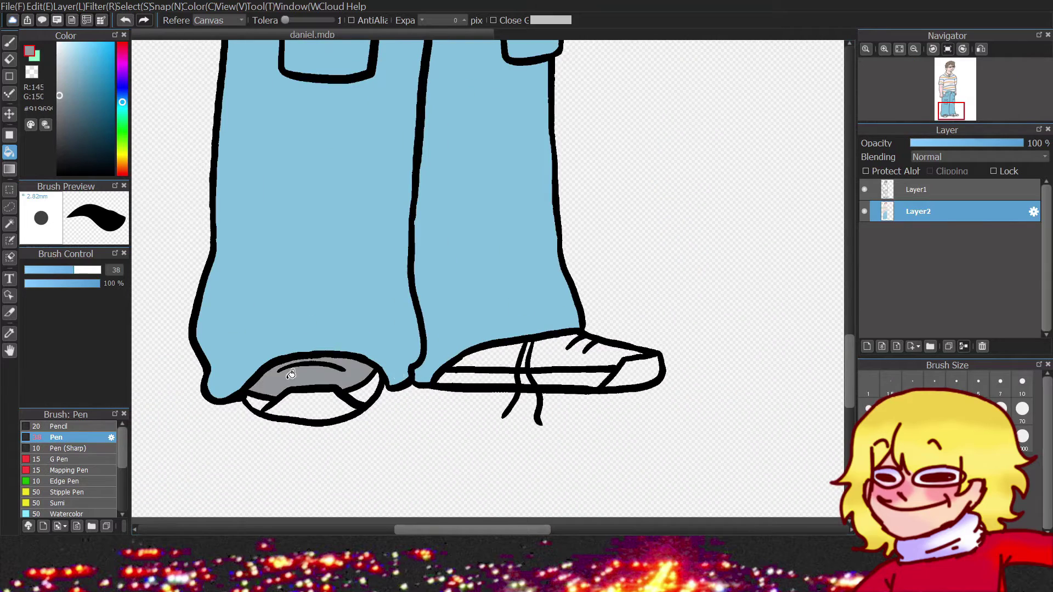
{"action": "left_click", "coordinate": [549, 358]}
{"action": "scroll", "coordinate": [549, 357], "scroll_direction": "down", "scroll_amount": 4}
Fill the shoes' toe caps with light grey (R 230, G 230) and their side sections with dark grey.
{"action": "scroll", "coordinate": [384, 384], "scroll_direction": "up", "scroll_amount": 5}
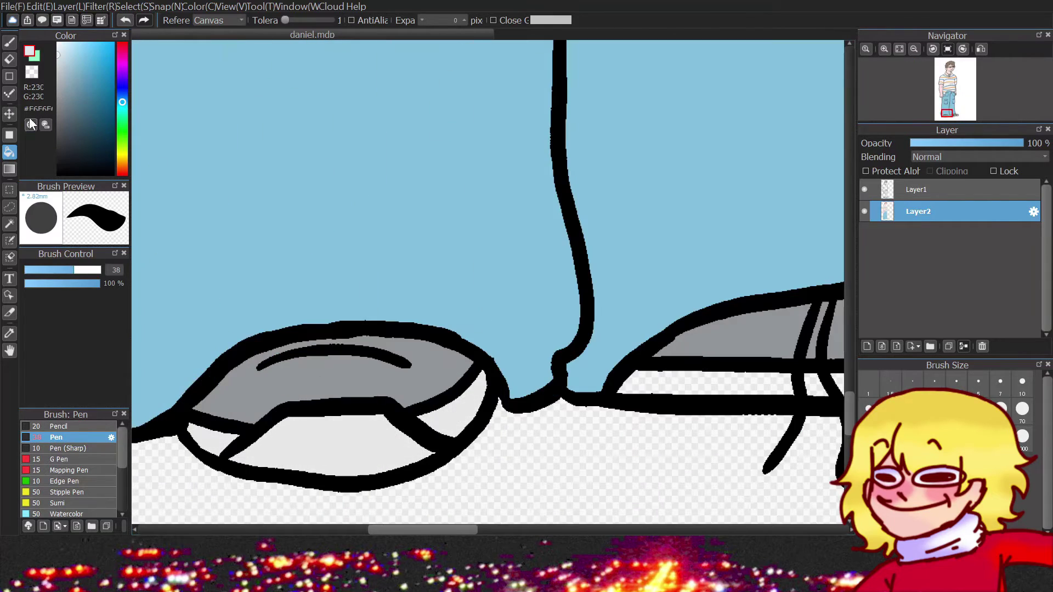
{"action": "scroll", "coordinate": [448, 412], "scroll_direction": "down", "scroll_amount": 4}
{"action": "scroll", "coordinate": [531, 394], "scroll_direction": "up", "scroll_amount": 3}
{"action": "scroll", "coordinate": [531, 395], "scroll_direction": "up", "scroll_amount": 3}
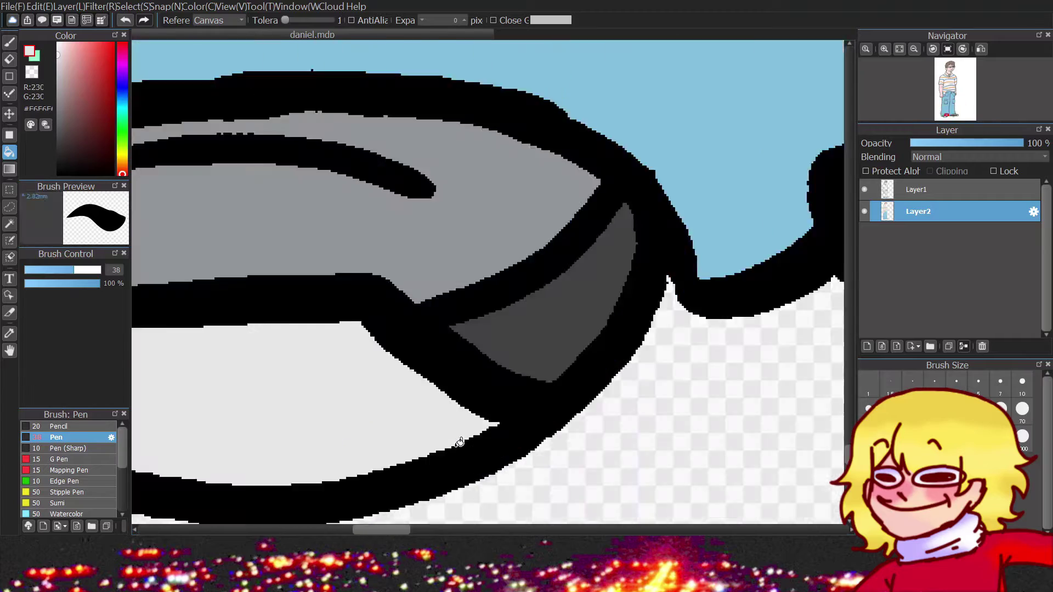
{"action": "scroll", "coordinate": [450, 375], "scroll_direction": "down", "scroll_amount": 6}
Add a new layer above the colour layer and paint a purple (R 143, G 61) shadow on the neck beneath the jaw.
{"action": "key", "text": "ctrl+shift+n"}
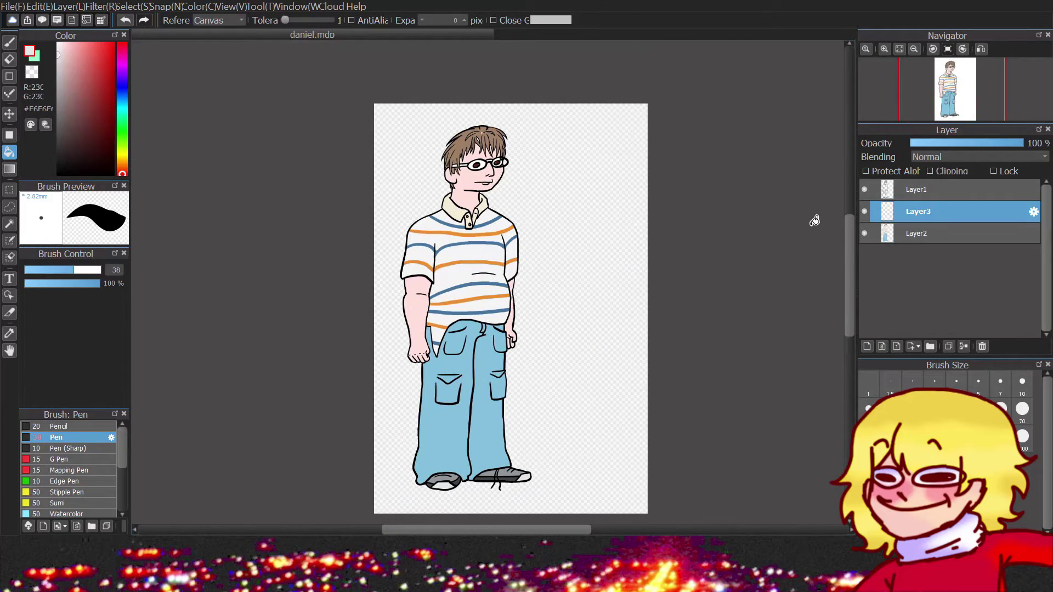
{"action": "left_click", "coordinate": [122, 71]}
{"action": "left_click", "coordinate": [9, 43]}
{"action": "scroll", "coordinate": [495, 285], "scroll_direction": "up", "scroll_amount": 5}
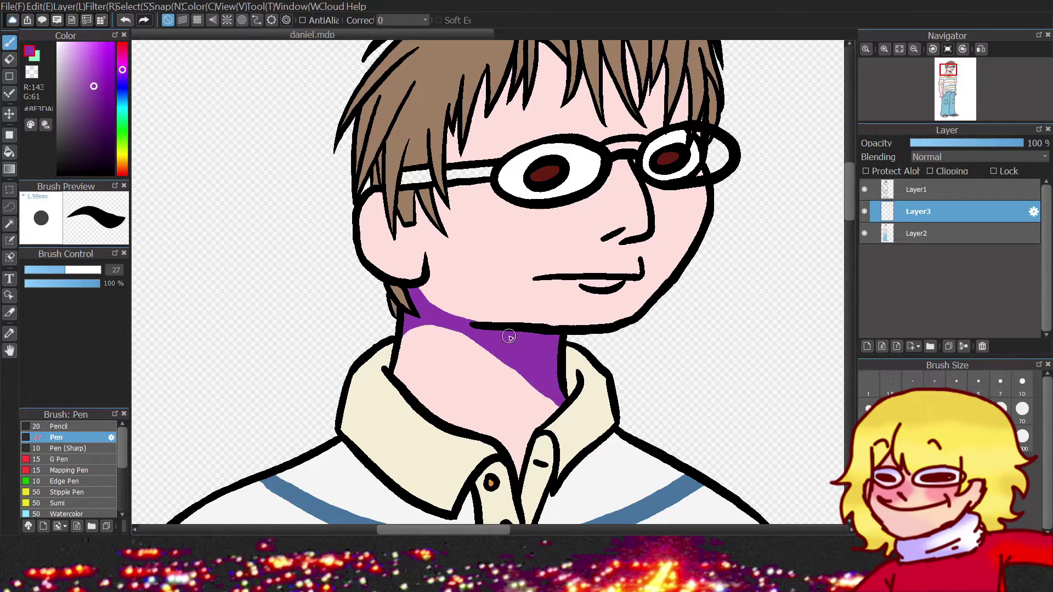
Paint purple shadows inside the ear and on the underside of the nose on the shadow layer.
{"action": "scroll", "coordinate": [378, 235], "scroll_direction": "up", "scroll_amount": 5}
{"action": "mouse_move", "coordinate": [460, 357]}
{"action": "left_mouse_down"}
{"action": "mouse_move", "coordinate": [515, 289]}
{"action": "mouse_move", "coordinate": [460, 375]}
{"action": "mouse_move", "coordinate": [434, 231]}
{"action": "left_mouse_up"}
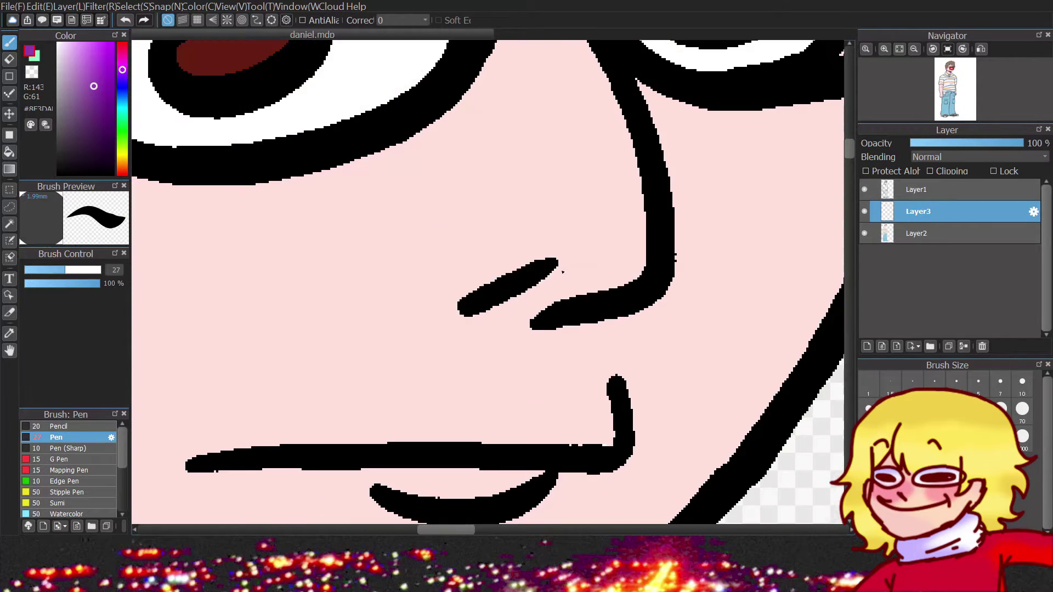
{"action": "left_click_drag", "start_coordinate": [422, 307], "coordinate": [600, 277]}
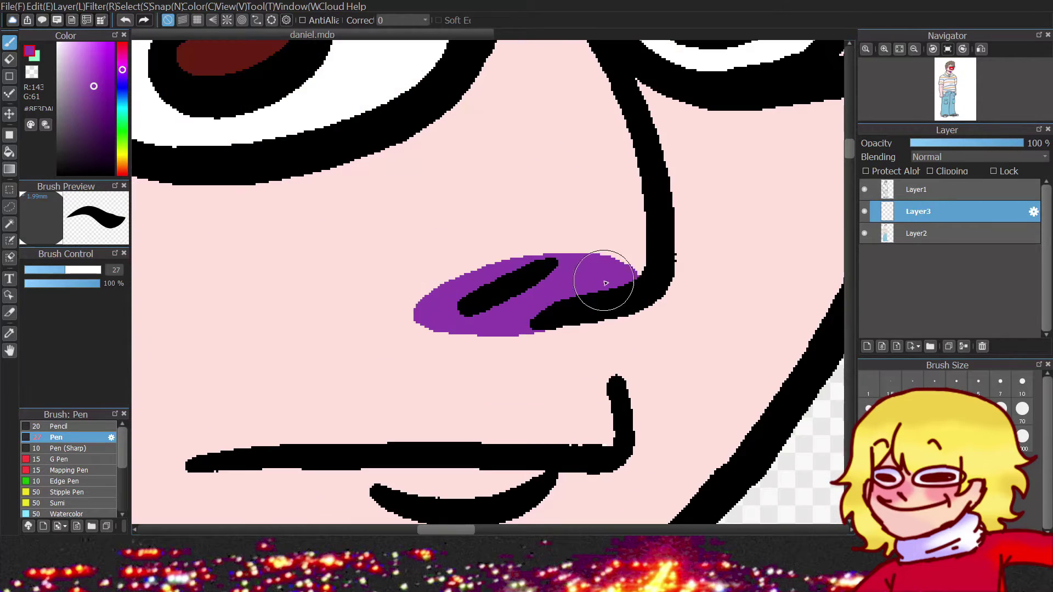
{"action": "scroll", "coordinate": [599, 278], "scroll_direction": "down", "scroll_amount": 5}
Paint purple shadows along the upper part of both eyes beneath the glasses frames.
{"action": "scroll", "coordinate": [574, 198], "scroll_direction": "up", "scroll_amount": 5}
{"action": "scroll", "coordinate": [519, 219], "scroll_direction": "down", "scroll_amount": 3}
{"action": "mouse_move", "coordinate": [318, 235]}
{"action": "left_mouse_down"}
{"action": "mouse_move", "coordinate": [689, 216]}
{"action": "mouse_move", "coordinate": [400, 192]}
{"action": "left_mouse_up"}
{"action": "scroll", "coordinate": [583, 181], "scroll_direction": "up", "scroll_amount": 3}
{"action": "mouse_move", "coordinate": [583, 181]}
{"action": "left_mouse_down"}
{"action": "mouse_move", "coordinate": [499, 211]}
{"action": "mouse_move", "coordinate": [241, 181]}
{"action": "left_mouse_up"}
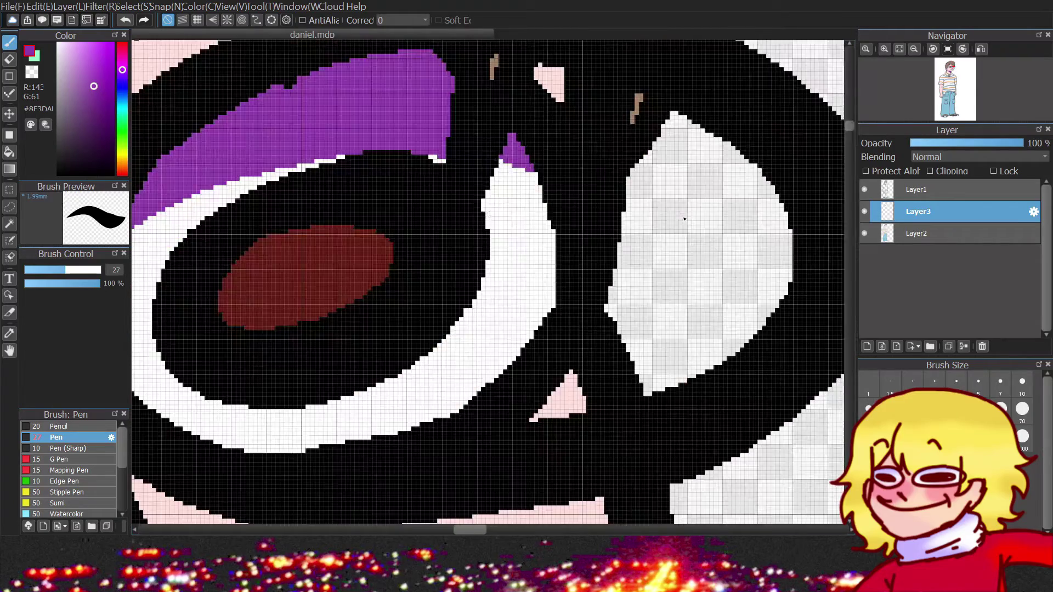
{"action": "scroll", "coordinate": [515, 203], "scroll_direction": "down", "scroll_amount": 5}
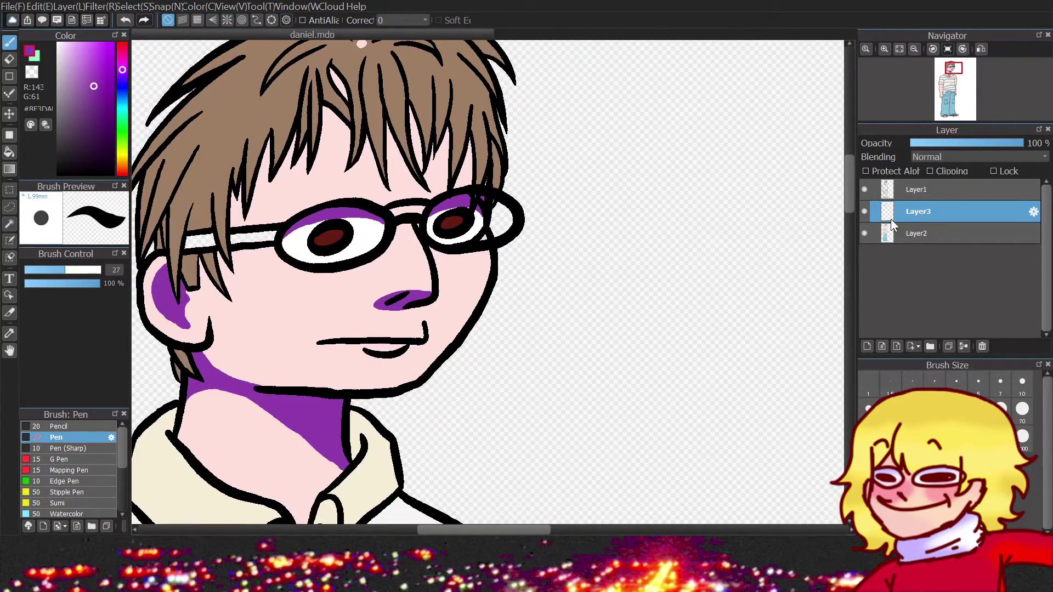
Fill the glasses' near temple arm and bridge with bluish grey (R 164, G 165) on the colour layer.
{"action": "left_click", "coordinate": [913, 233]}
{"action": "key", "text": "g"}
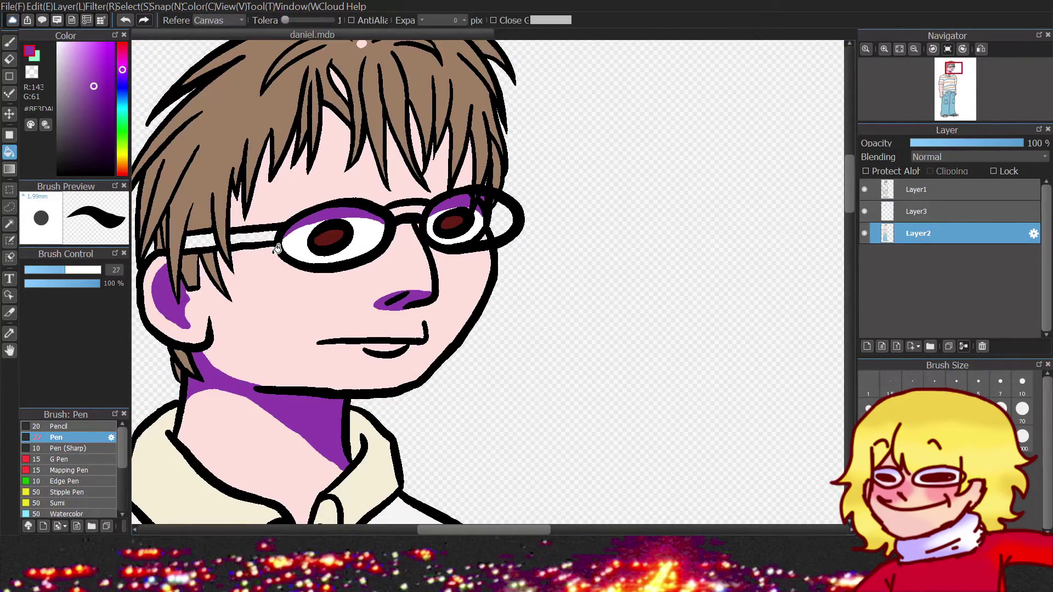
{"action": "left_click", "coordinate": [122, 89]}
{"action": "scroll", "coordinate": [407, 205], "scroll_direction": "up", "scroll_amount": 3}
{"action": "scroll", "coordinate": [435, 242], "scroll_direction": "down", "scroll_amount": 3}
{"action": "left_click", "coordinate": [435, 242]}
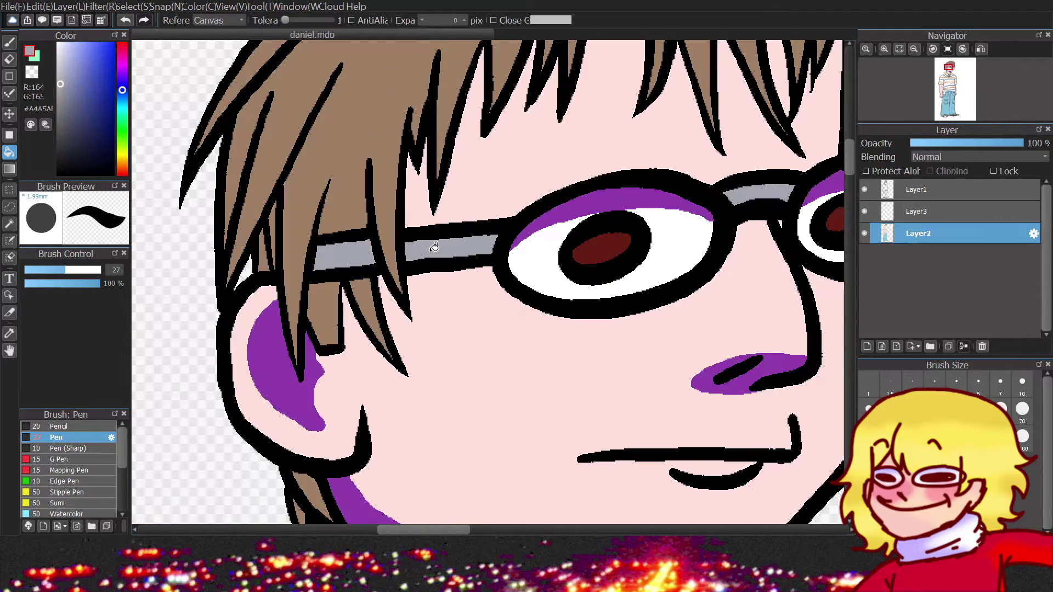
{"action": "scroll", "coordinate": [435, 243], "scroll_direction": "down", "scroll_amount": 1}
Extend the temple arm's black outline to the ear on the line art layer and fill the enclosed gap with the same grey.
{"action": "key", "text": "b"}
{"action": "scroll", "coordinate": [284, 255], "scroll_direction": "up", "scroll_amount": 3}
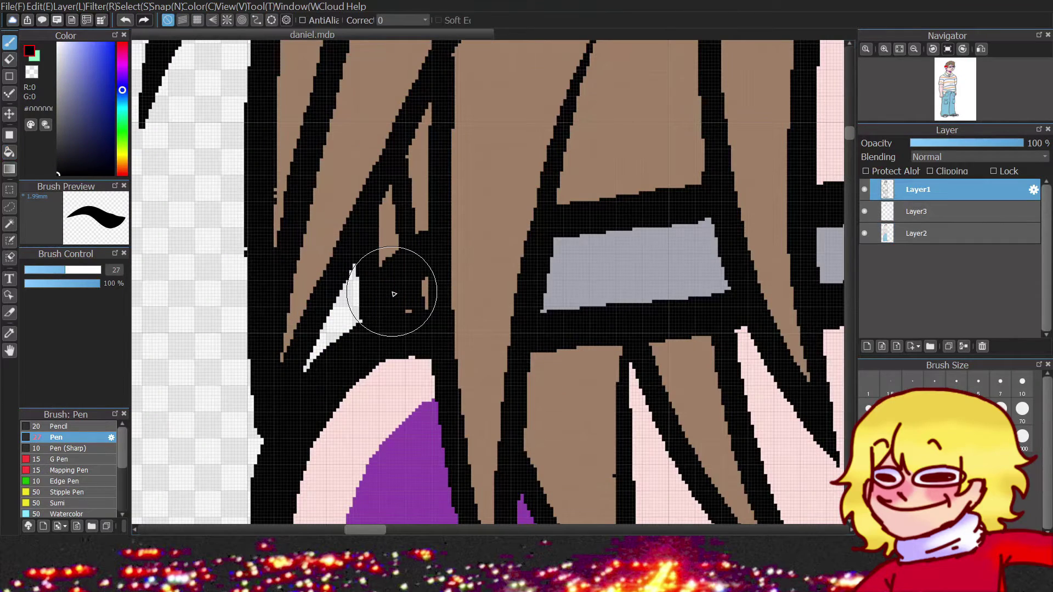
{"action": "left_click", "coordinate": [406, 290], "text": "alt"}
{"action": "scroll", "coordinate": [408, 328], "scroll_direction": "down", "scroll_amount": 3}
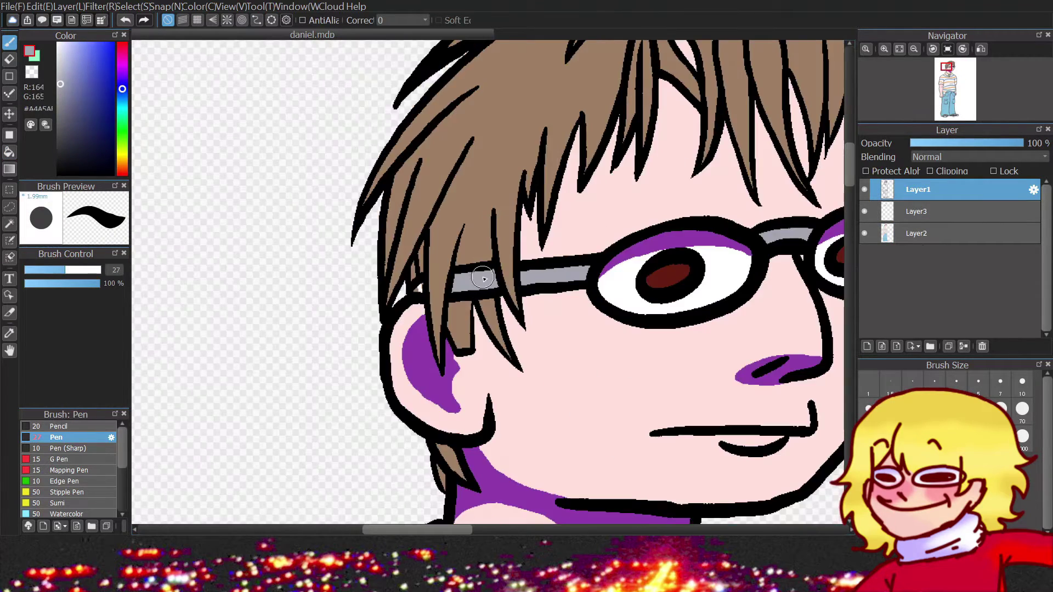
{"action": "left_click", "coordinate": [913, 233]}
{"action": "key", "text": "g"}
{"action": "scroll", "coordinate": [438, 247], "scroll_direction": "up", "scroll_amount": 3}
{"action": "scroll", "coordinate": [439, 247], "scroll_direction": "down", "scroll_amount": 3}
{"action": "scroll", "coordinate": [709, 227], "scroll_direction": "up", "scroll_amount": 3}
Draw the far temple arm's black edges inside the outer part of the far lens, and return to the colour layer with the grey fill.
{"action": "scroll", "coordinate": [709, 227], "scroll_direction": "up", "scroll_amount": 2}
{"action": "left_click", "coordinate": [916, 189]}
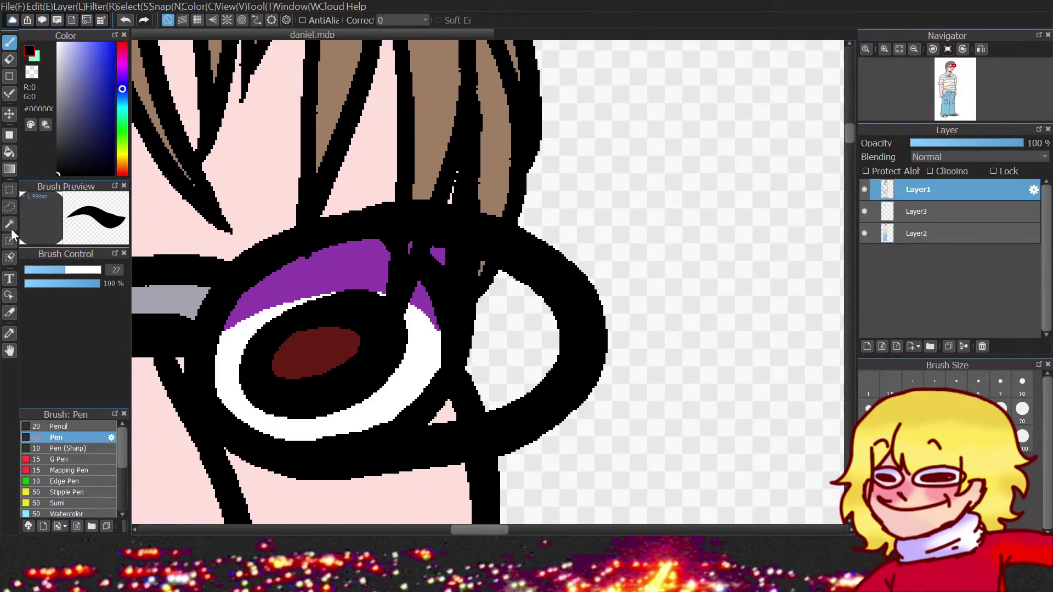
{"action": "key", "text": "b"}
{"action": "left_click", "coordinate": [493, 230], "text": "alt"}
{"action": "left_click_drag", "start_coordinate": [472, 340], "coordinate": [557, 340]}
{"action": "scroll", "coordinate": [464, 292], "scroll_direction": "down", "scroll_amount": 3}
{"action": "left_click", "coordinate": [916, 233]}
{"action": "scroll", "coordinate": [549, 246], "scroll_direction": "up", "scroll_amount": 3}
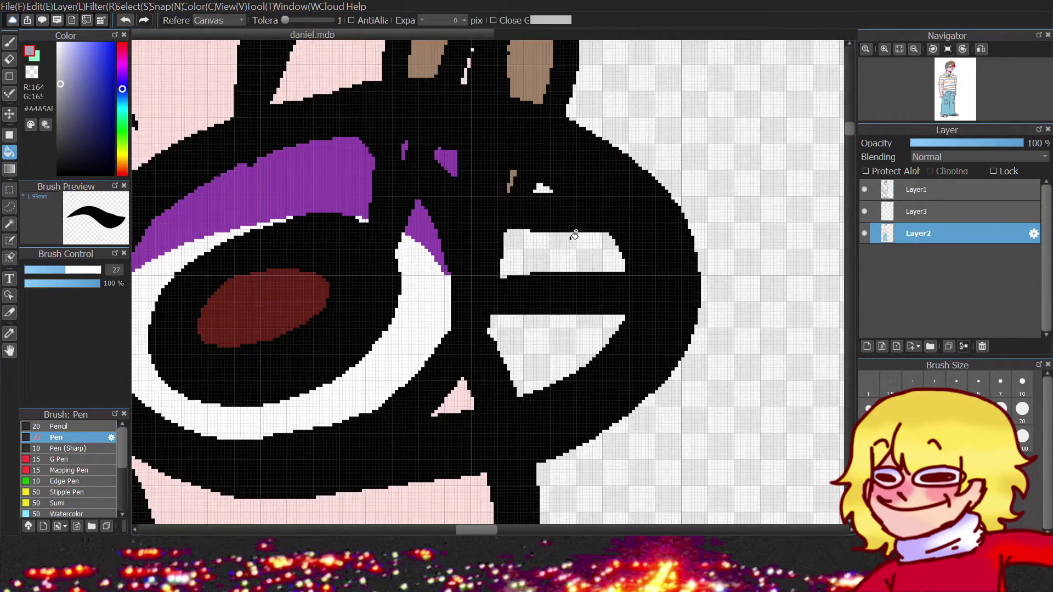
{"action": "scroll", "coordinate": [548, 246], "scroll_direction": "down", "scroll_amount": 3}
Pick up the shadow purple and paint shadows on the forehead beneath the side fringe on the shadow layer.
{"action": "left_click", "coordinate": [422, 384], "text": "alt"}
{"action": "left_click", "coordinate": [916, 211]}
{"action": "scroll", "coordinate": [529, 203], "scroll_direction": "up", "scroll_amount": 4}
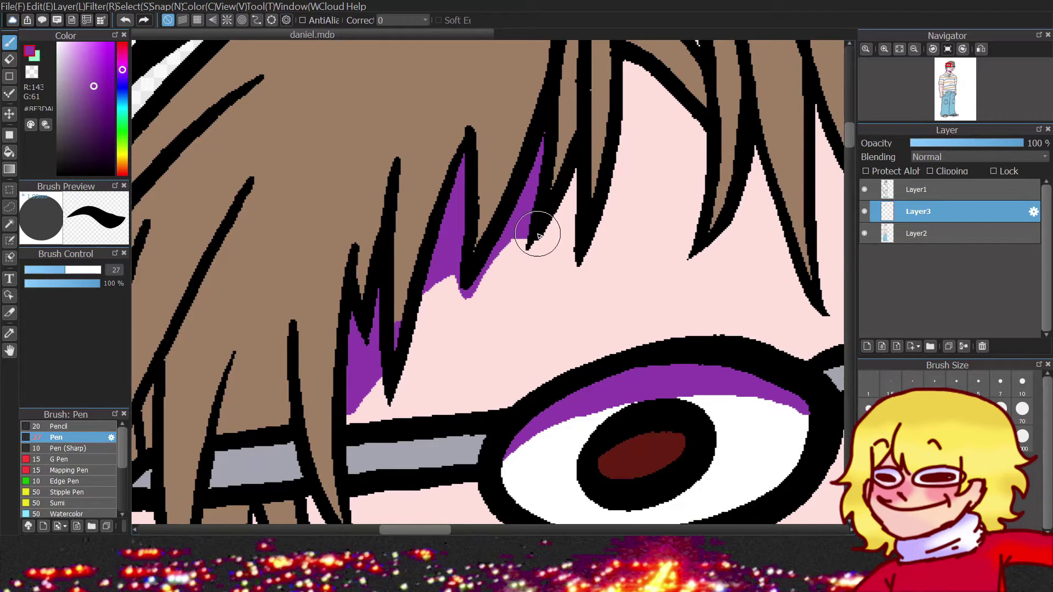
{"action": "scroll", "coordinate": [552, 221], "scroll_direction": "up", "scroll_amount": 1}
{"action": "scroll", "coordinate": [567, 208], "scroll_direction": "down", "scroll_amount": 3}
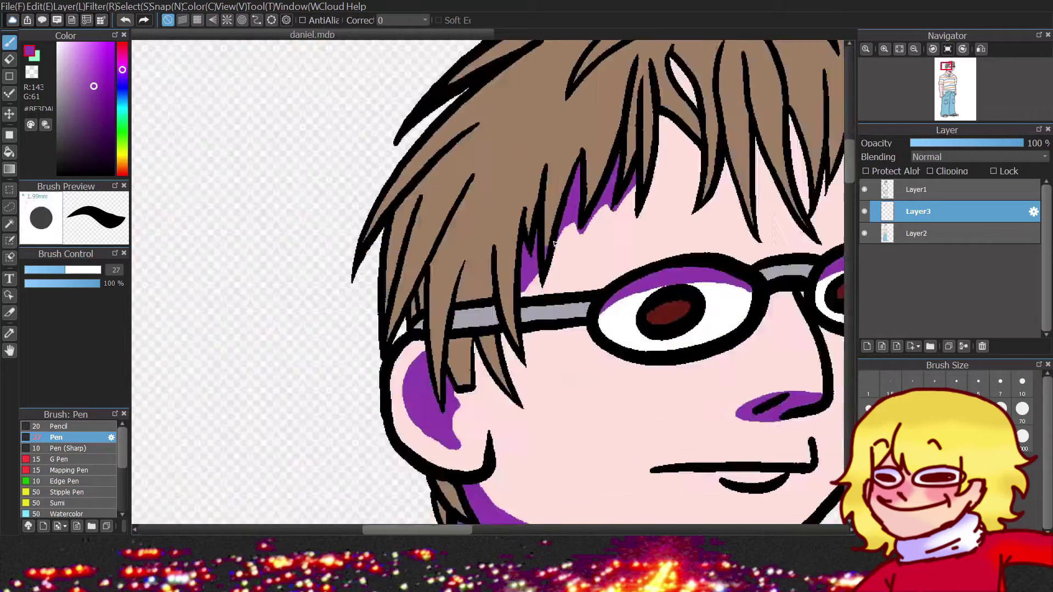
Paint purple shadows over the near temple arm and on the hair directly above it.
{"action": "scroll", "coordinate": [464, 286], "scroll_direction": "up", "scroll_amount": 4}
{"action": "left_click_drag", "start_coordinate": [332, 318], "coordinate": [464, 287]}
{"action": "scroll", "coordinate": [422, 293], "scroll_direction": "down", "scroll_amount": 2}
{"action": "left_click_drag", "start_coordinate": [669, 291], "coordinate": [501, 318]}
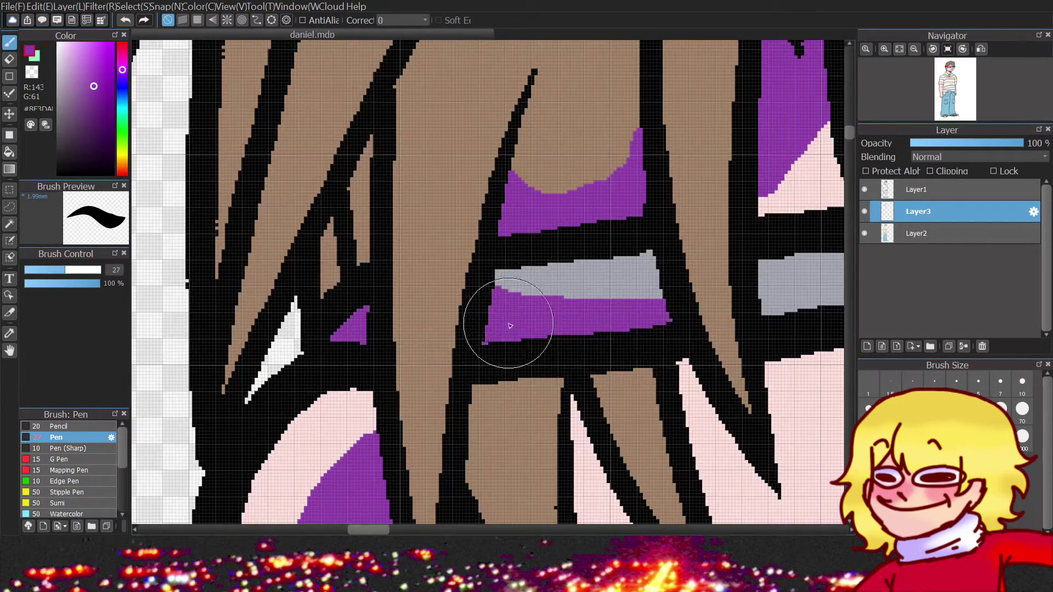
{"action": "scroll", "coordinate": [501, 317], "scroll_direction": "up", "scroll_amount": 1}
{"action": "mouse_move", "coordinate": [509, 257]}
{"action": "left_mouse_down"}
{"action": "mouse_move", "coordinate": [651, 235]}
{"action": "mouse_move", "coordinate": [691, 242]}
{"action": "left_mouse_up"}
Paint a purple shadow on the lower end of the sideburn in front of the ear.
{"action": "scroll", "coordinate": [451, 257], "scroll_direction": "down", "scroll_amount": 2}
{"action": "scroll", "coordinate": [451, 256], "scroll_direction": "up", "scroll_amount": 3}
{"action": "scroll", "coordinate": [411, 236], "scroll_direction": "down", "scroll_amount": 1}
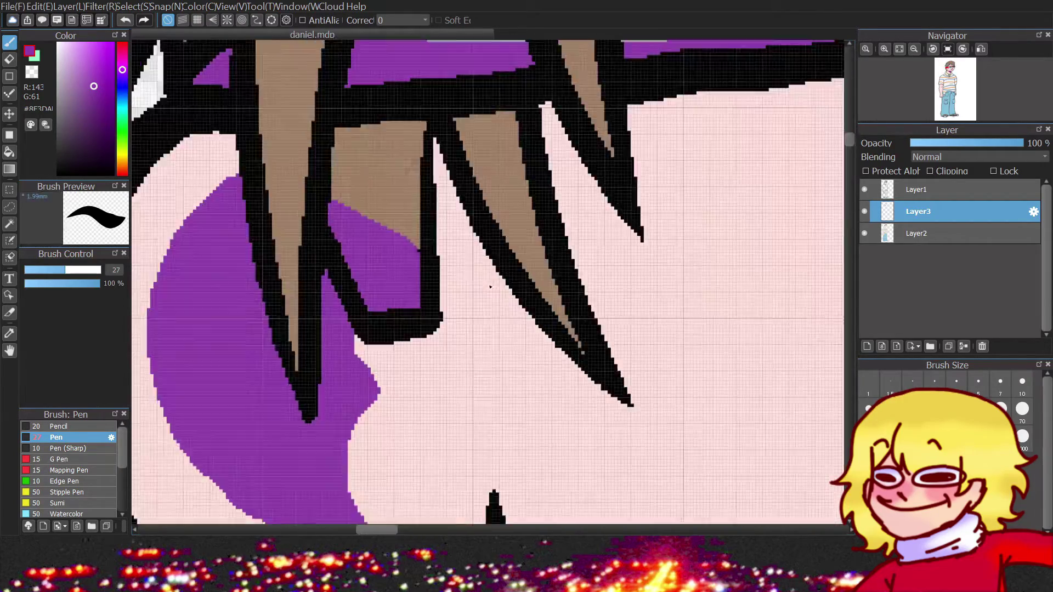
Paint purple shadows on the cheek along the inner edge of the hair strand in front of the ear.
{"action": "scroll", "coordinate": [411, 236], "scroll_direction": "up", "scroll_amount": 1}
{"action": "left_click_drag", "start_coordinate": [368, 167], "coordinate": [500, 383]}
{"action": "mouse_move", "coordinate": [459, 300]}
{"action": "left_mouse_down"}
{"action": "mouse_move", "coordinate": [515, 384]}
{"action": "mouse_move", "coordinate": [399, 340]}
{"action": "mouse_move", "coordinate": [506, 384]}
{"action": "left_mouse_up"}
{"action": "scroll", "coordinate": [477, 340], "scroll_direction": "down", "scroll_amount": 2}
{"action": "scroll", "coordinate": [439, 329], "scroll_direction": "up", "scroll_amount": 2}
{"action": "scroll", "coordinate": [579, 279], "scroll_direction": "down", "scroll_amount": 2}
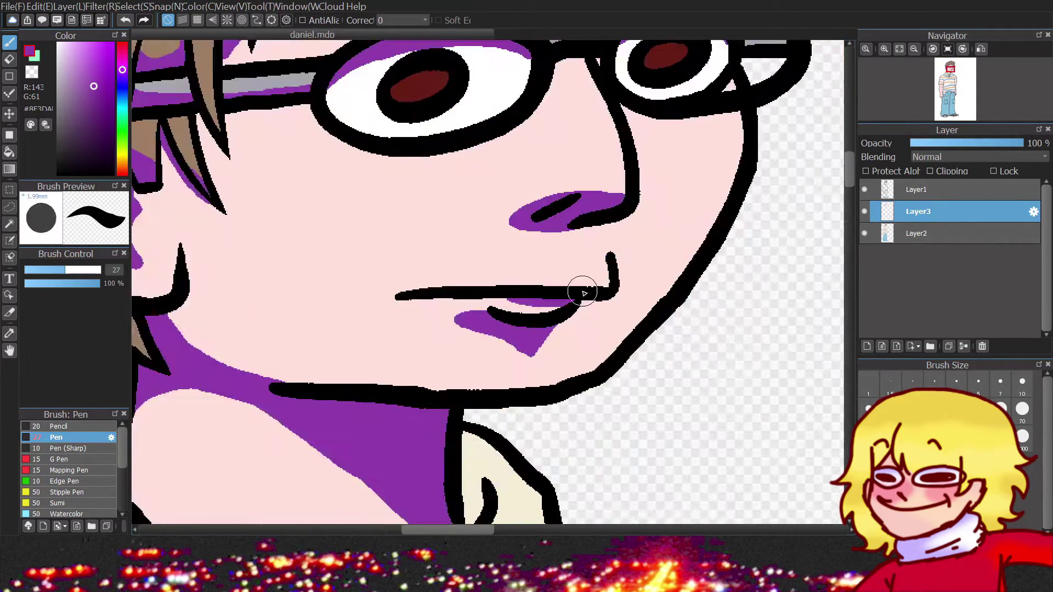
Paint curved purple shadows on the face beneath the far and near lenses of the glasses.
{"action": "scroll", "coordinate": [578, 287], "scroll_direction": "up", "scroll_amount": 2}
{"action": "mouse_move", "coordinate": [547, 277]}
{"action": "left_mouse_down"}
{"action": "mouse_move", "coordinate": [651, 218]}
{"action": "mouse_move", "coordinate": [675, 277]}
{"action": "left_mouse_up"}
{"action": "scroll", "coordinate": [395, 152], "scroll_direction": "down", "scroll_amount": 2}
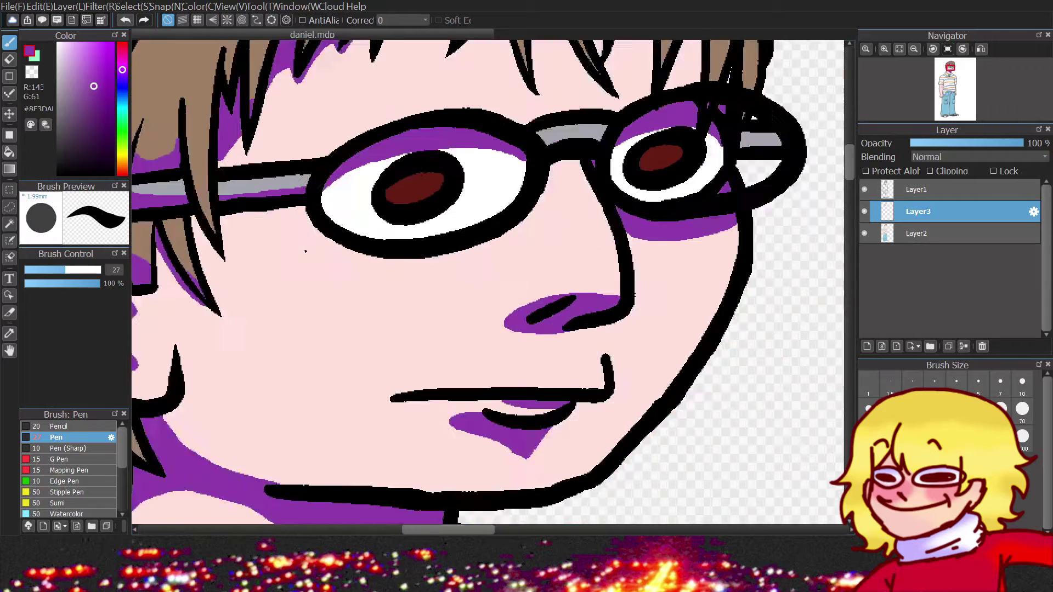
{"action": "scroll", "coordinate": [460, 279], "scroll_direction": "up", "scroll_amount": 2}
{"action": "left_click_drag", "start_coordinate": [641, 225], "coordinate": [460, 285]}
{"action": "scroll", "coordinate": [631, 183], "scroll_direction": "down", "scroll_amount": 2}
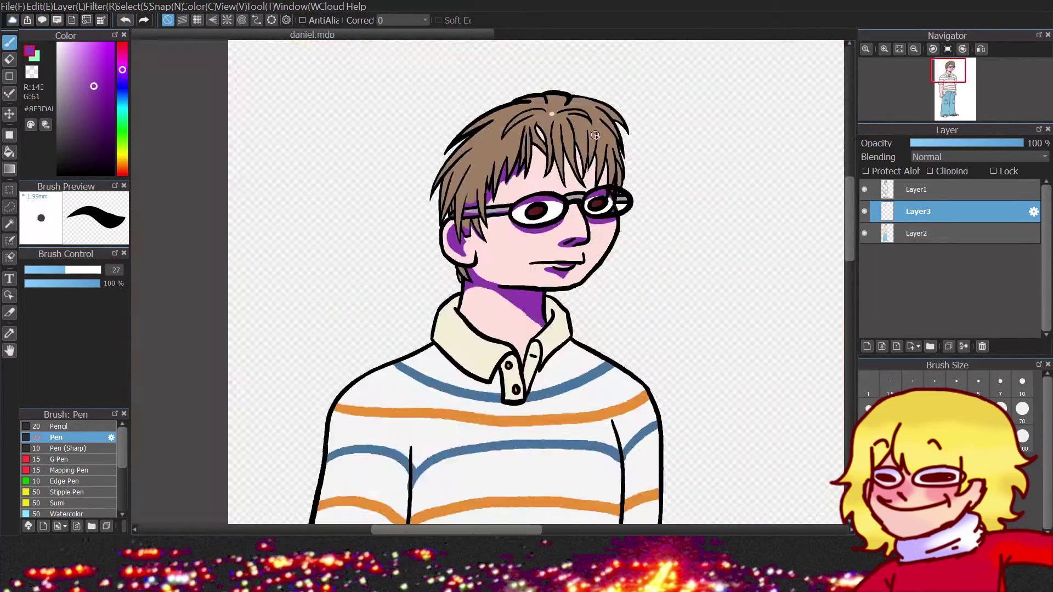
Paint purple shadows inside the small skin gap in the parting and on the forehead beneath the middle fringe strands.
{"action": "scroll", "coordinate": [416, 230], "scroll_direction": "up", "scroll_amount": 2}
{"action": "left_click_drag", "start_coordinate": [396, 403], "coordinate": [415, 296]}
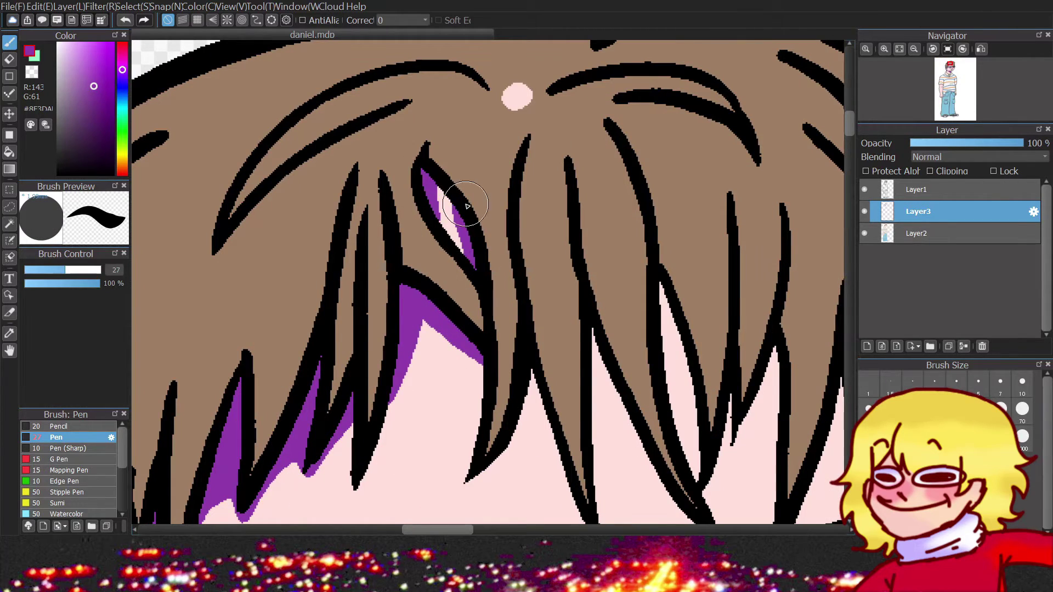
{"action": "scroll", "coordinate": [466, 206], "scroll_direction": "down", "scroll_amount": 2}
{"action": "scroll", "coordinate": [546, 207], "scroll_direction": "up", "scroll_amount": 2}
{"action": "left_click_drag", "start_coordinate": [552, 97], "coordinate": [593, 178]}
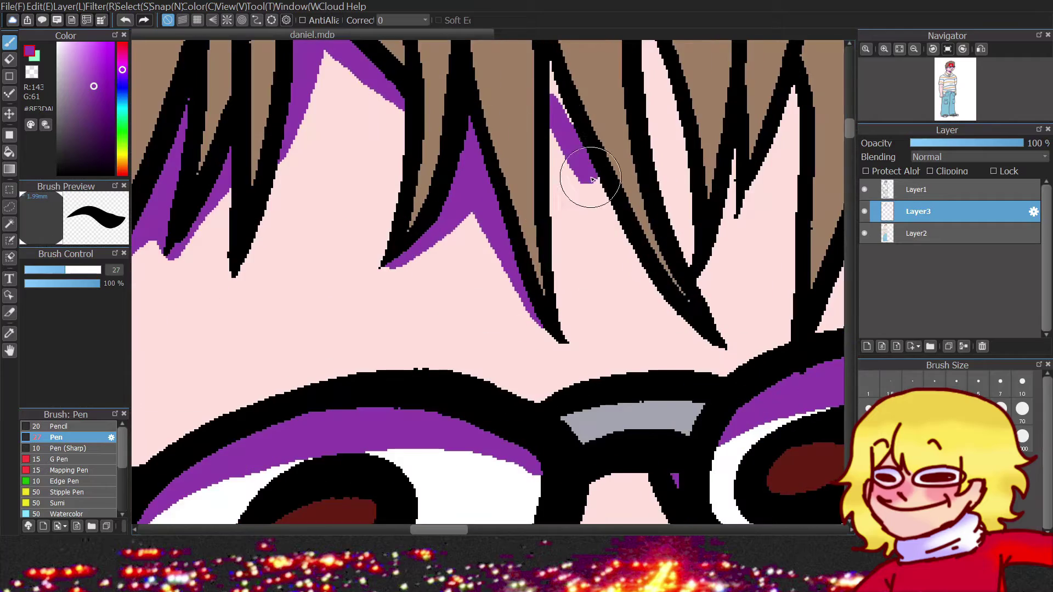
Paint purple shadows in the forehead gaps between the fringe strands above the far lens.
{"action": "scroll", "coordinate": [603, 198], "scroll_direction": "down", "scroll_amount": 2}
{"action": "scroll", "coordinate": [506, 275], "scroll_direction": "up", "scroll_amount": 2}
{"action": "left_click_drag", "start_coordinate": [466, 262], "coordinate": [512, 458]}
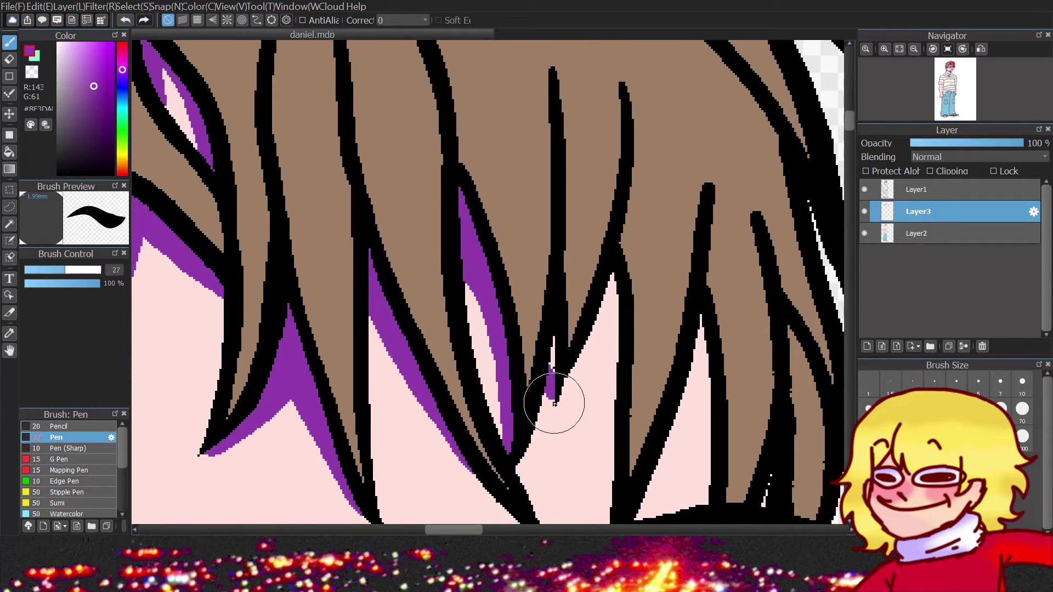
{"action": "scroll", "coordinate": [613, 370], "scroll_direction": "down", "scroll_amount": 2}
{"action": "scroll", "coordinate": [521, 304], "scroll_direction": "up", "scroll_amount": 3}
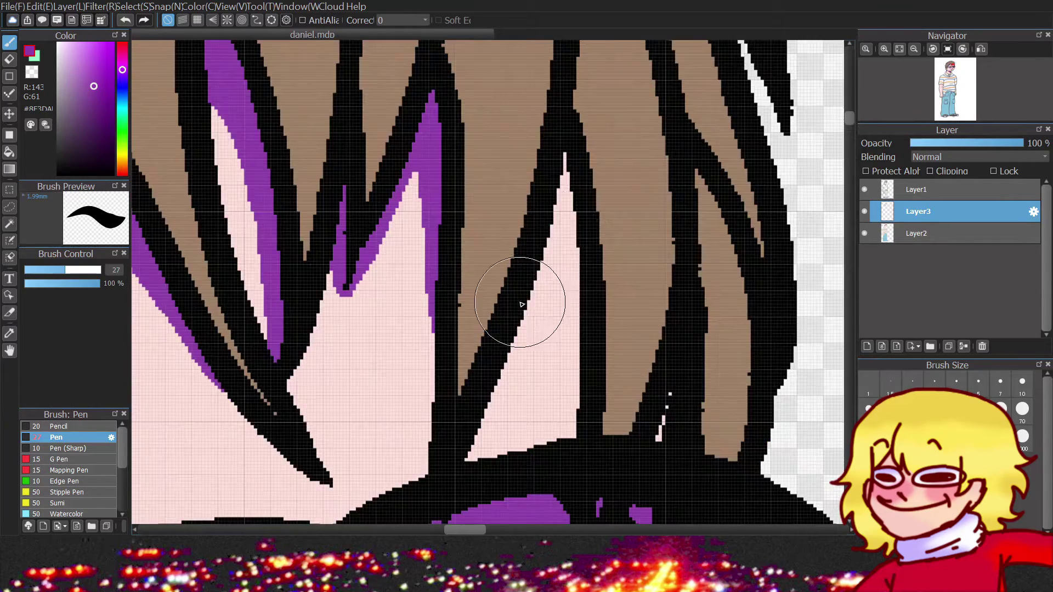
{"action": "scroll", "coordinate": [578, 368], "scroll_direction": "down", "scroll_amount": 2}
Paint a purple shadow on the skin directly above the glasses' bridge.
{"action": "scroll", "coordinate": [387, 388], "scroll_direction": "up", "scroll_amount": 2}
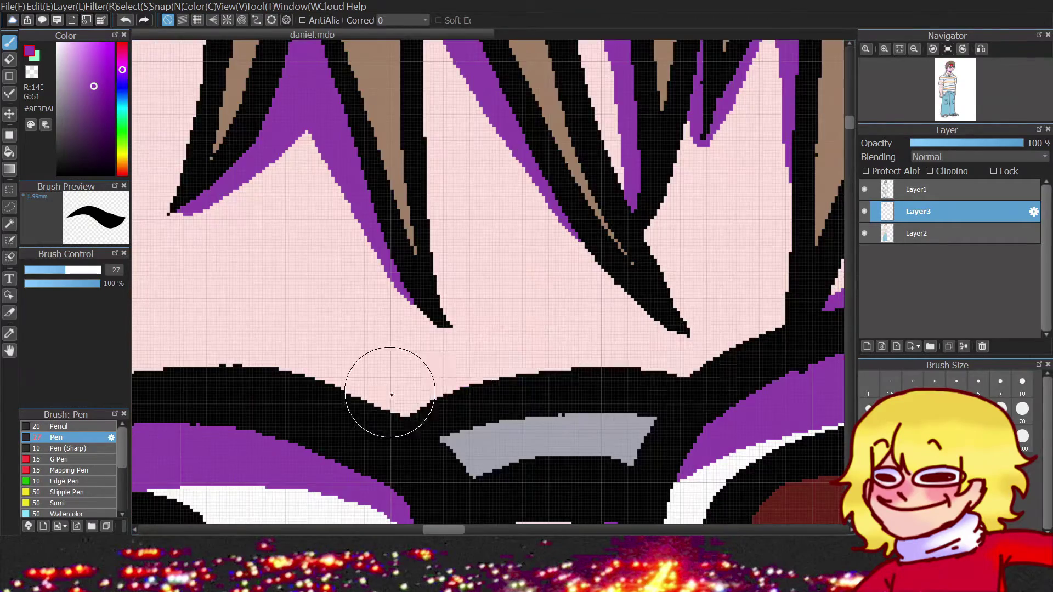
{"action": "left_click_drag", "start_coordinate": [592, 461], "coordinate": [527, 472]}
{"action": "scroll", "coordinate": [527, 472], "scroll_direction": "down", "scroll_amount": 2}
{"action": "scroll", "coordinate": [585, 160], "scroll_direction": "up", "scroll_amount": 3}
{"action": "key", "text": "ctrl+z"}
{"action": "key", "text": "ctrl+z"}
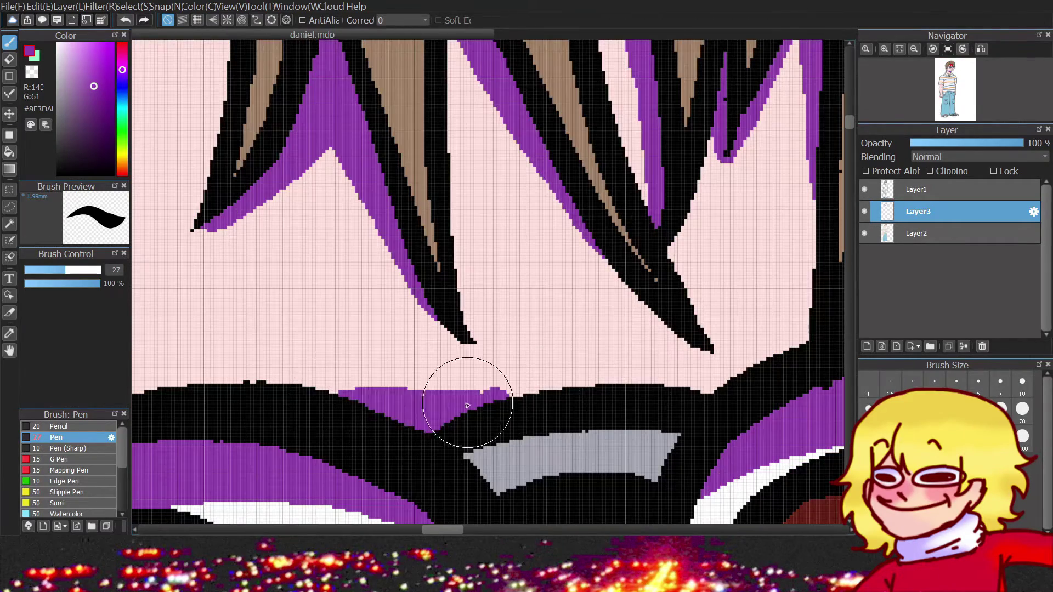
{"action": "key", "text": "ctrl+y"}
{"action": "key", "text": "ctrl+y"}
{"action": "scroll", "coordinate": [513, 481], "scroll_direction": "down", "scroll_amount": 2}
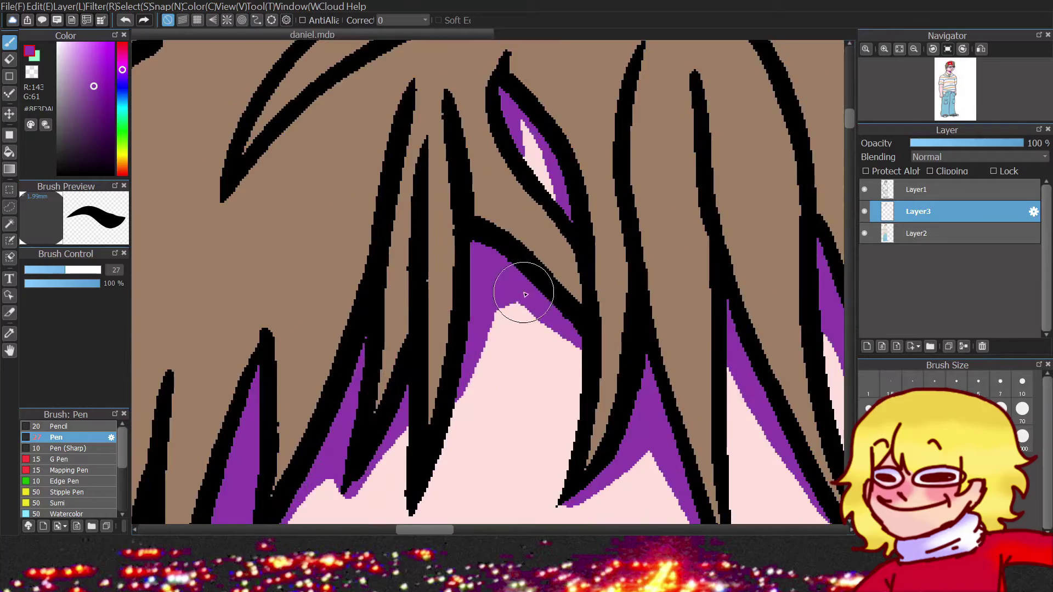
Widen the purple forehead shadows beneath the middle fringe strands and round off their pointed inner corners.
{"action": "scroll", "coordinate": [521, 286], "scroll_direction": "up", "scroll_amount": 3}
{"action": "scroll", "coordinate": [563, 301], "scroll_direction": "up", "scroll_amount": 3}
{"action": "scroll", "coordinate": [564, 301], "scroll_direction": "down", "scroll_amount": 3}
{"action": "scroll", "coordinate": [599, 294], "scroll_direction": "up", "scroll_amount": 3}
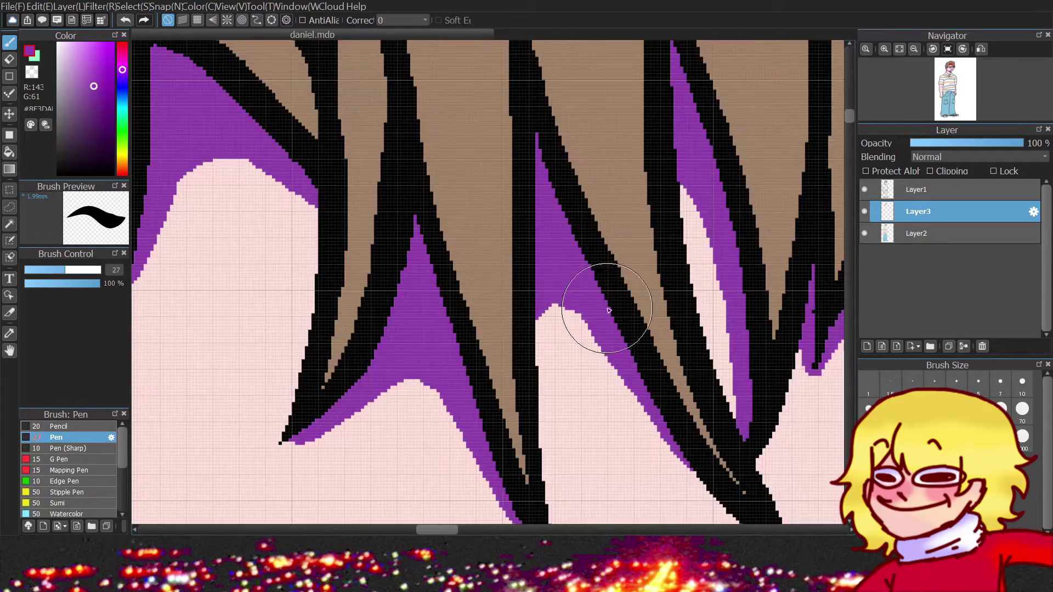
{"action": "scroll", "coordinate": [599, 294], "scroll_direction": "up", "scroll_amount": 1}
{"action": "left_click", "coordinate": [566, 375]}
{"action": "scroll", "coordinate": [502, 152], "scroll_direction": "down", "scroll_amount": 3}
Paint purple shadows on the short hair strands behind the temple arm and along the strand line above the ear.
{"action": "scroll", "coordinate": [340, 266], "scroll_direction": "up", "scroll_amount": 2}
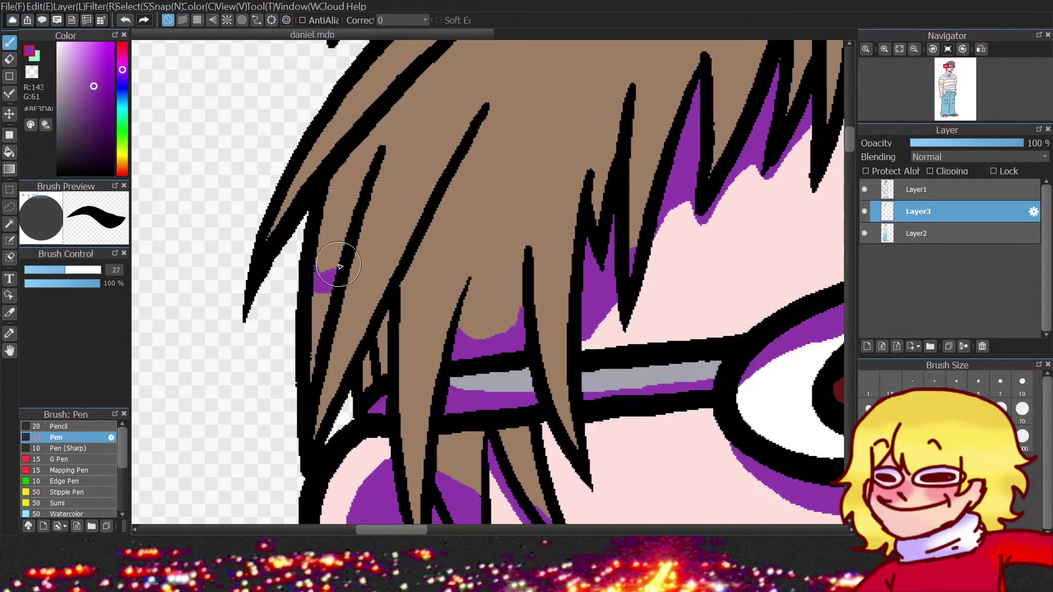
{"action": "scroll", "coordinate": [406, 296], "scroll_direction": "down", "scroll_amount": 3}
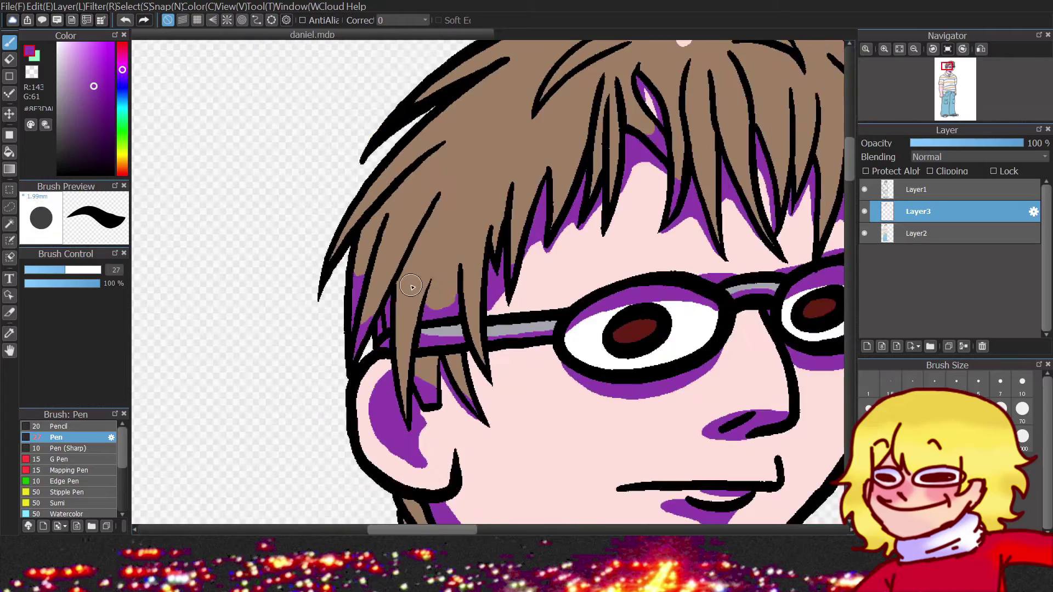
{"action": "scroll", "coordinate": [397, 285], "scroll_direction": "up", "scroll_amount": 3}
{"action": "scroll", "coordinate": [398, 288], "scroll_direction": "down", "scroll_amount": 3}
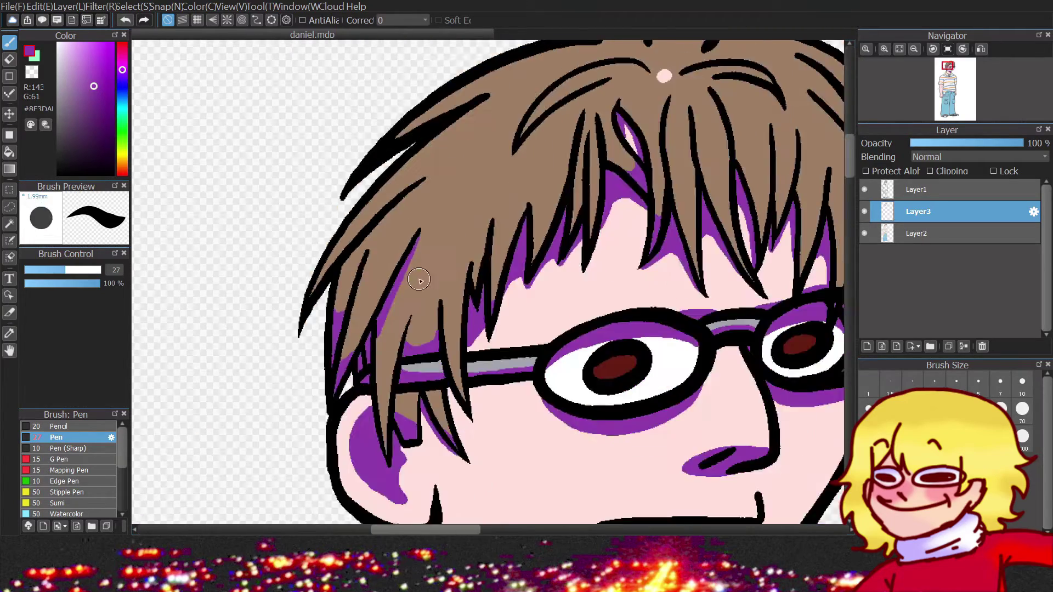
Paint tapered purple shadows beneath the long outer strand line on the near side of the hair.
{"action": "scroll", "coordinate": [249, 377], "scroll_direction": "up", "scroll_amount": 3}
{"action": "scroll", "coordinate": [465, 142], "scroll_direction": "down", "scroll_amount": 3}
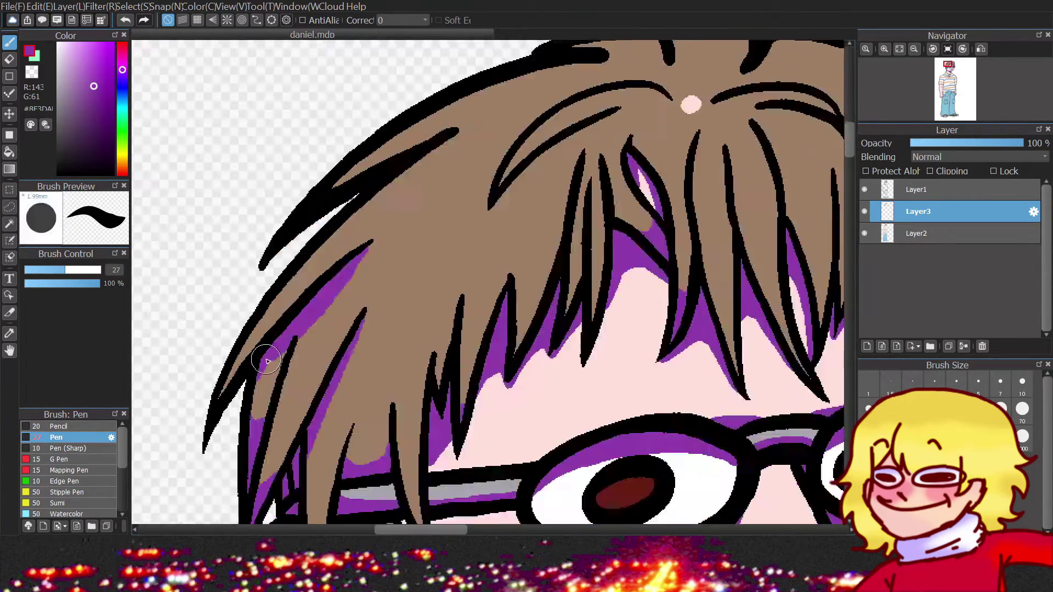
{"action": "scroll", "coordinate": [326, 323], "scroll_direction": "up", "scroll_amount": 4}
{"action": "scroll", "coordinate": [670, 148], "scroll_direction": "down", "scroll_amount": 3}
{"action": "scroll", "coordinate": [329, 329], "scroll_direction": "up", "scroll_amount": 3}
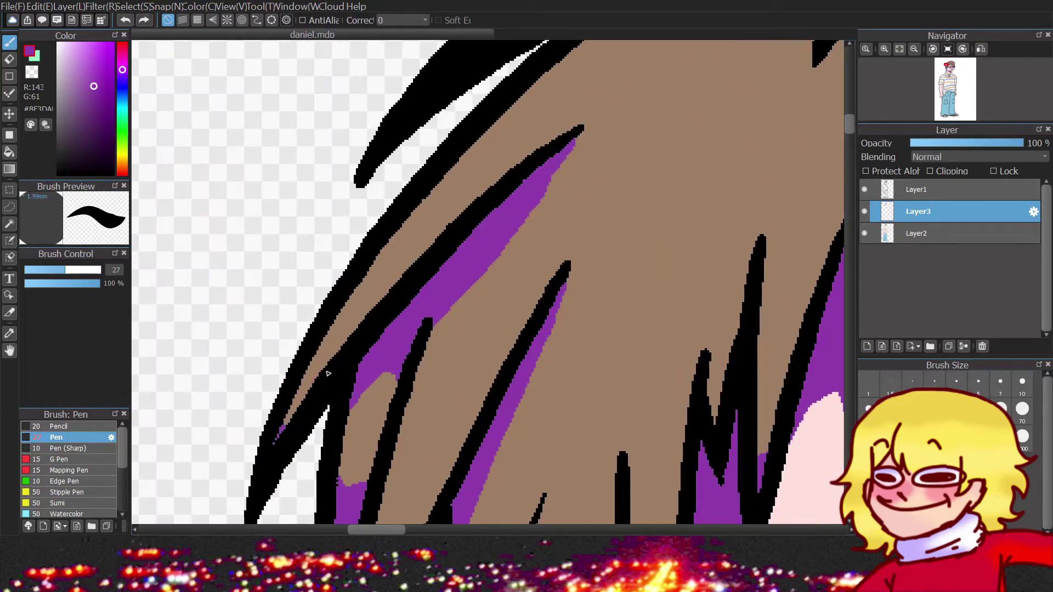
Paint purple shadows inside the upper outer hair lock and beneath the near-side strand curving from the crown.
{"action": "scroll", "coordinate": [545, 235], "scroll_direction": "down", "scroll_amount": 3}
{"action": "scroll", "coordinate": [320, 291], "scroll_direction": "up", "scroll_amount": 4}
{"action": "scroll", "coordinate": [491, 277], "scroll_direction": "down", "scroll_amount": 2}
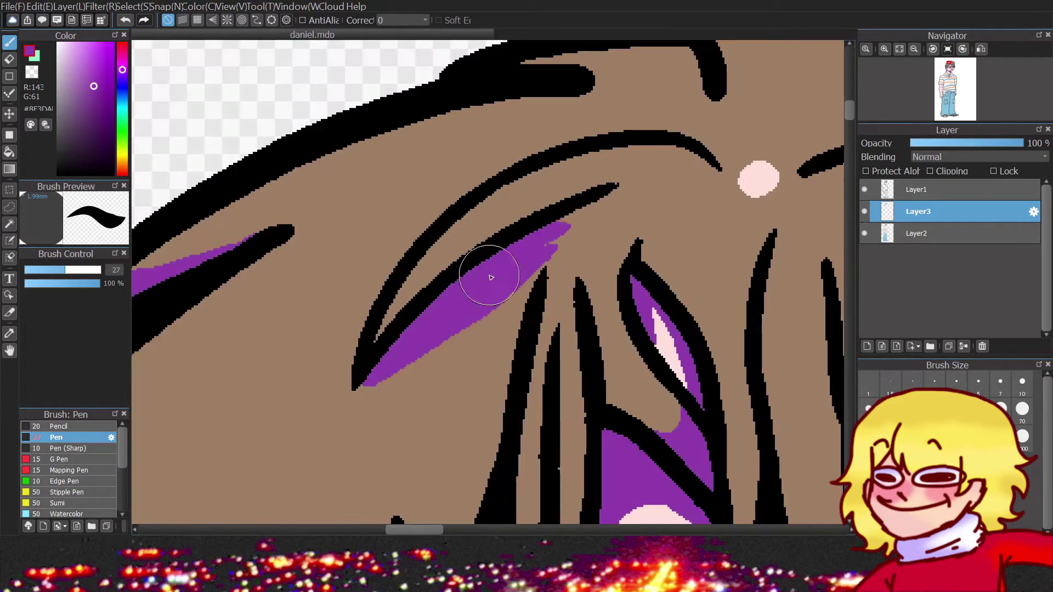
{"action": "scroll", "coordinate": [399, 349], "scroll_direction": "down", "scroll_amount": 3}
Paint purple shadows around the short tuft lines on top of the head and beneath the far-side crown strand.
{"action": "scroll", "coordinate": [545, 216], "scroll_direction": "up", "scroll_amount": 5}
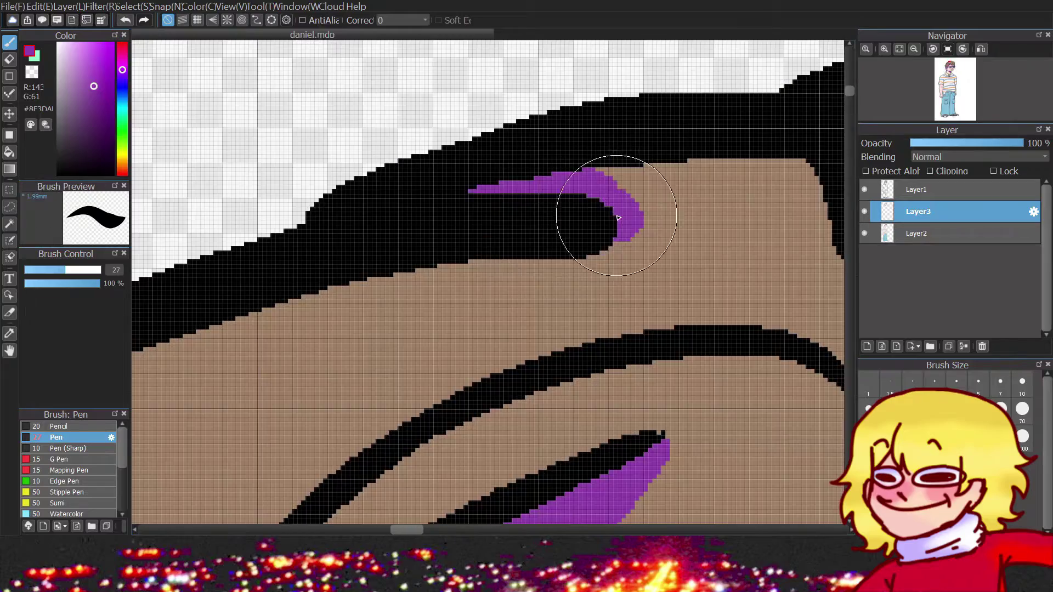
{"action": "scroll", "coordinate": [601, 301], "scroll_direction": "down", "scroll_amount": 3}
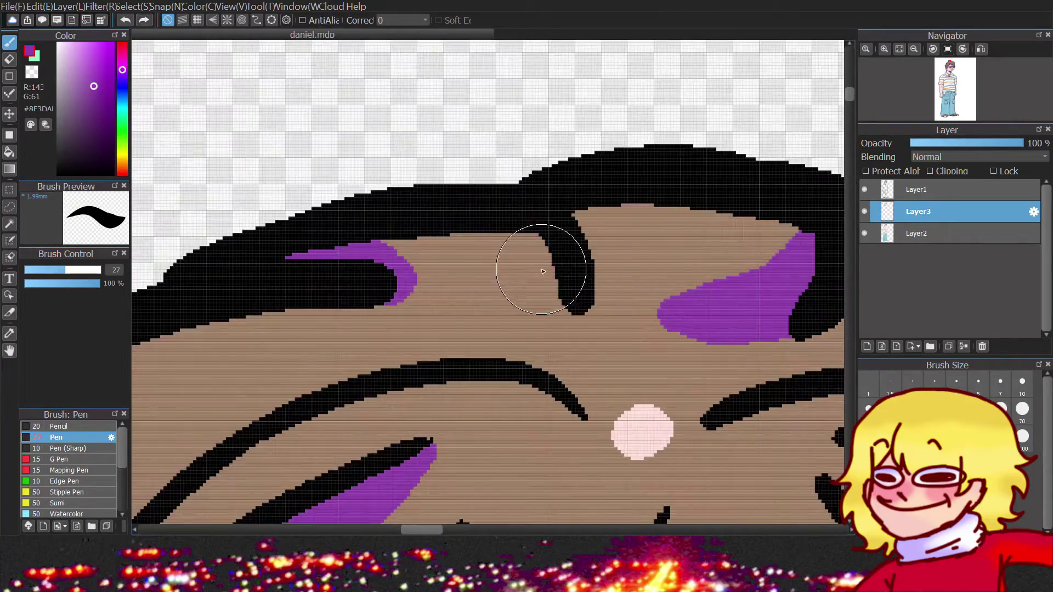
{"action": "scroll", "coordinate": [538, 292], "scroll_direction": "up", "scroll_amount": 3}
{"action": "scroll", "coordinate": [544, 293], "scroll_direction": "down", "scroll_amount": 3}
{"action": "scroll", "coordinate": [362, 205], "scroll_direction": "up", "scroll_amount": 2}
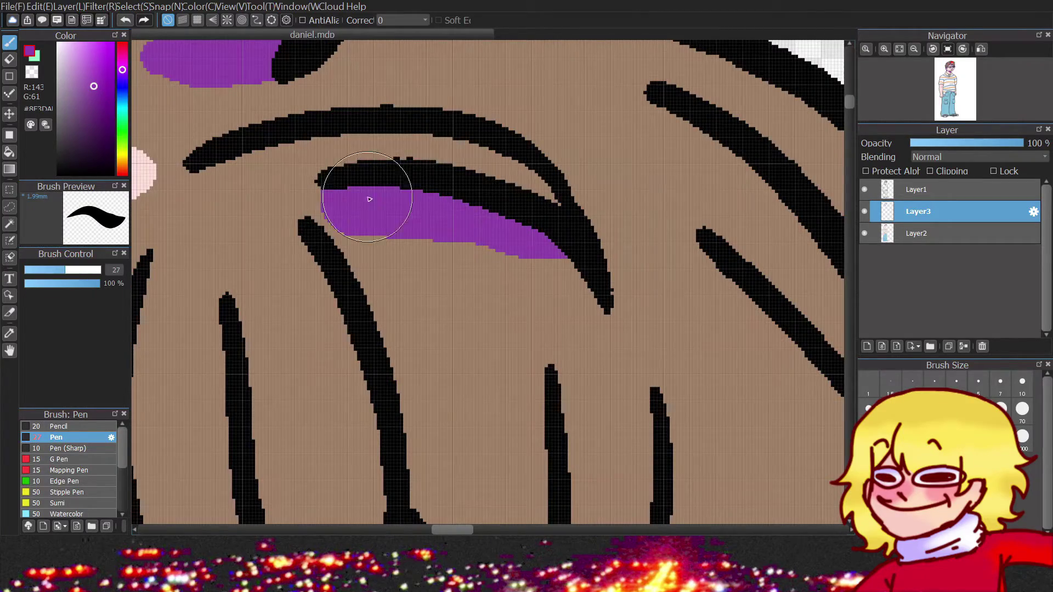
{"action": "scroll", "coordinate": [329, 184], "scroll_direction": "down", "scroll_amount": 3}
Shade the hair tip over the temple arm and the narrow fringe strands purple, and add a long streak on the near-side hair.
{"action": "scroll", "coordinate": [336, 348], "scroll_direction": "up", "scroll_amount": 4}
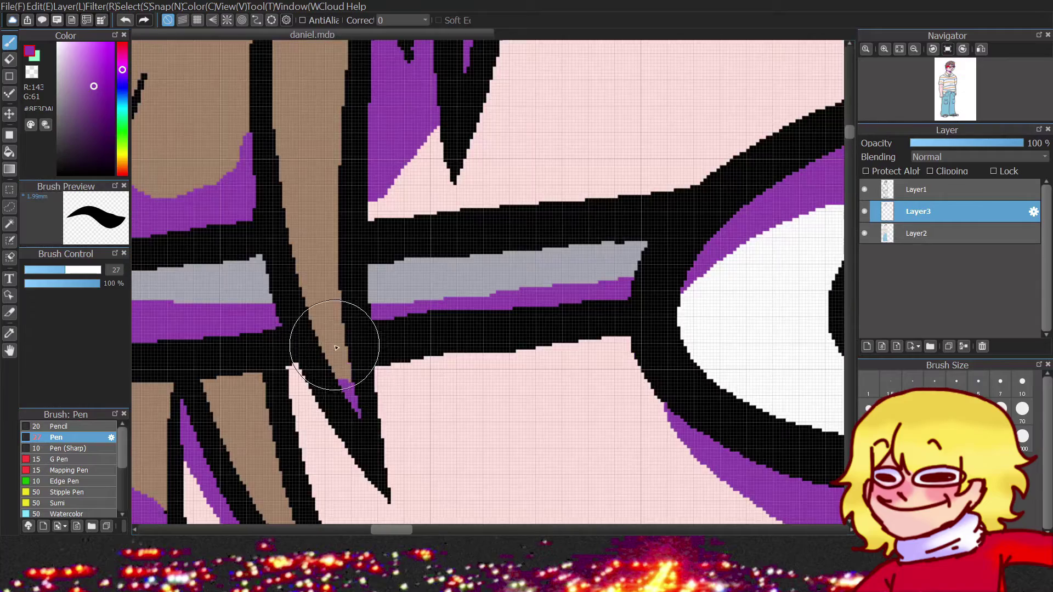
{"action": "scroll", "coordinate": [336, 348], "scroll_direction": "down", "scroll_amount": 3}
{"action": "scroll", "coordinate": [555, 312], "scroll_direction": "up", "scroll_amount": 3}
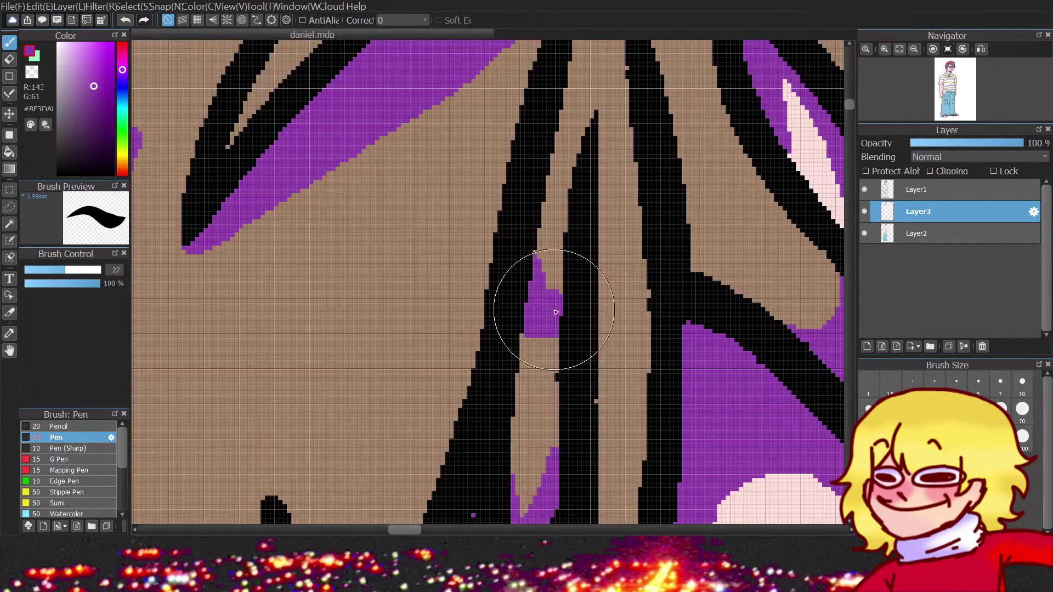
{"action": "scroll", "coordinate": [555, 312], "scroll_direction": "down", "scroll_amount": 4}
{"action": "scroll", "coordinate": [537, 369], "scroll_direction": "up", "scroll_amount": 2}
{"action": "scroll", "coordinate": [517, 193], "scroll_direction": "down", "scroll_amount": 2}
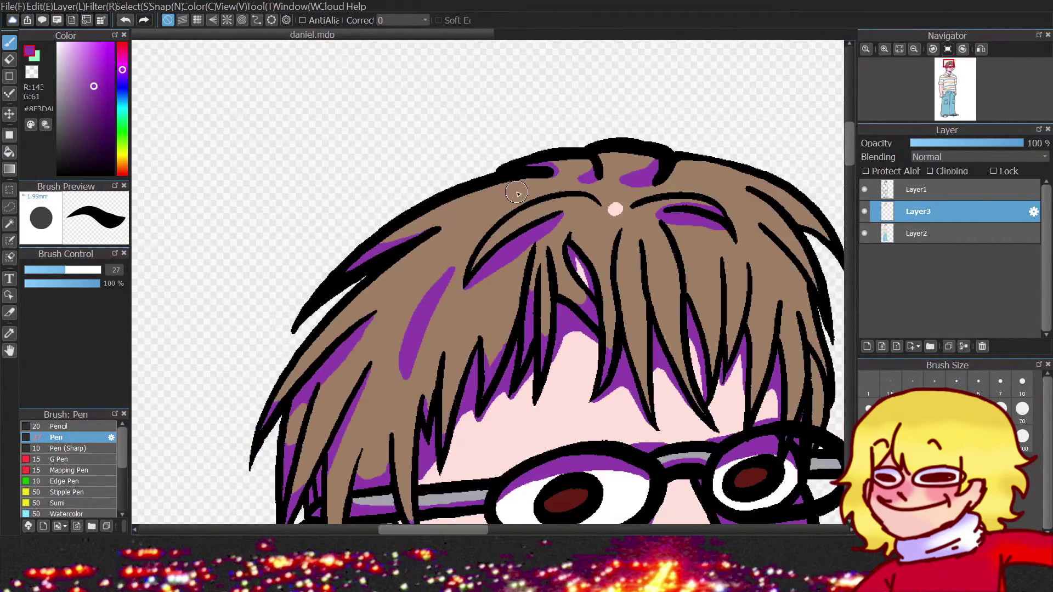
Fill the middle fringe strand tips with purple shadow and shade along the long strand above the far eye.
{"action": "scroll", "coordinate": [517, 193], "scroll_direction": "up", "scroll_amount": 2}
{"action": "scroll", "coordinate": [540, 207], "scroll_direction": "down", "scroll_amount": 2}
{"action": "scroll", "coordinate": [548, 241], "scroll_direction": "up", "scroll_amount": 3}
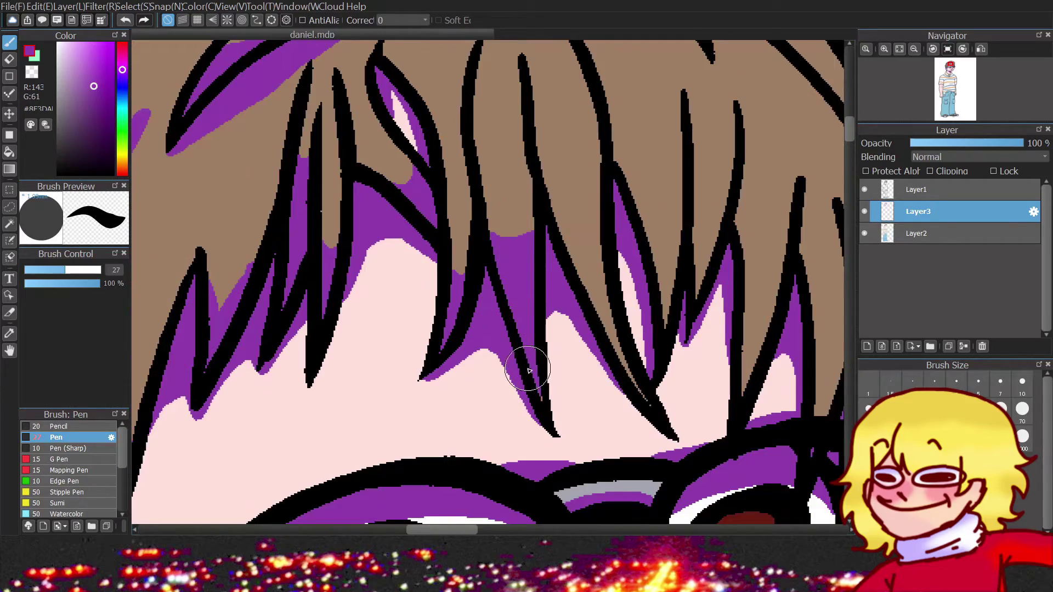
{"action": "scroll", "coordinate": [635, 388], "scroll_direction": "down", "scroll_amount": 2}
{"action": "scroll", "coordinate": [568, 214], "scroll_direction": "up", "scroll_amount": 2}
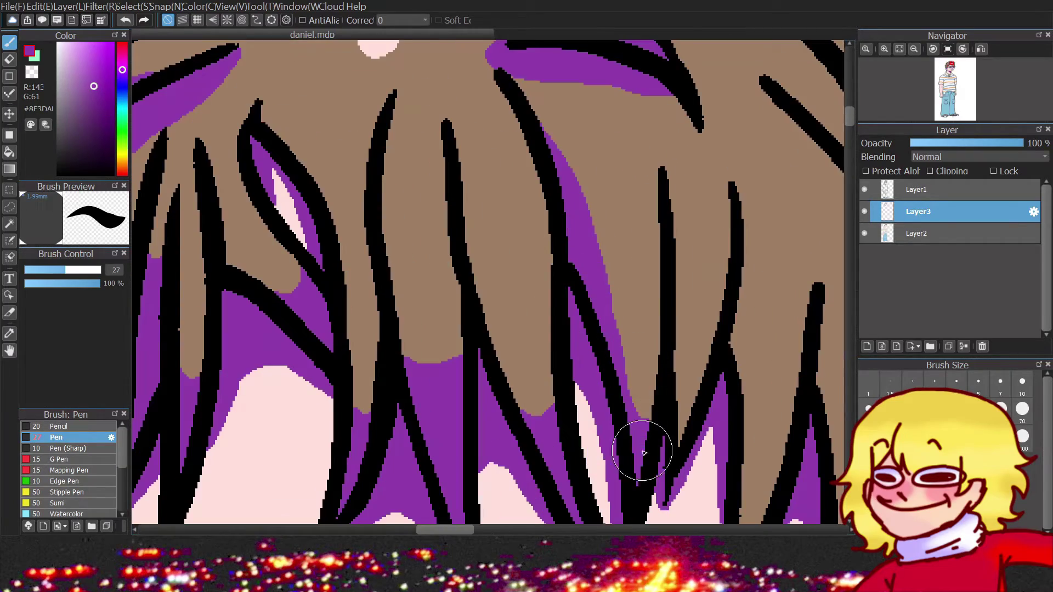
Paint tapered purple shadows along the outer strand lines on the upper far side of the hair.
{"action": "scroll", "coordinate": [688, 264], "scroll_direction": "down", "scroll_amount": 2}
{"action": "scroll", "coordinate": [669, 194], "scroll_direction": "up", "scroll_amount": 2}
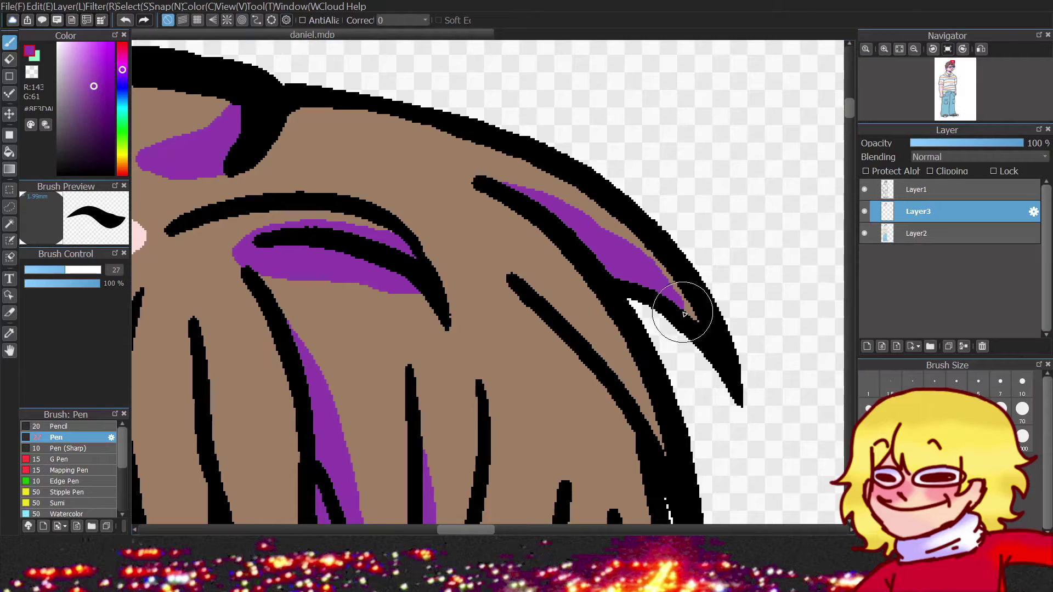
{"action": "scroll", "coordinate": [661, 275], "scroll_direction": "down", "scroll_amount": 2}
{"action": "scroll", "coordinate": [684, 349], "scroll_direction": "up", "scroll_amount": 2}
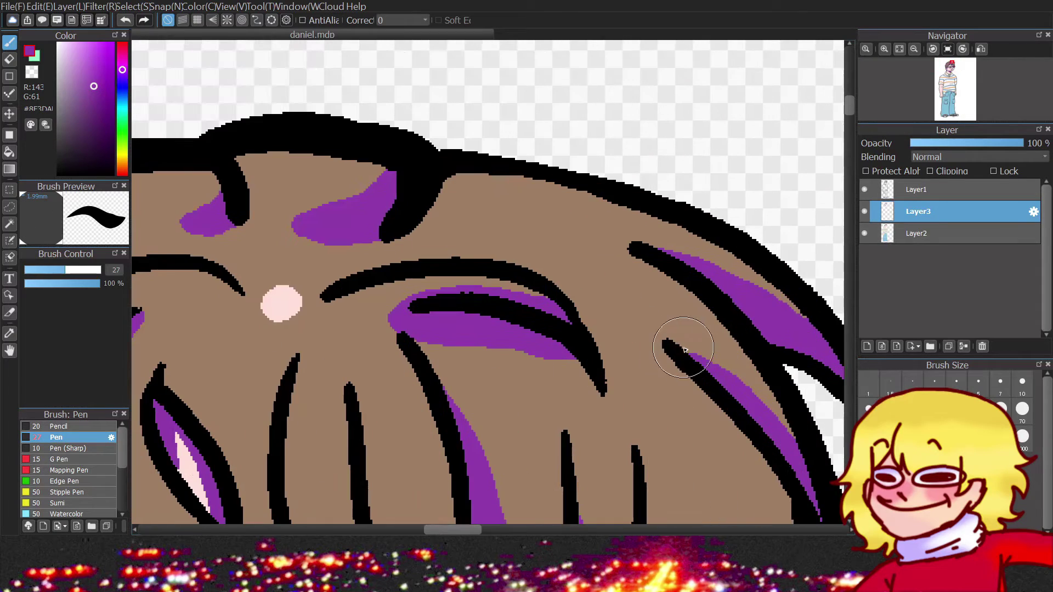
{"action": "scroll", "coordinate": [706, 367], "scroll_direction": "down", "scroll_amount": 2}
{"action": "scroll", "coordinate": [711, 245], "scroll_direction": "up", "scroll_amount": 2}
Paint purple shadows on and between the far-side hair strands just above the far lens, and pick the Eraser.
{"action": "left_click_drag", "start_coordinate": [707, 384], "coordinate": [675, 178]}
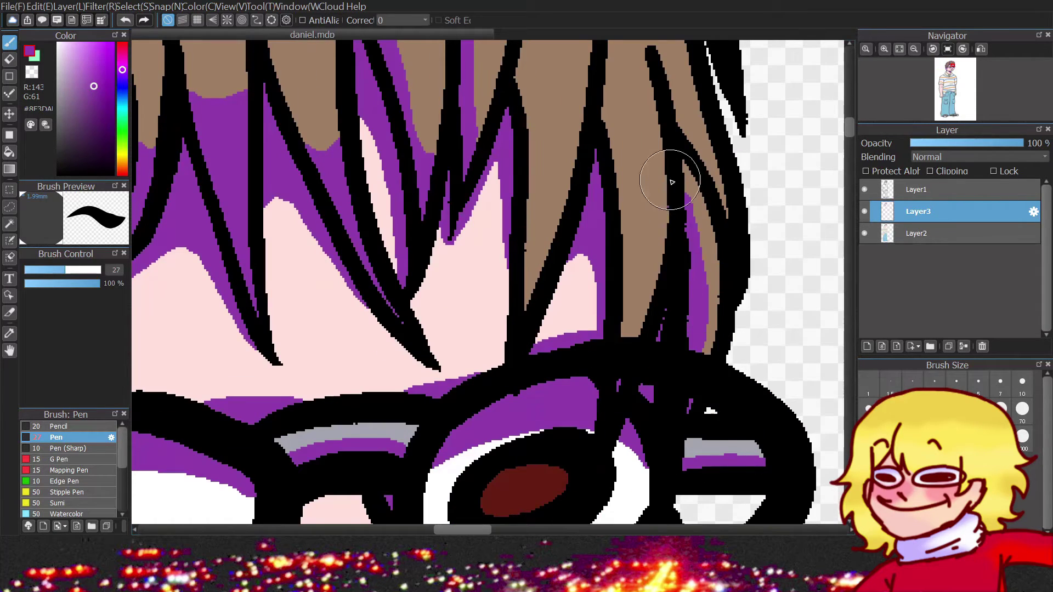
{"action": "scroll", "coordinate": [612, 228], "scroll_direction": "down", "scroll_amount": 1}
{"action": "scroll", "coordinate": [658, 236], "scroll_direction": "up", "scroll_amount": 2}
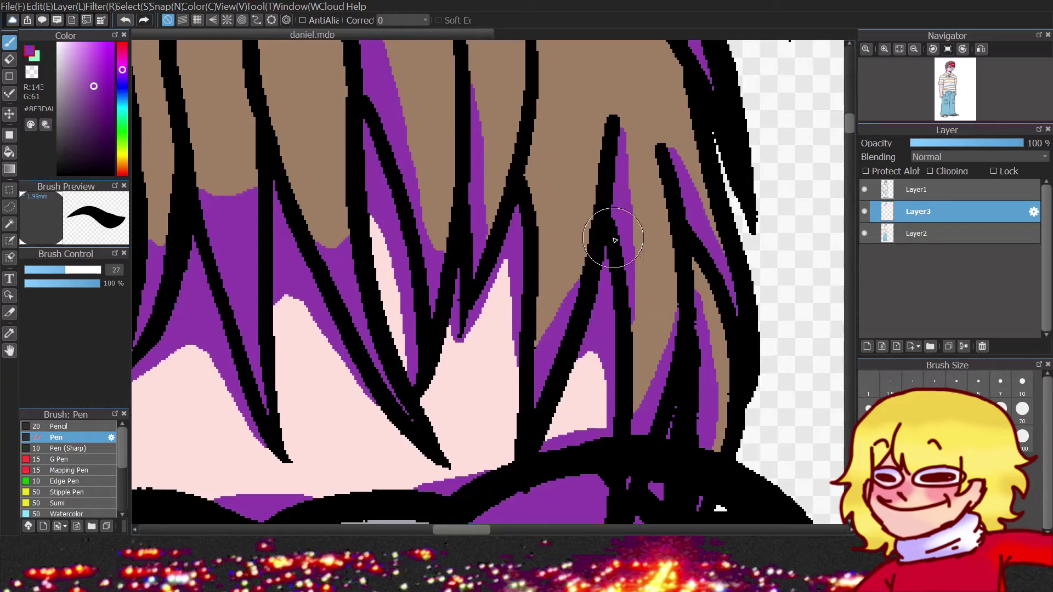
{"action": "scroll", "coordinate": [606, 235], "scroll_direction": "down", "scroll_amount": 3}
{"action": "scroll", "coordinate": [521, 260], "scroll_direction": "up", "scroll_amount": 4}
{"action": "scroll", "coordinate": [537, 190], "scroll_direction": "down", "scroll_amount": 3}
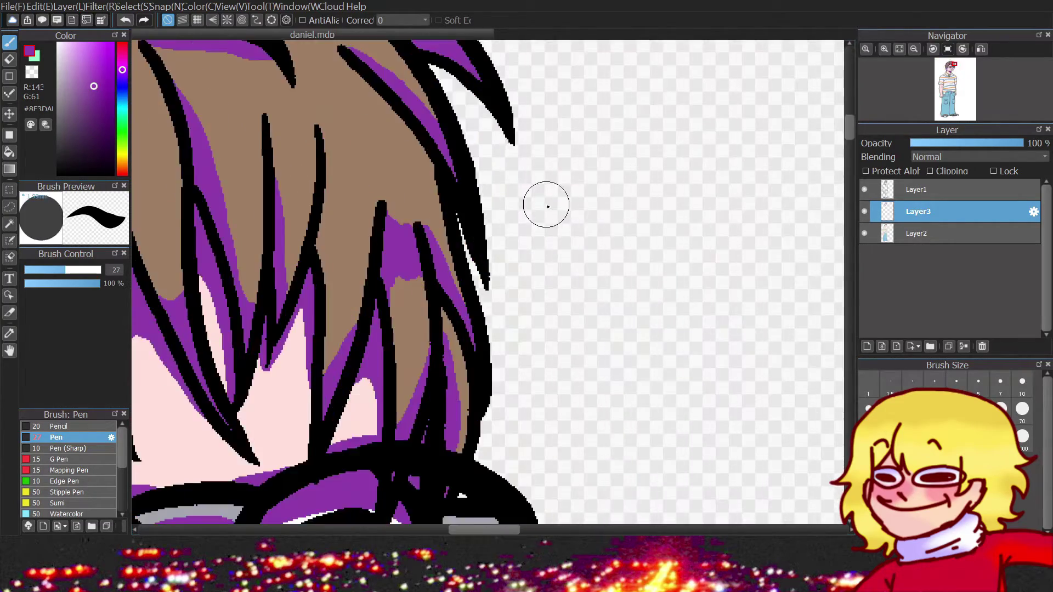
{"action": "scroll", "coordinate": [545, 205], "scroll_direction": "up", "scroll_amount": 3}
{"action": "key", "text": "e"}
{"action": "scroll", "coordinate": [606, 349], "scroll_direction": "down", "scroll_amount": 3}
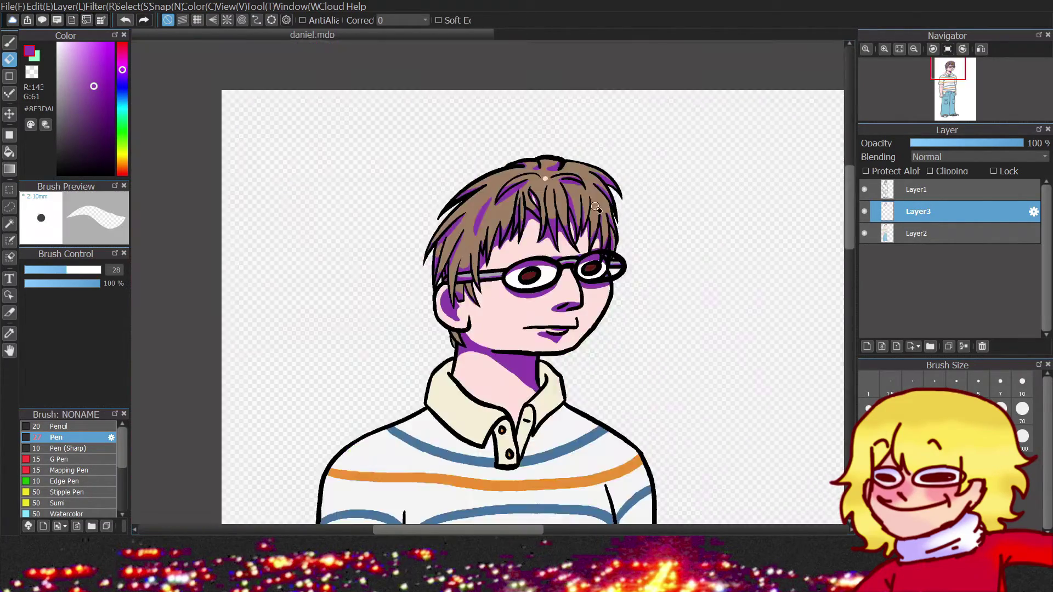
Return to the pen and paint purple shadows on the inside of the shirt collar beside the neck.
{"action": "key", "text": "p"}
{"action": "scroll", "coordinate": [469, 307], "scroll_direction": "up", "scroll_amount": 1}
{"action": "scroll", "coordinate": [470, 296], "scroll_direction": "down", "scroll_amount": 2}
{"action": "scroll", "coordinate": [450, 296], "scroll_direction": "up", "scroll_amount": 5}
{"action": "scroll", "coordinate": [451, 296], "scroll_direction": "up", "scroll_amount": 2}
{"action": "left_click_drag", "start_coordinate": [397, 235], "coordinate": [419, 206]}
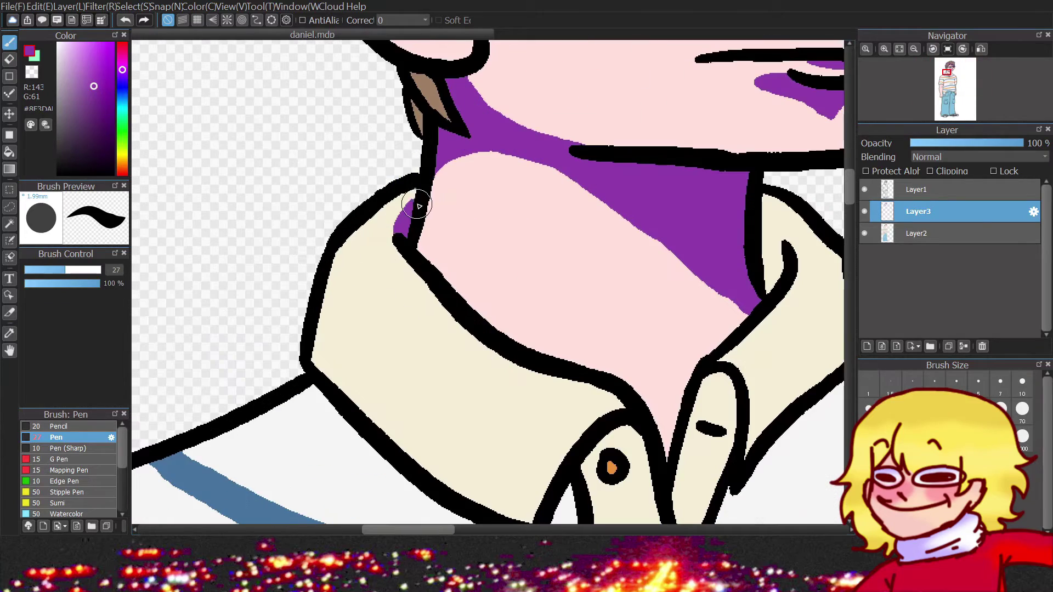
{"action": "scroll", "coordinate": [778, 199], "scroll_direction": "down", "scroll_amount": 3}
Paint purple shadows on the upper end of the far placket strip and a forked fold shadow on the far collar flap.
{"action": "scroll", "coordinate": [742, 218], "scroll_direction": "up", "scroll_amount": 3}
{"action": "left_click_drag", "start_coordinate": [712, 280], "coordinate": [740, 326]}
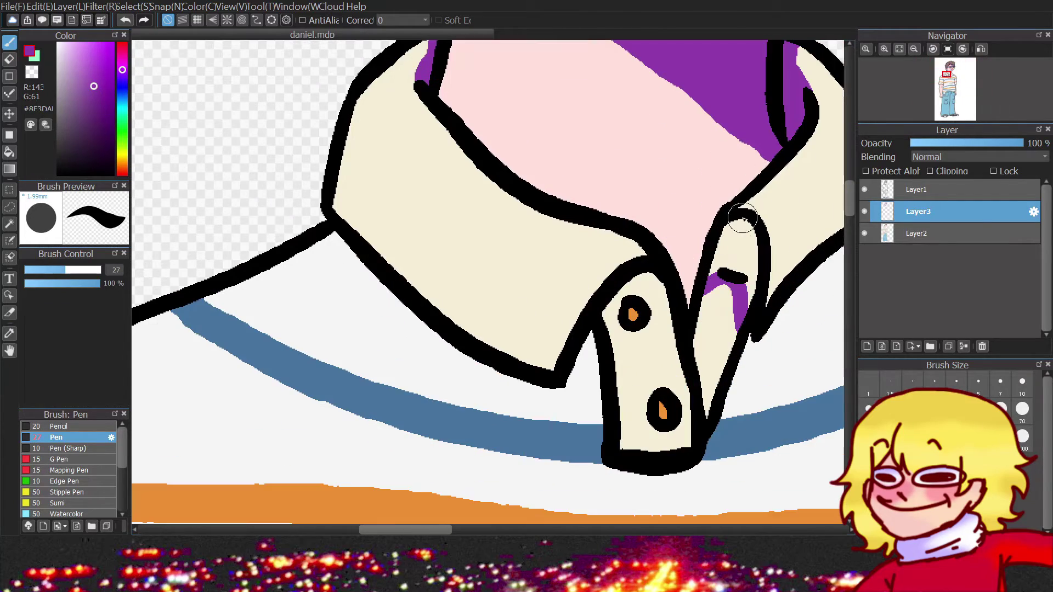
{"action": "scroll", "coordinate": [758, 252], "scroll_direction": "up", "scroll_amount": 2}
{"action": "scroll", "coordinate": [601, 223], "scroll_direction": "up", "scroll_amount": 1}
{"action": "left_click_drag", "start_coordinate": [626, 99], "coordinate": [700, 145]}
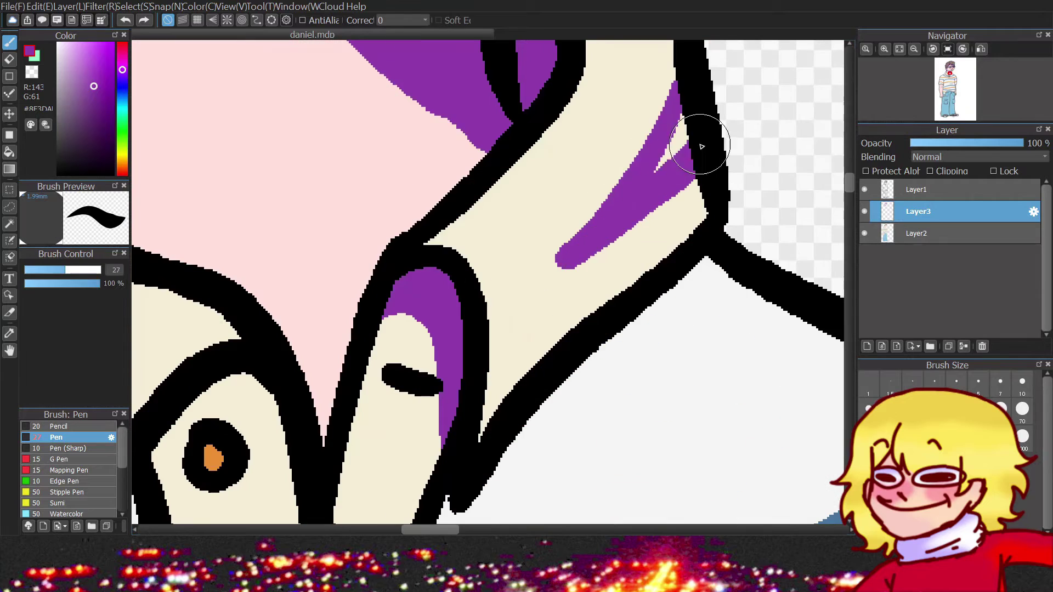
Paint purple shadows around the upper button of the near placket strip and on the shirt beneath the near collar flap.
{"action": "scroll", "coordinate": [700, 146], "scroll_direction": "down", "scroll_amount": 3}
{"action": "scroll", "coordinate": [576, 300], "scroll_direction": "up", "scroll_amount": 3}
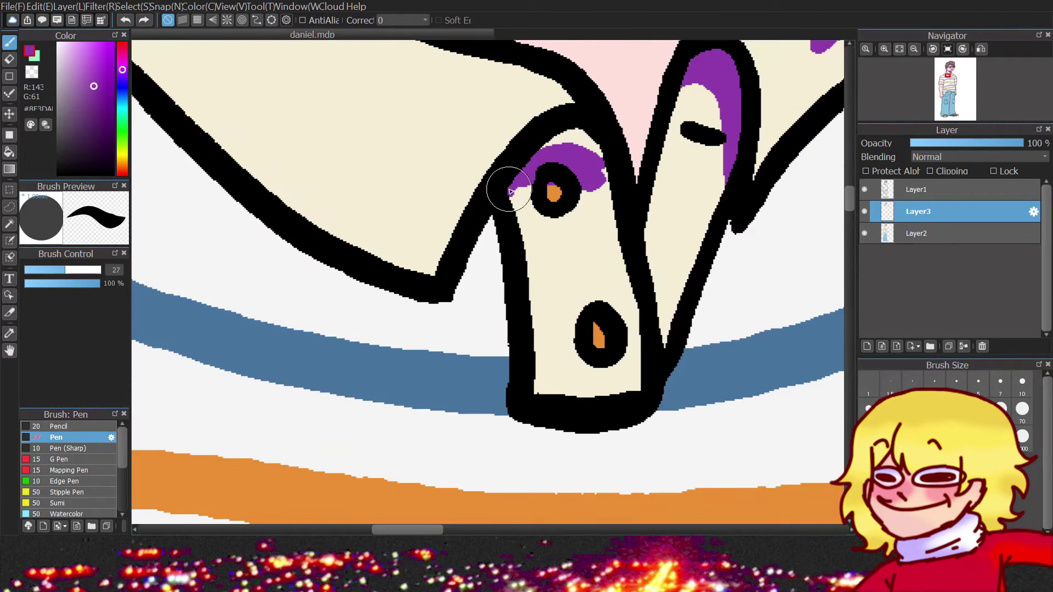
{"action": "mouse_move", "coordinate": [509, 208]}
{"action": "left_mouse_down"}
{"action": "mouse_move", "coordinate": [369, 294]}
{"action": "mouse_move", "coordinate": [505, 230]}
{"action": "left_mouse_up"}
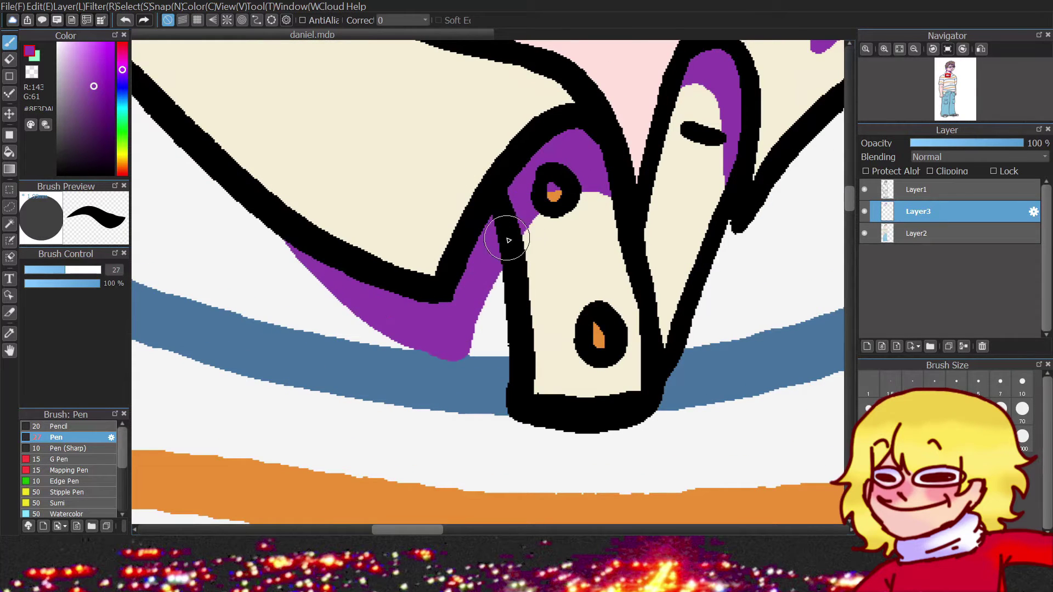
Paint a purple cast shadow on the shirt beneath the far collar flap, from the placket up to the shoulder.
{"action": "scroll", "coordinate": [670, 213], "scroll_direction": "up", "scroll_amount": 1}
{"action": "scroll", "coordinate": [611, 270], "scroll_direction": "down", "scroll_amount": 2}
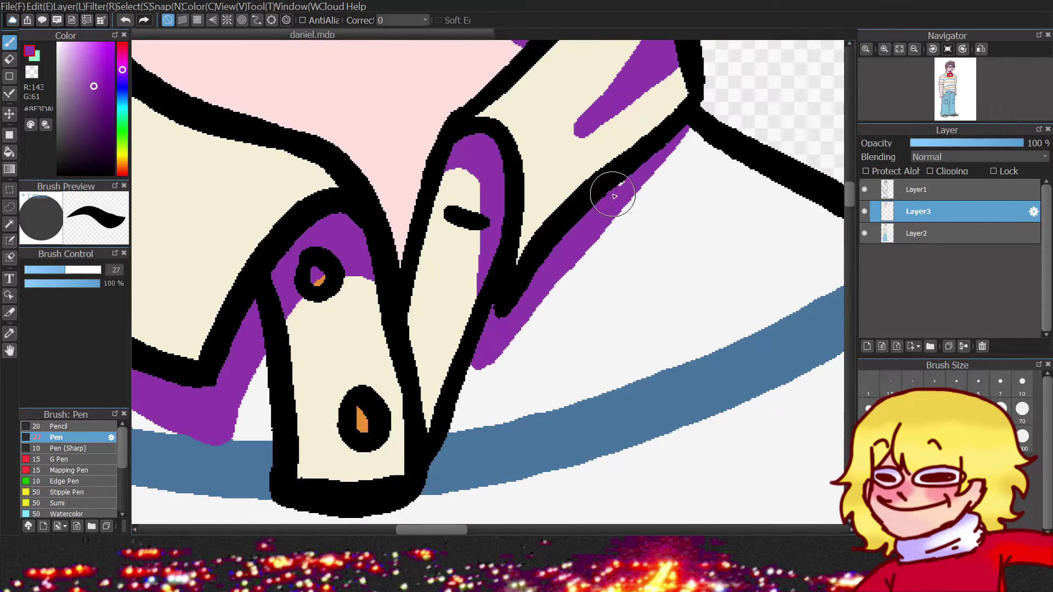
{"action": "scroll", "coordinate": [600, 235], "scroll_direction": "down", "scroll_amount": 2}
{"action": "scroll", "coordinate": [599, 234], "scroll_direction": "up", "scroll_amount": 3}
{"action": "scroll", "coordinate": [566, 181], "scroll_direction": "down", "scroll_amount": 3}
{"action": "scroll", "coordinate": [599, 113], "scroll_direction": "up", "scroll_amount": 3}
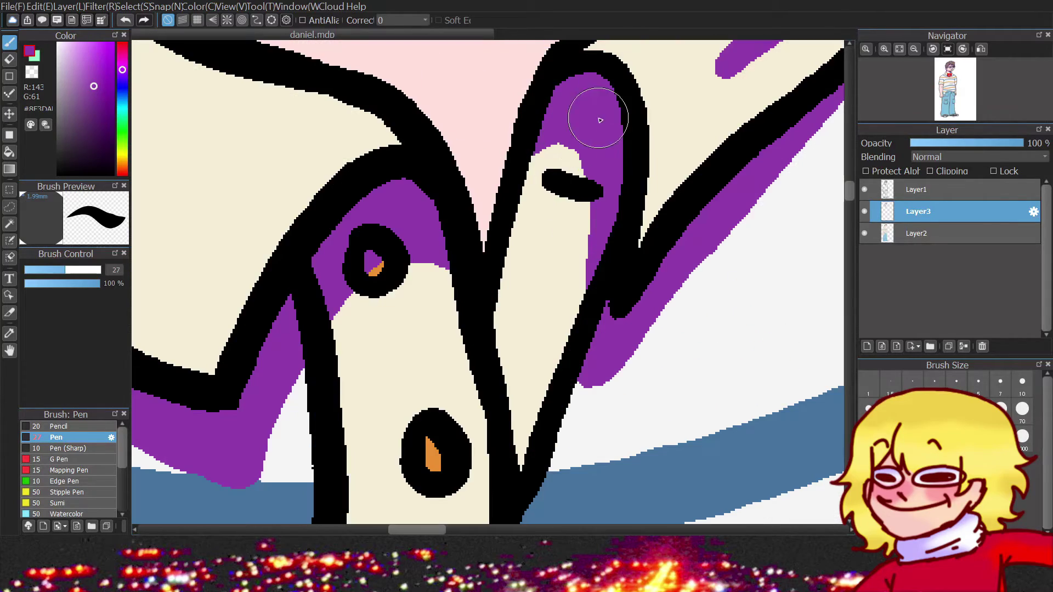
{"action": "scroll", "coordinate": [607, 207], "scroll_direction": "up", "scroll_amount": 2}
{"action": "scroll", "coordinate": [646, 192], "scroll_direction": "down", "scroll_amount": 4}
{"action": "scroll", "coordinate": [432, 160], "scroll_direction": "up", "scroll_amount": 2}
{"action": "scroll", "coordinate": [466, 220], "scroll_direction": "down", "scroll_amount": 4}
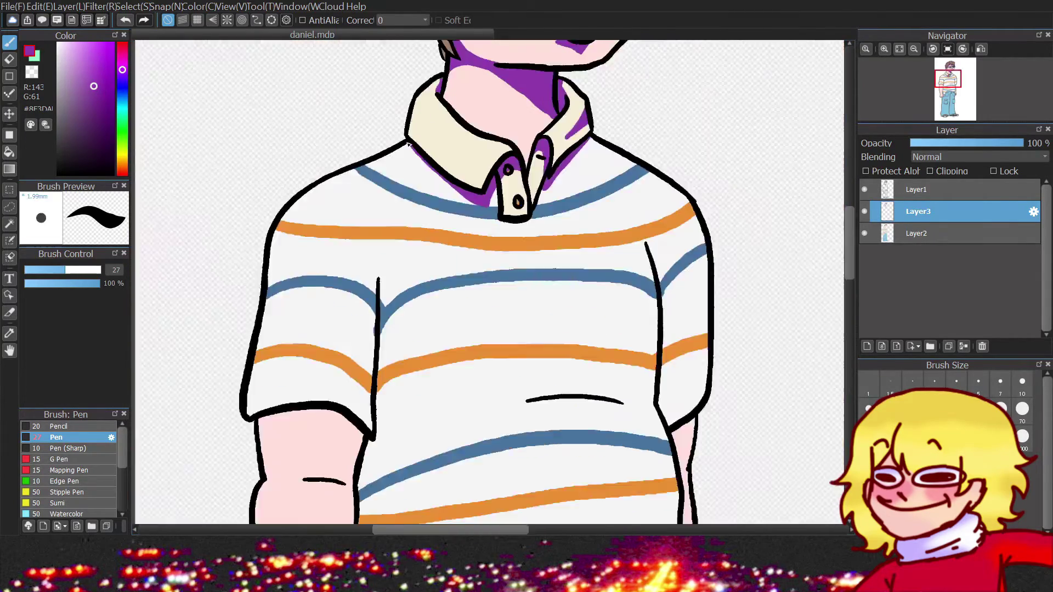
Paint purple shadows beside both sleeve seams and join them in a band under the chest along the fold line.
{"action": "scroll", "coordinate": [547, 301], "scroll_direction": "up", "scroll_amount": 3}
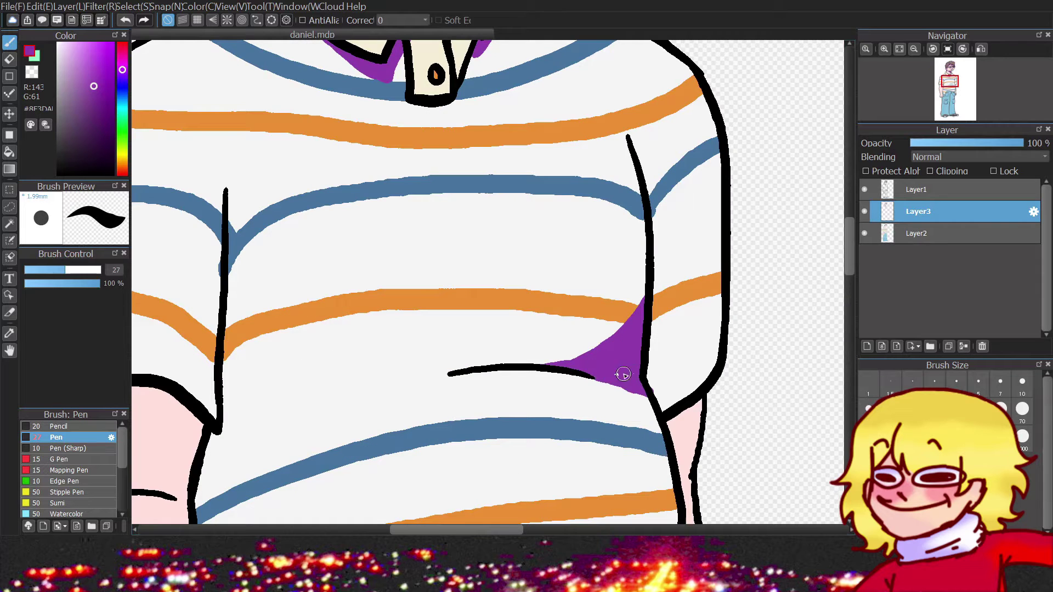
{"action": "scroll", "coordinate": [604, 376], "scroll_direction": "up", "scroll_amount": 3}
{"action": "scroll", "coordinate": [409, 353], "scroll_direction": "down", "scroll_amount": 4}
{"action": "scroll", "coordinate": [475, 113], "scroll_direction": "up", "scroll_amount": 2}
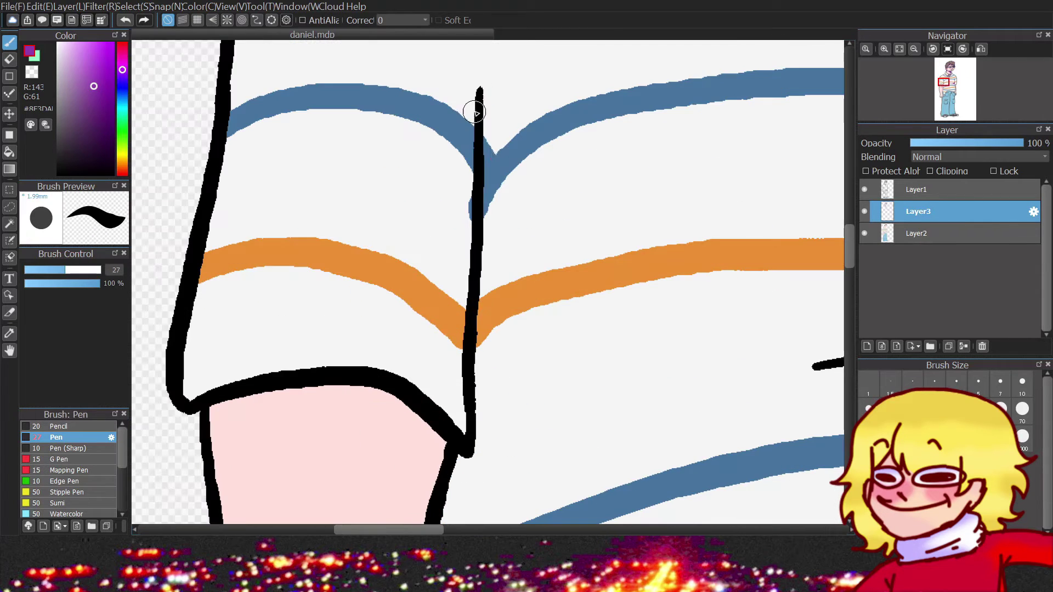
{"action": "mouse_move", "coordinate": [474, 112]}
{"action": "left_mouse_down"}
{"action": "mouse_move", "coordinate": [656, 344]}
{"action": "mouse_move", "coordinate": [658, 361]}
{"action": "mouse_move", "coordinate": [489, 173]}
{"action": "mouse_move", "coordinate": [603, 359]}
{"action": "mouse_move", "coordinate": [548, 334]}
{"action": "mouse_move", "coordinate": [485, 156]}
{"action": "mouse_move", "coordinate": [496, 352]}
{"action": "mouse_move", "coordinate": [521, 369]}
{"action": "left_mouse_up"}
{"action": "scroll", "coordinate": [594, 312], "scroll_direction": "up", "scroll_amount": 3}
{"action": "mouse_move", "coordinate": [557, 329]}
{"action": "left_mouse_down"}
{"action": "mouse_move", "coordinate": [646, 347]}
{"action": "mouse_move", "coordinate": [411, 359]}
{"action": "mouse_move", "coordinate": [276, 387]}
{"action": "mouse_move", "coordinate": [604, 355]}
{"action": "mouse_move", "coordinate": [613, 308]}
{"action": "left_mouse_up"}
{"action": "scroll", "coordinate": [614, 308], "scroll_direction": "down", "scroll_amount": 3}
Paint a tapered purple shadow down the inner side of the far sleeve, widening toward its hem.
{"action": "scroll", "coordinate": [630, 279], "scroll_direction": "up", "scroll_amount": 3}
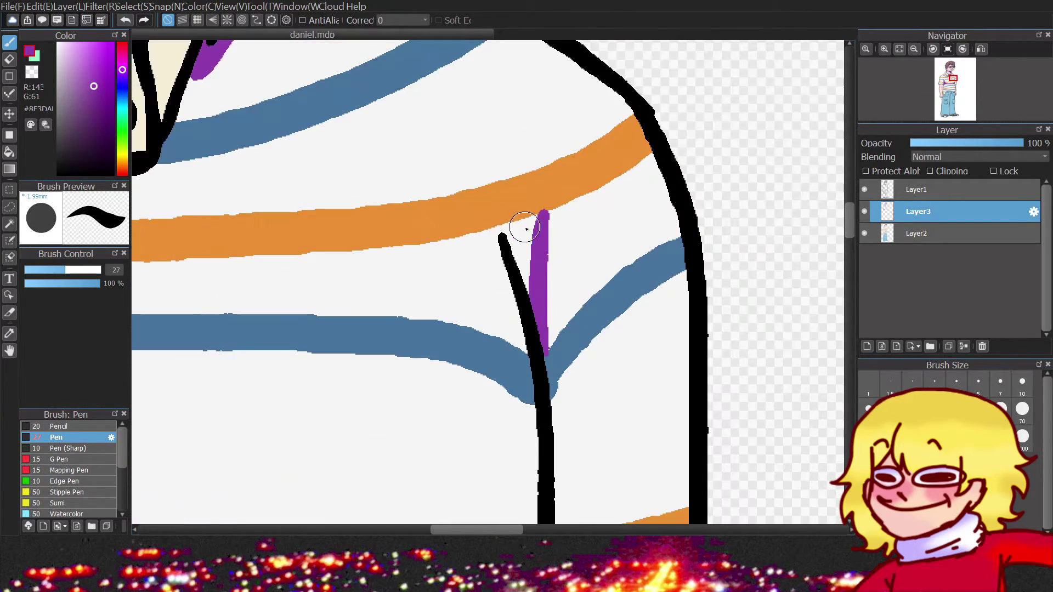
{"action": "scroll", "coordinate": [525, 228], "scroll_direction": "down", "scroll_amount": 3}
{"action": "scroll", "coordinate": [466, 274], "scroll_direction": "up", "scroll_amount": 3}
{"action": "mouse_move", "coordinate": [446, 186]}
{"action": "left_mouse_down"}
{"action": "mouse_move", "coordinate": [447, 418]}
{"action": "mouse_move", "coordinate": [469, 306]}
{"action": "mouse_move", "coordinate": [478, 433]}
{"action": "mouse_move", "coordinate": [512, 376]}
{"action": "left_mouse_up"}
{"action": "scroll", "coordinate": [512, 376], "scroll_direction": "down", "scroll_amount": 3}
{"action": "scroll", "coordinate": [422, 314], "scroll_direction": "up", "scroll_amount": 3}
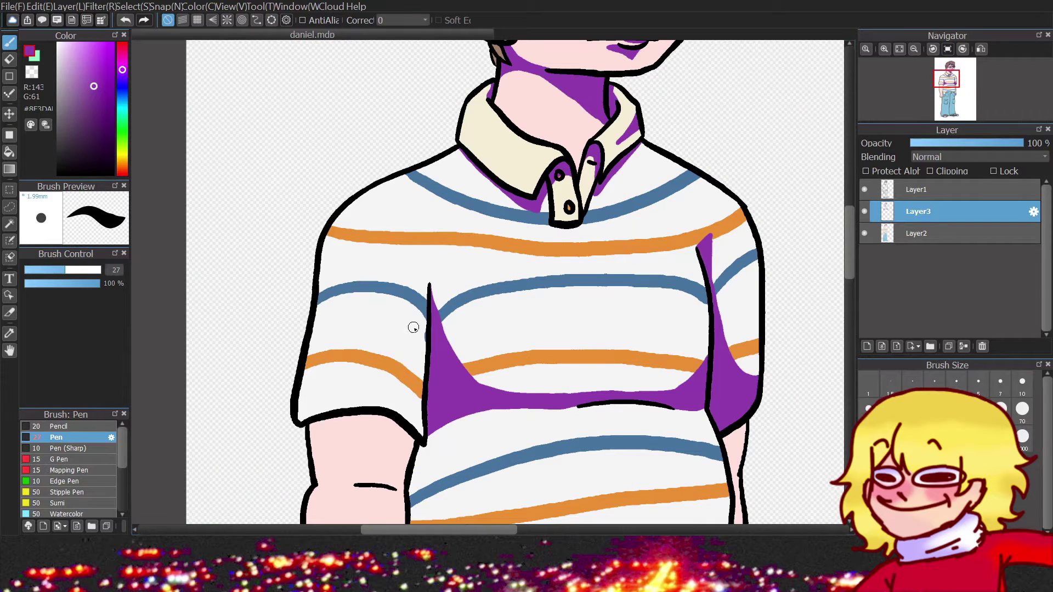
Paint a purple shadow in the lower inner corner of the near sleeve, beside the seam line.
{"action": "scroll", "coordinate": [397, 317], "scroll_direction": "up", "scroll_amount": 2}
{"action": "left_click_drag", "start_coordinate": [422, 375], "coordinate": [381, 431]}
{"action": "left_click_drag", "start_coordinate": [418, 462], "coordinate": [425, 383]}
{"action": "scroll", "coordinate": [425, 384], "scroll_direction": "down", "scroll_amount": 3}
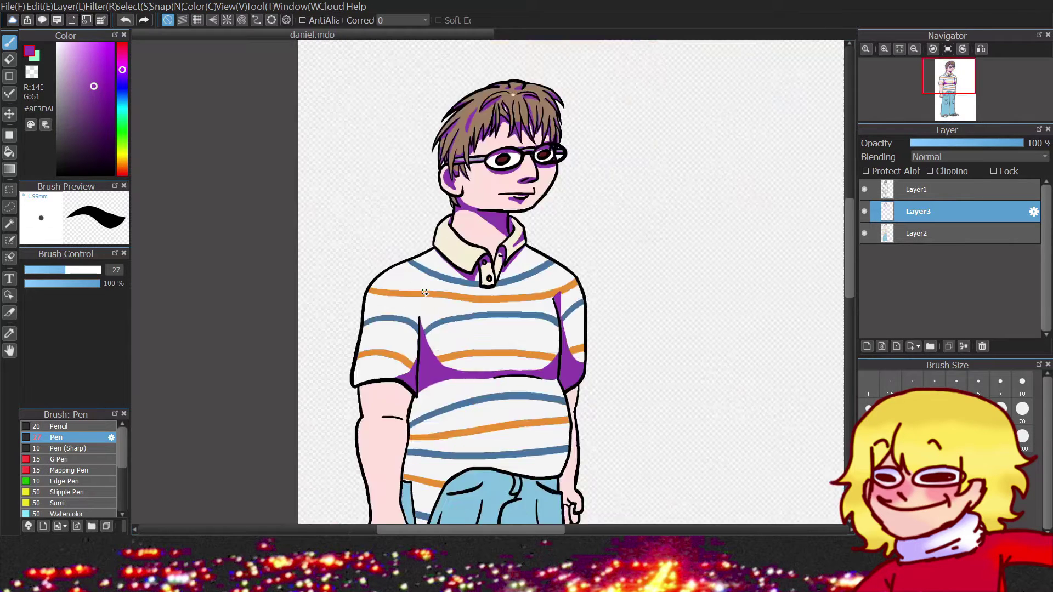
Paint a purple shadow down the shirt's side beside the near arm, with a pointed fold reaching across the lower belly.
{"action": "scroll", "coordinate": [443, 225], "scroll_direction": "up", "scroll_amount": 3}
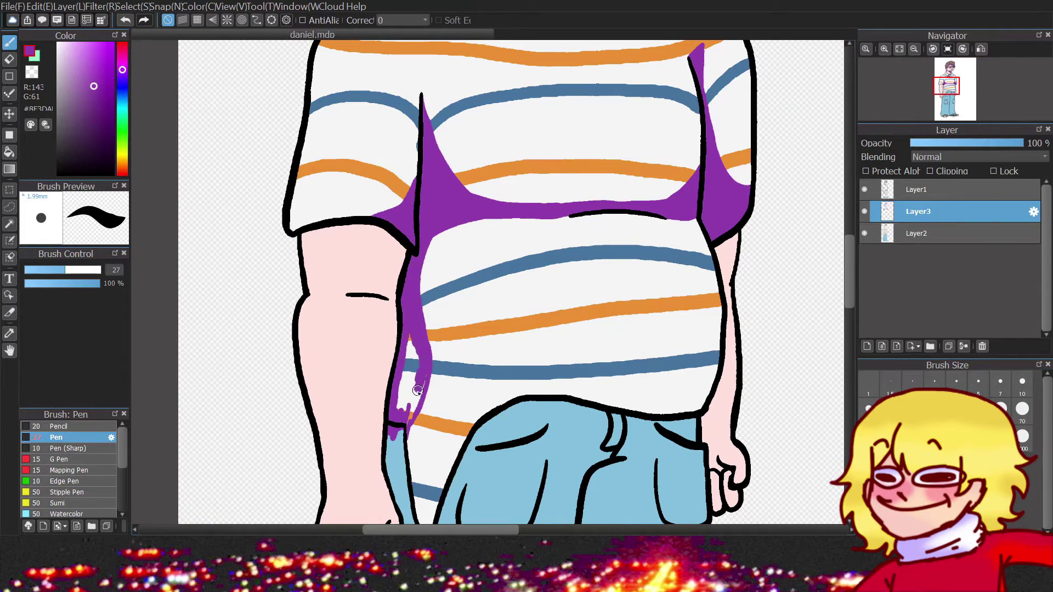
{"action": "scroll", "coordinate": [402, 427], "scroll_direction": "up", "scroll_amount": 2}
{"action": "left_click_drag", "start_coordinate": [431, 223], "coordinate": [484, 257]}
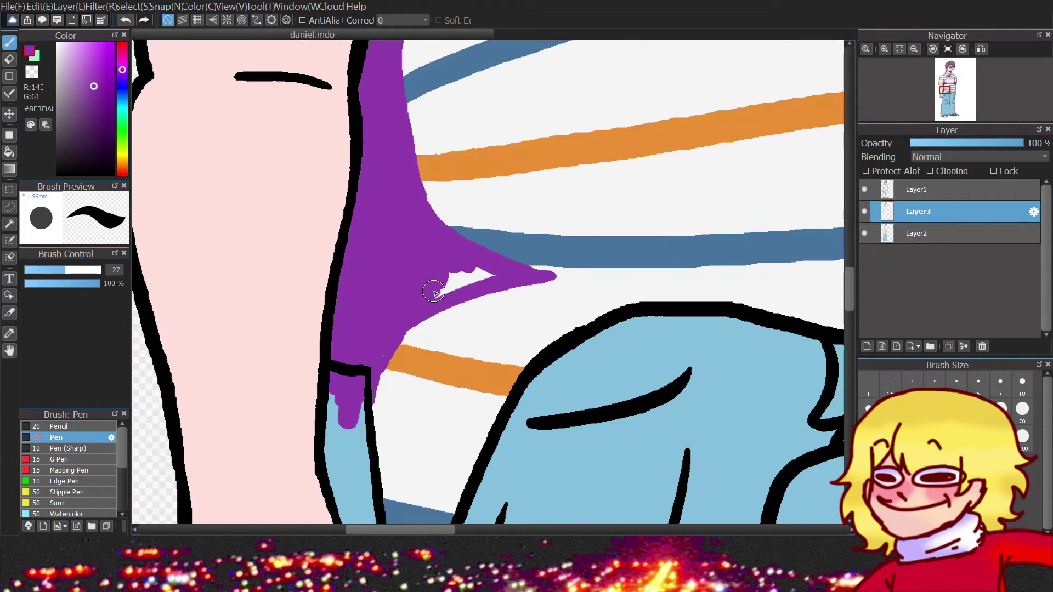
Paint a purple shadow on the trousers along the near forearm and hand.
{"action": "left_click_drag", "start_coordinate": [351, 387], "coordinate": [338, 488]}
{"action": "scroll", "coordinate": [439, 384], "scroll_direction": "down", "scroll_amount": 3}
{"action": "scroll", "coordinate": [530, 349], "scroll_direction": "left", "scroll_amount": 2}
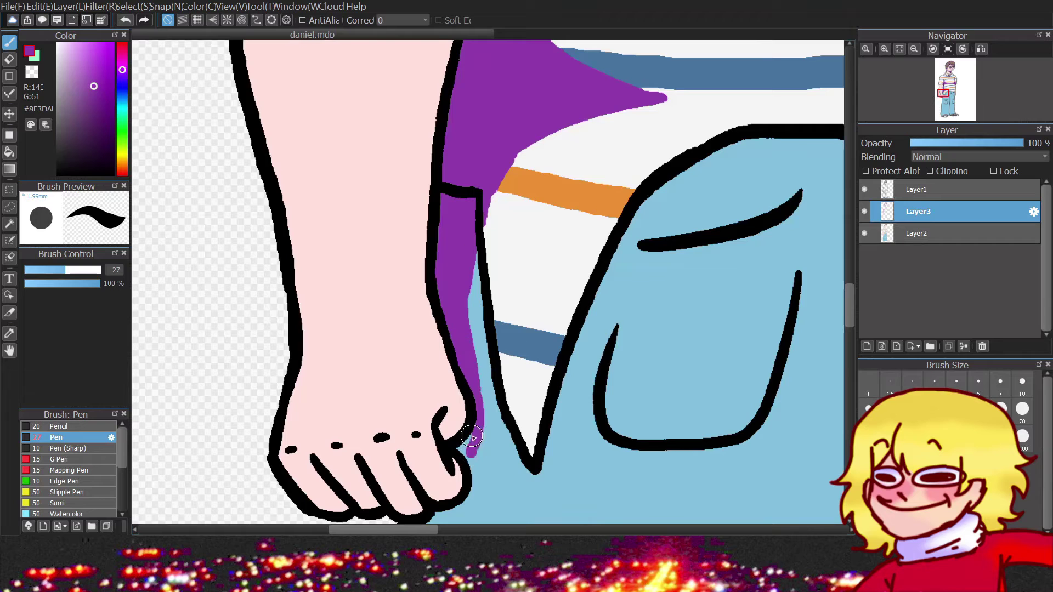
{"action": "left_click_drag", "start_coordinate": [471, 436], "coordinate": [470, 454]}
{"action": "scroll", "coordinate": [494, 444], "scroll_direction": "up", "scroll_amount": 1}
Paint the cast shadow beneath the near hand and shade its fingers purple below the knuckles.
{"action": "scroll", "coordinate": [504, 450], "scroll_direction": "down", "scroll_amount": 3}
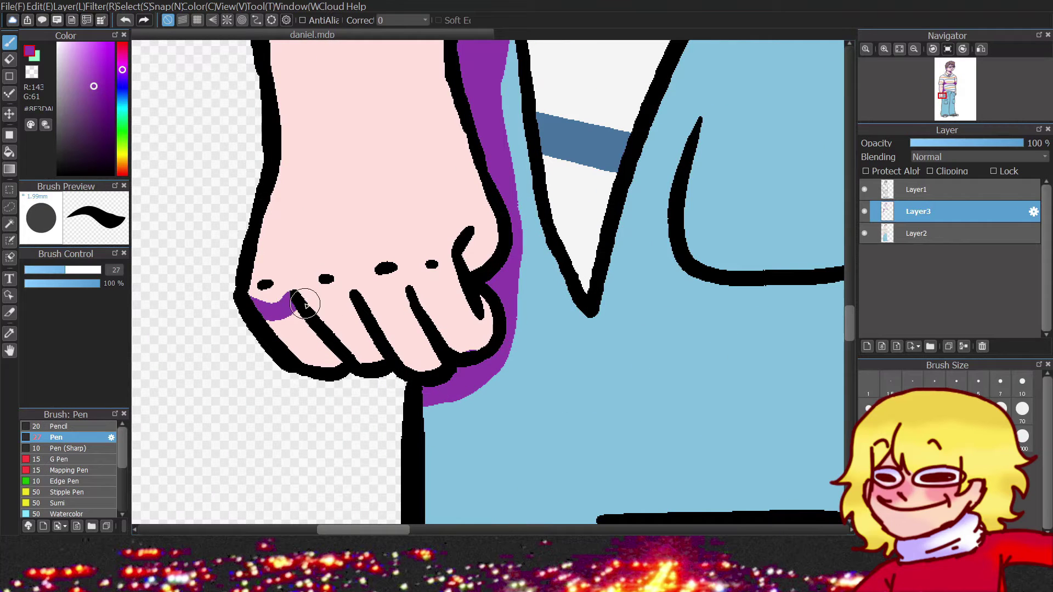
{"action": "left_click_drag", "start_coordinate": [469, 310], "coordinate": [406, 355]}
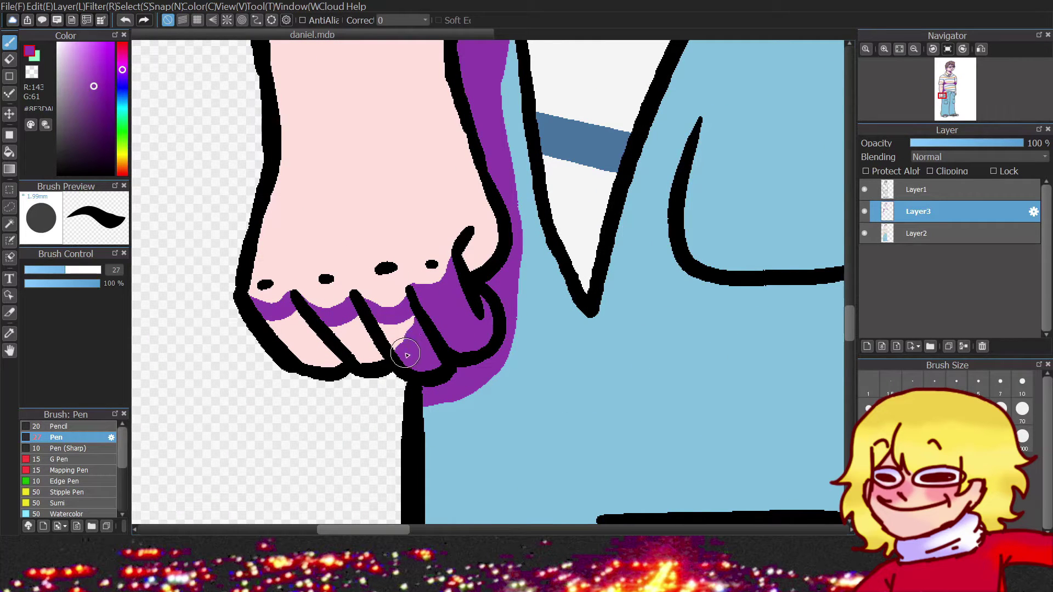
{"action": "scroll", "coordinate": [474, 164], "scroll_direction": "down", "scroll_amount": 4}
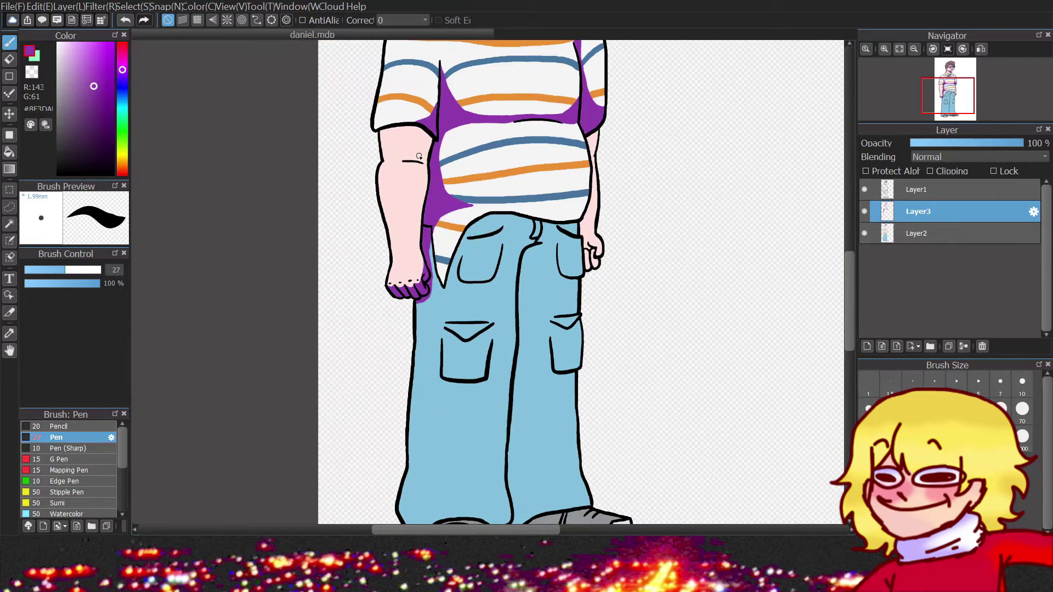
Paint purple shadows on the near upper arm beneath the sleeve hem and down to the elbow crease.
{"action": "scroll", "coordinate": [423, 294], "scroll_direction": "up", "scroll_amount": 4}
{"action": "left_click_drag", "start_coordinate": [423, 294], "coordinate": [469, 228]}
{"action": "mouse_move", "coordinate": [195, 153]}
{"action": "left_mouse_down"}
{"action": "mouse_move", "coordinate": [392, 271]}
{"action": "mouse_move", "coordinate": [377, 312]}
{"action": "left_mouse_up"}
{"action": "key", "text": "ctrl+z"}
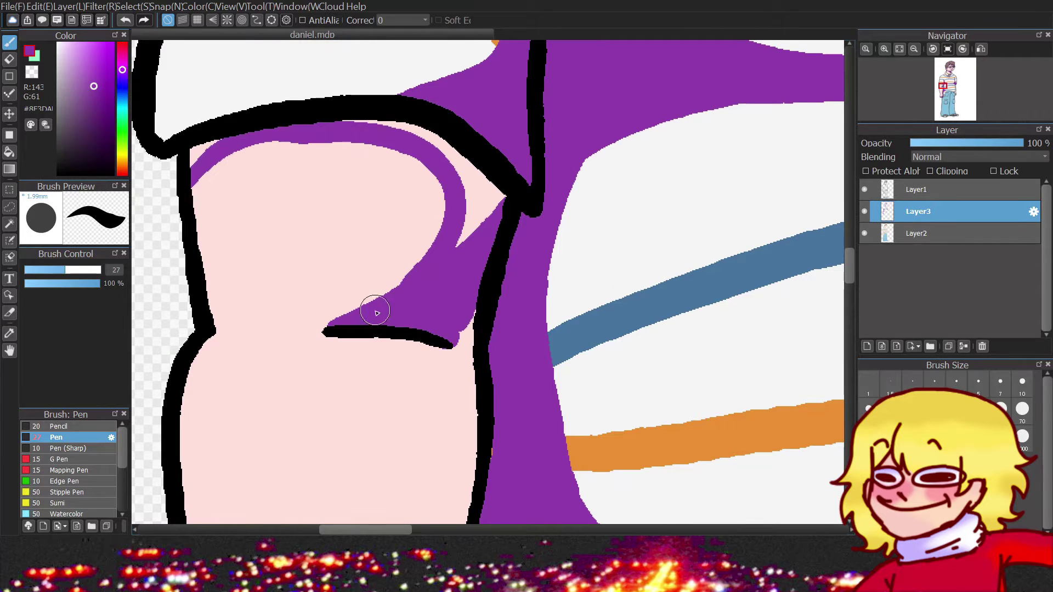
{"action": "scroll", "coordinate": [492, 134], "scroll_direction": "down", "scroll_amount": 4}
{"action": "scroll", "coordinate": [717, 278], "scroll_direction": "up", "scroll_amount": 4}
{"action": "scroll", "coordinate": [717, 278], "scroll_direction": "down", "scroll_amount": 4}
{"action": "scroll", "coordinate": [564, 188], "scroll_direction": "up", "scroll_amount": 4}
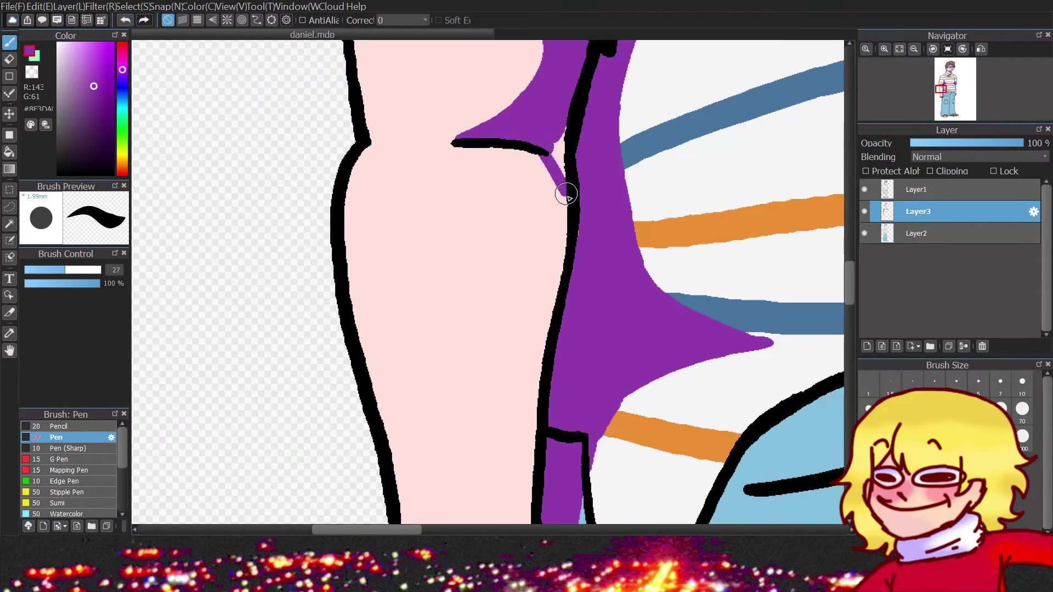
Paint purple shadows along the inner edge of the far arm and on the far hand's palm, fingertips and thumb.
{"action": "scroll", "coordinate": [517, 179], "scroll_direction": "down", "scroll_amount": 4}
{"action": "scroll", "coordinate": [518, 180], "scroll_direction": "up", "scroll_amount": 4}
{"action": "scroll", "coordinate": [533, 245], "scroll_direction": "down", "scroll_amount": 1}
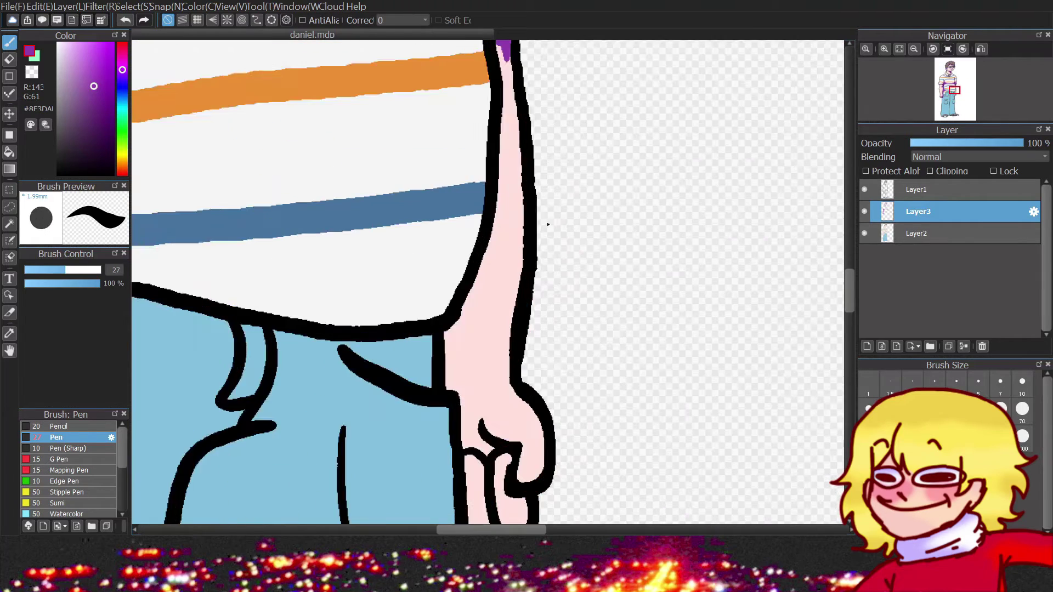
{"action": "left_click_drag", "start_coordinate": [502, 263], "coordinate": [515, 181]}
{"action": "scroll", "coordinate": [485, 301], "scroll_direction": "up", "scroll_amount": 2}
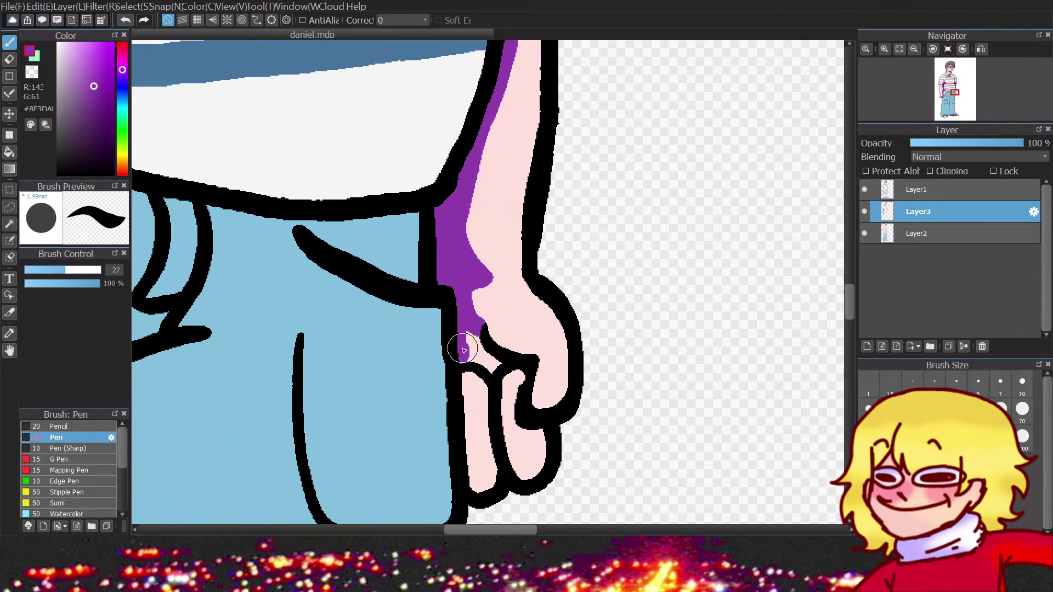
{"action": "mouse_move", "coordinate": [476, 431]}
{"action": "left_mouse_down"}
{"action": "mouse_move", "coordinate": [498, 427]}
{"action": "mouse_move", "coordinate": [524, 472]}
{"action": "left_mouse_up"}
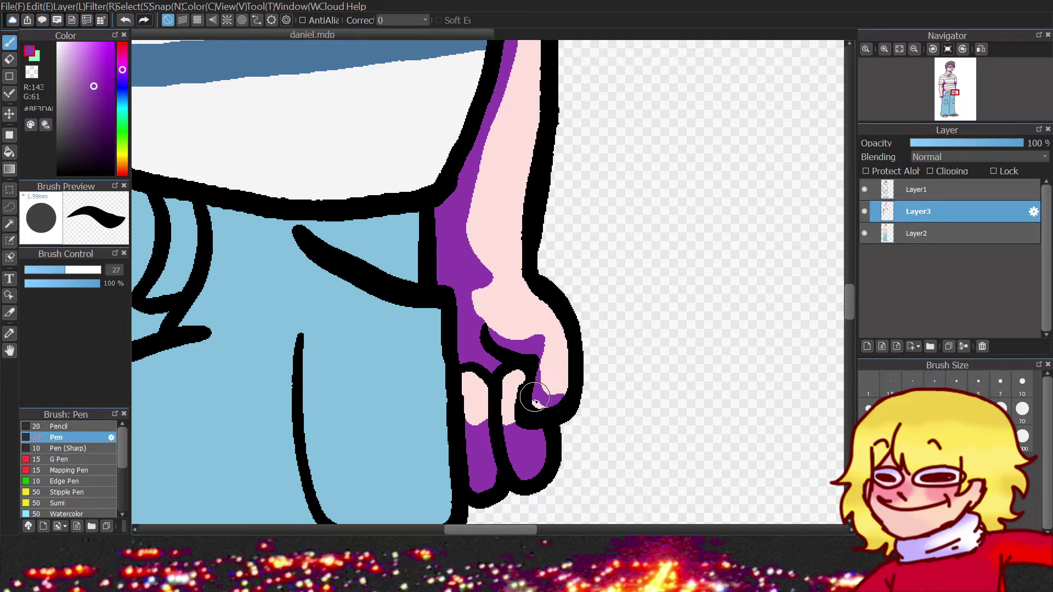
Paint a purple shadow along the underside of the belly above the shirt hem, widening toward the far side.
{"action": "scroll", "coordinate": [555, 387], "scroll_direction": "down", "scroll_amount": 3}
{"action": "scroll", "coordinate": [468, 294], "scroll_direction": "up", "scroll_amount": 3}
{"action": "left_click_drag", "start_coordinate": [468, 297], "coordinate": [655, 273]}
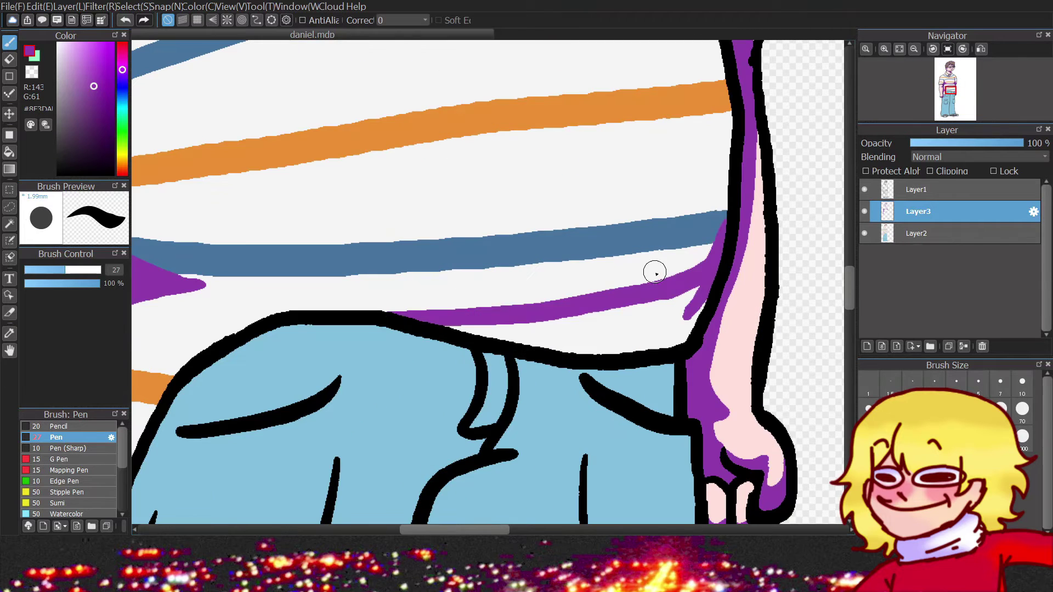
{"action": "mouse_move", "coordinate": [655, 338]}
{"action": "left_mouse_down"}
{"action": "mouse_move", "coordinate": [513, 321]}
{"action": "mouse_move", "coordinate": [680, 299]}
{"action": "left_mouse_up"}
{"action": "scroll", "coordinate": [631, 307], "scroll_direction": "down", "scroll_amount": 3}
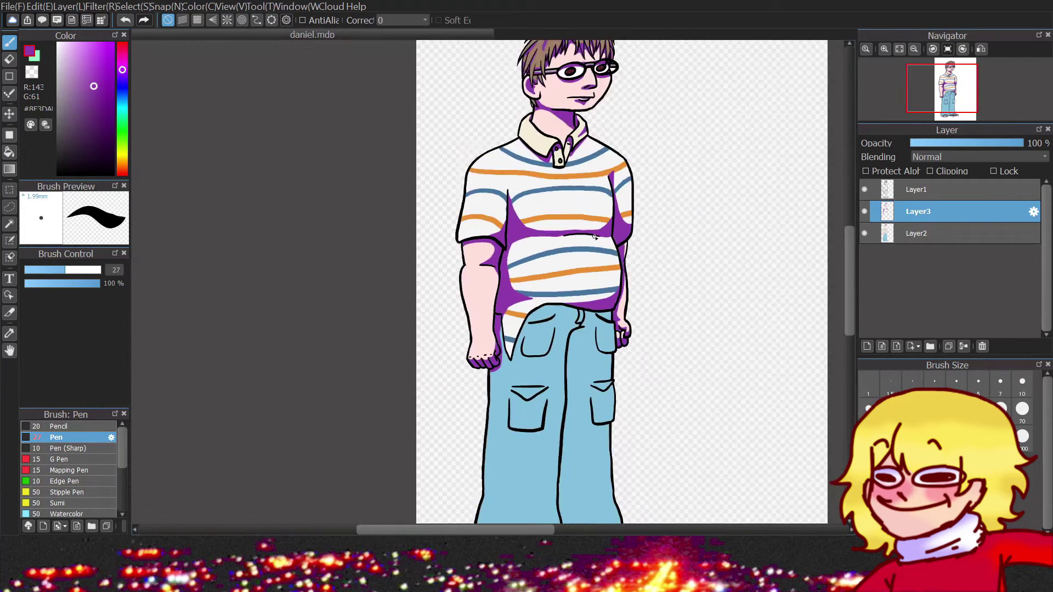
Paint a purple shadow on the trousers just under the shirt hem, between the belt loop and the far hip.
{"action": "scroll", "coordinate": [576, 329], "scroll_direction": "up", "scroll_amount": 3}
{"action": "left_click_drag", "start_coordinate": [653, 144], "coordinate": [555, 111]}
{"action": "scroll", "coordinate": [554, 110], "scroll_direction": "down", "scroll_amount": 3}
{"action": "scroll", "coordinate": [387, 158], "scroll_direction": "up", "scroll_amount": 3}
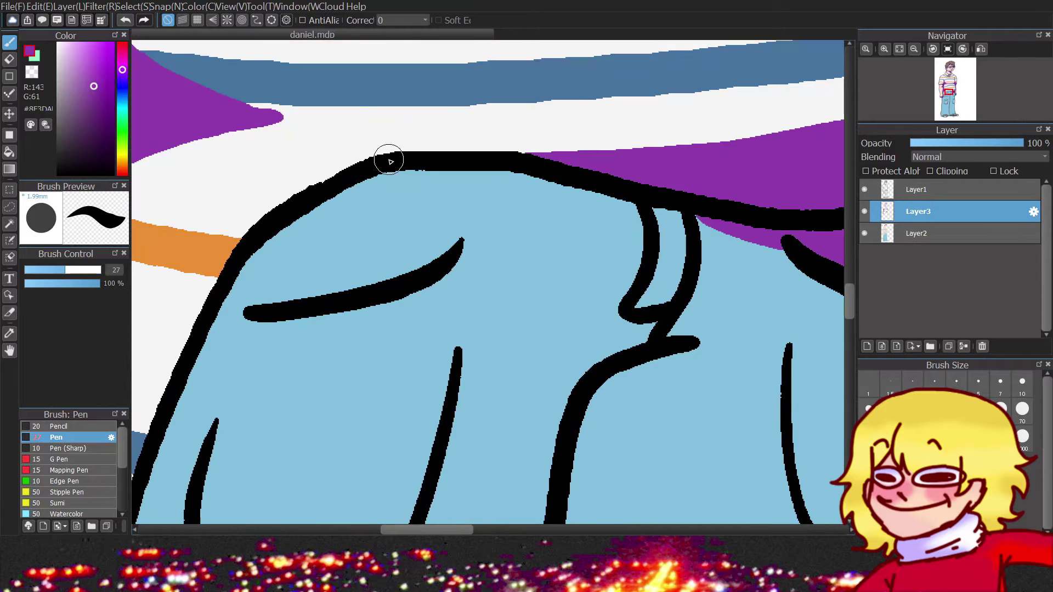
Paint purple shadows on the trousers along the near side of the shirt hem and above the near hip pocket's opening line.
{"action": "scroll", "coordinate": [387, 157], "scroll_direction": "down", "scroll_amount": 2}
{"action": "scroll", "coordinate": [347, 343], "scroll_direction": "up", "scroll_amount": 2}
{"action": "mouse_move", "coordinate": [320, 478]}
{"action": "left_mouse_down"}
{"action": "mouse_move", "coordinate": [368, 306]}
{"action": "mouse_move", "coordinate": [507, 144]}
{"action": "left_mouse_up"}
{"action": "left_click_drag", "start_coordinate": [415, 240], "coordinate": [562, 206]}
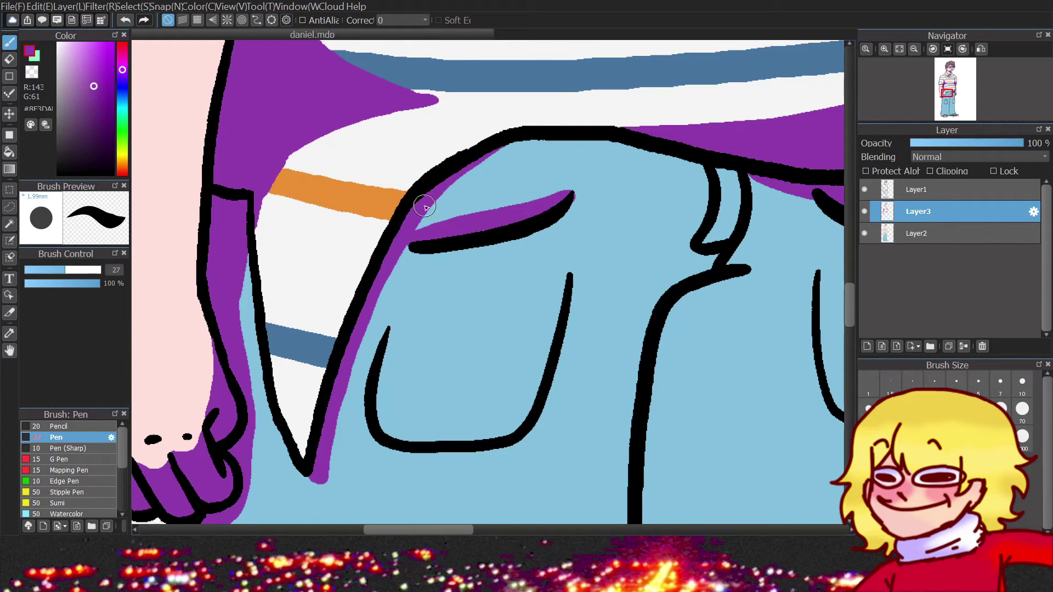
{"action": "scroll", "coordinate": [425, 207], "scroll_direction": "down", "scroll_amount": 3}
{"action": "scroll", "coordinate": [319, 252], "scroll_direction": "up", "scroll_amount": 5}
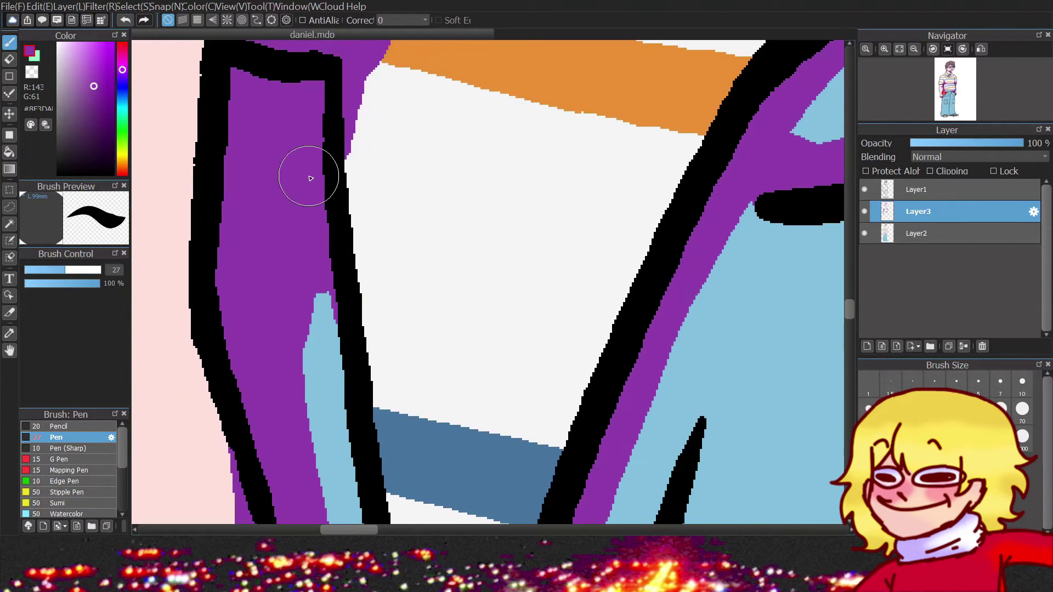
Paint purple shadows around the fly line below the belt loop and down the upper inner edge of the far leg.
{"action": "scroll", "coordinate": [326, 283], "scroll_direction": "down", "scroll_amount": 3}
{"action": "scroll", "coordinate": [463, 258], "scroll_direction": "up", "scroll_amount": 2}
{"action": "mouse_move", "coordinate": [477, 249]}
{"action": "left_mouse_down"}
{"action": "mouse_move", "coordinate": [463, 259]}
{"action": "mouse_move", "coordinate": [389, 455]}
{"action": "left_mouse_up"}
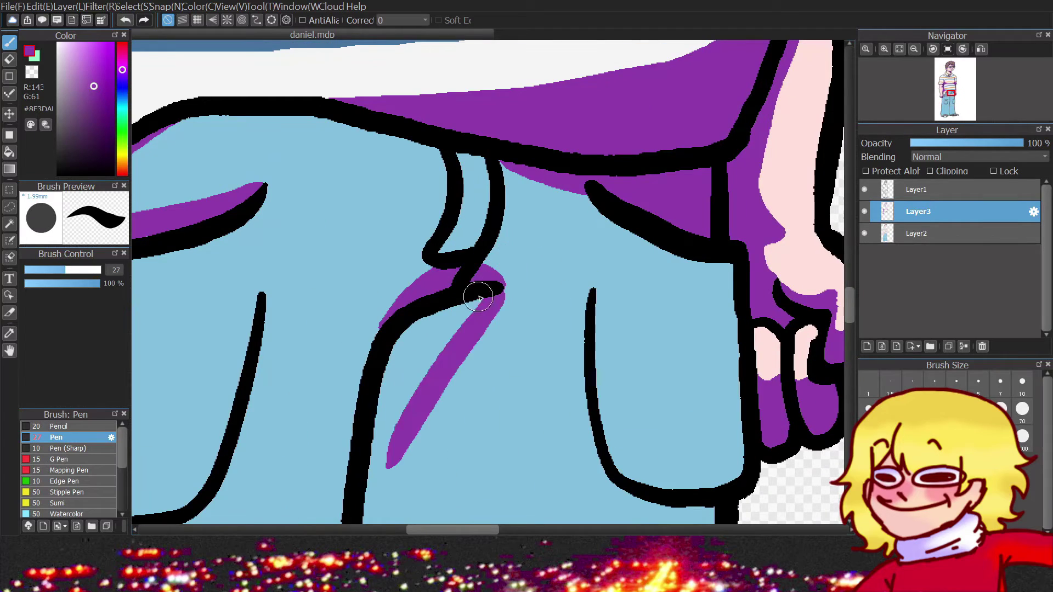
{"action": "scroll", "coordinate": [456, 365], "scroll_direction": "up", "scroll_amount": 2}
{"action": "scroll", "coordinate": [455, 365], "scroll_direction": "down", "scroll_amount": 4}
{"action": "scroll", "coordinate": [329, 247], "scroll_direction": "up", "scroll_amount": 6}
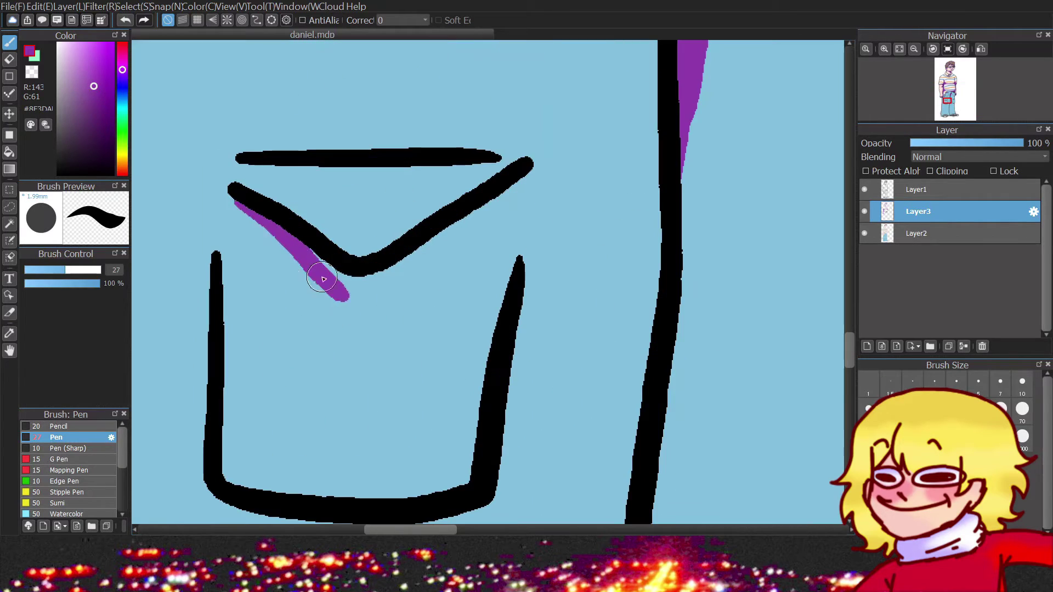
Paint purple shadows beneath the near cargo pocket's flap and along the pocket's lower and inner outline.
{"action": "mouse_move", "coordinate": [312, 293]}
{"action": "left_mouse_down"}
{"action": "mouse_move", "coordinate": [377, 295]}
{"action": "mouse_move", "coordinate": [510, 179]}
{"action": "left_mouse_up"}
{"action": "scroll", "coordinate": [509, 179], "scroll_direction": "down", "scroll_amount": 3}
{"action": "left_click_drag", "start_coordinate": [307, 318], "coordinate": [510, 307]}
{"action": "left_click_drag", "start_coordinate": [512, 220], "coordinate": [507, 307]}
{"action": "scroll", "coordinate": [595, 301], "scroll_direction": "down", "scroll_amount": 2}
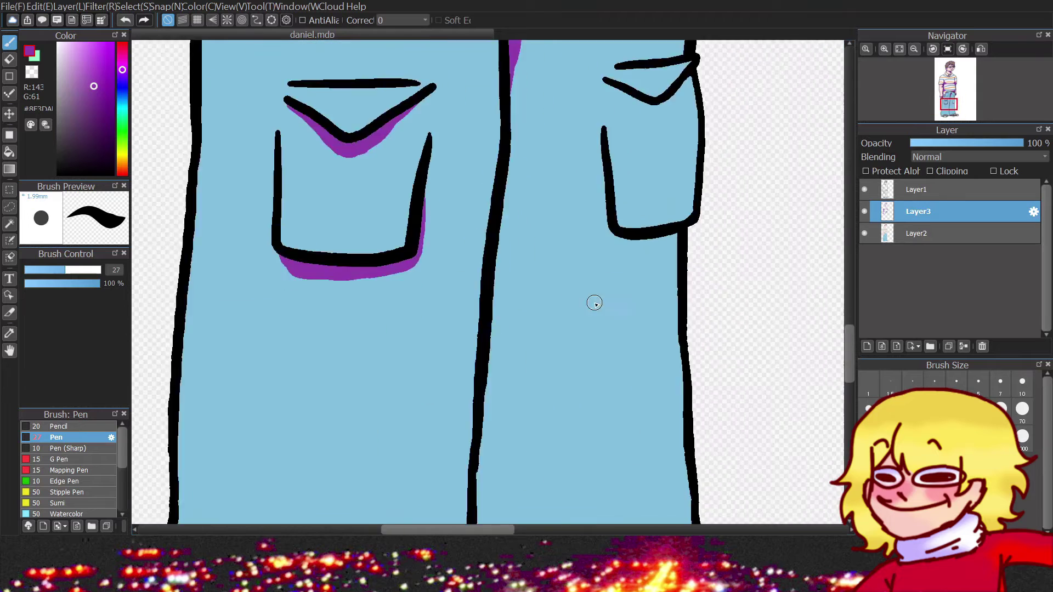
Paint purple shadows across the inside bottom of the near cargo pocket and along the bottom edge of the far cargo pocket.
{"action": "scroll", "coordinate": [594, 301], "scroll_direction": "up", "scroll_amount": 4}
{"action": "mouse_move", "coordinate": [254, 293]}
{"action": "left_mouse_down"}
{"action": "mouse_move", "coordinate": [499, 301]}
{"action": "mouse_move", "coordinate": [439, 329]}
{"action": "mouse_move", "coordinate": [252, 312]}
{"action": "left_mouse_up"}
{"action": "key", "text": "ctrl+z"}
{"action": "scroll", "coordinate": [411, 336], "scroll_direction": "down", "scroll_amount": 3}
{"action": "scroll", "coordinate": [423, 259], "scroll_direction": "up", "scroll_amount": 4}
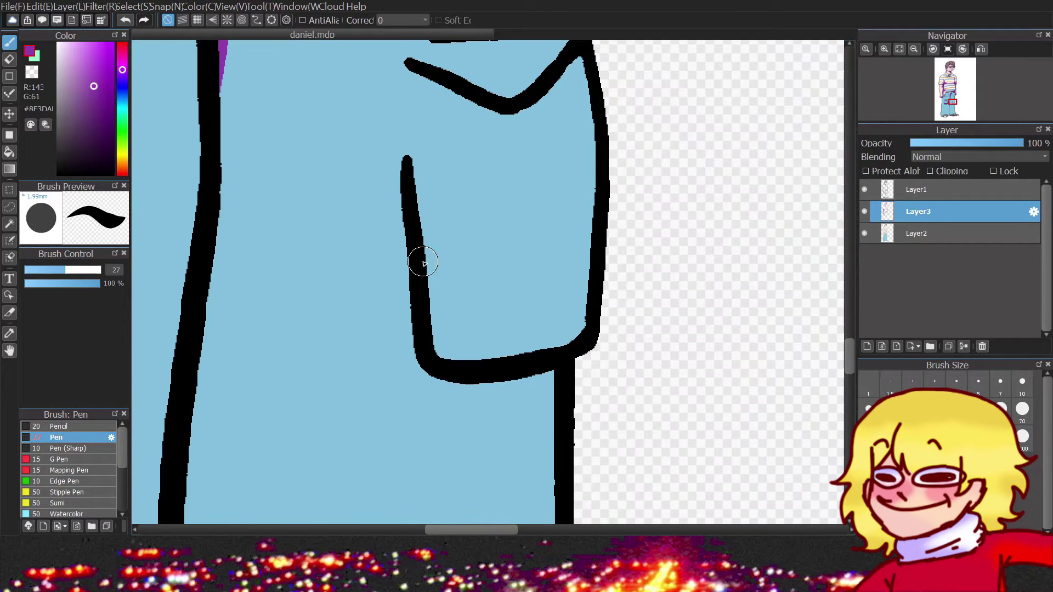
{"action": "mouse_move", "coordinate": [426, 270]}
{"action": "left_mouse_down"}
{"action": "mouse_move", "coordinate": [535, 307]}
{"action": "mouse_move", "coordinate": [573, 296]}
{"action": "mouse_move", "coordinate": [550, 323]}
{"action": "mouse_move", "coordinate": [435, 310]}
{"action": "mouse_move", "coordinate": [487, 376]}
{"action": "left_mouse_up"}
{"action": "scroll", "coordinate": [487, 376], "scroll_direction": "down", "scroll_amount": 3}
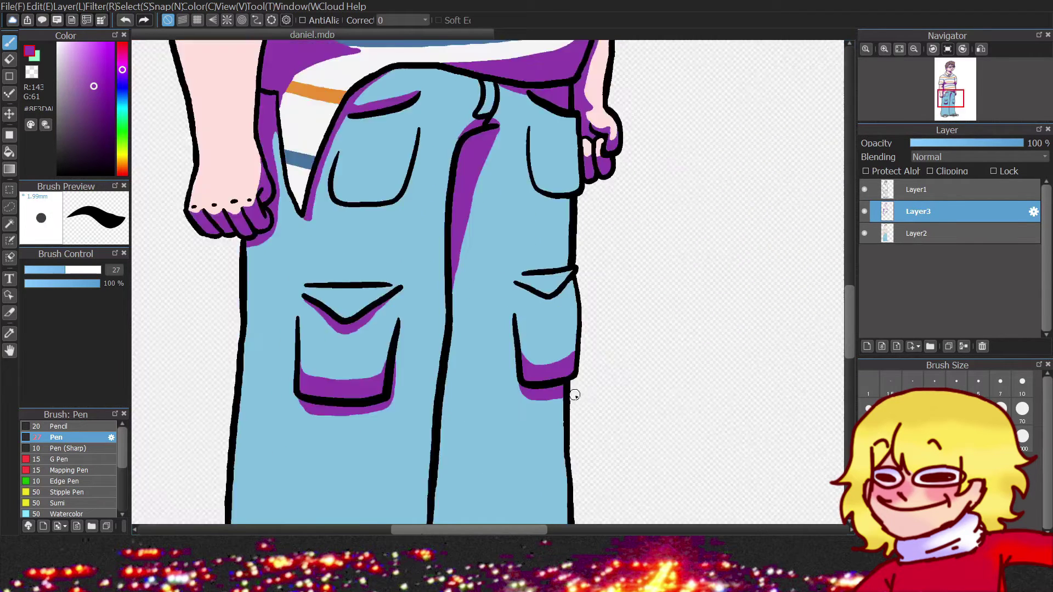
Paint purple shadows around the far cargo pocket's flap, including the corner above it at the outer leg edge.
{"action": "scroll", "coordinate": [551, 370], "scroll_direction": "up", "scroll_amount": 3}
{"action": "left_click_drag", "start_coordinate": [442, 322], "coordinate": [551, 370]}
{"action": "scroll", "coordinate": [551, 371], "scroll_direction": "down", "scroll_amount": 3}
{"action": "scroll", "coordinate": [575, 242], "scroll_direction": "up", "scroll_amount": 3}
{"action": "left_click_drag", "start_coordinate": [535, 293], "coordinate": [576, 242]}
{"action": "scroll", "coordinate": [576, 242], "scroll_direction": "down", "scroll_amount": 3}
{"action": "scroll", "coordinate": [571, 291], "scroll_direction": "up", "scroll_amount": 3}
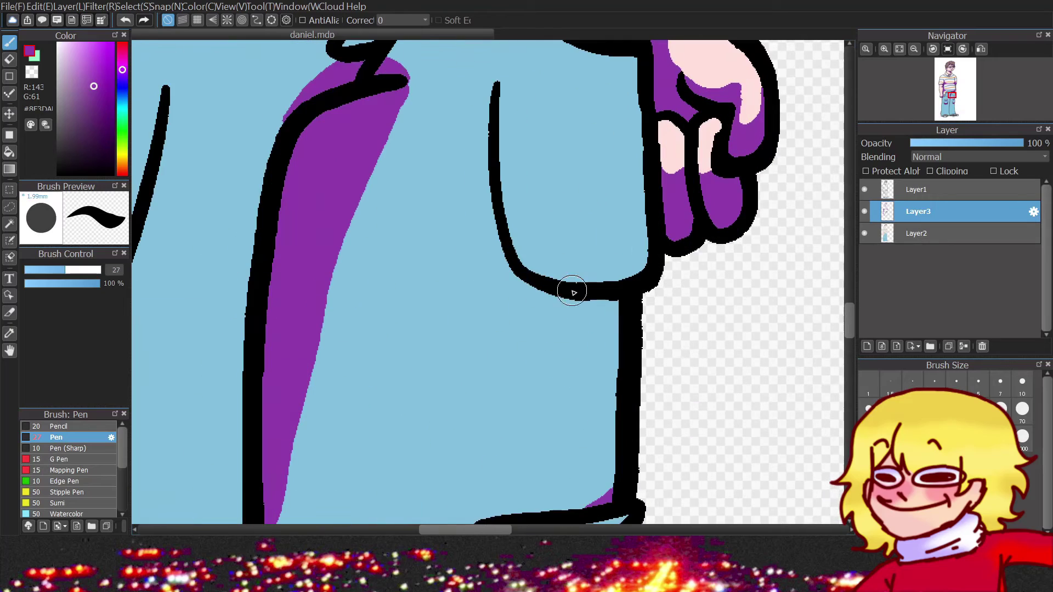
Paint purple shadows along the bottom edges of the far and near hip pockets.
{"action": "left_click_drag", "start_coordinate": [543, 293], "coordinate": [617, 343]}
{"action": "left_click_drag", "start_coordinate": [513, 242], "coordinate": [618, 276]}
{"action": "scroll", "coordinate": [618, 276], "scroll_direction": "down", "scroll_amount": 3}
{"action": "scroll", "coordinate": [618, 200], "scroll_direction": "up", "scroll_amount": 3}
{"action": "left_click_drag", "start_coordinate": [417, 201], "coordinate": [618, 200]}
{"action": "mouse_move", "coordinate": [420, 250]}
{"action": "left_mouse_down"}
{"action": "mouse_move", "coordinate": [505, 268]}
{"action": "mouse_move", "coordinate": [625, 230]}
{"action": "left_mouse_up"}
{"action": "left_click_drag", "start_coordinate": [630, 181], "coordinate": [587, 209]}
{"action": "scroll", "coordinate": [586, 209], "scroll_direction": "down", "scroll_amount": 3}
Paint a long purple shadow down the inner side of the far trouser leg to the shoe.
{"action": "scroll", "coordinate": [496, 299], "scroll_direction": "up", "scroll_amount": 3}
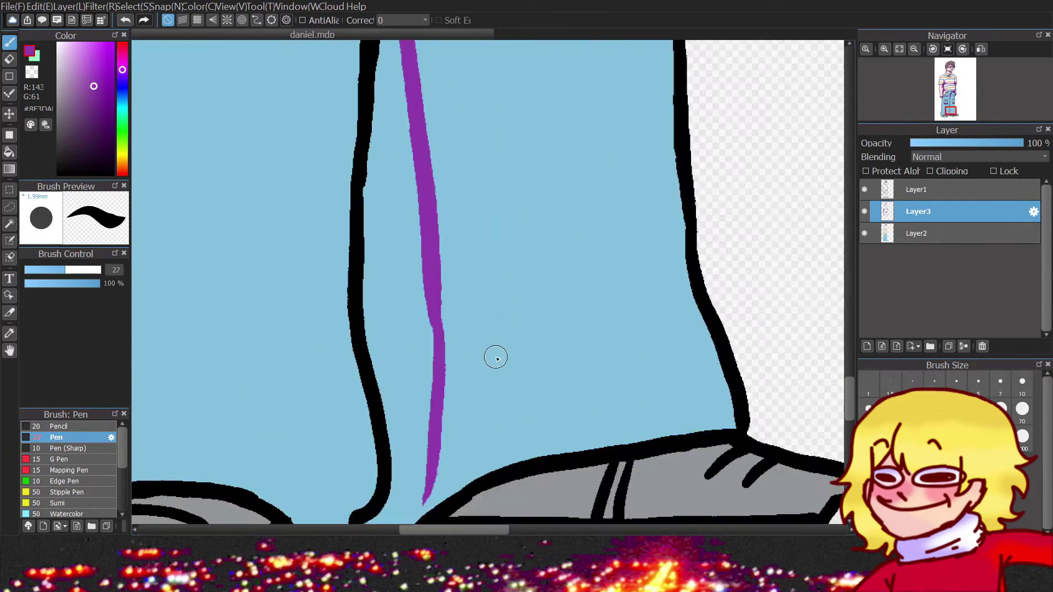
{"action": "scroll", "coordinate": [493, 357], "scroll_direction": "up", "scroll_amount": 2}
{"action": "left_click_drag", "start_coordinate": [376, 200], "coordinate": [428, 433]}
{"action": "scroll", "coordinate": [427, 434], "scroll_direction": "down", "scroll_amount": 3}
{"action": "scroll", "coordinate": [428, 113], "scroll_direction": "up", "scroll_amount": 4}
{"action": "key", "text": "g"}
{"action": "scroll", "coordinate": [428, 113], "scroll_direction": "down", "scroll_amount": 3}
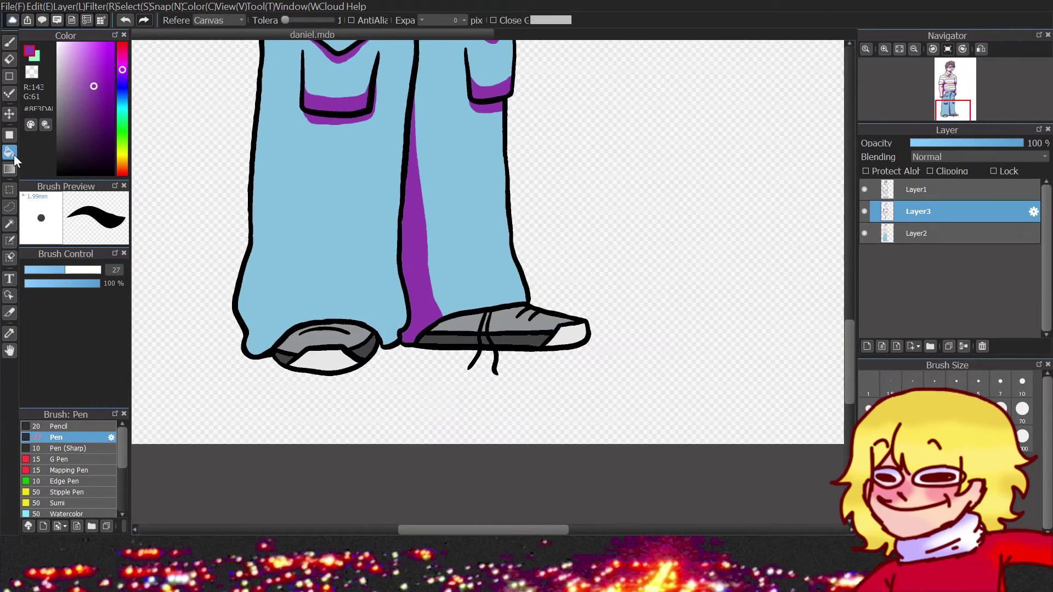
Return to the pen and add a rounded purple fold shadow branching from the far leg's inner shadow above the shoe.
{"action": "key", "text": "b"}
{"action": "scroll", "coordinate": [364, 230], "scroll_direction": "up", "scroll_amount": 3}
{"action": "left_click_drag", "start_coordinate": [364, 230], "coordinate": [441, 293]}
{"action": "scroll", "coordinate": [394, 381], "scroll_direction": "down", "scroll_amount": 3}
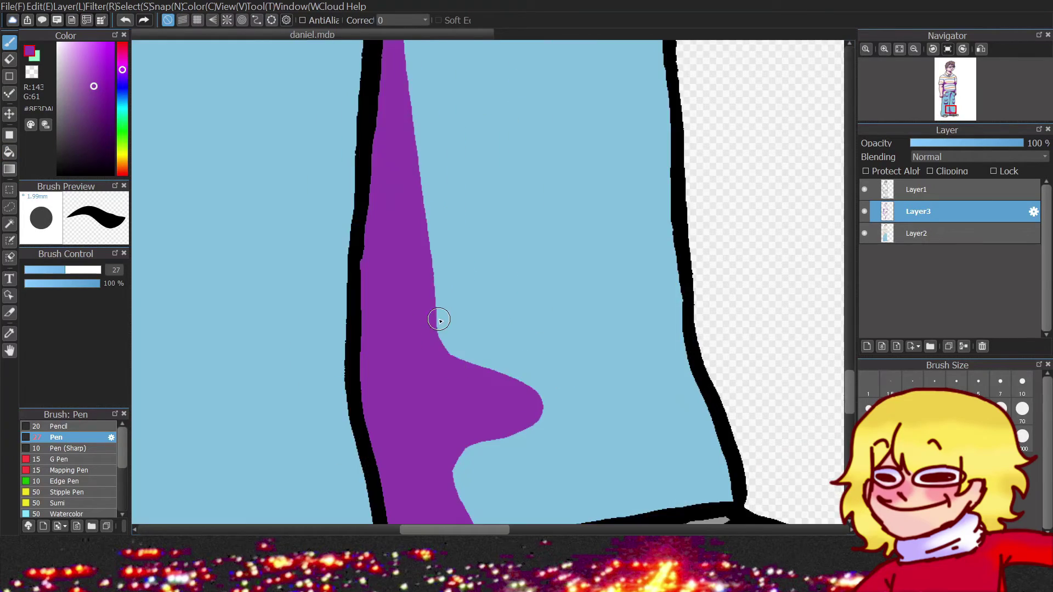
Paint purple fold shadows on the near trouser leg's outer edge and along its hem around the shoe.
{"action": "scroll", "coordinate": [417, 291], "scroll_direction": "up", "scroll_amount": 3}
{"action": "mouse_move", "coordinate": [296, 241]}
{"action": "left_mouse_down"}
{"action": "mouse_move", "coordinate": [298, 329]}
{"action": "mouse_move", "coordinate": [364, 353]}
{"action": "mouse_move", "coordinate": [482, 345]}
{"action": "mouse_move", "coordinate": [327, 283]}
{"action": "left_mouse_up"}
{"action": "scroll", "coordinate": [426, 376], "scroll_direction": "down", "scroll_amount": 3}
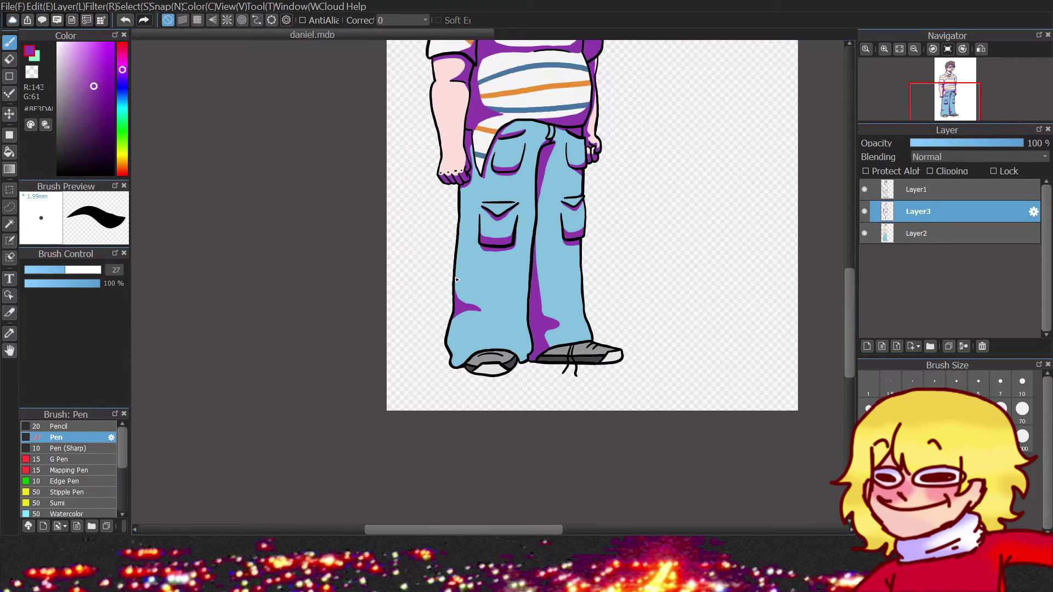
{"action": "scroll", "coordinate": [481, 290], "scroll_direction": "up", "scroll_amount": 3}
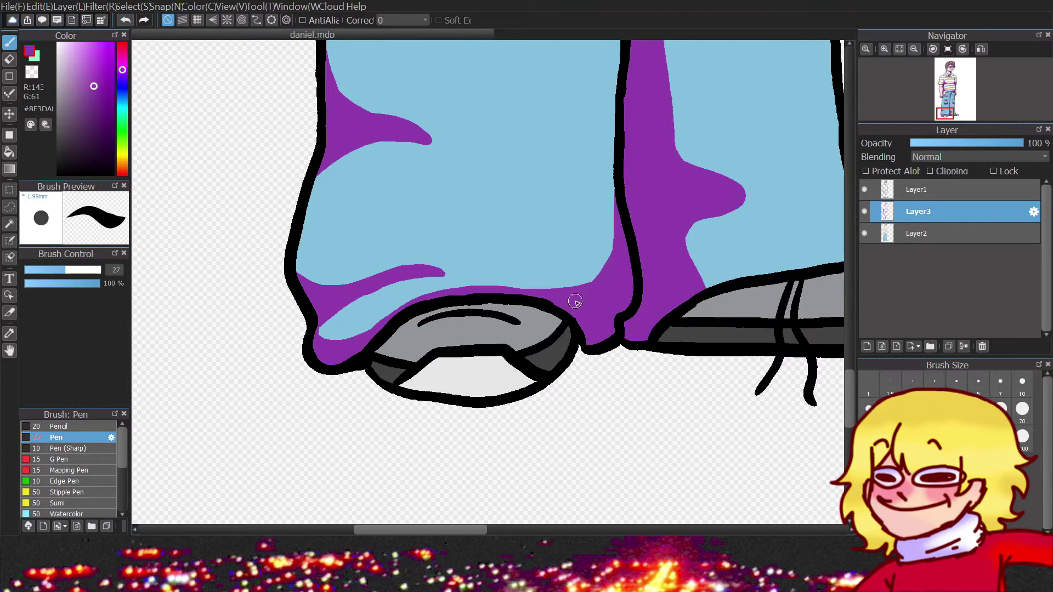
Paint a purple shadow along the far trouser leg's hem above the shoe, redoing the stroke at its outer corner.
{"action": "scroll", "coordinate": [686, 260], "scroll_direction": "up", "scroll_amount": 3}
{"action": "mouse_move", "coordinate": [503, 329]}
{"action": "left_mouse_down"}
{"action": "mouse_move", "coordinate": [676, 259]}
{"action": "mouse_move", "coordinate": [676, 159]}
{"action": "left_mouse_up"}
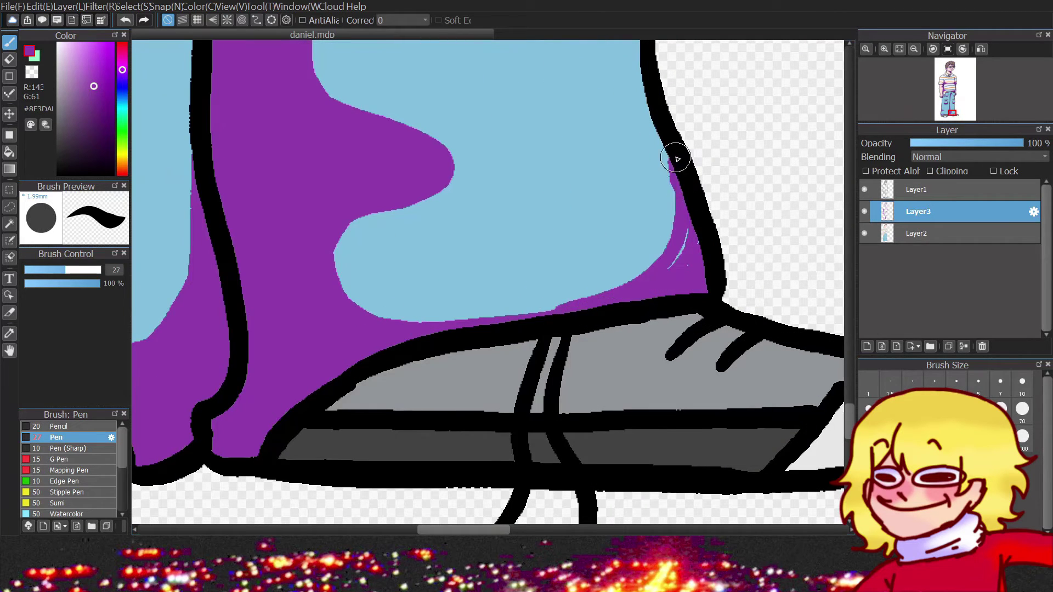
{"action": "key", "text": "ctrl+z"}
{"action": "left_click_drag", "start_coordinate": [677, 258], "coordinate": [688, 218]}
Paint purple shadows on both sides of the near shoe and along the lower edge of its toe cap.
{"action": "scroll", "coordinate": [689, 219], "scroll_direction": "down", "scroll_amount": 3}
{"action": "scroll", "coordinate": [492, 312], "scroll_direction": "up", "scroll_amount": 3}
{"action": "left_click_drag", "start_coordinate": [322, 308], "coordinate": [657, 288]}
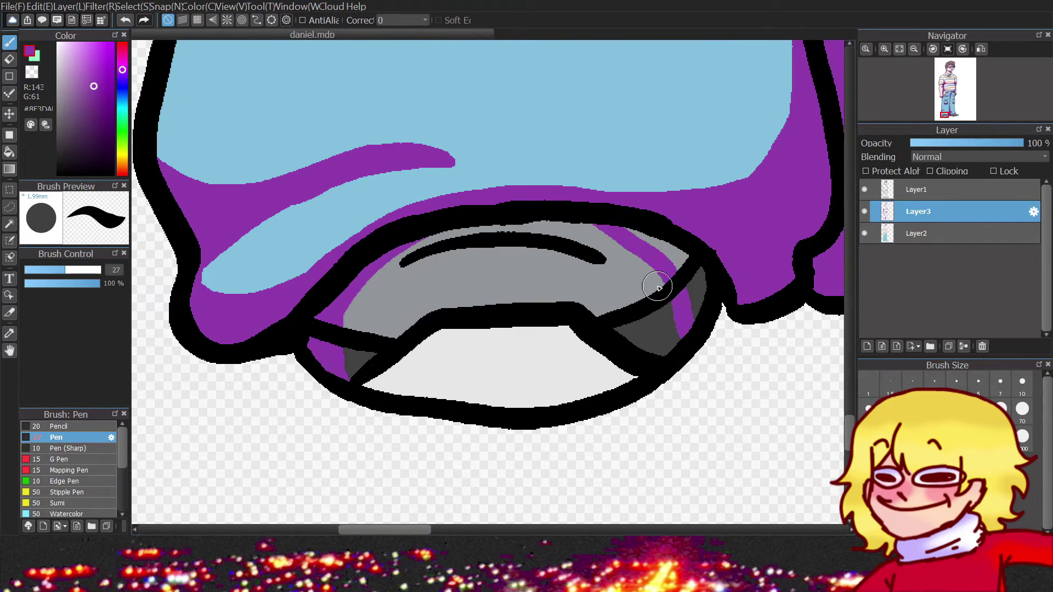
{"action": "scroll", "coordinate": [704, 263], "scroll_direction": "down", "scroll_amount": 3}
{"action": "scroll", "coordinate": [770, 287], "scroll_direction": "down", "scroll_amount": 2}
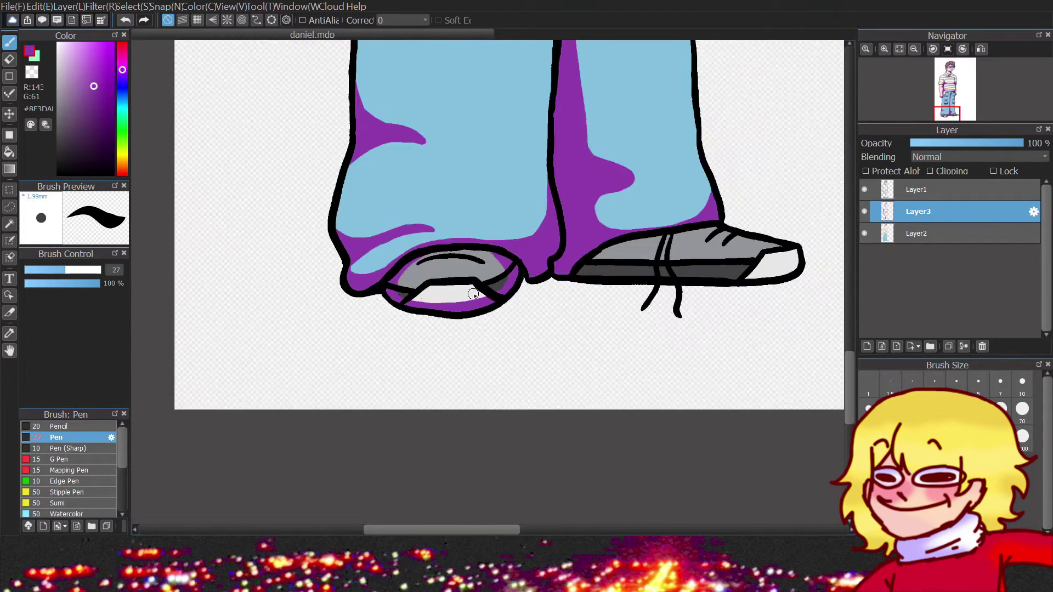
Paint purple shadows across the far shoe's upper and its dark sole band.
{"action": "scroll", "coordinate": [539, 263], "scroll_direction": "up", "scroll_amount": 5}
{"action": "scroll", "coordinate": [539, 263], "scroll_direction": "down", "scroll_amount": 1}
{"action": "left_click_drag", "start_coordinate": [509, 204], "coordinate": [384, 317]}
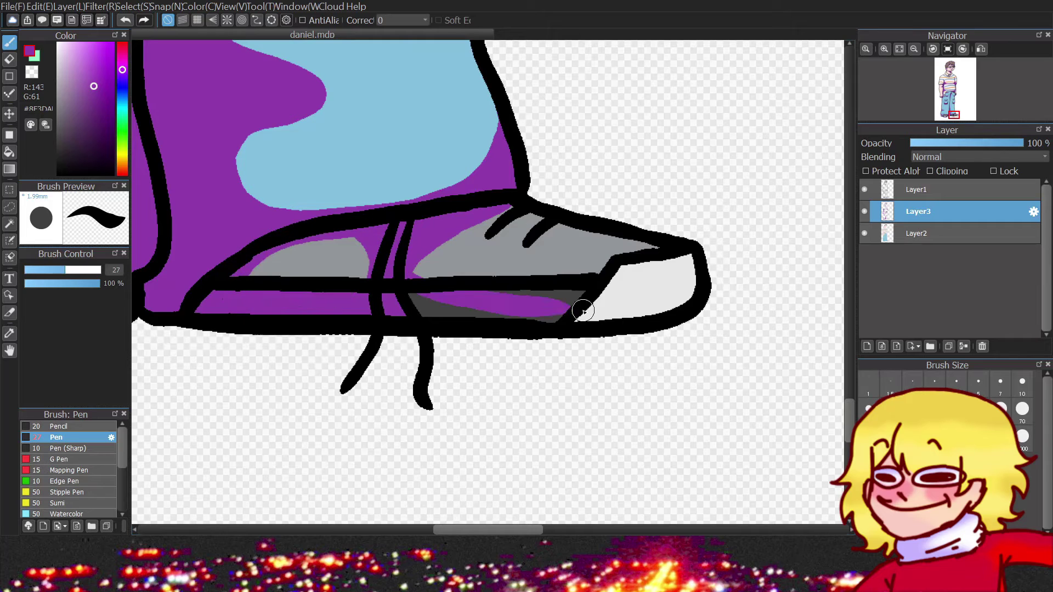
Set the purple shading layer to Multiply blending at 44% opacity.
{"action": "scroll", "coordinate": [607, 287], "scroll_direction": "down", "scroll_amount": 5}
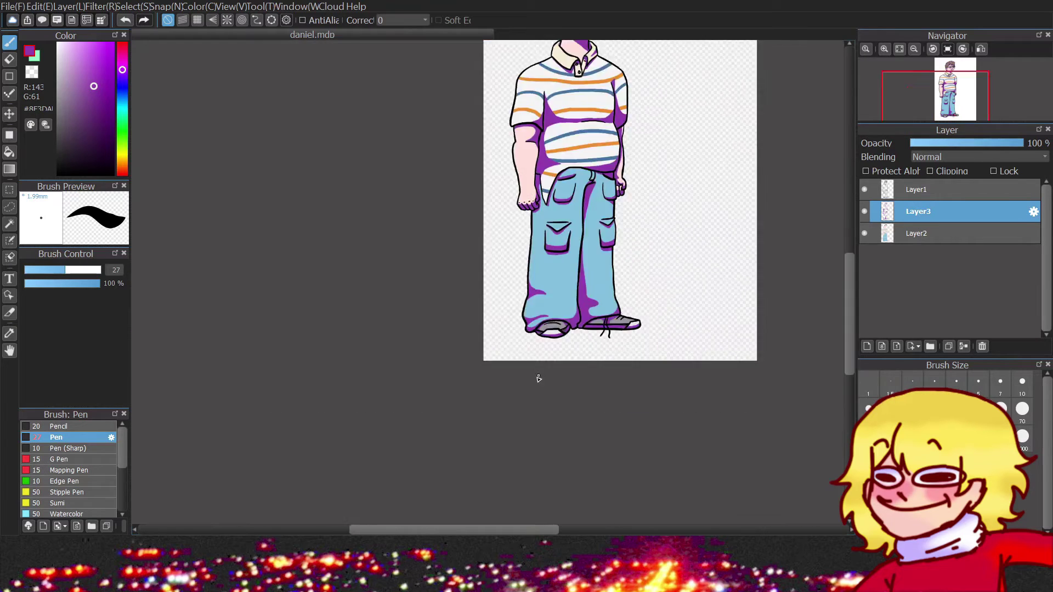
{"action": "left_click_drag", "start_coordinate": [981, 143], "coordinate": [955, 156]}
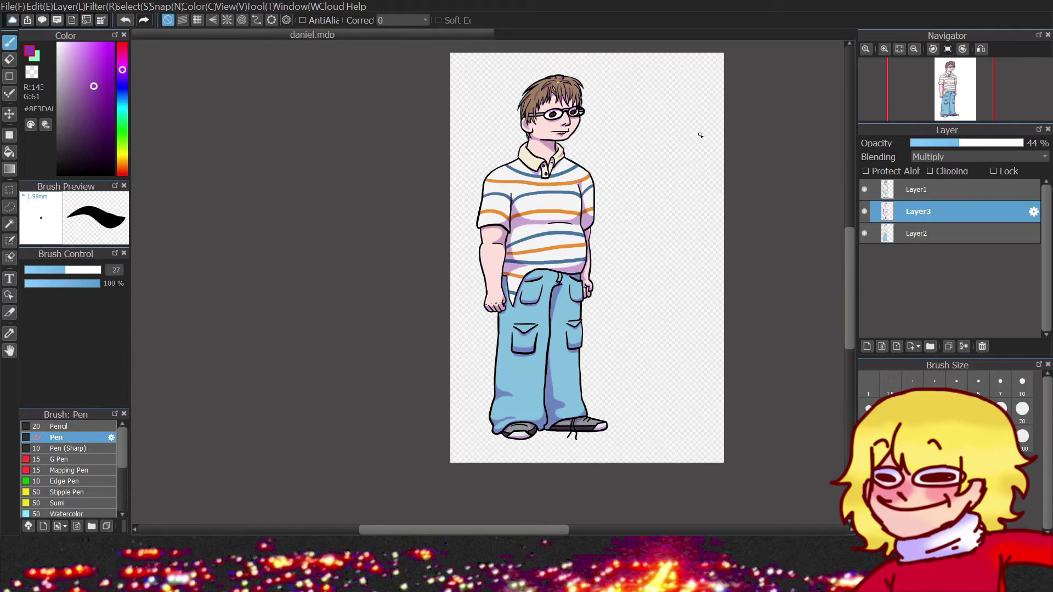
Add a new layer above the line art and paint one round white highlight in each eye.
{"action": "scroll", "coordinate": [567, 61], "scroll_direction": "up", "scroll_amount": 4}
{"action": "left_click", "coordinate": [867, 346]}
{"action": "left_click", "coordinate": [525, 275], "text": "alt"}
{"action": "scroll", "coordinate": [526, 275], "scroll_direction": "up", "scroll_amount": 3}
{"action": "scroll", "coordinate": [720, 284], "scroll_direction": "down", "scroll_amount": 2}
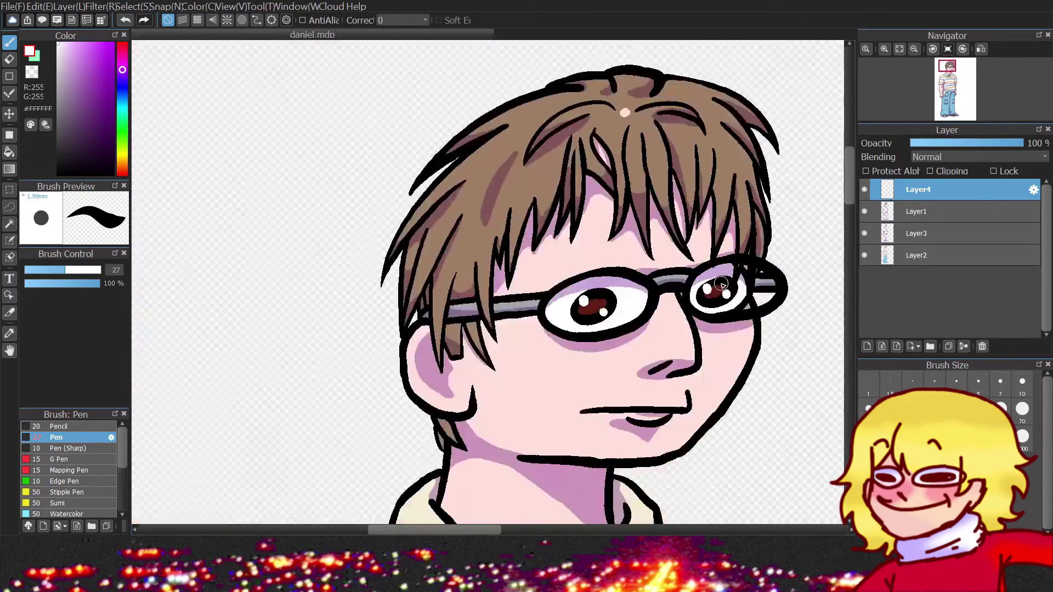
{"action": "scroll", "coordinate": [720, 284], "scroll_direction": "up", "scroll_amount": 2}
{"action": "scroll", "coordinate": [607, 282], "scroll_direction": "up", "scroll_amount": 1}
{"action": "scroll", "coordinate": [604, 235], "scroll_direction": "down", "scroll_amount": 4}
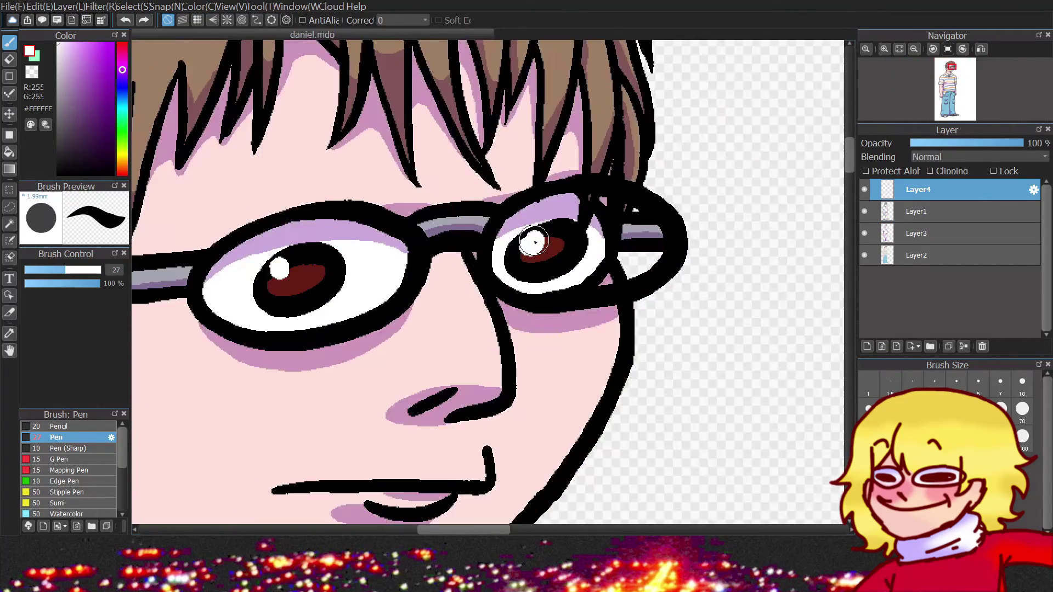
{"action": "scroll", "coordinate": [414, 190], "scroll_direction": "up", "scroll_amount": 5}
{"action": "scroll", "coordinate": [682, 242], "scroll_direction": "down", "scroll_amount": 1}
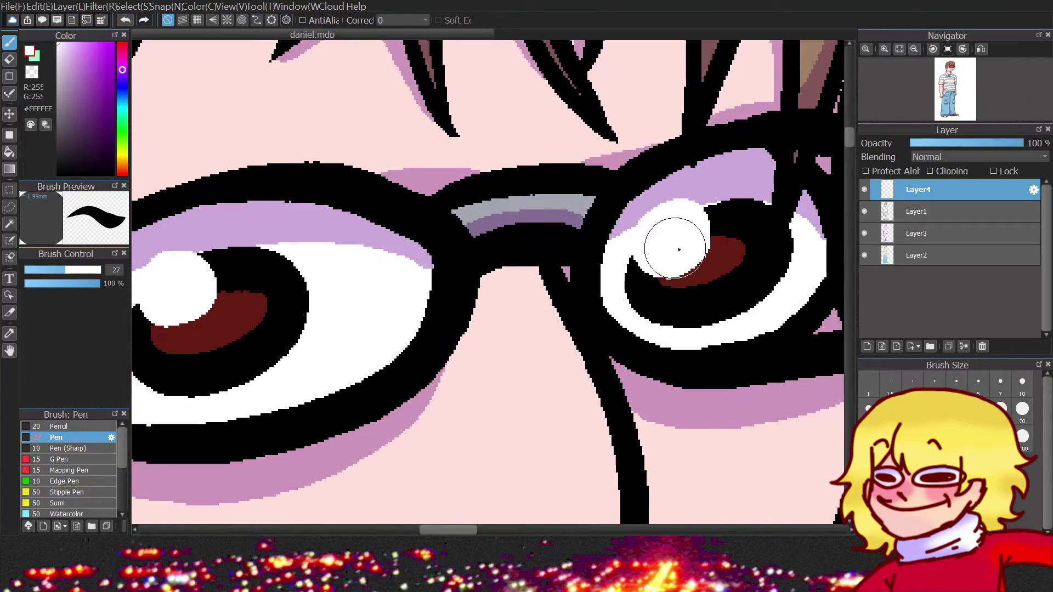
Add a new layer above the shading layer, select the far lens's empty lower gap and fill it with light grey #D5D5D5.
{"action": "scroll", "coordinate": [564, 233], "scroll_direction": "down", "scroll_amount": 5}
{"action": "scroll", "coordinate": [564, 244], "scroll_direction": "up", "scroll_amount": 5}
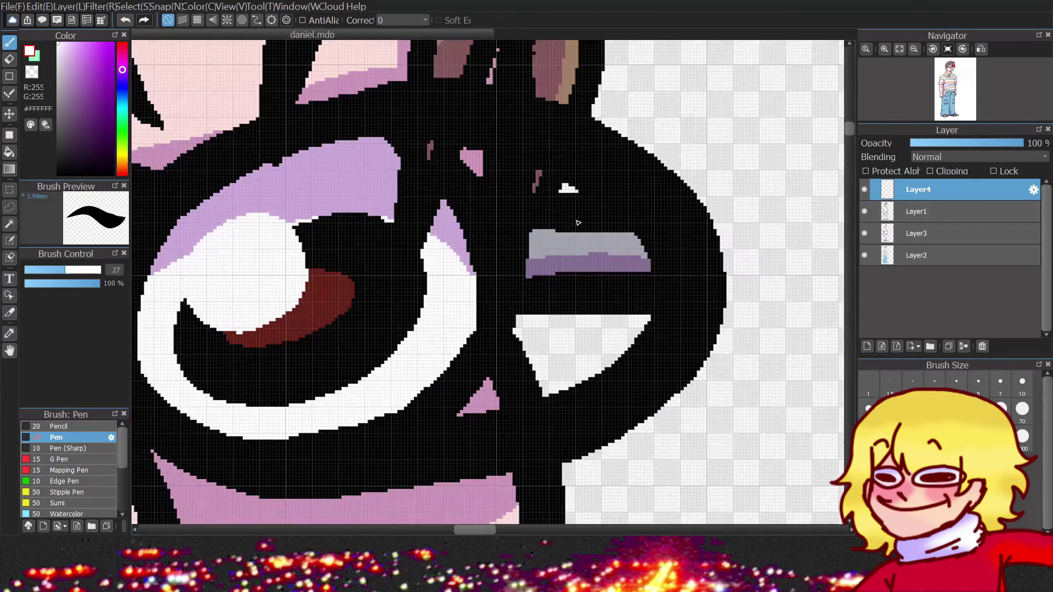
{"action": "left_click", "coordinate": [916, 233]}
{"action": "left_click", "coordinate": [867, 346]}
{"action": "scroll", "coordinate": [603, 263], "scroll_direction": "up", "scroll_amount": 2}
{"action": "left_click", "coordinate": [9, 223]}
{"action": "left_click", "coordinate": [444, 369]}
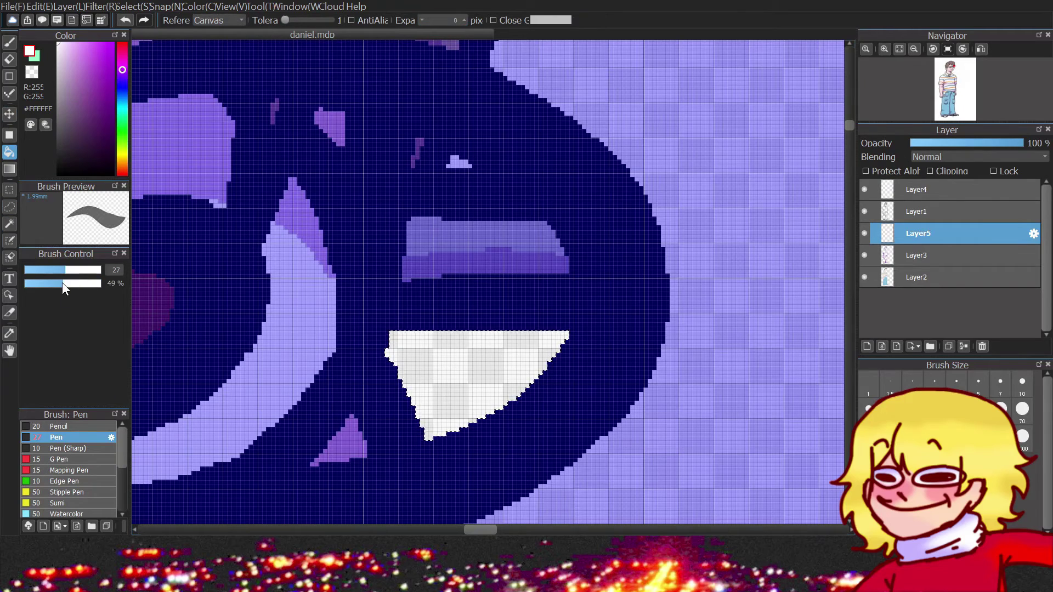
{"action": "scroll", "coordinate": [444, 334], "scroll_direction": "up", "scroll_amount": 3}
{"action": "scroll", "coordinate": [493, 355], "scroll_direction": "down", "scroll_amount": 2}
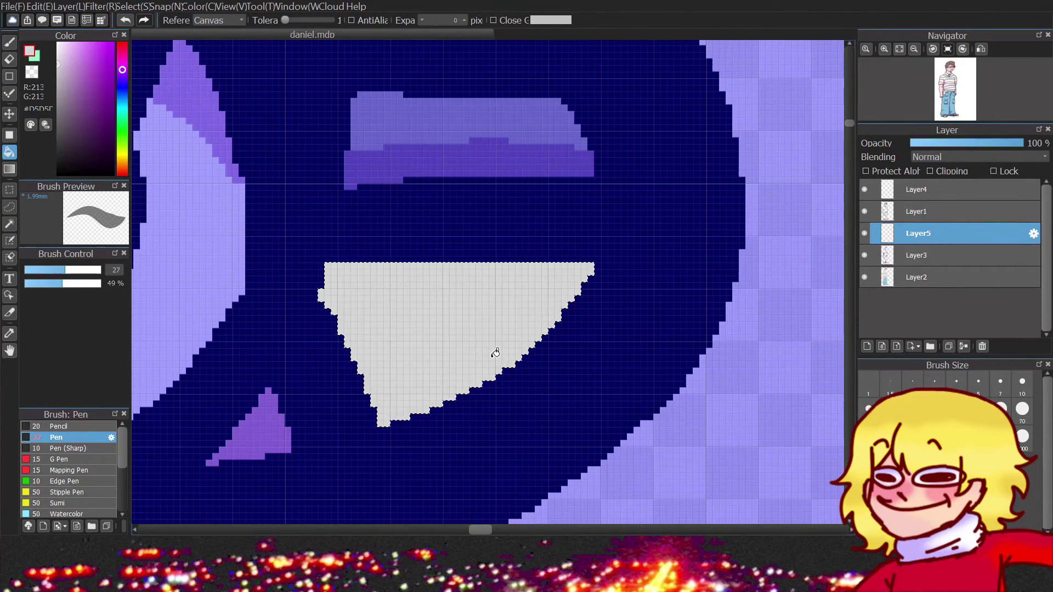
Clear the selection and set the lens fill layer's opacity to 53%.
{"action": "left_click", "coordinate": [70, 271]}
{"action": "left_click", "coordinate": [9, 258]}
{"action": "scroll", "coordinate": [412, 302], "scroll_direction": "down", "scroll_amount": 5}
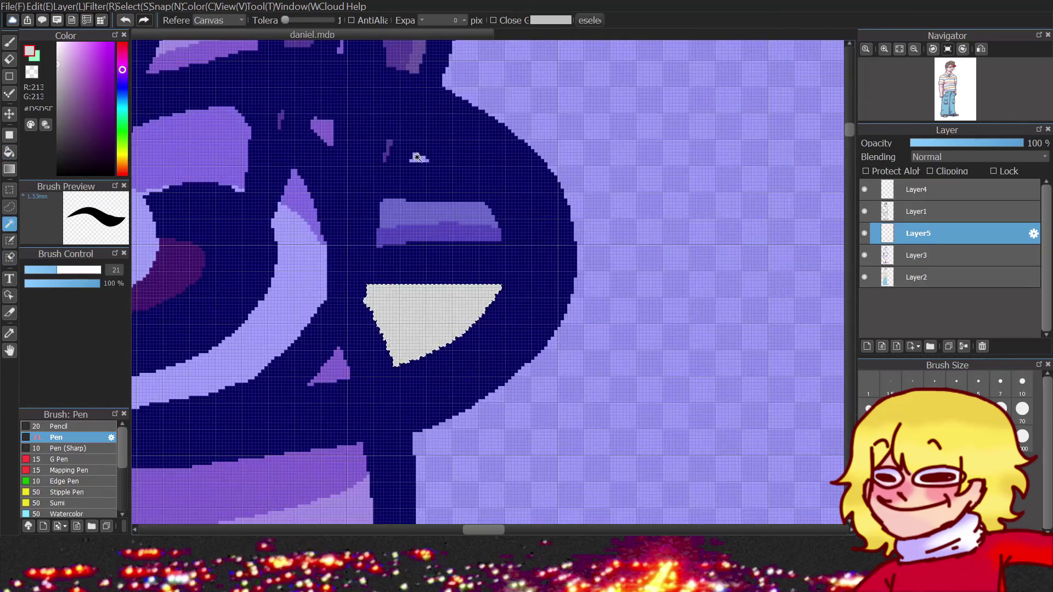
{"action": "key", "text": "m"}
{"action": "scroll", "coordinate": [660, 240], "scroll_direction": "up", "scroll_amount": 3}
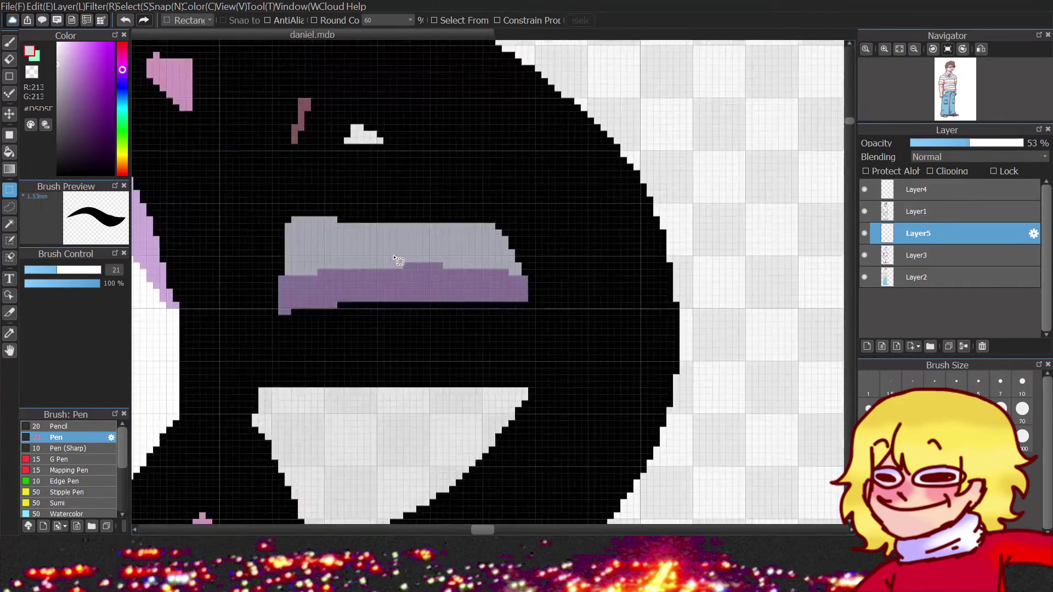
{"action": "scroll", "coordinate": [605, 191], "scroll_direction": "down", "scroll_amount": 3}
{"action": "scroll", "coordinate": [608, 195], "scroll_direction": "up", "scroll_amount": 3}
{"action": "scroll", "coordinate": [609, 196], "scroll_direction": "down", "scroll_amount": 5}
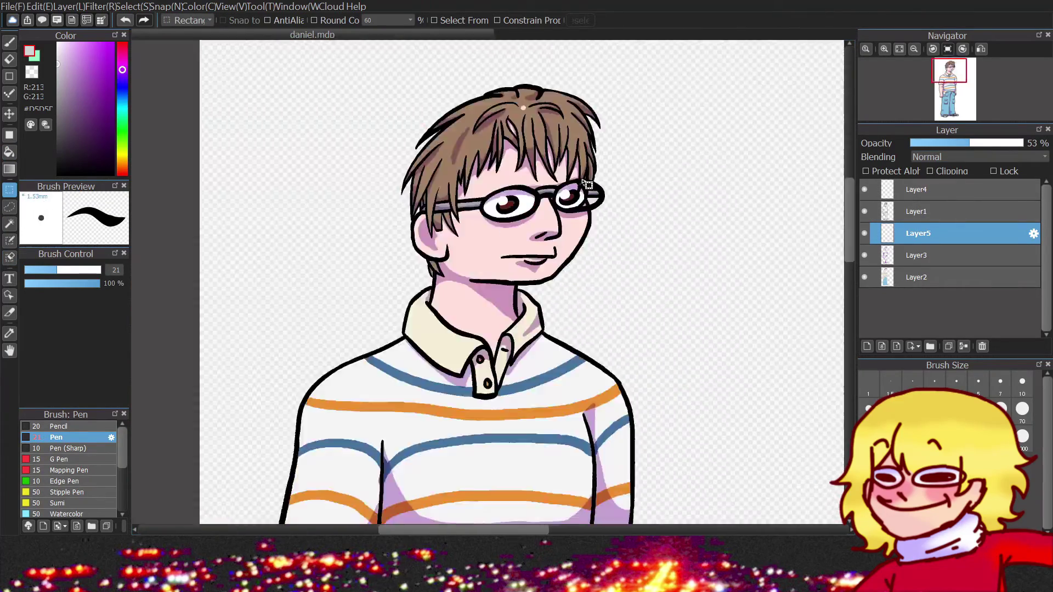
On the flat colour layer, touch up the blue and orange stripes beside the near sleeve line with the shirt's sampled colours.
{"action": "scroll", "coordinate": [444, 263], "scroll_direction": "up", "scroll_amount": 5}
{"action": "left_click", "coordinate": [918, 277]}
{"action": "key", "text": "b"}
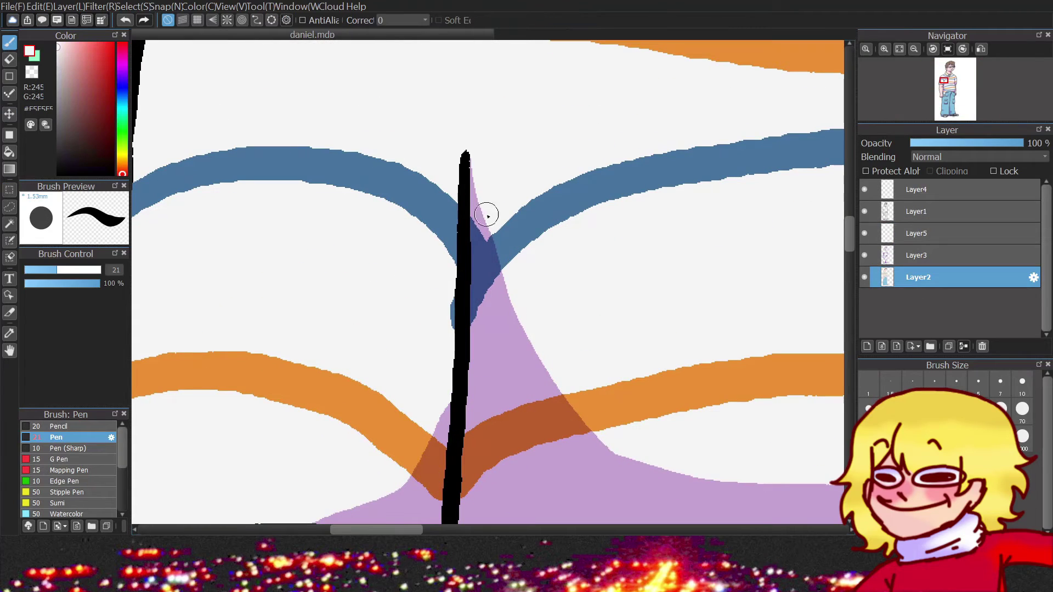
{"action": "left_click", "coordinate": [456, 253], "text": "alt"}
{"action": "scroll", "coordinate": [477, 261], "scroll_direction": "down", "scroll_amount": 3}
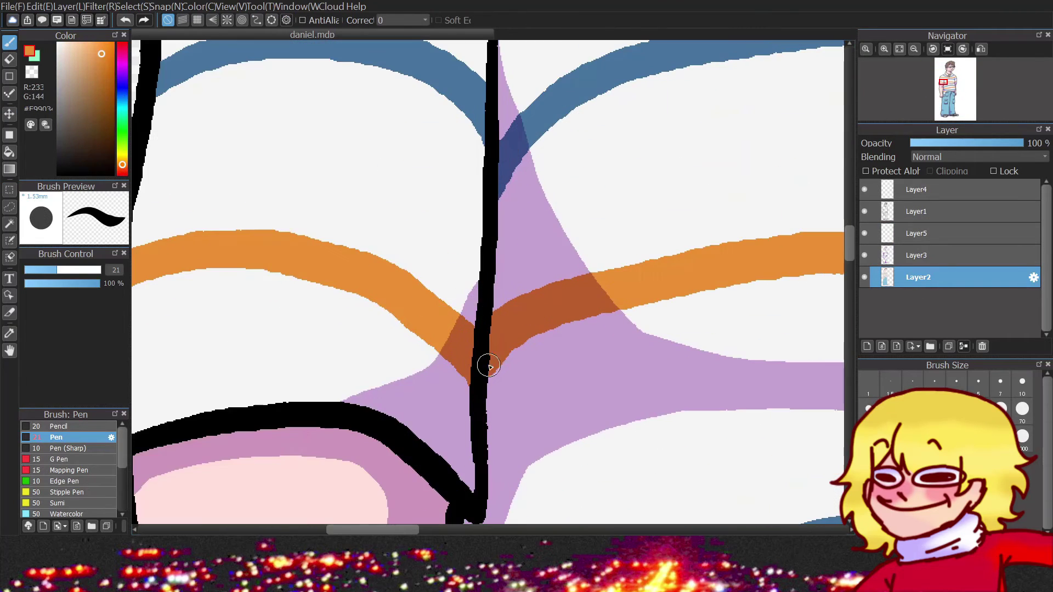
{"action": "scroll", "coordinate": [488, 366], "scroll_direction": "down", "scroll_amount": 2}
{"action": "left_click", "coordinate": [679, 190], "text": "alt"}
{"action": "scroll", "coordinate": [582, 228], "scroll_direction": "up", "scroll_amount": 2}
{"action": "scroll", "coordinate": [538, 261], "scroll_direction": "down", "scroll_amount": 4}
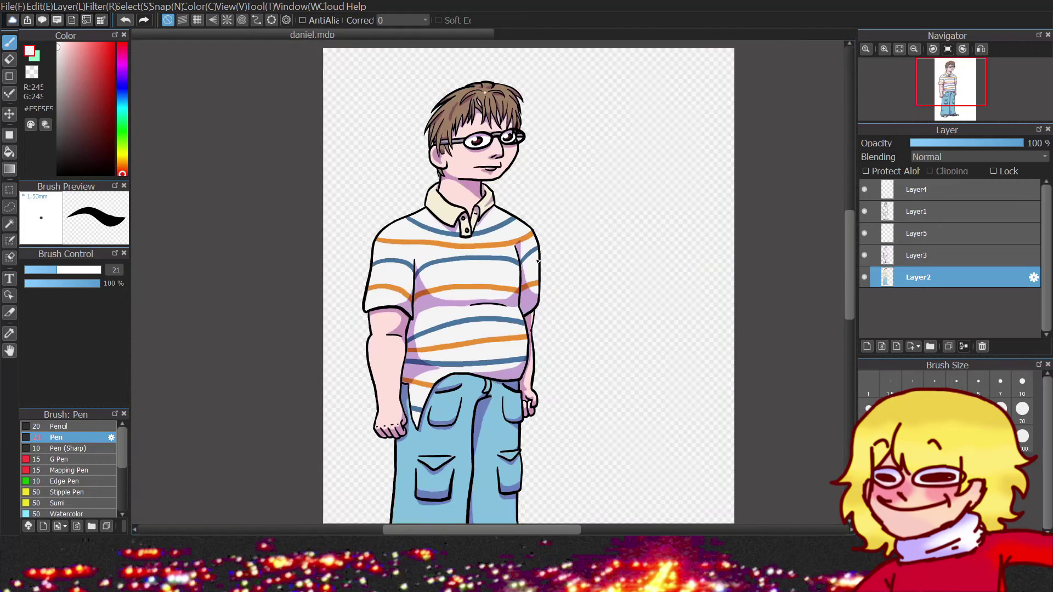
Add a bottom layer and fill it with a vertical linear gradient from dark green at the feet to brighter green at the head.
{"action": "scroll", "coordinate": [538, 261], "scroll_direction": "down", "scroll_amount": 2}
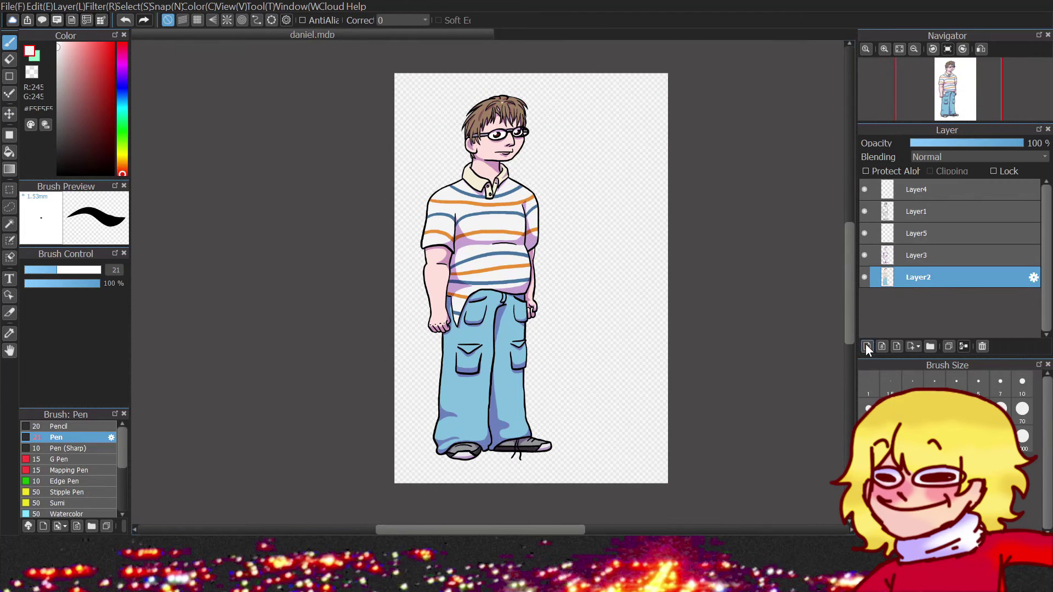
{"action": "left_click", "coordinate": [867, 346]}
{"action": "left_click", "coordinate": [94, 96]}
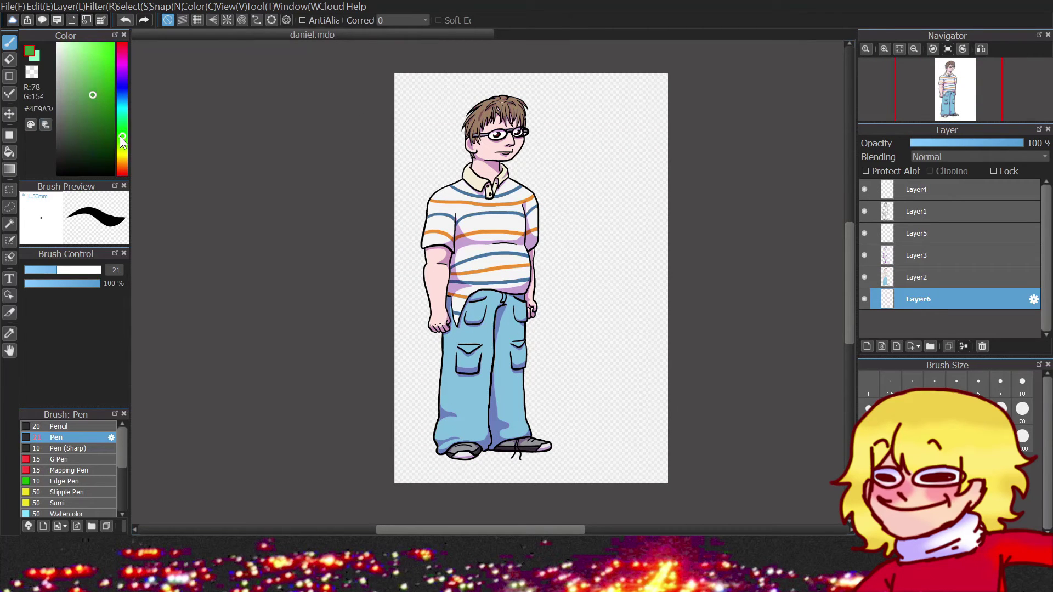
{"action": "left_click", "coordinate": [8, 168]}
{"action": "left_click_drag", "start_coordinate": [487, 449], "coordinate": [488, 149]}
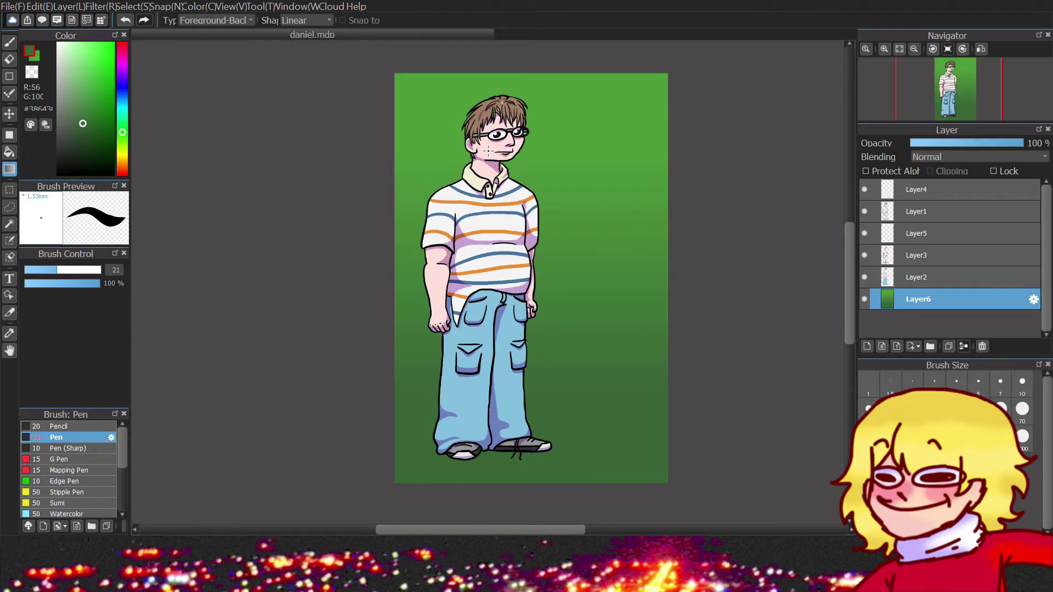
Try the lens fill layer at 69% opacity against the green background.
{"action": "left_click", "coordinate": [933, 191]}
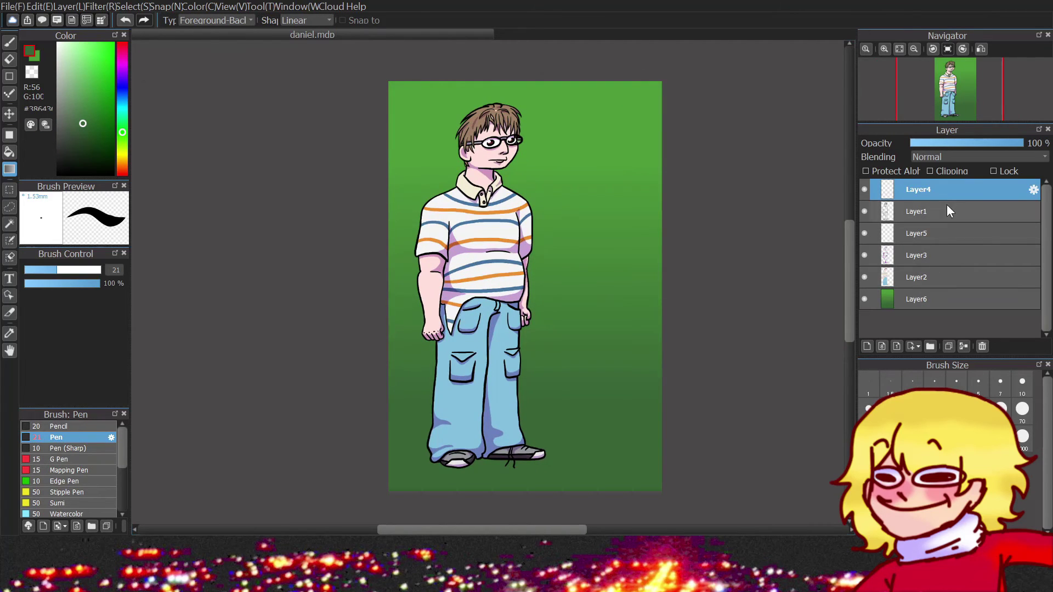
{"action": "scroll", "coordinate": [431, 133], "scroll_direction": "up", "scroll_amount": 5}
{"action": "left_click", "coordinate": [932, 233]}
{"action": "scroll", "coordinate": [685, 258], "scroll_direction": "down", "scroll_amount": 3}
{"action": "scroll", "coordinate": [516, 257], "scroll_direction": "up", "scroll_amount": 8}
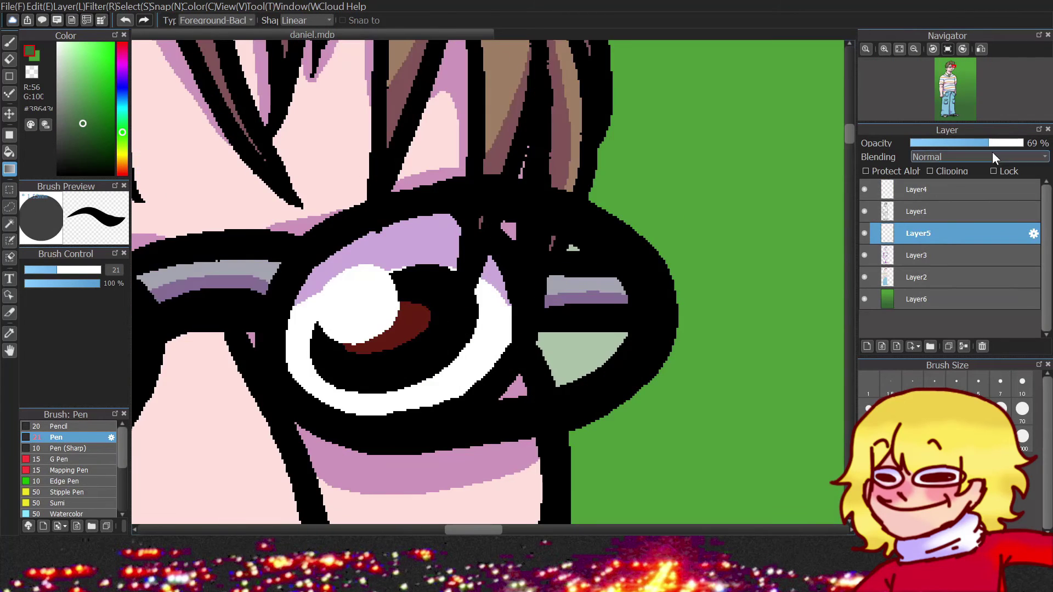
Restore the lens fill layer to 100% opacity, move it above the line art layer and ready the pen in light grey #D5D5D5.
{"action": "key", "text": "b"}
{"action": "key", "text": "x"}
{"action": "left_click_drag", "start_coordinate": [921, 227], "coordinate": [928, 212]}
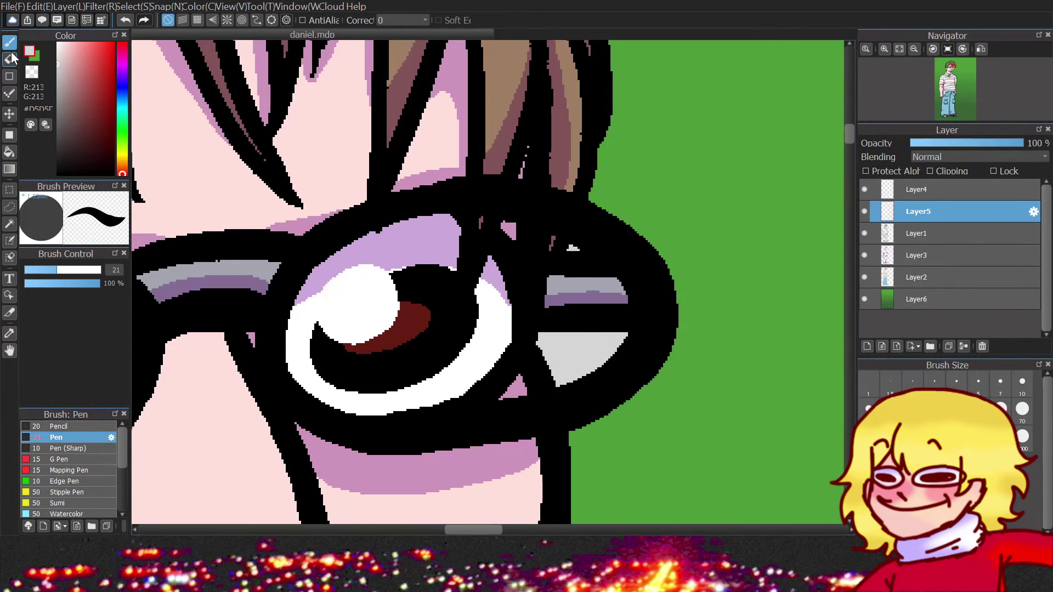
Try covering the whole far lens with light grey pen strokes and adjusting the layer's opacity, then undo it.
{"action": "mouse_move", "coordinate": [448, 229]}
{"action": "left_mouse_down"}
{"action": "mouse_move", "coordinate": [613, 320]}
{"action": "mouse_move", "coordinate": [607, 297]}
{"action": "mouse_move", "coordinate": [619, 306]}
{"action": "mouse_move", "coordinate": [554, 332]}
{"action": "mouse_move", "coordinate": [587, 299]}
{"action": "mouse_move", "coordinate": [459, 383]}
{"action": "mouse_move", "coordinate": [543, 372]}
{"action": "mouse_move", "coordinate": [426, 391]}
{"action": "mouse_move", "coordinate": [504, 261]}
{"action": "mouse_move", "coordinate": [450, 238]}
{"action": "mouse_move", "coordinate": [308, 309]}
{"action": "mouse_move", "coordinate": [342, 394]}
{"action": "mouse_move", "coordinate": [408, 364]}
{"action": "mouse_move", "coordinate": [483, 281]}
{"action": "mouse_move", "coordinate": [426, 395]}
{"action": "left_mouse_up"}
{"action": "left_click", "coordinate": [962, 142]}
{"action": "scroll", "coordinate": [669, 200], "scroll_direction": "down", "scroll_amount": 1}
{"action": "key", "text": "ctrl+z"}
{"action": "key", "text": "ctrl+z"}
{"action": "key", "text": "ctrl+z"}
{"action": "key", "text": "ctrl+z"}
{"action": "key", "text": "ctrl+z"}
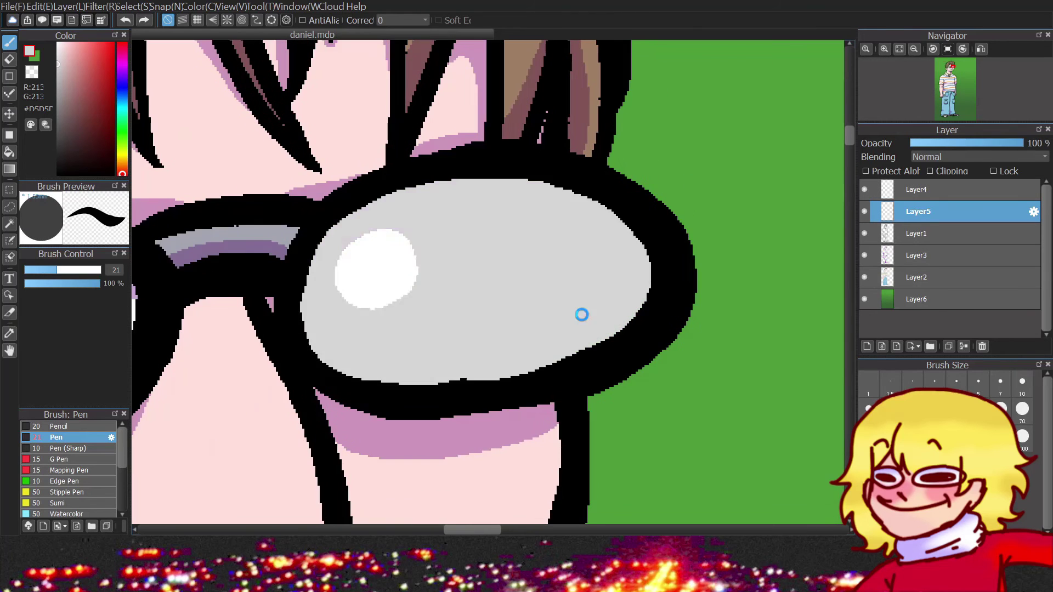
Trace the far lens's inner edge with one-pixel light grey lines wherever the face outline, hair and glasses arm cross it.
{"action": "scroll", "coordinate": [642, 285], "scroll_direction": "up", "scroll_amount": 1}
{"action": "left_click", "coordinate": [9, 94]}
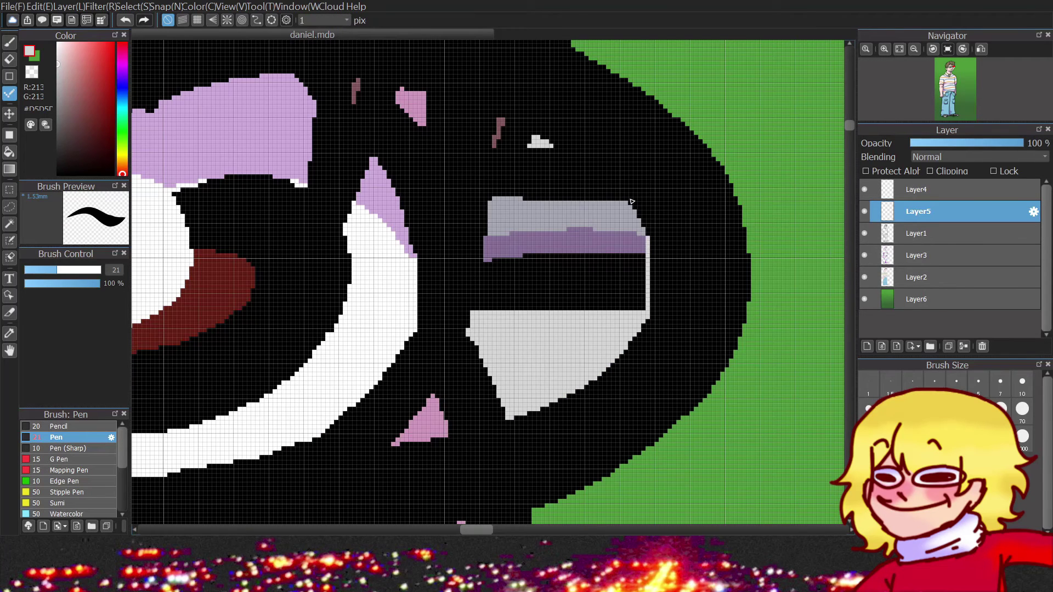
{"action": "scroll", "coordinate": [649, 266], "scroll_direction": "up", "scroll_amount": 1}
{"action": "left_click_drag", "start_coordinate": [547, 347], "coordinate": [631, 325]}
{"action": "scroll", "coordinate": [459, 364], "scroll_direction": "down", "scroll_amount": 2}
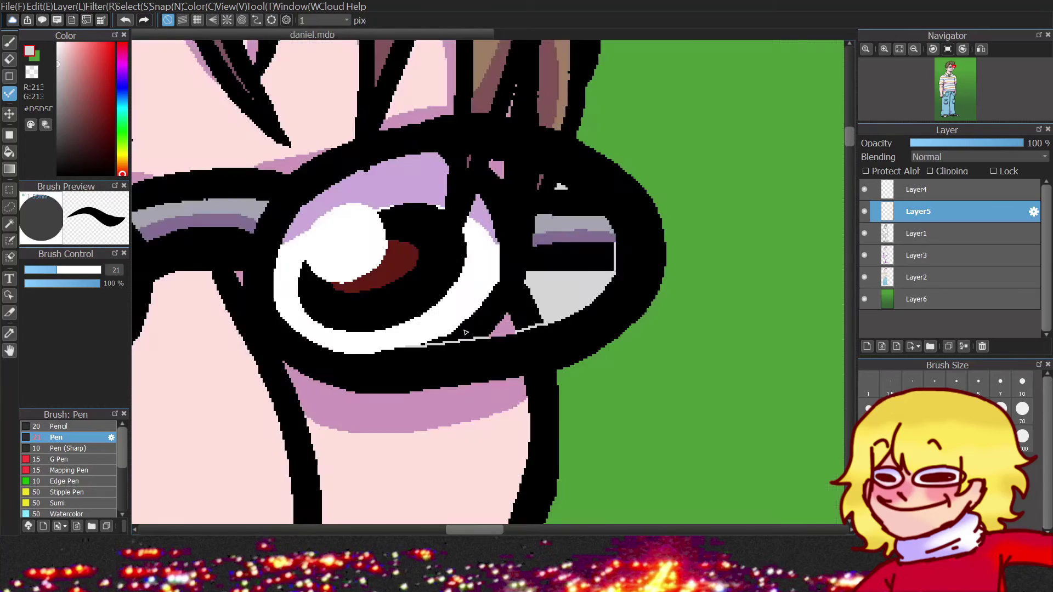
{"action": "scroll", "coordinate": [389, 170], "scroll_direction": "up", "scroll_amount": 2}
{"action": "left_click_drag", "start_coordinate": [504, 181], "coordinate": [492, 222]}
{"action": "scroll", "coordinate": [707, 219], "scroll_direction": "down", "scroll_amount": 1}
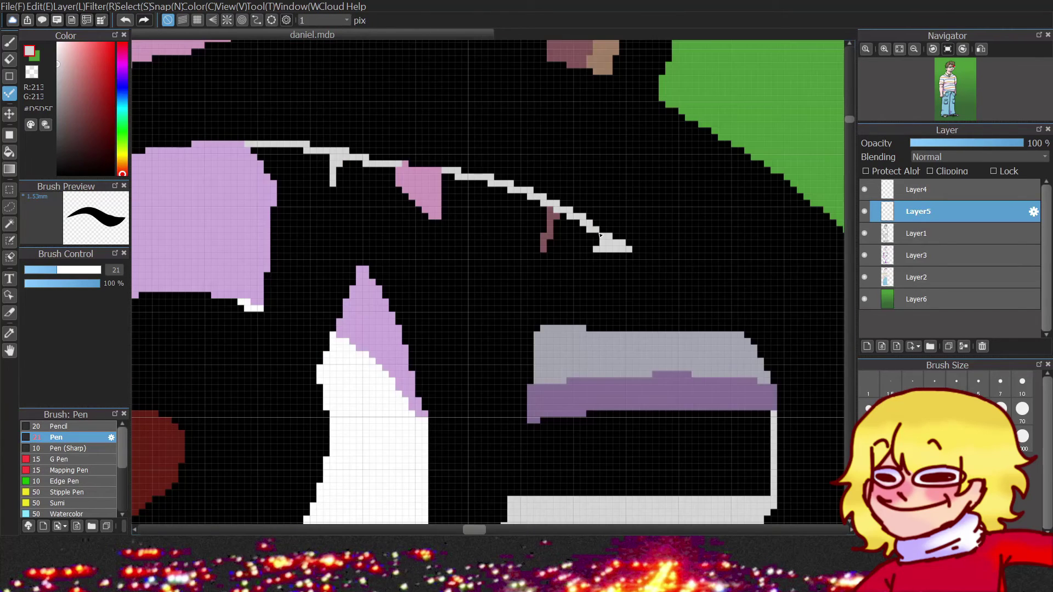
Fill the traced far lens with light grey, including the leftover coloured patches inside it.
{"action": "scroll", "coordinate": [601, 236], "scroll_direction": "down", "scroll_amount": 2}
{"action": "key", "text": "g"}
{"action": "left_click", "coordinate": [626, 291]}
{"action": "scroll", "coordinate": [627, 289], "scroll_direction": "up", "scroll_amount": 2}
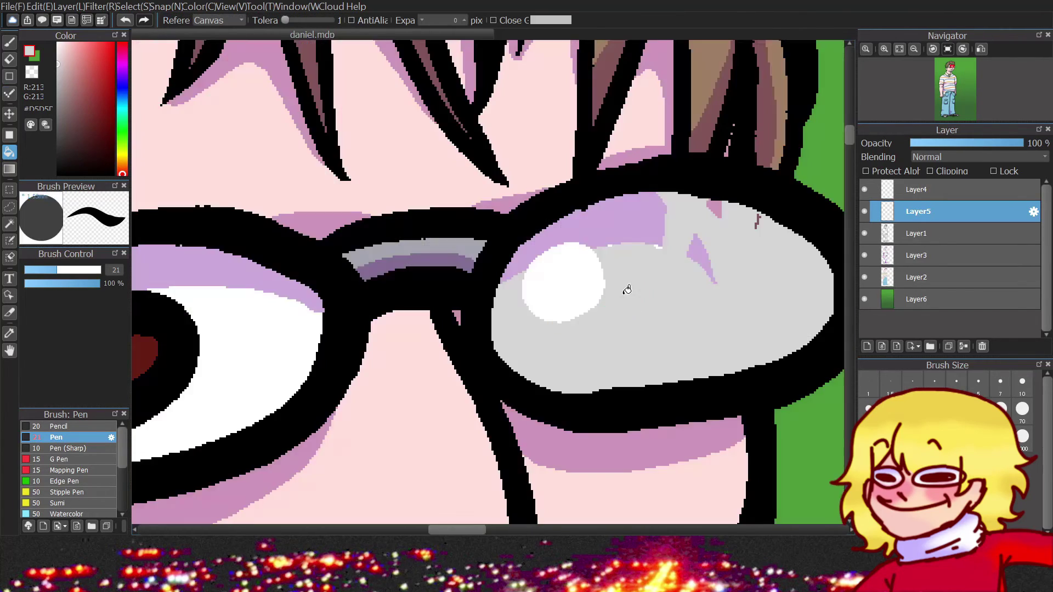
{"action": "scroll", "coordinate": [627, 289], "scroll_direction": "up", "scroll_amount": 3}
{"action": "scroll", "coordinate": [718, 230], "scroll_direction": "down", "scroll_amount": 4}
{"action": "scroll", "coordinate": [517, 313], "scroll_direction": "up", "scroll_amount": 1}
{"action": "scroll", "coordinate": [454, 301], "scroll_direction": "up", "scroll_amount": 3}
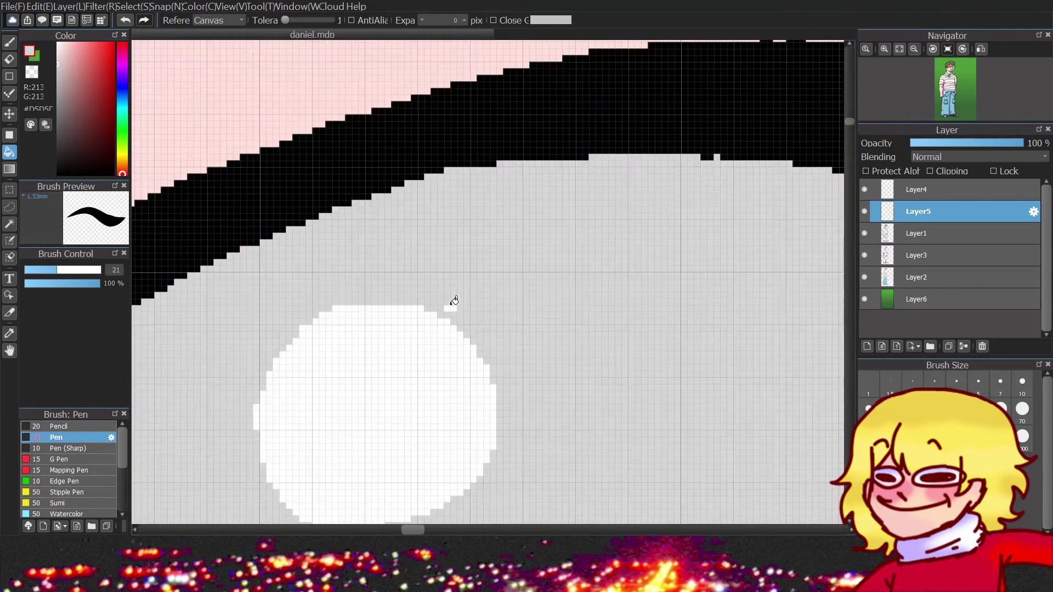
Cover both lenses with the lighter grey #EAEAEA and set the lens layer's opacity to 61%.
{"action": "scroll", "coordinate": [454, 300], "scroll_direction": "down", "scroll_amount": 5}
{"action": "mouse_move", "coordinate": [986, 143]}
{"action": "left_mouse_down"}
{"action": "mouse_move", "coordinate": [953, 144]}
{"action": "mouse_move", "coordinate": [989, 143]}
{"action": "mouse_move", "coordinate": [980, 146]}
{"action": "left_mouse_up"}
{"action": "scroll", "coordinate": [650, 220], "scroll_direction": "down", "scroll_amount": 1}
{"action": "scroll", "coordinate": [616, 313], "scroll_direction": "up", "scroll_amount": 2}
{"action": "scroll", "coordinate": [662, 245], "scroll_direction": "down", "scroll_amount": 4}
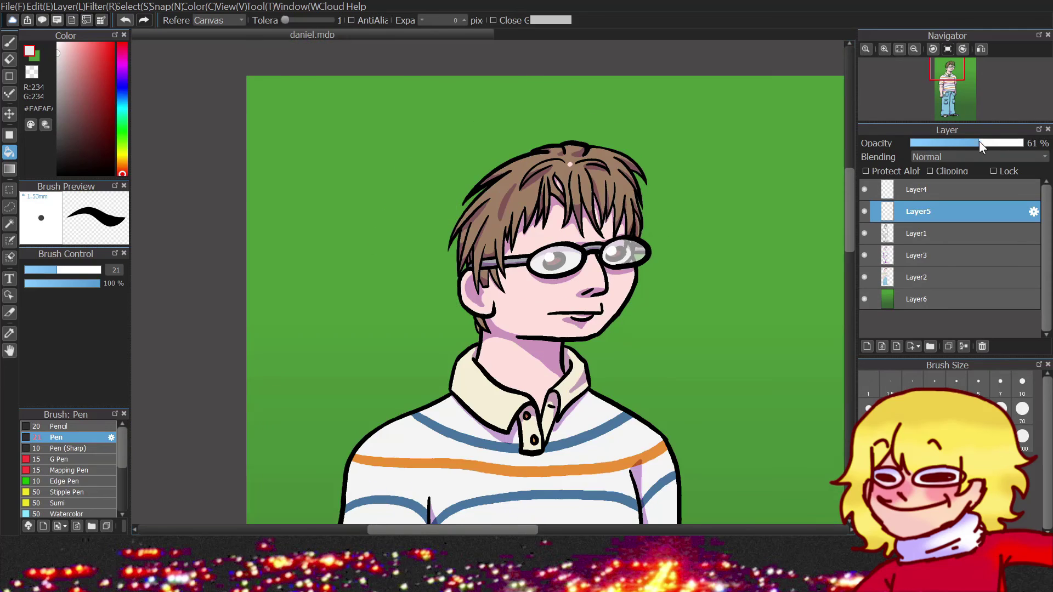
Set the lens layer's opacity to 60%.
{"action": "scroll", "coordinate": [611, 253], "scroll_direction": "up", "scroll_amount": 5}
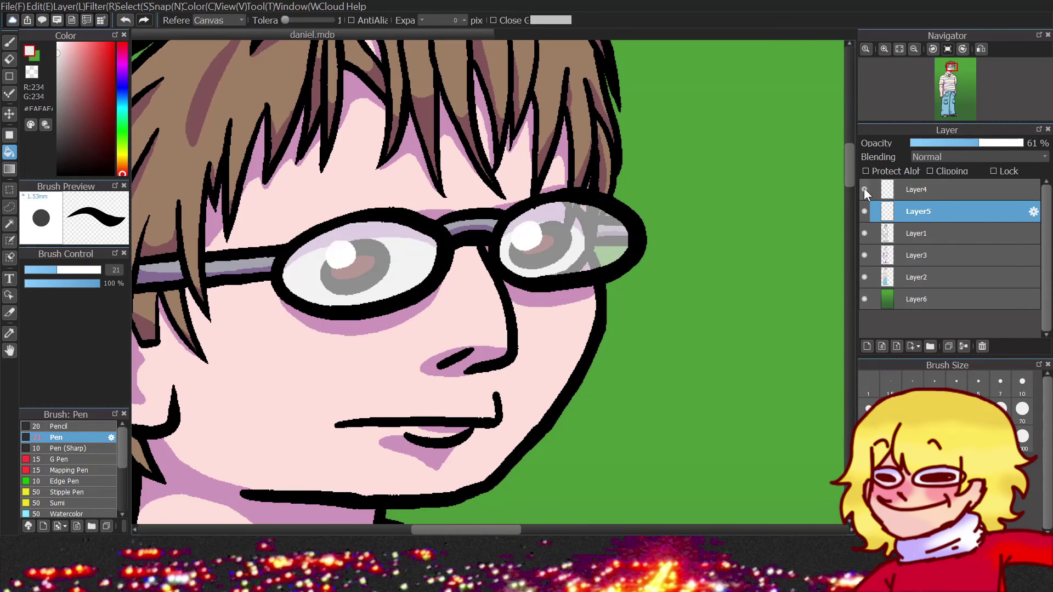
{"action": "mouse_move", "coordinate": [979, 143]}
{"action": "left_mouse_down"}
{"action": "mouse_move", "coordinate": [1019, 143]}
{"action": "mouse_move", "coordinate": [977, 141]}
{"action": "left_mouse_up"}
{"action": "scroll", "coordinate": [620, 197], "scroll_direction": "down", "scroll_amount": 4}
{"action": "scroll", "coordinate": [619, 196], "scroll_direction": "up", "scroll_amount": 4}
{"action": "scroll", "coordinate": [606, 213], "scroll_direction": "down", "scroll_amount": 3}
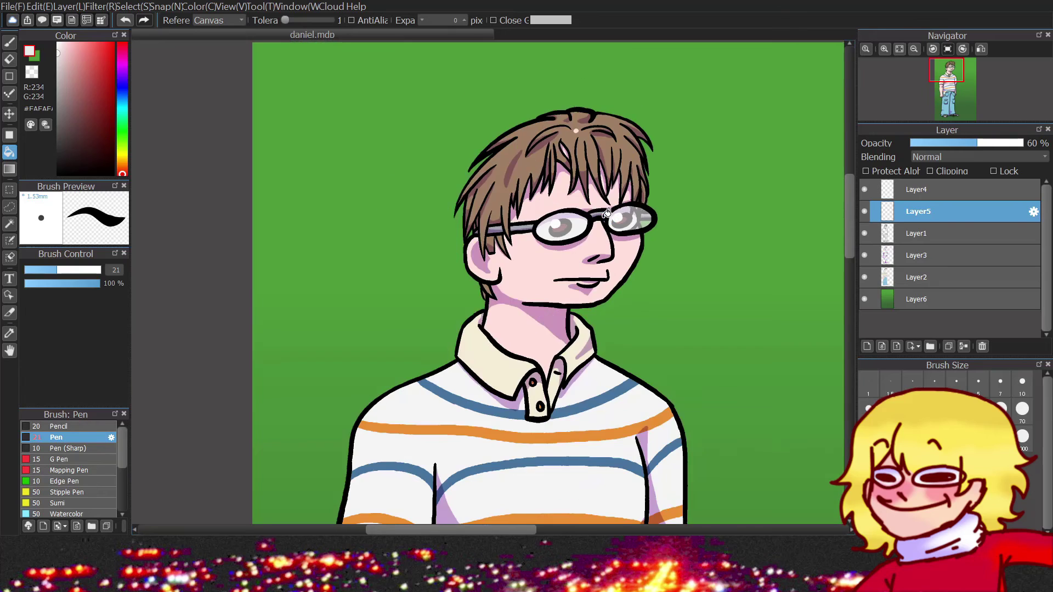
{"action": "scroll", "coordinate": [606, 212], "scroll_direction": "down", "scroll_amount": 3}
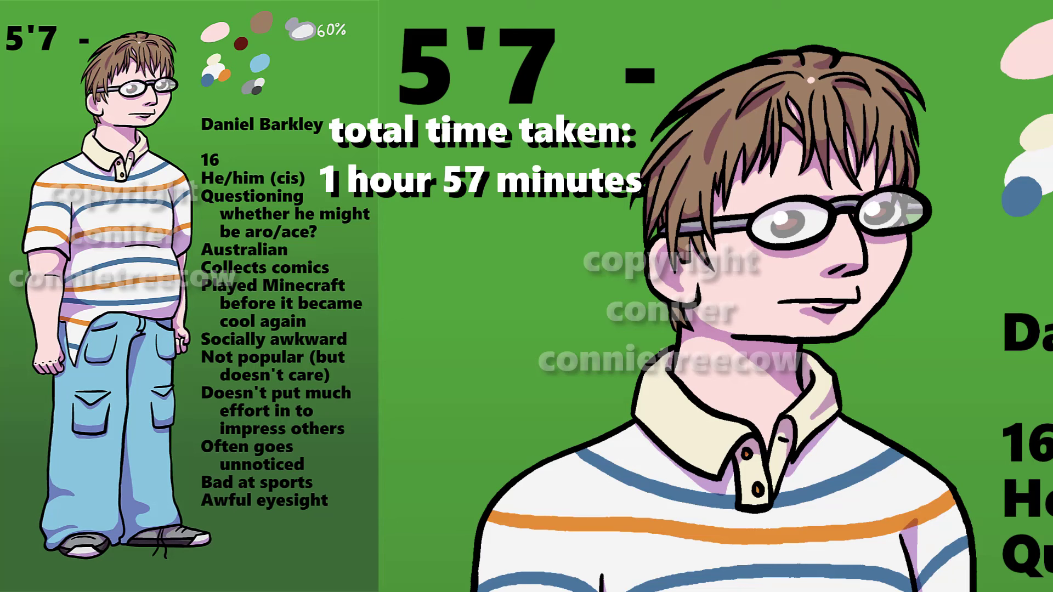